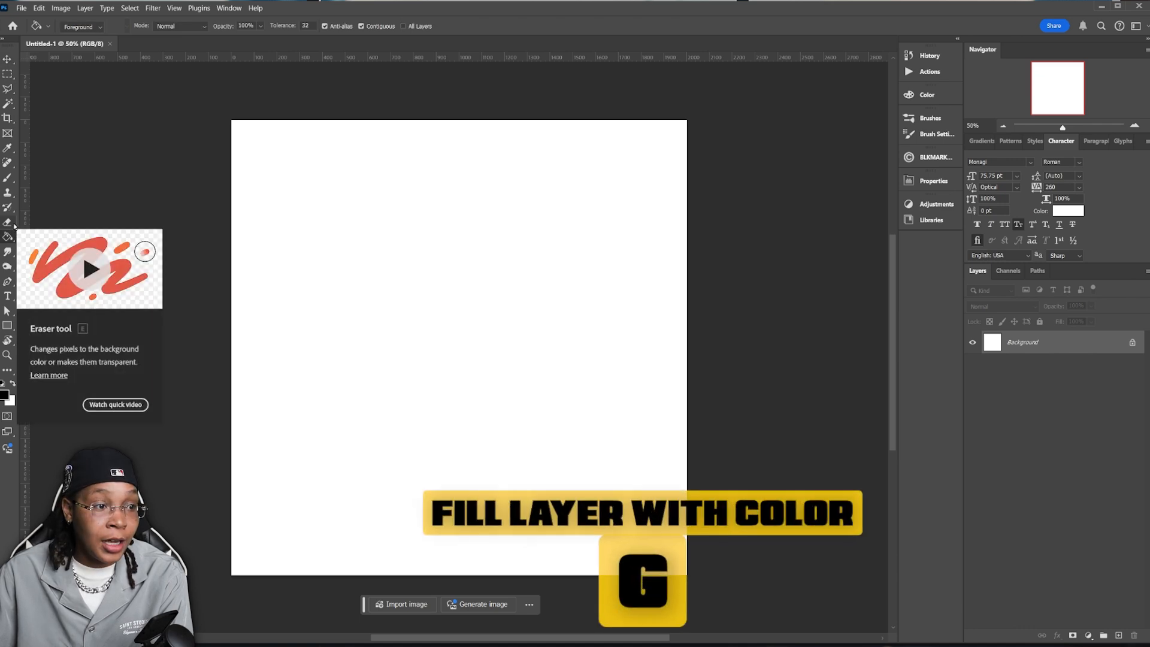
Fill the white Background layer with black using the Paint Bucket, and switch to the Move tool.
click(362, 254)
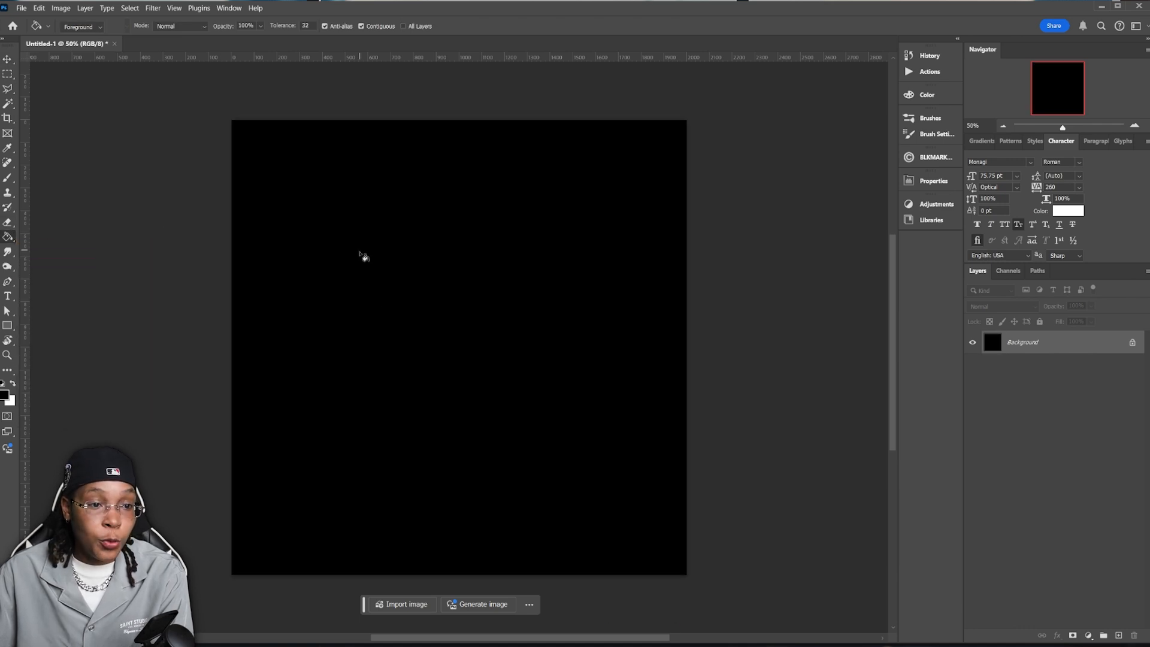
key(v)
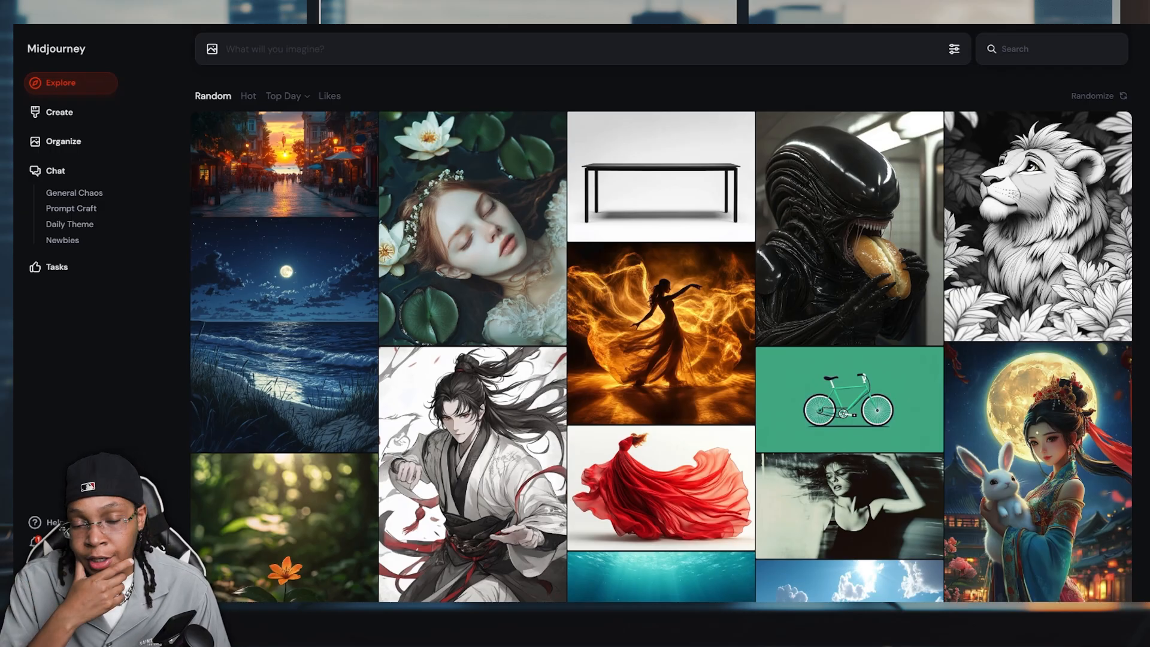
Switch to Midjourney's Explore gallery and search it for "ice".
scroll(661, 329, down, 8)
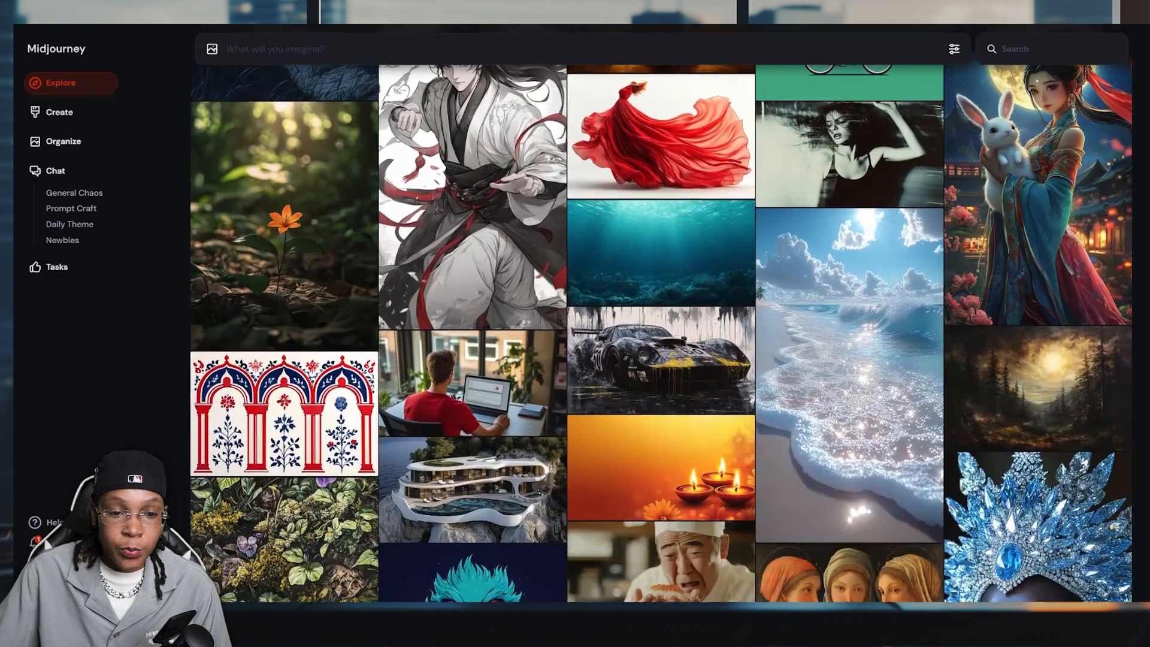
scroll(661, 333, down, 10)
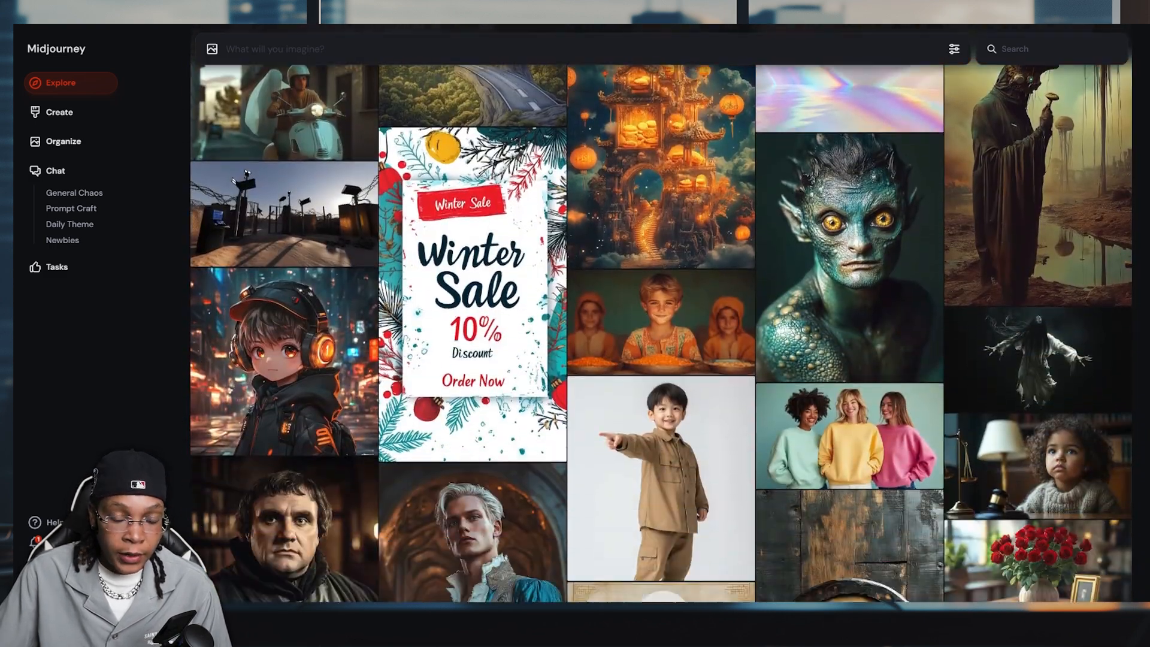
scroll(661, 333, down, 8)
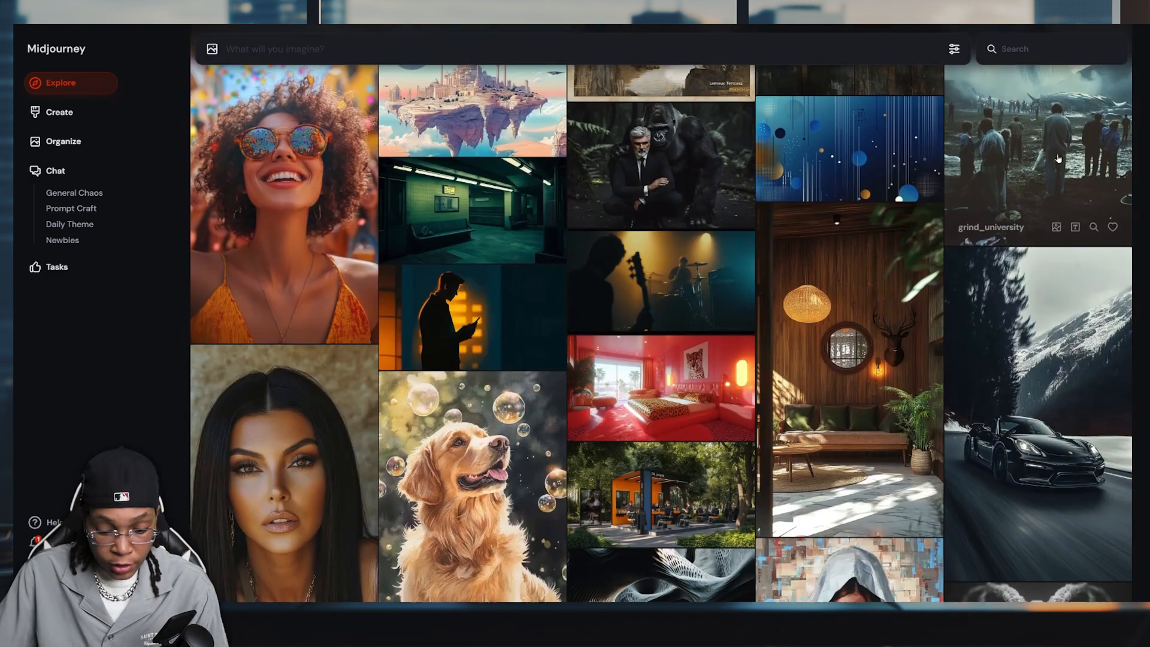
click(1067, 52)
text(ice)
key(Return)
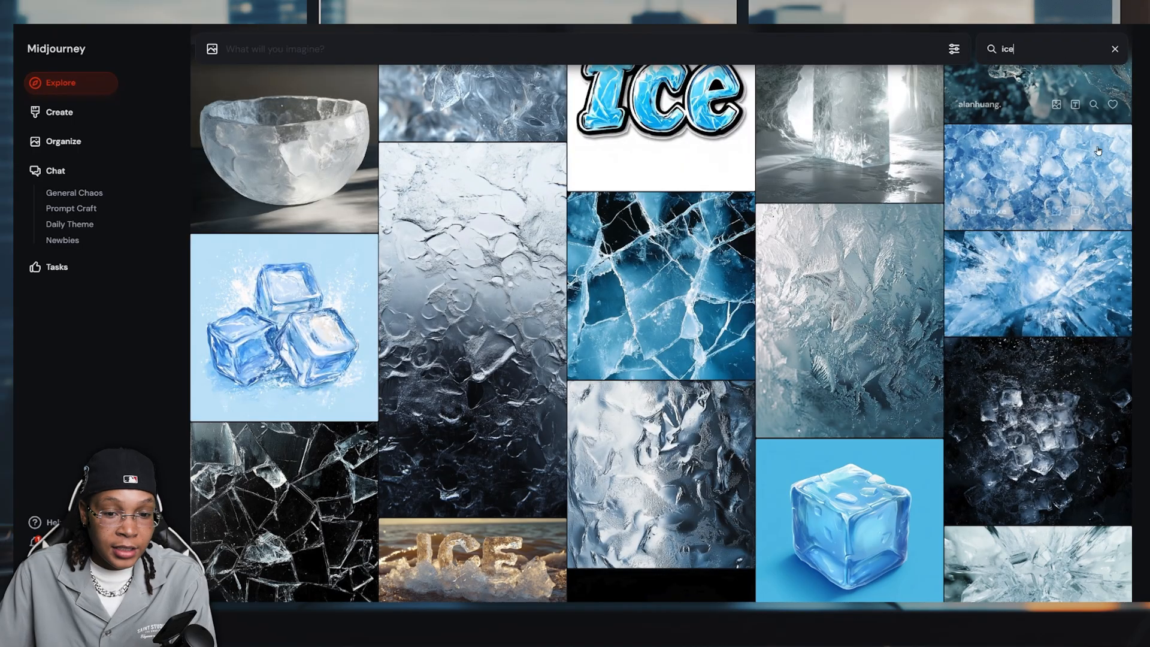
Look through the ice images for usable material, opening the picture with a border made of ice.
scroll(1126, 190, down, 1)
scroll(1126, 190, down, 20)
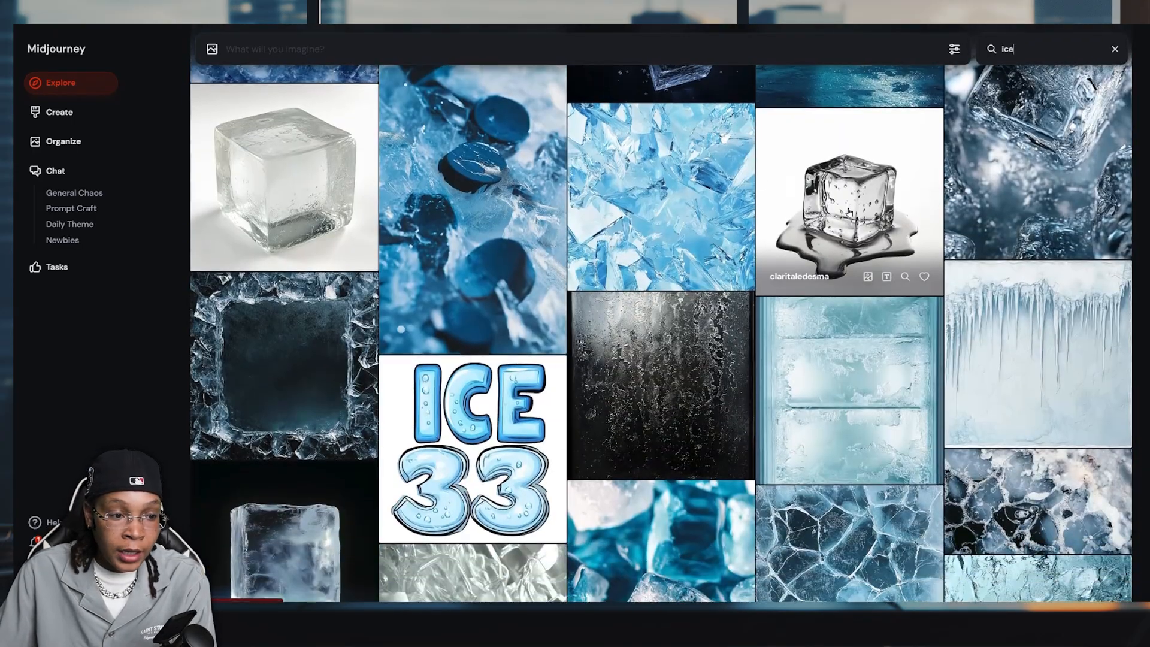
scroll(848, 213, down, 2)
click(336, 298)
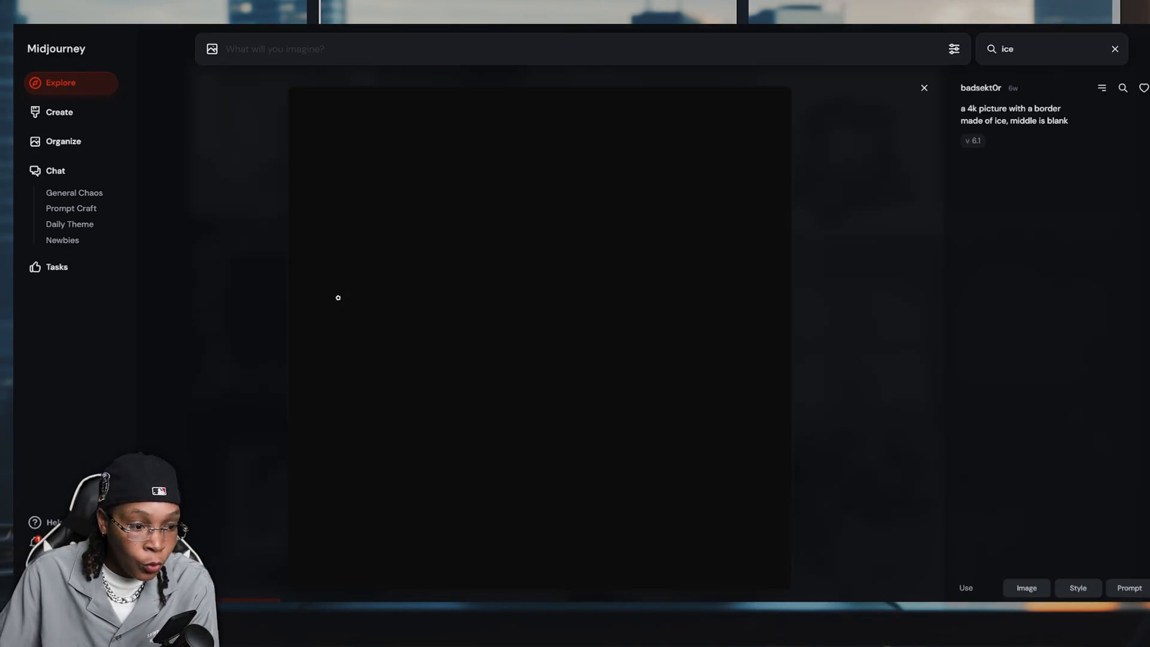
key(Escape)
scroll(717, 378, down, 15)
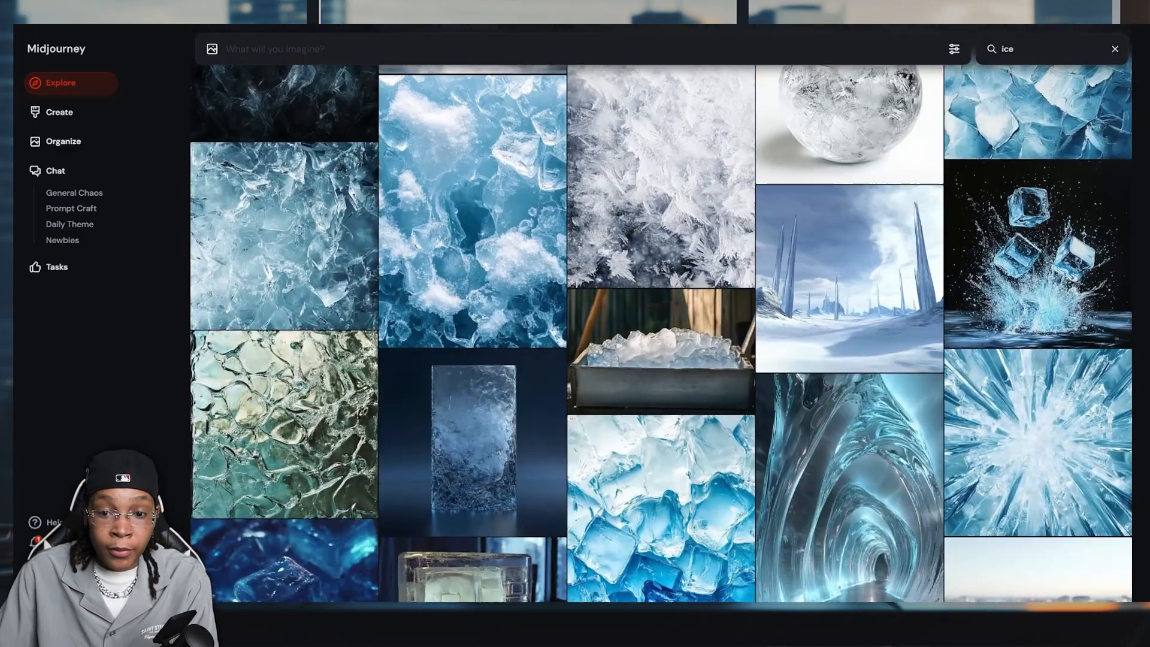
scroll(660, 334, down, 5)
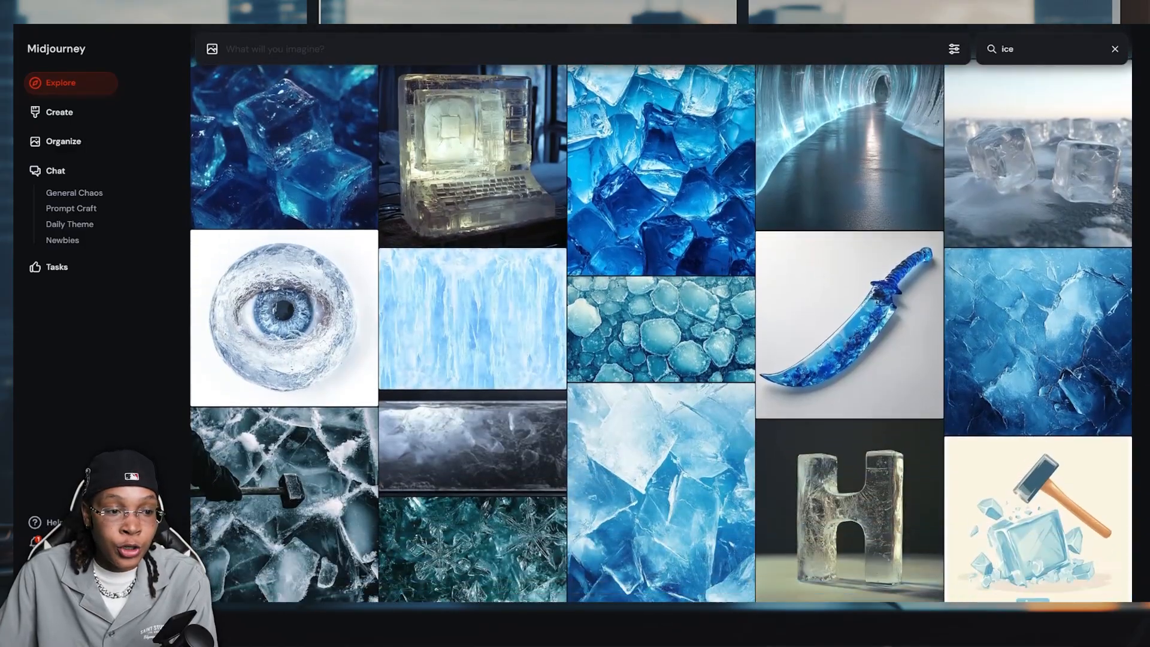
scroll(660, 334, down, 1)
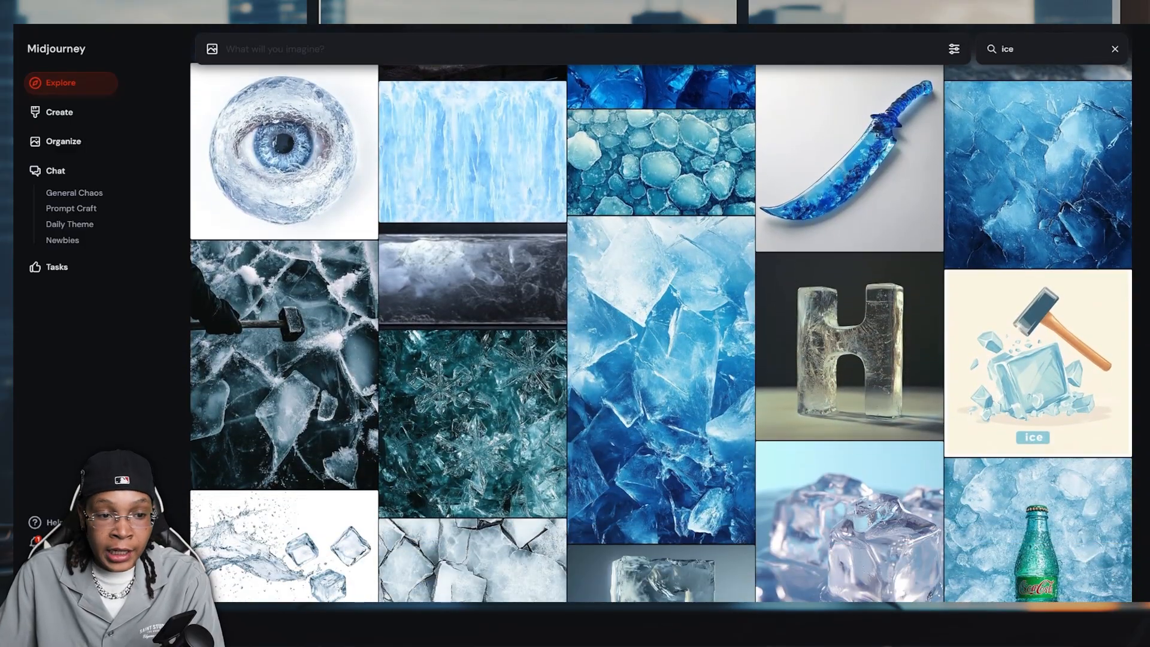
scroll(660, 335, down, 7)
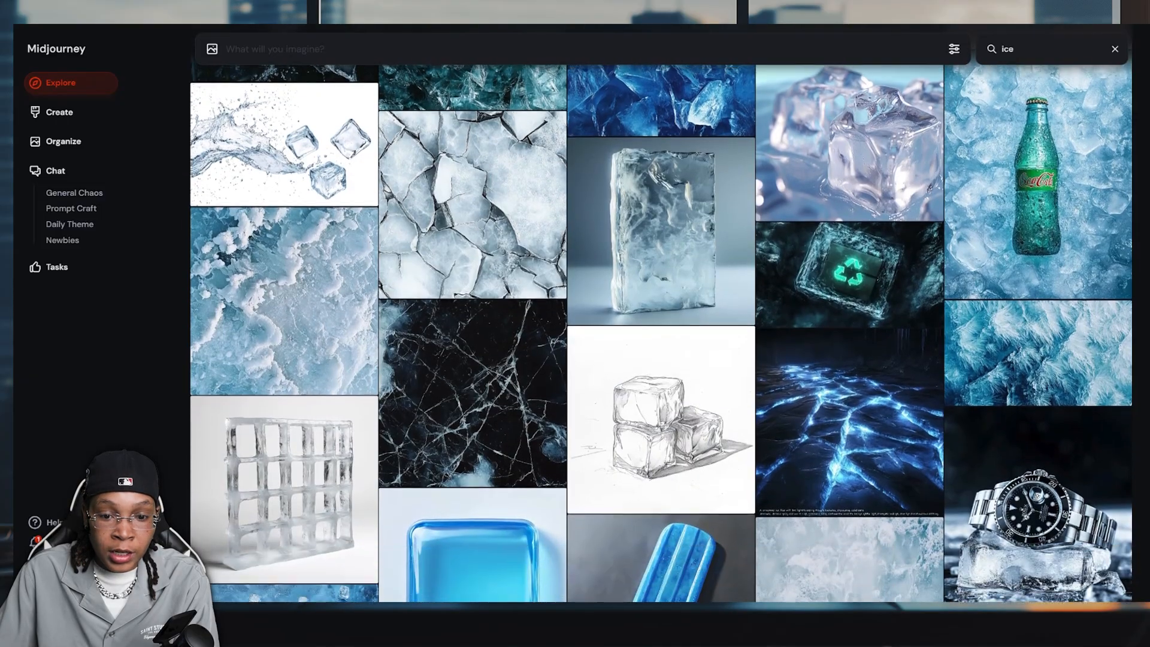
Inspect the cracked ice floor image with glowing blue light, and return to the ice results.
click(849, 422)
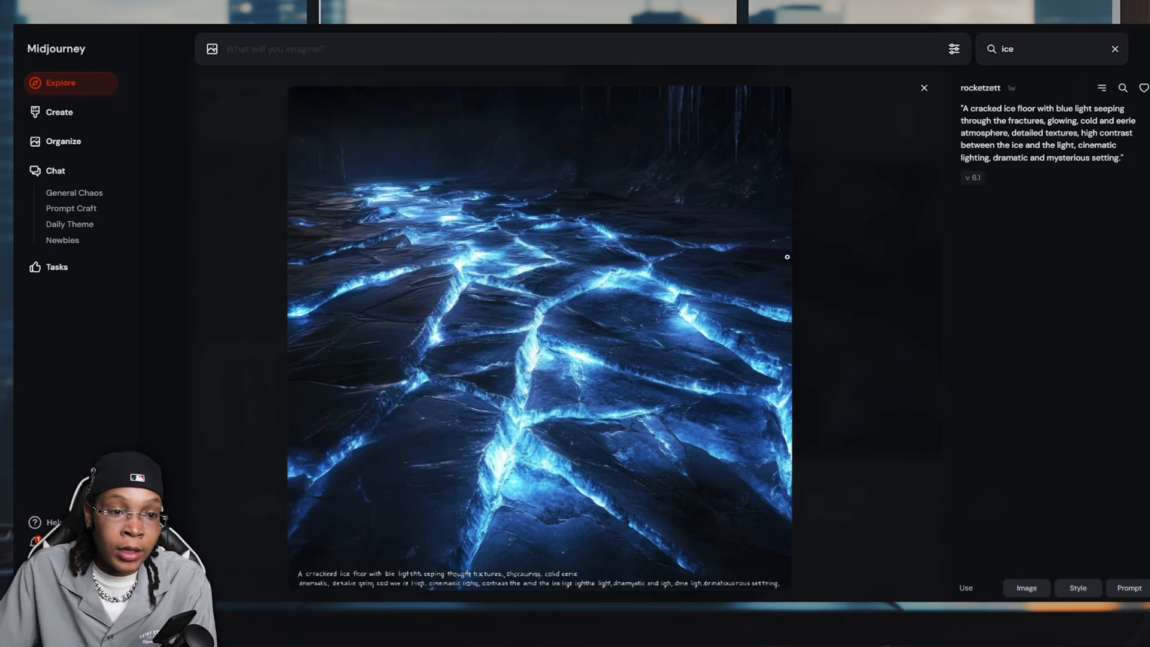
click(872, 194)
scroll(839, 243, down, 5)
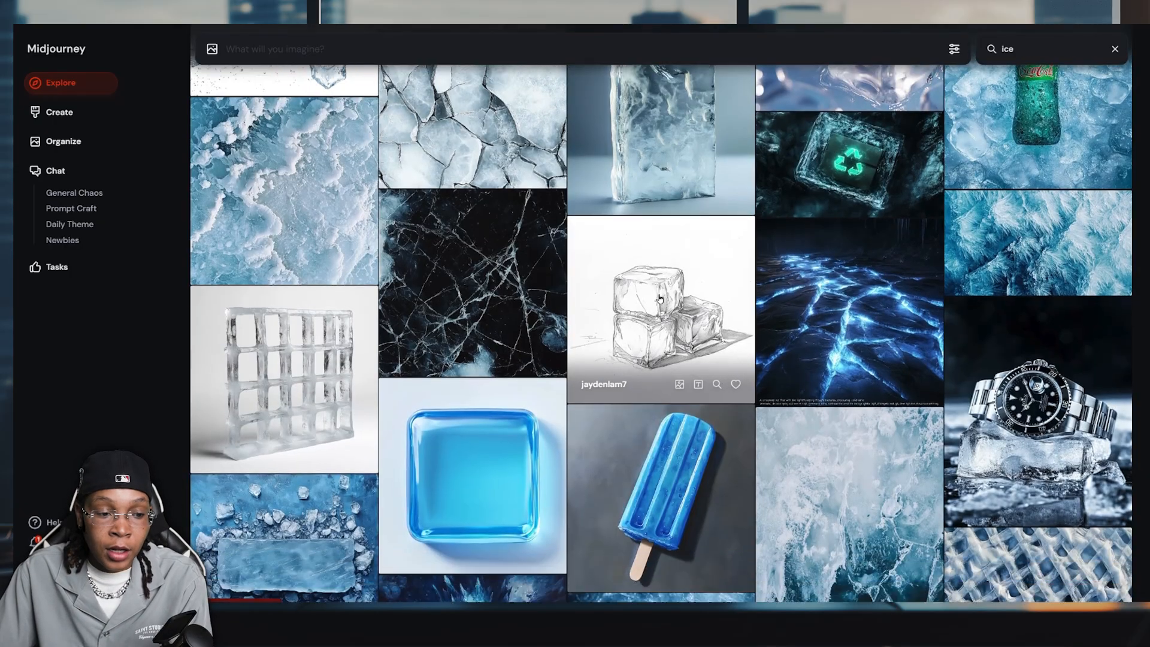
Find the clear square ice cube on a black background among the ice results and like it.
scroll(798, 244, down, 10)
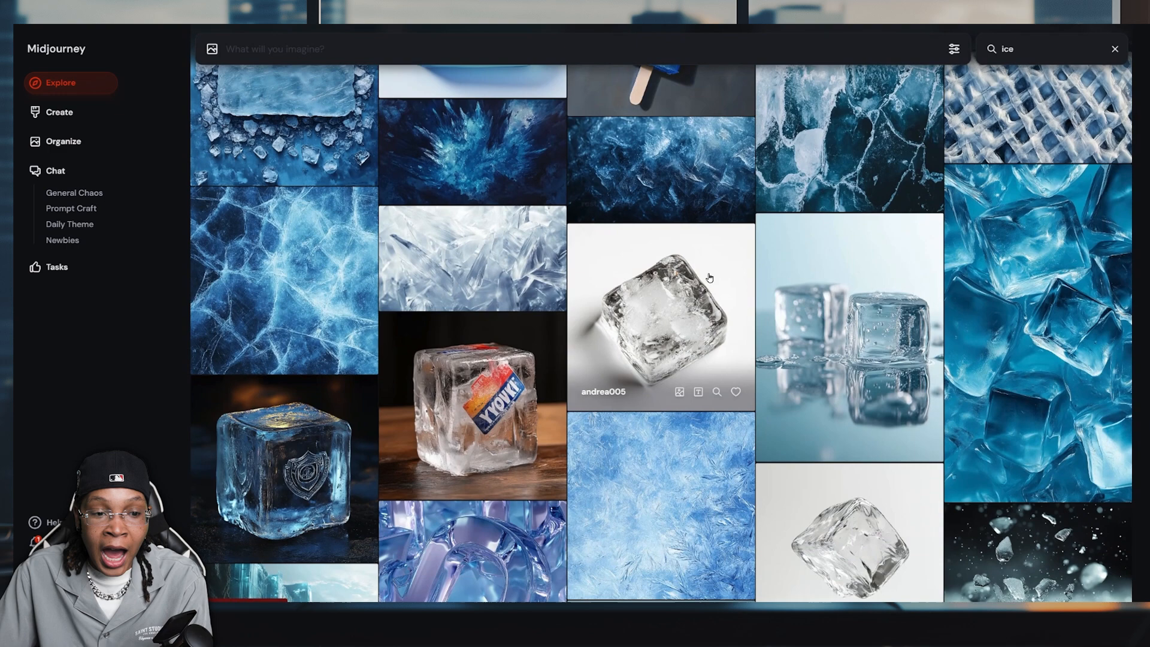
scroll(667, 279, down, 1)
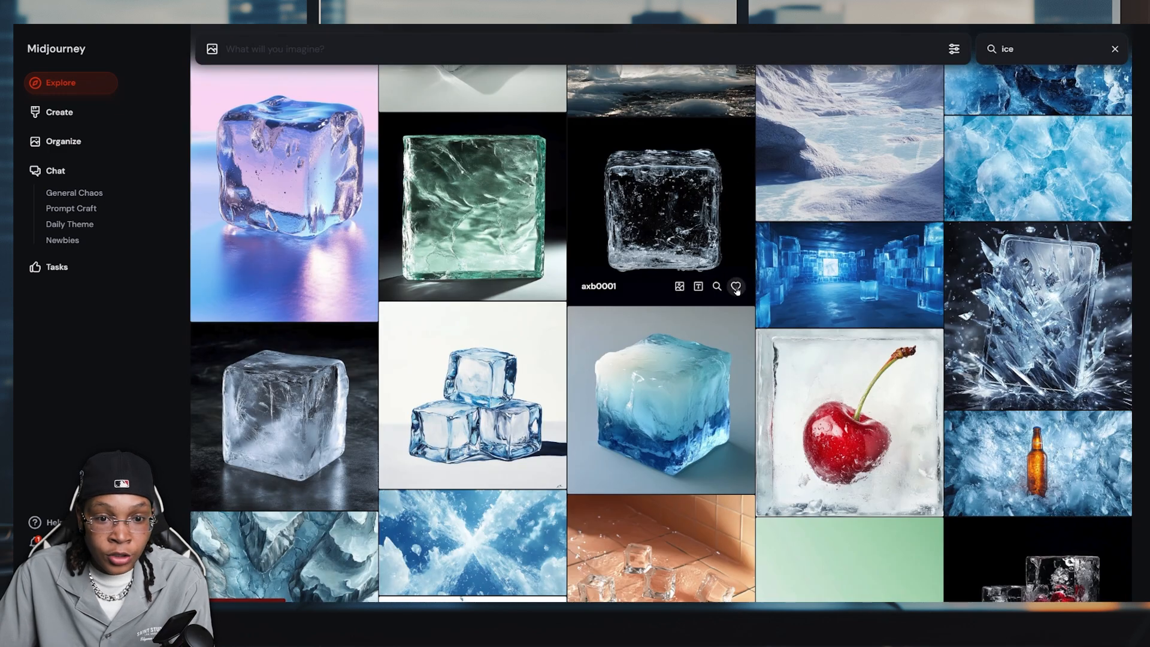
click(735, 283)
Inspect the image of ice blocks with red fruit inside, and return to the ice results.
scroll(680, 213, down, 1)
scroll(679, 213, down, 3)
click(1036, 317)
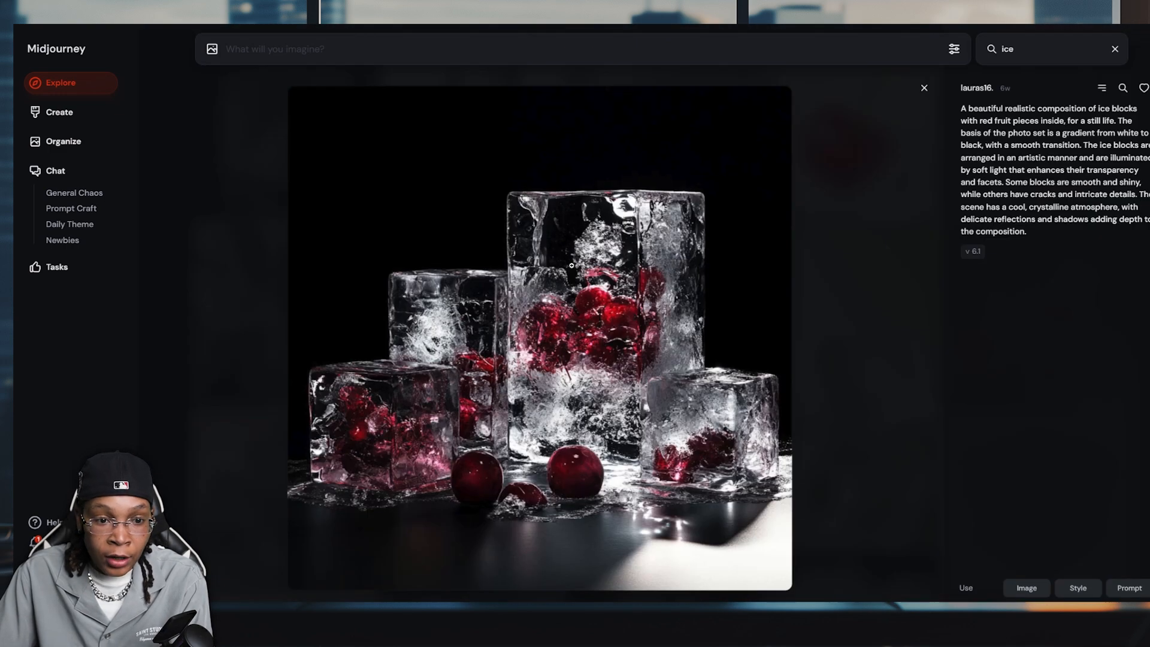
click(924, 88)
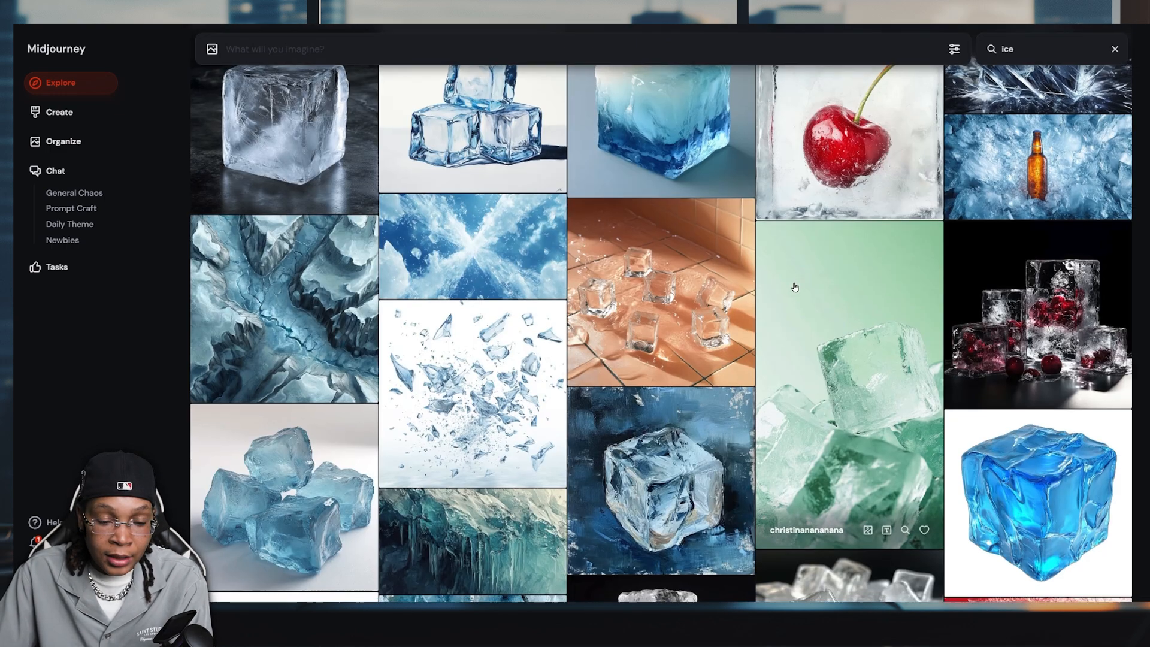
Browse the liked images and examine the one of a screaming man fighting a humanoid ice cube.
scroll(599, 257, down, 10)
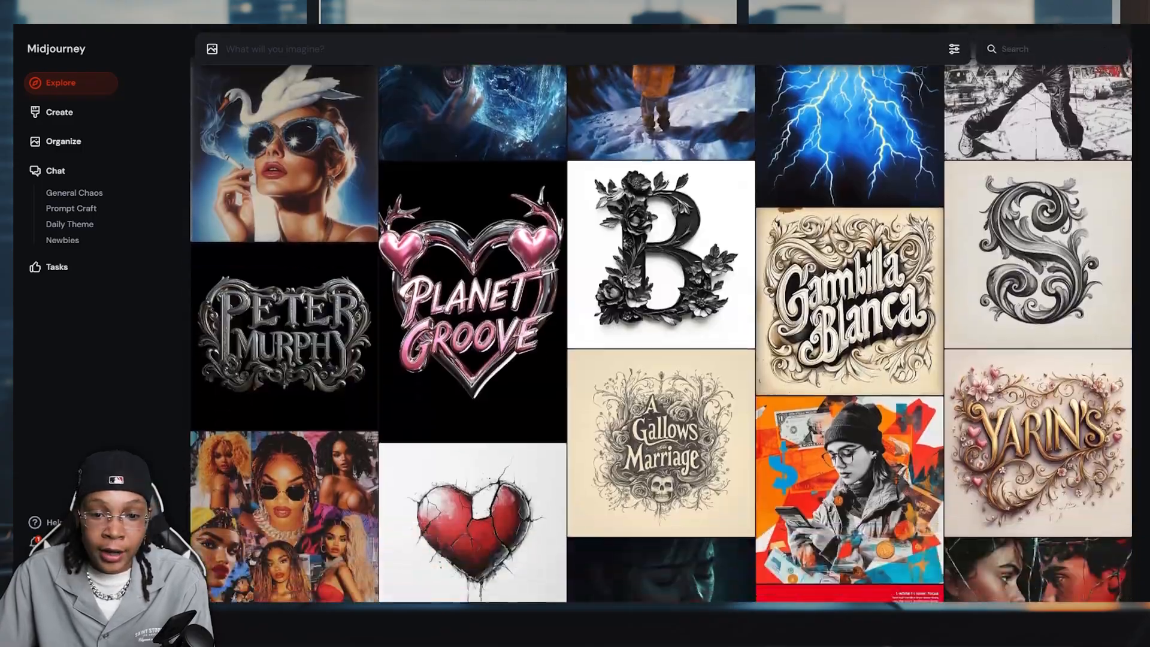
scroll(658, 335, down, 5)
scroll(659, 336, down, 15)
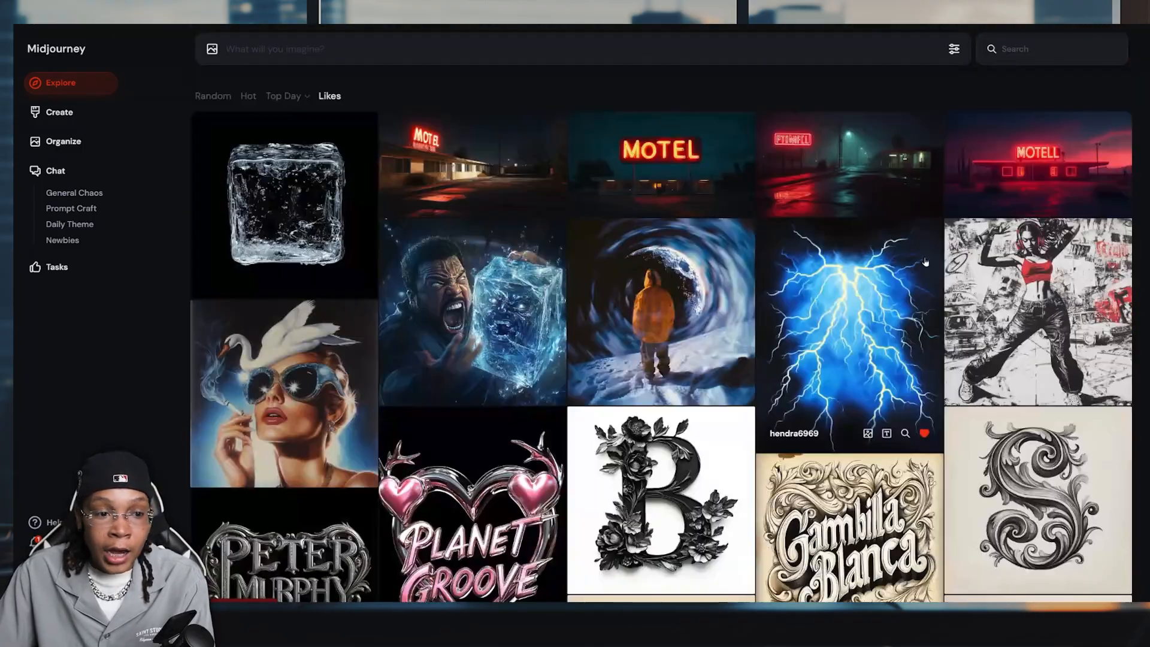
scroll(926, 262, down, 5)
scroll(745, 280, up, 5)
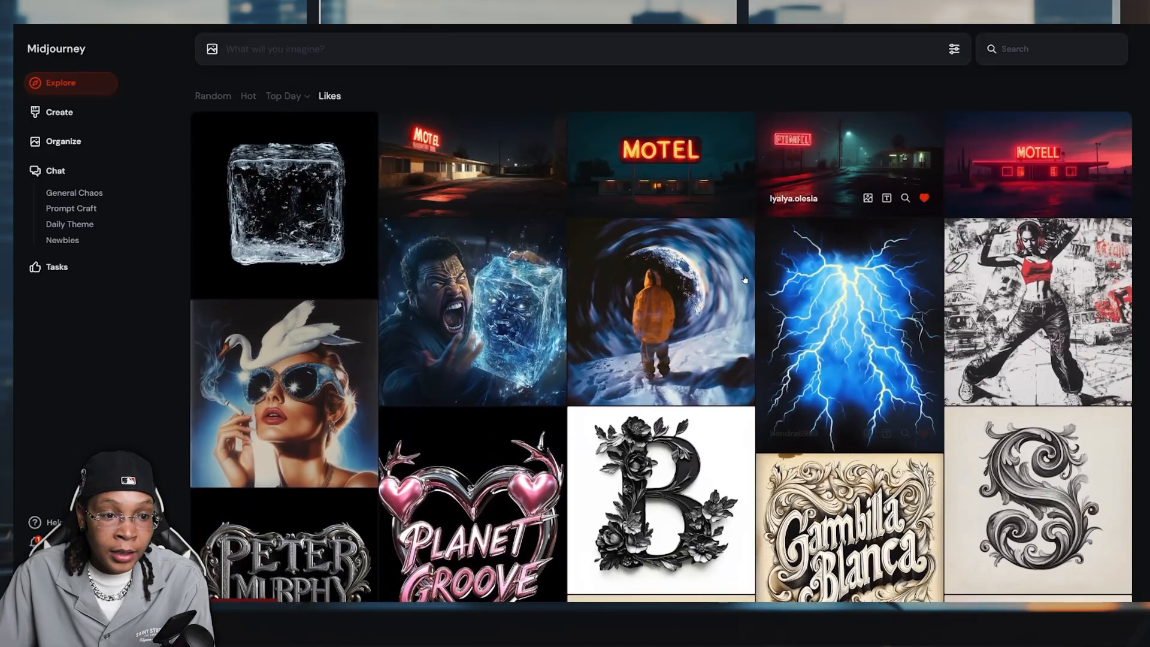
click(479, 311)
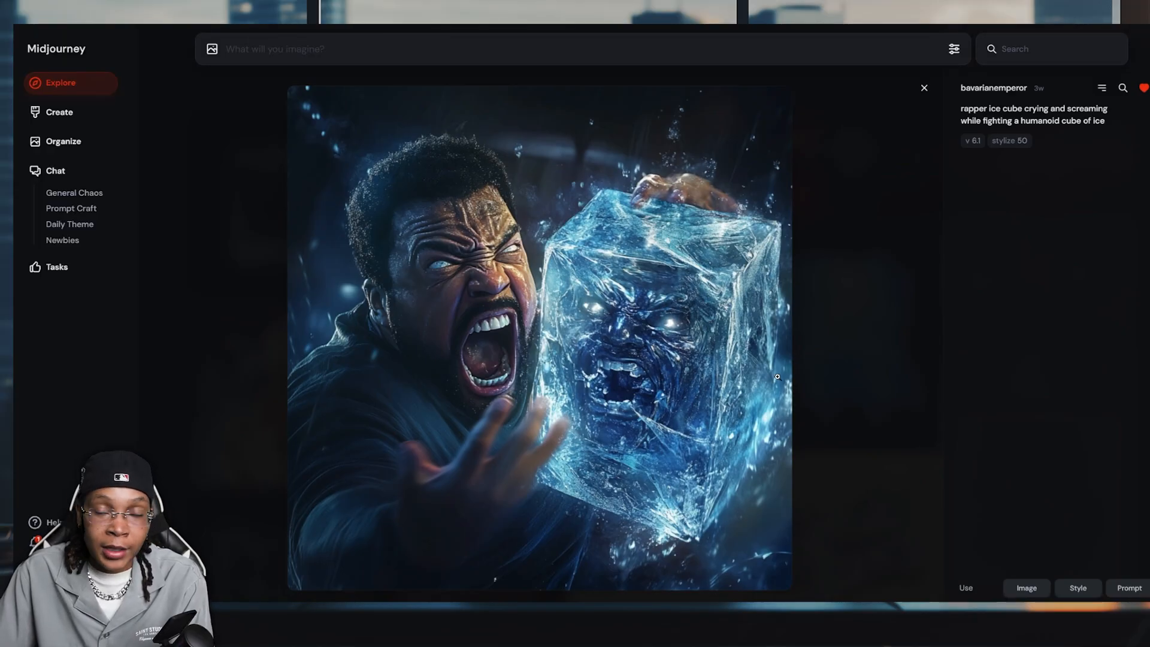
click(924, 88)
Examine the liked image of faces trapped in ice blocks along with its reference image, and close it.
scroll(636, 266, down, 3)
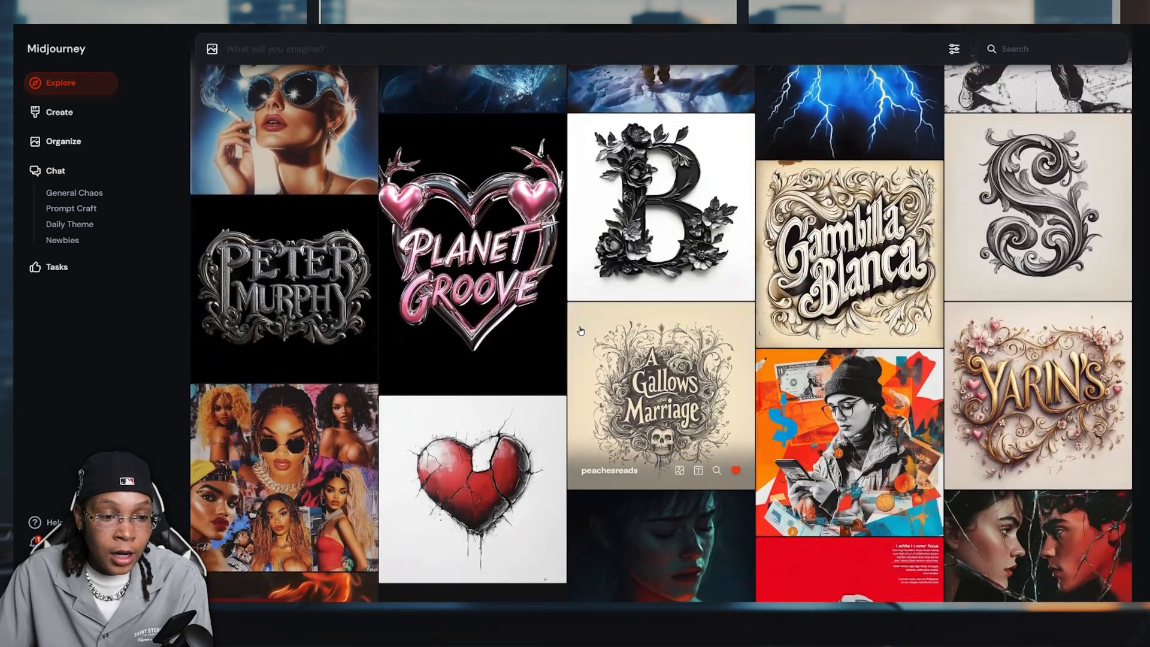
scroll(637, 267, up, 3)
scroll(636, 266, down, 5)
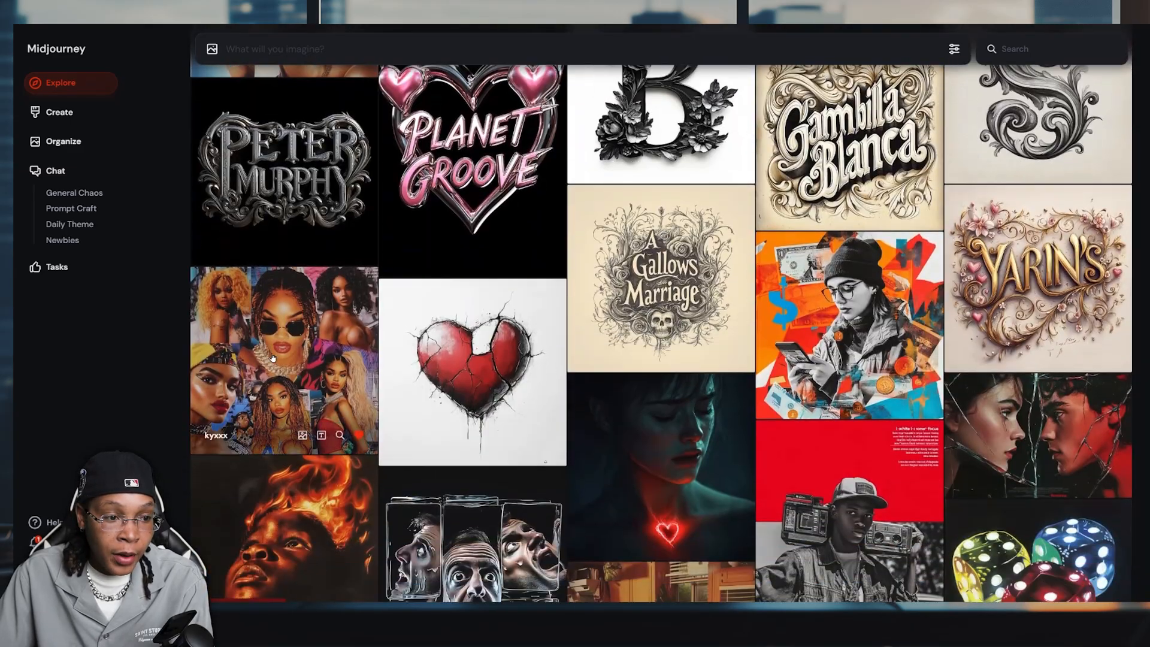
click(474, 539)
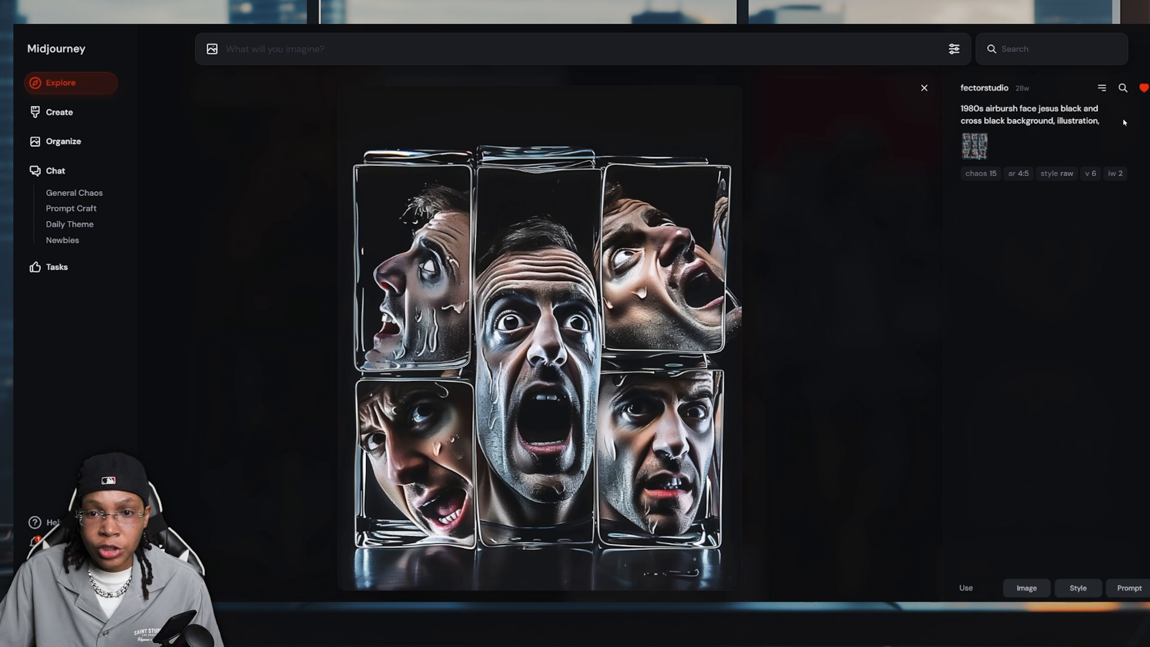
mouse_move(977, 142)
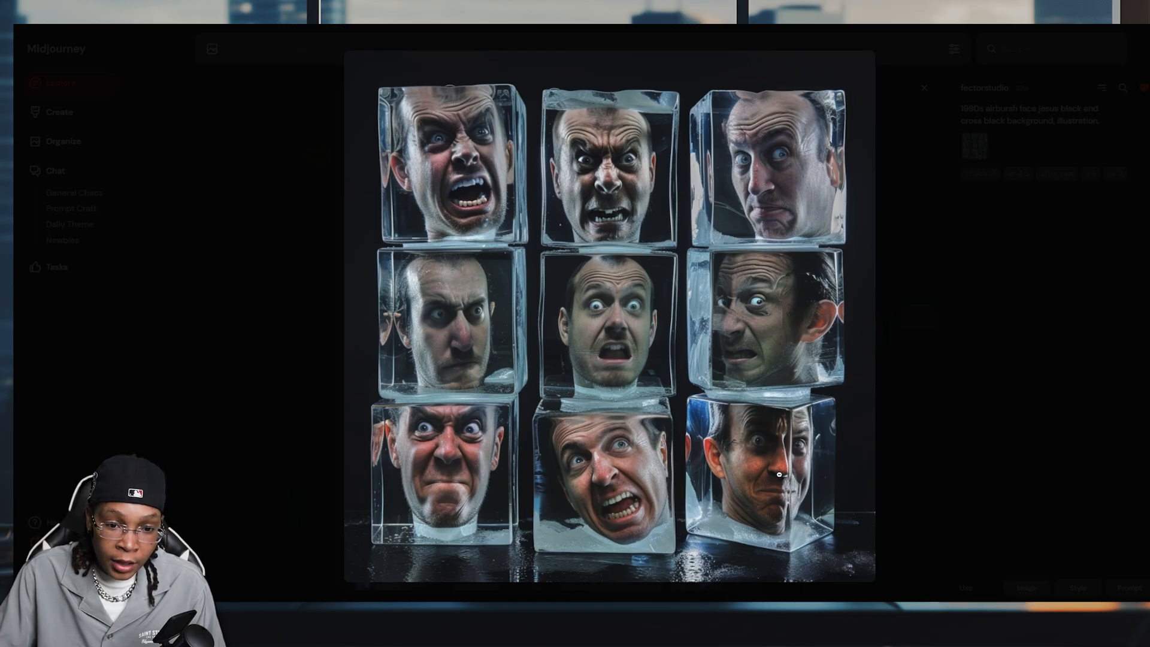
click(911, 237)
click(428, 268)
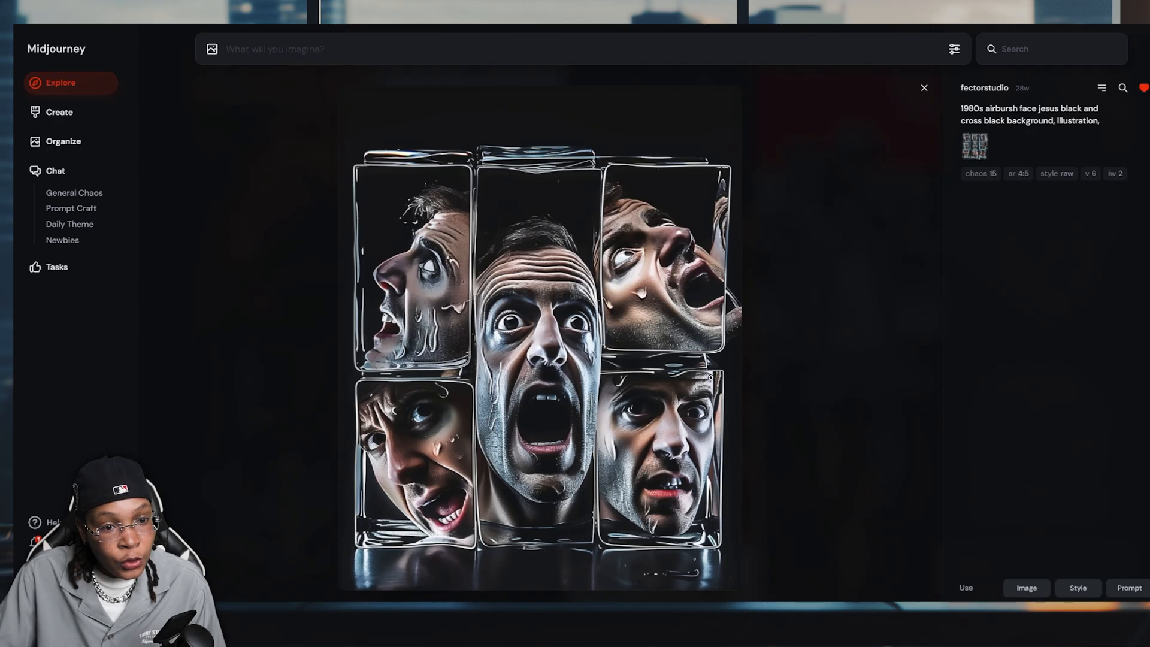
click(925, 90)
Open the liked ice cube on a black background at full size.
scroll(698, 274, up, 10)
click(318, 195)
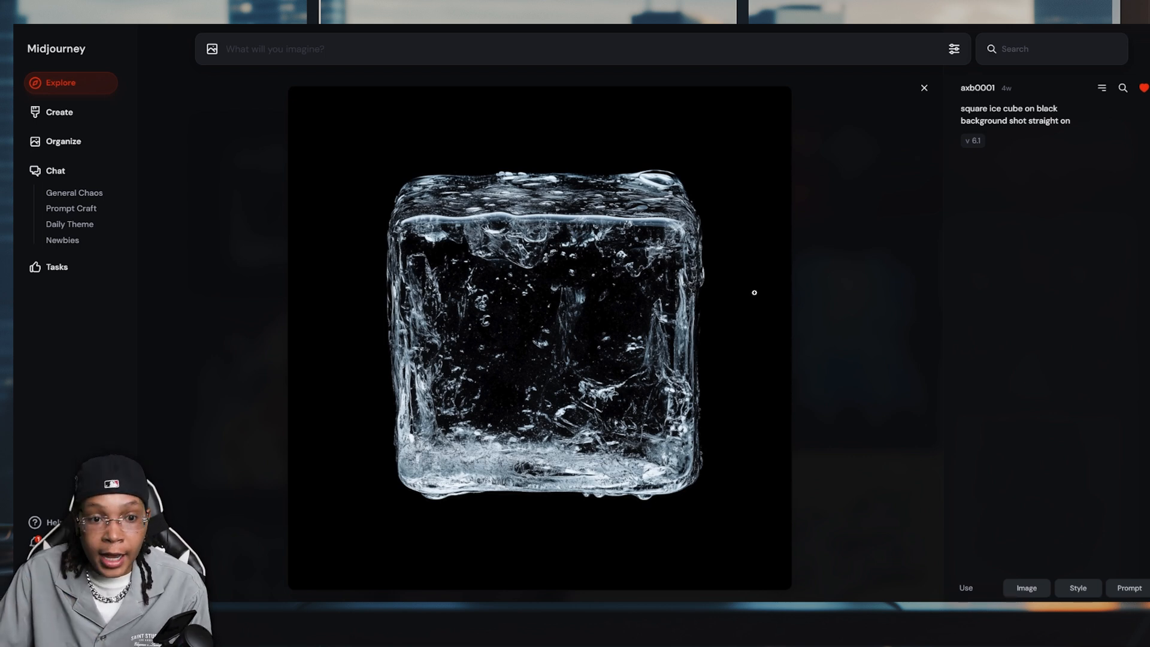
Search for "ice cube" in the liked images and in the whole Explore gallery.
click(1023, 48)
text(ice cube)
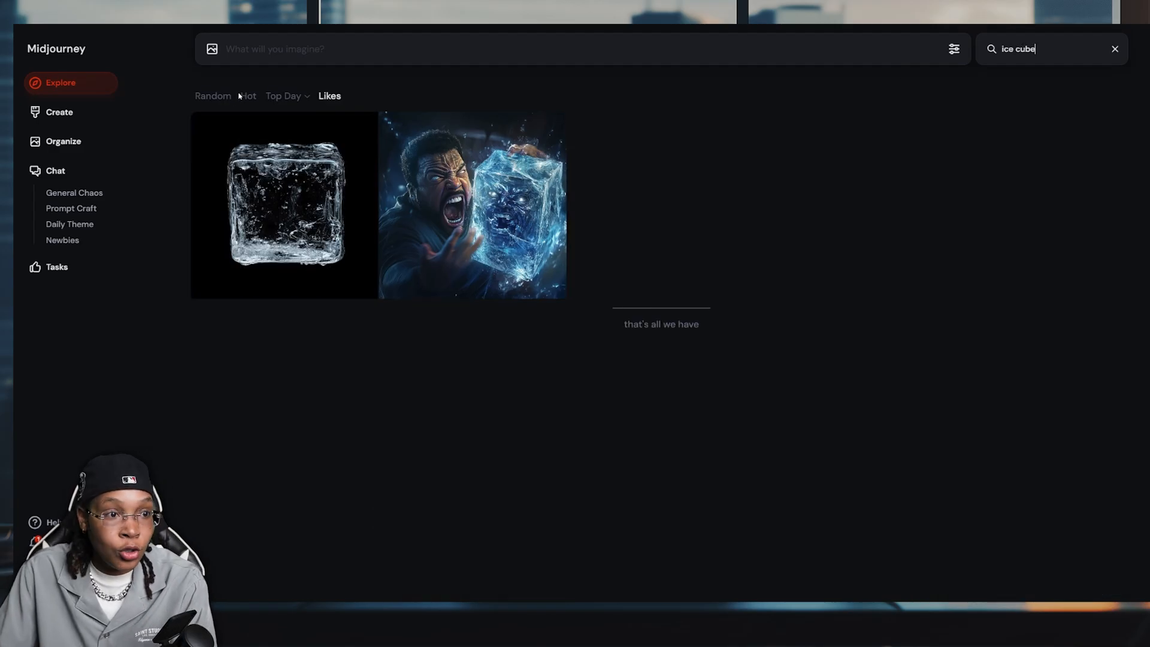
click(215, 96)
text(ice cube)
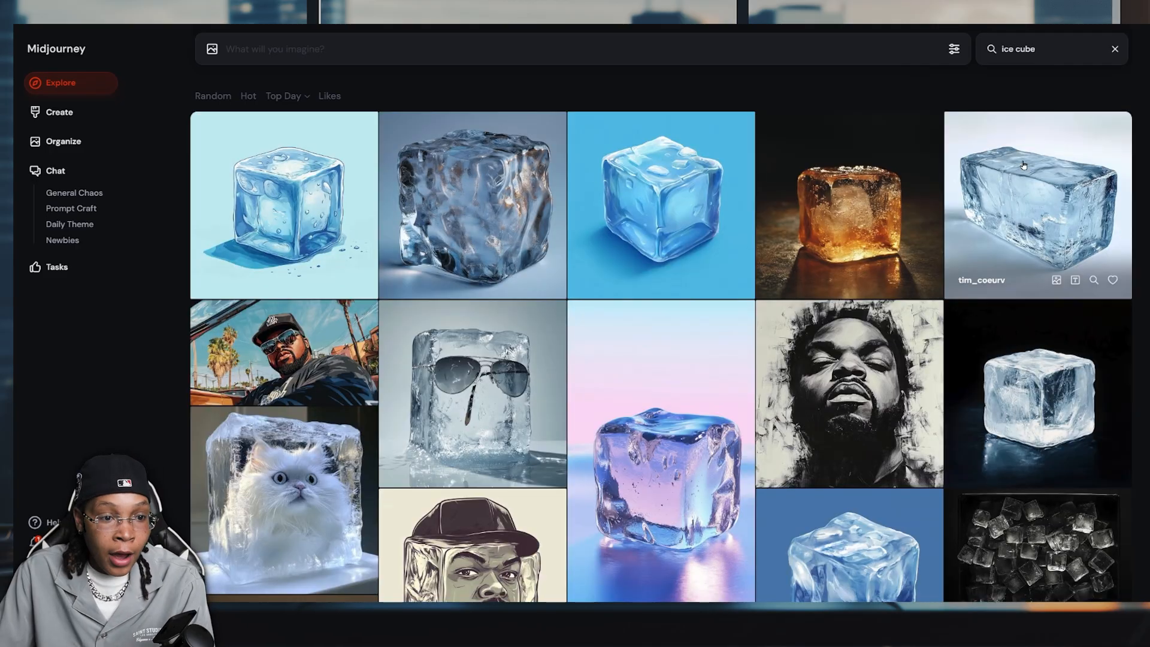
Examine the ice cube results for further cubes that could suit the design, especially ones on black backgrounds.
scroll(1057, 214, down, 3)
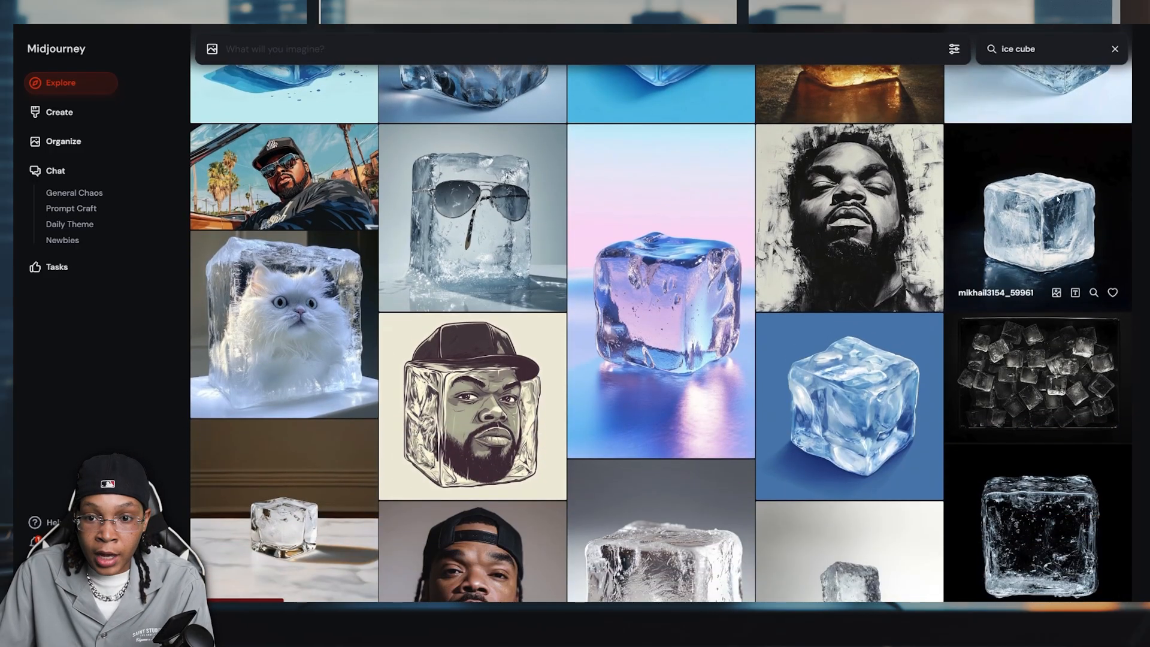
click(1059, 214)
click(942, 209)
scroll(999, 164, down, 3)
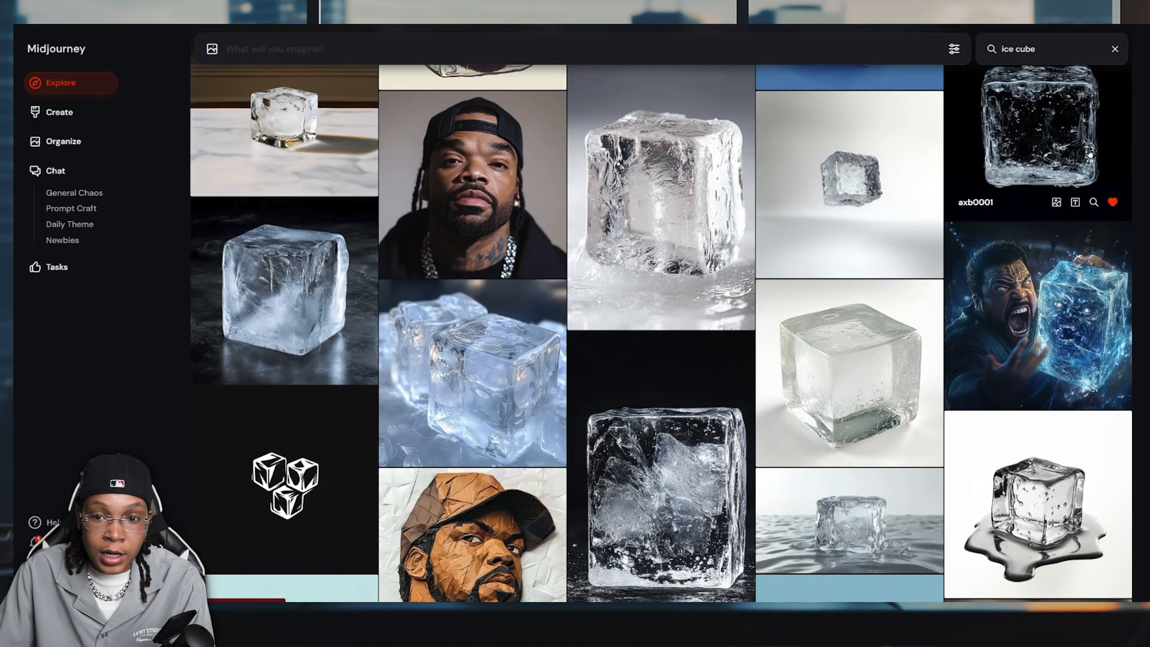
scroll(1090, 155, down, 10)
scroll(838, 275, down, 3)
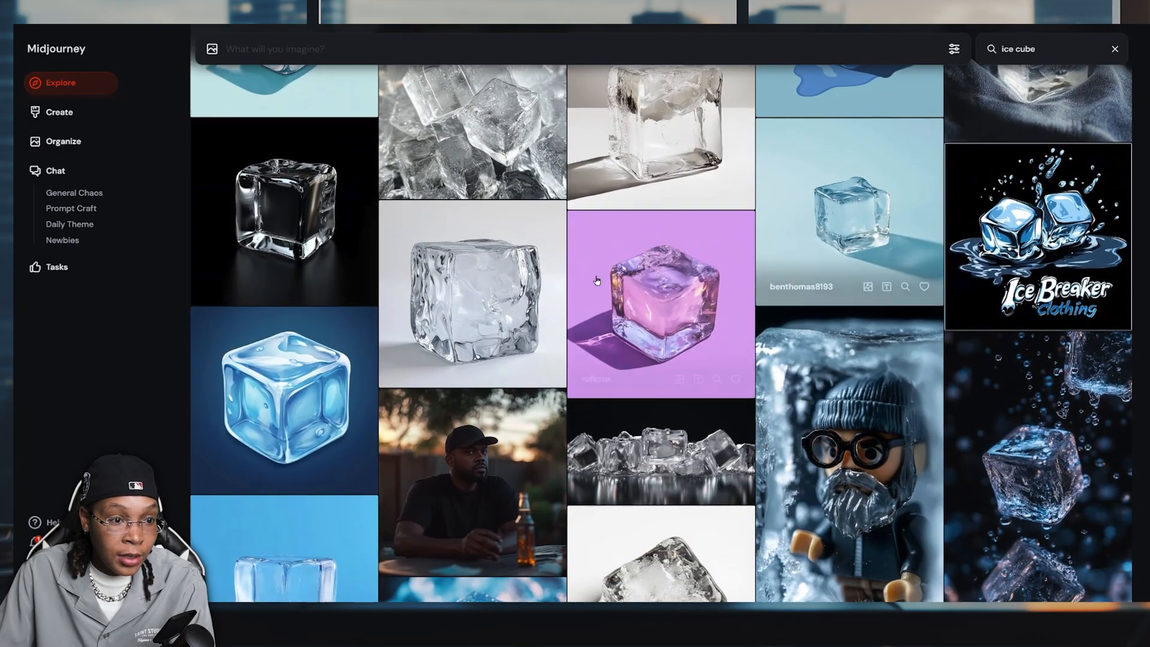
scroll(958, 263, down, 5)
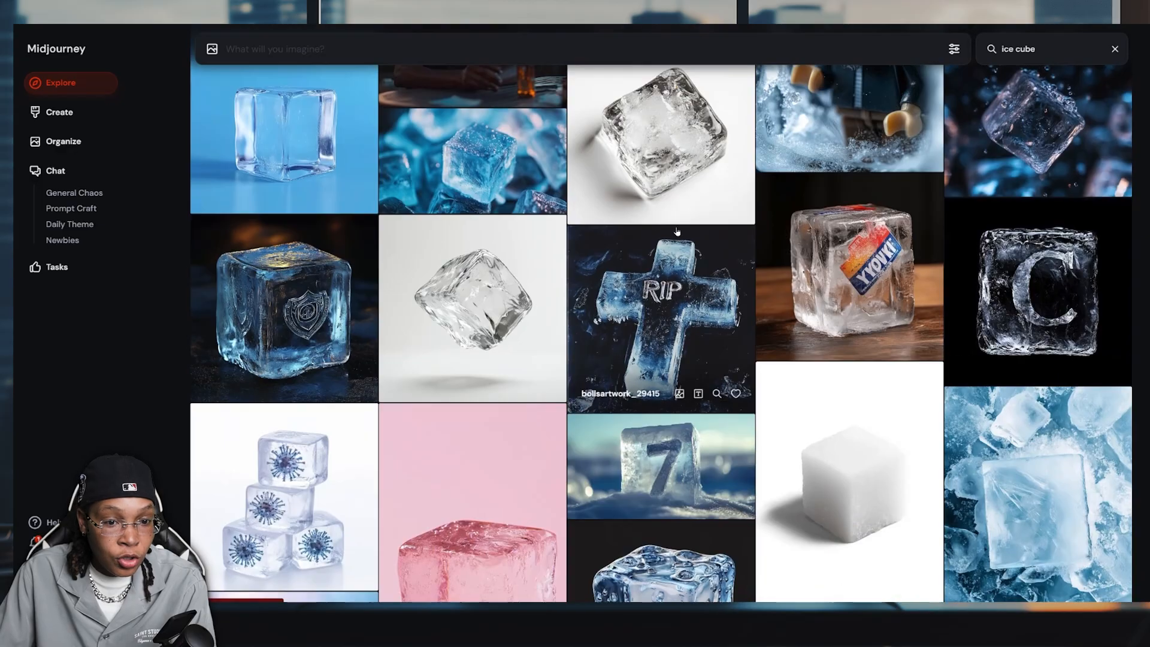
scroll(1024, 200, down, 2)
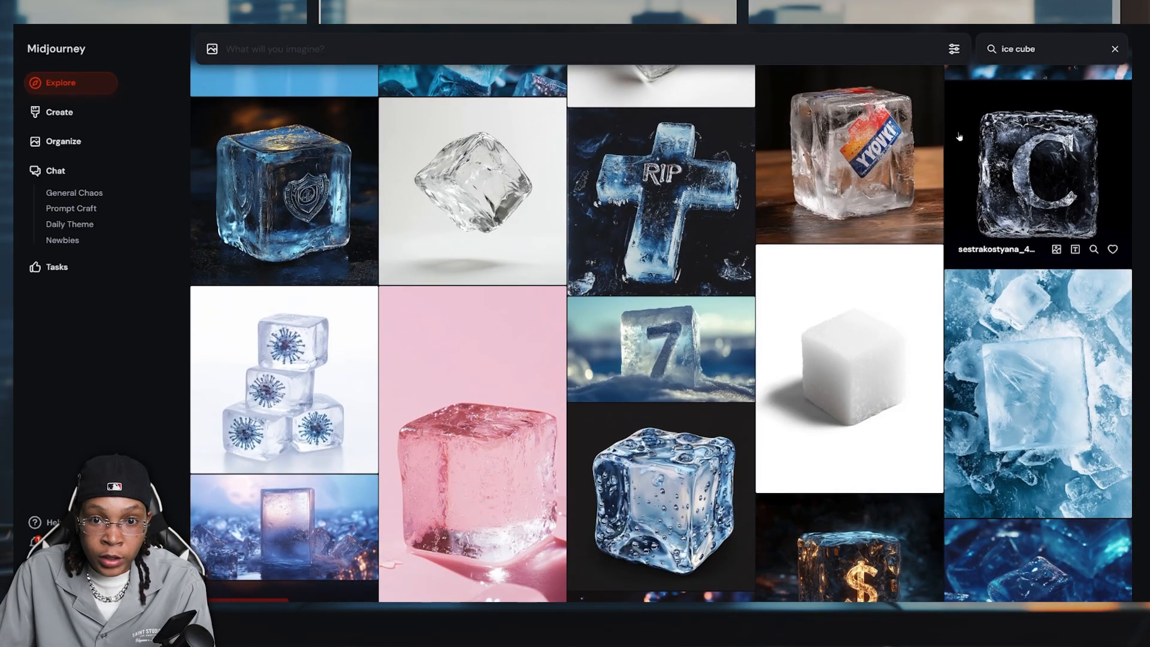
Browse further ice cube results, open the cracked ice cube on a black background at full size, and close it.
scroll(778, 234, down, 3)
scroll(757, 238, down, 10)
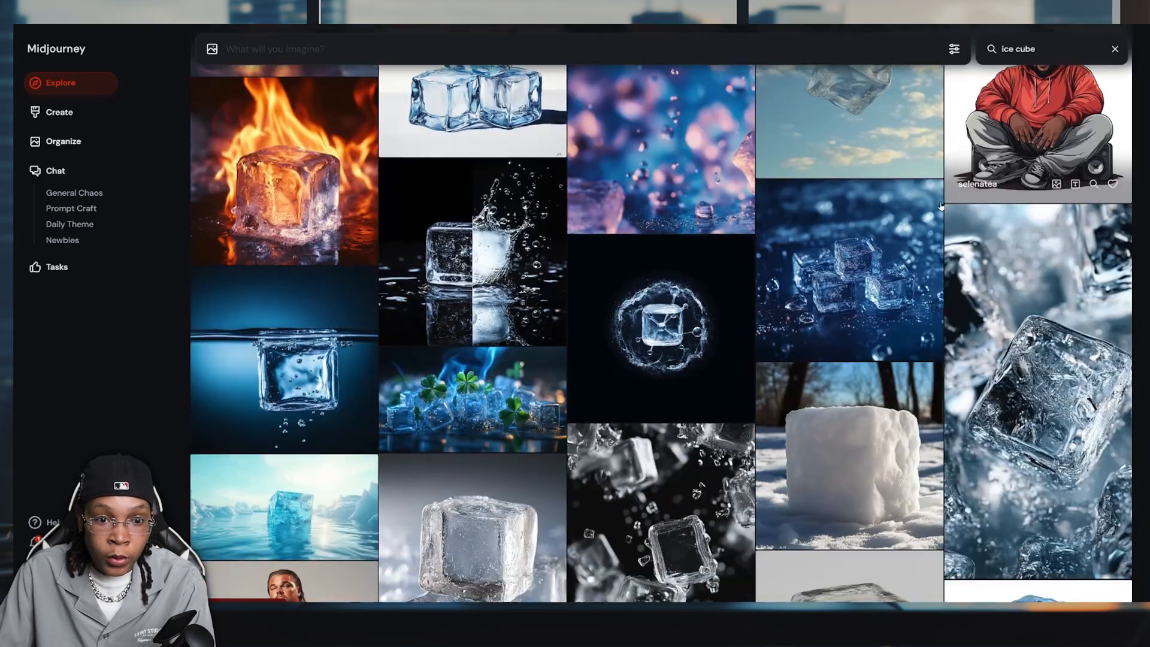
scroll(652, 241, down, 15)
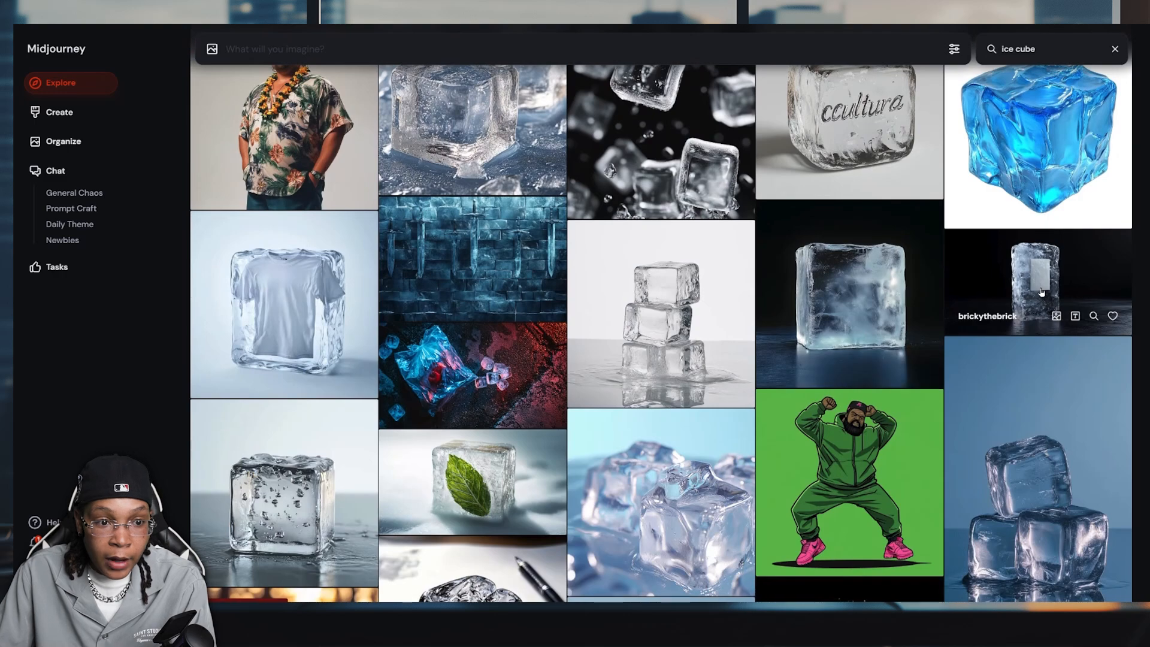
scroll(1116, 294, down, 5)
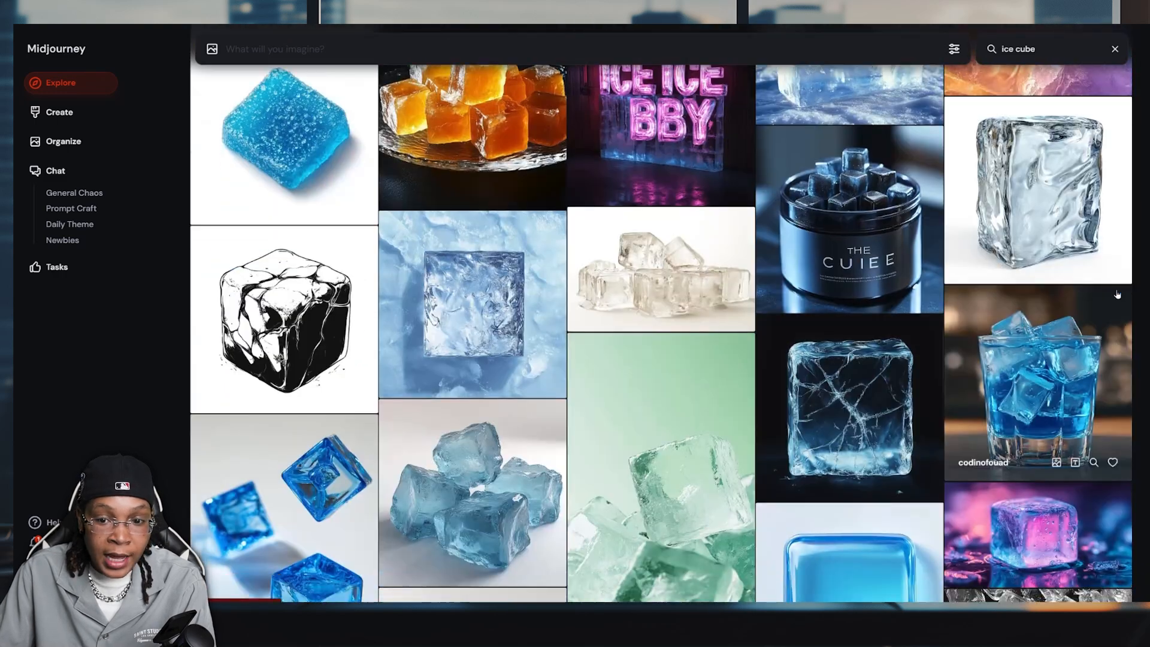
scroll(1117, 294, down, 12)
scroll(1114, 293, up, 11)
click(924, 311)
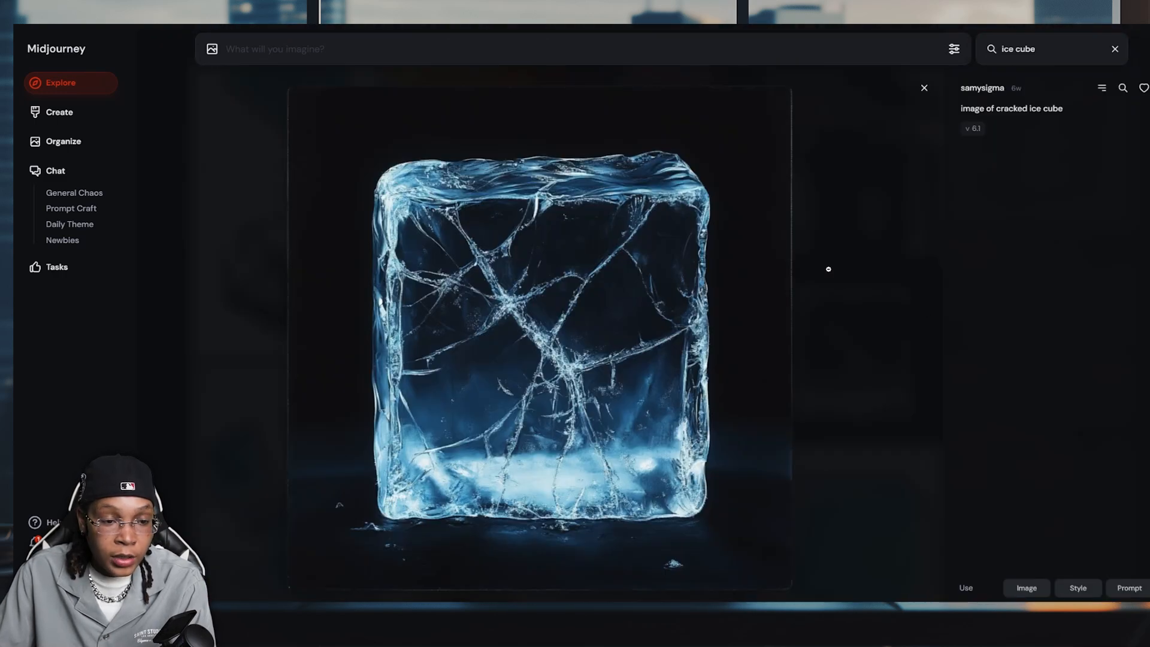
click(924, 88)
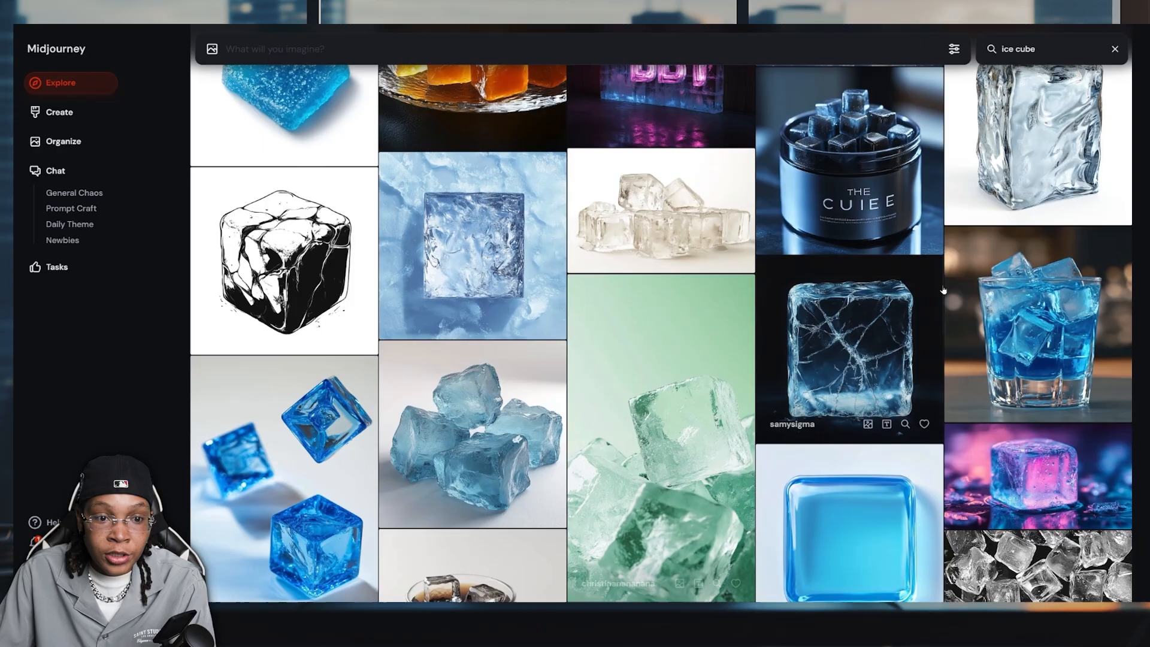
View the clear ice cube on a dark reflective surface from the first results at full size, and close it.
scroll(1039, 390, up, 10)
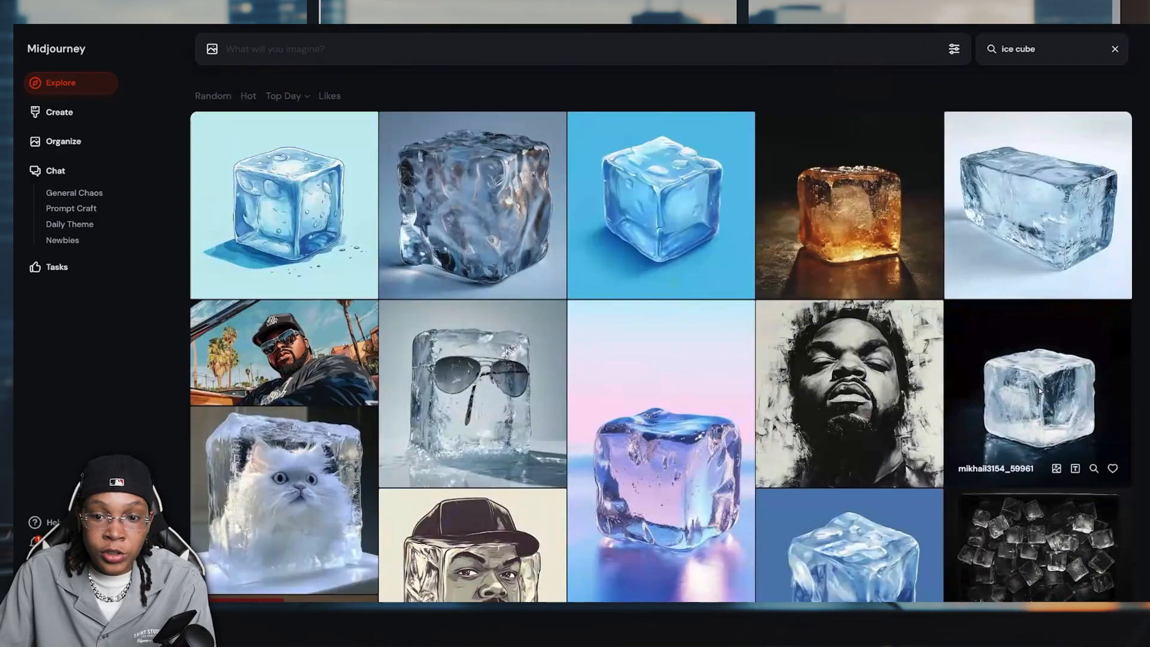
click(1039, 390)
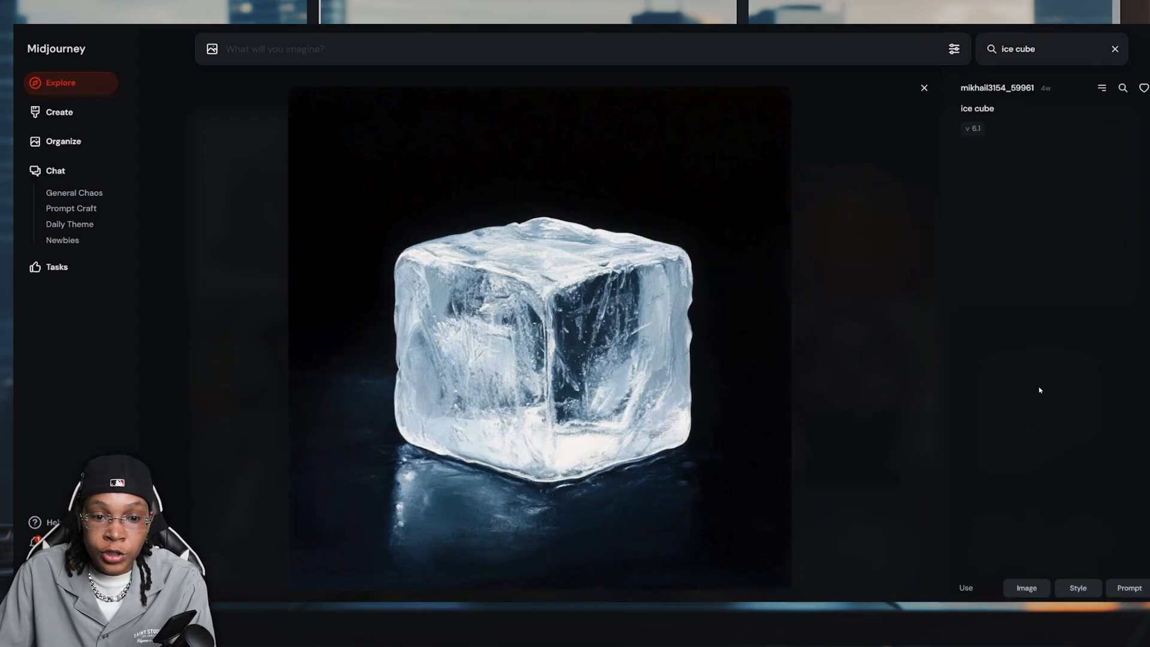
click(932, 96)
scroll(922, 228, down, 5)
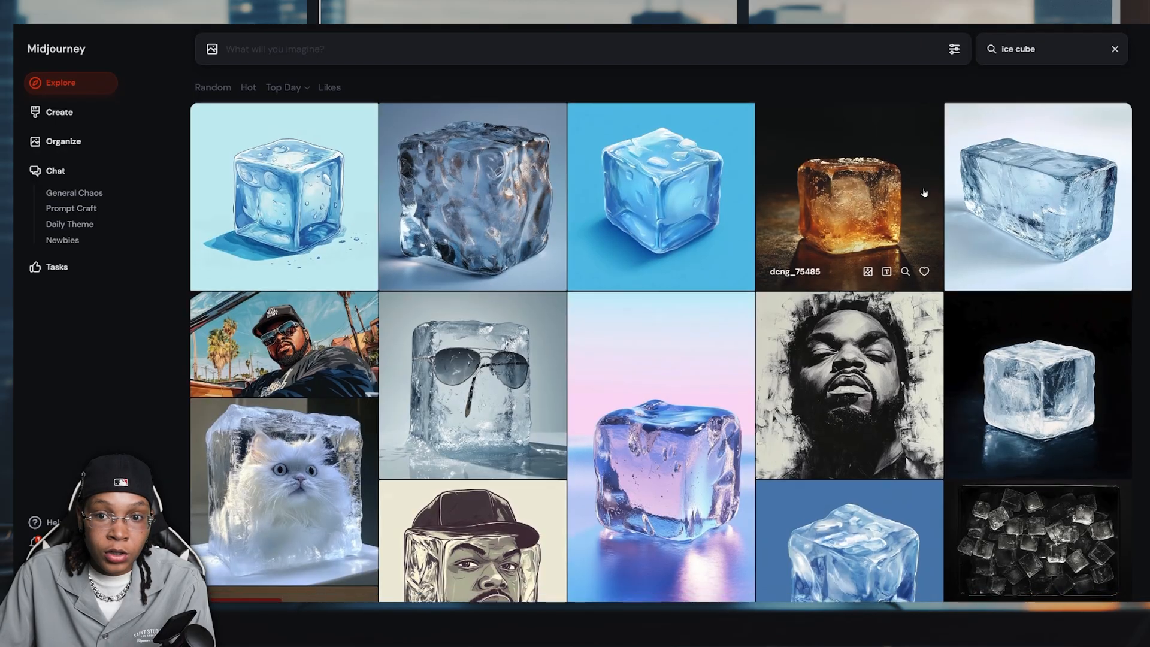
Add the liked straight-on square ice cube on black to the prompt as a reference image and switch it to a style reference.
click(971, 258)
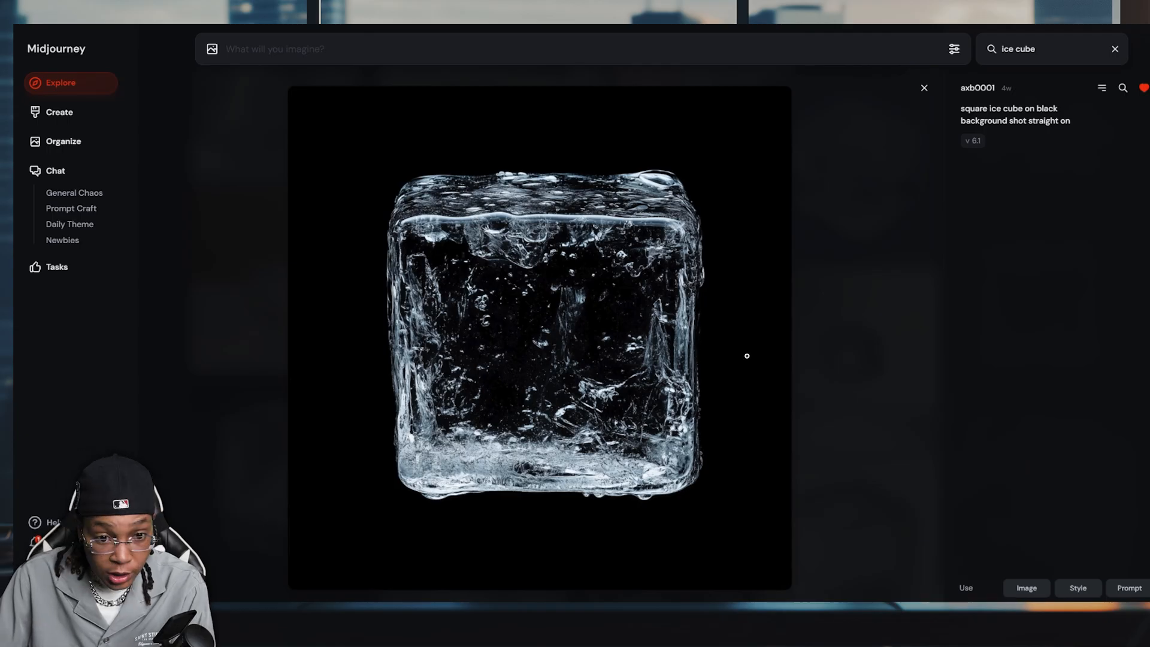
click(1027, 588)
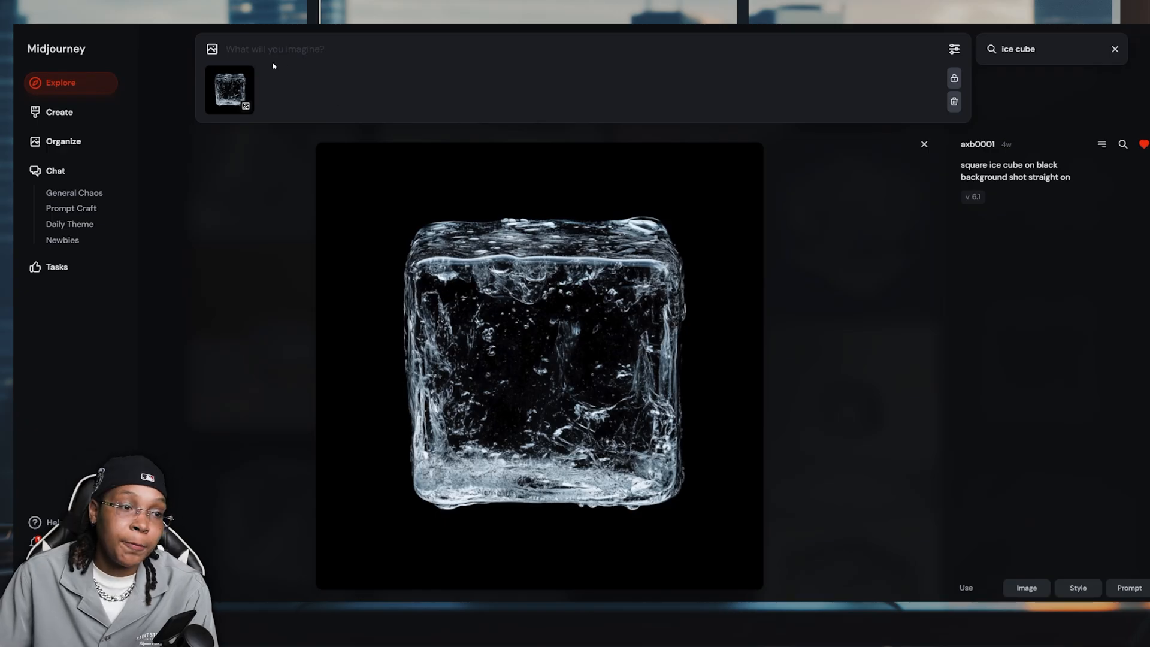
mouse_move(230, 109)
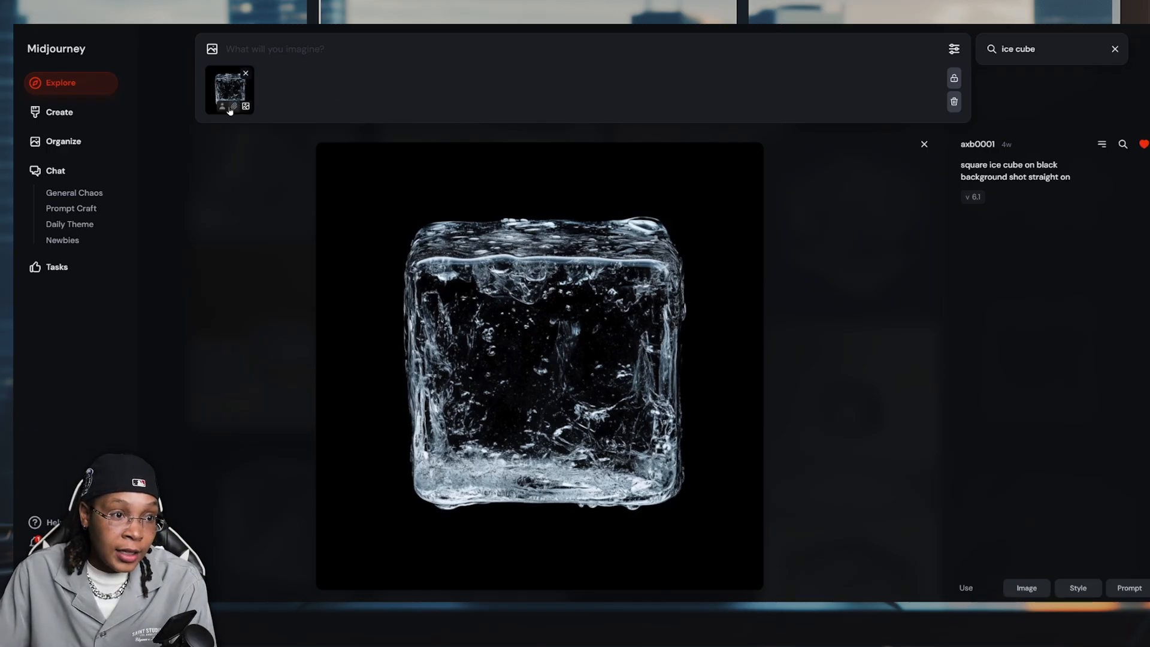
click(231, 108)
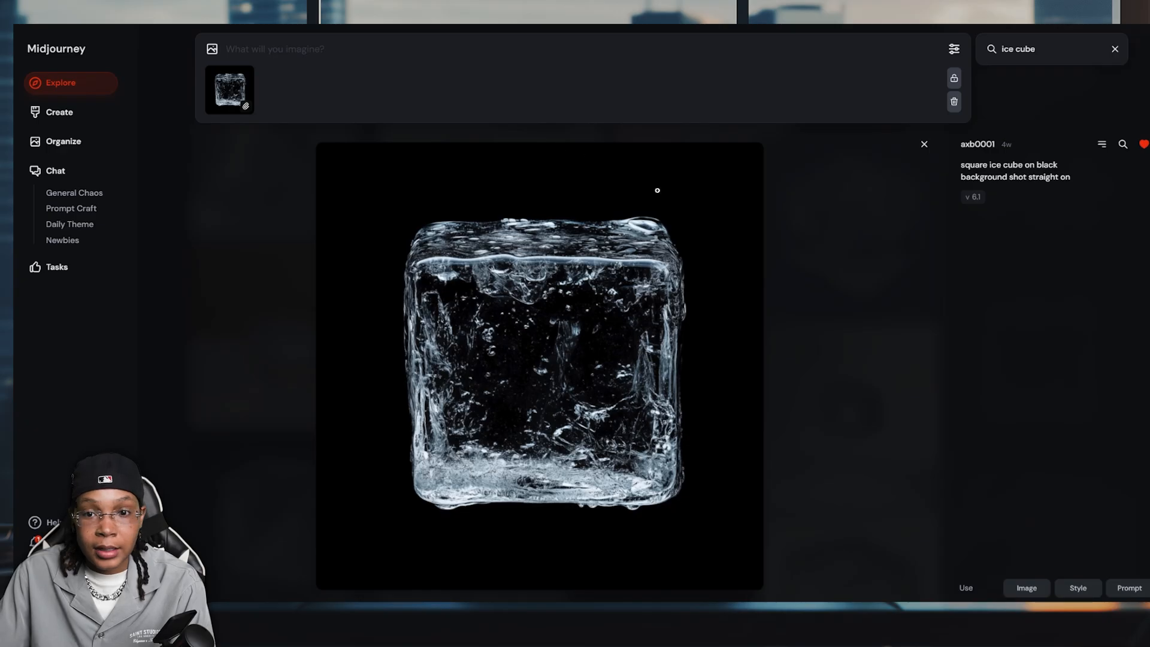
Reuse the cube's prompt and generate images from "9 square ice cubes, stacked, on black background shot straight on --v 6.1".
click(1128, 587)
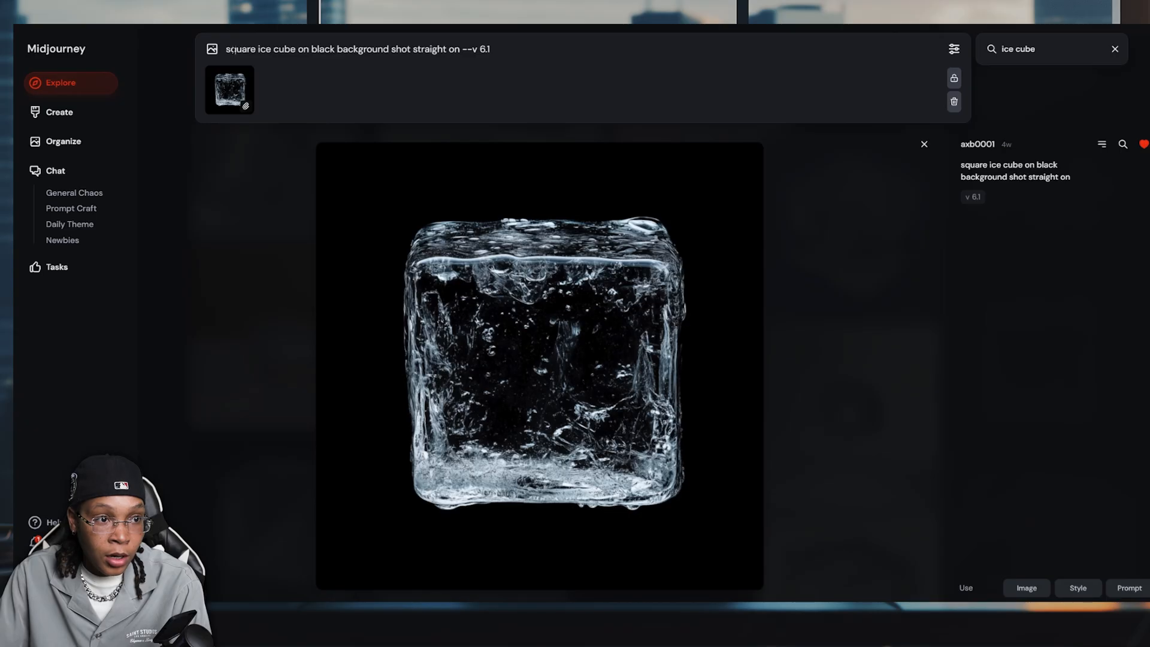
text(9 )
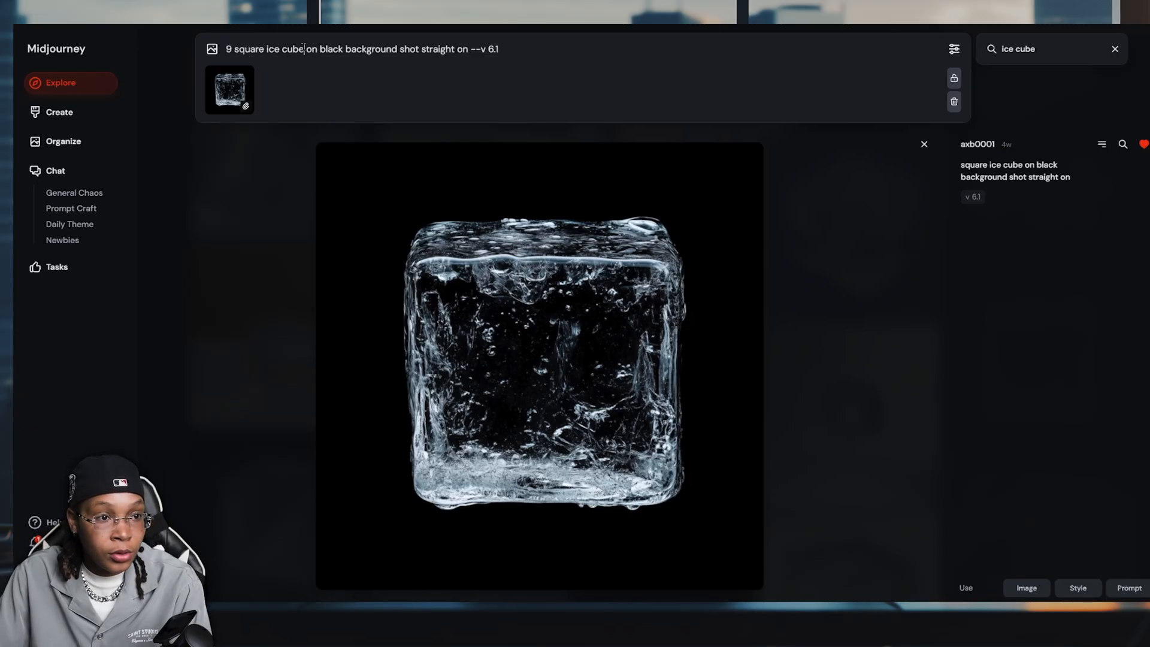
text(s)
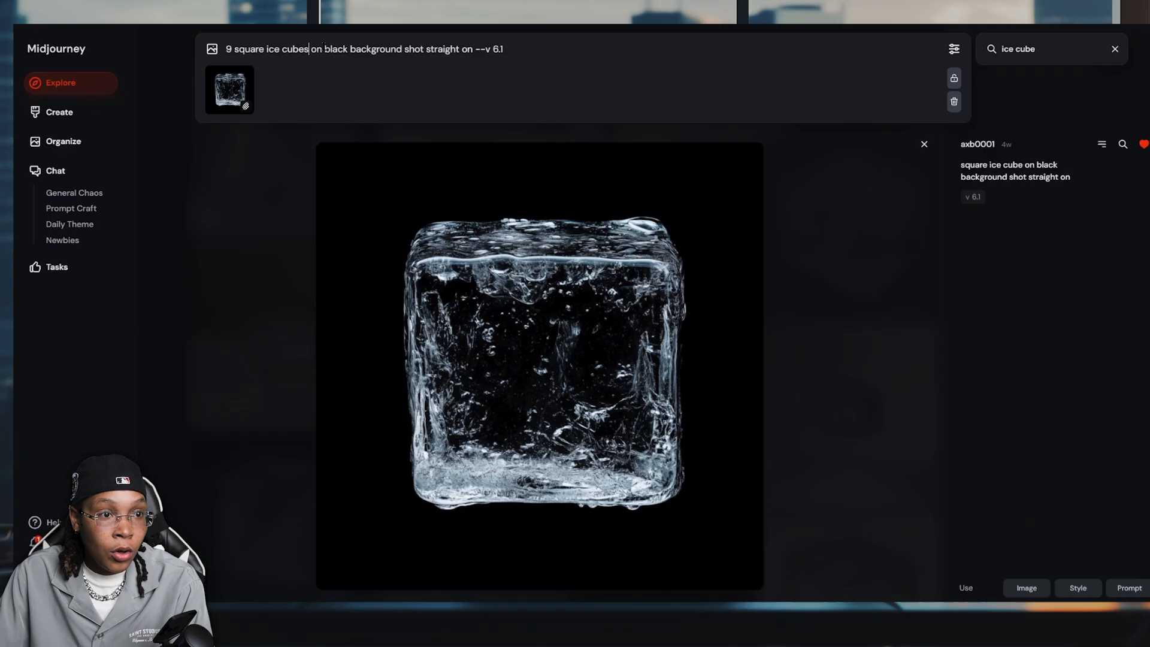
text(, stacked,)
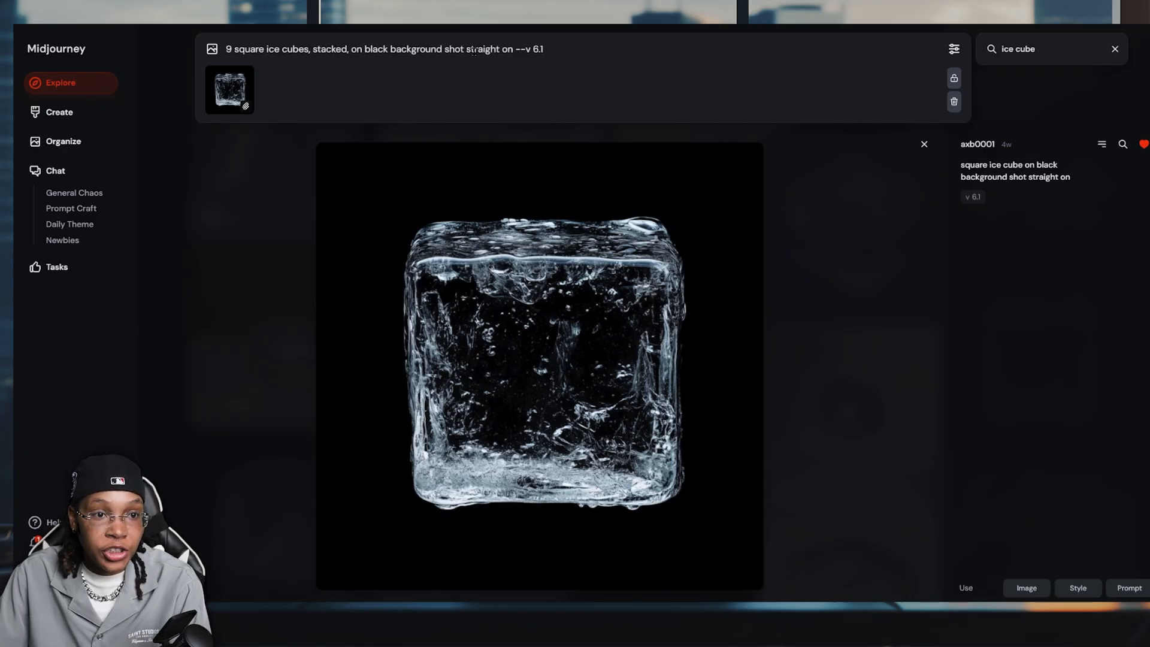
key(Return)
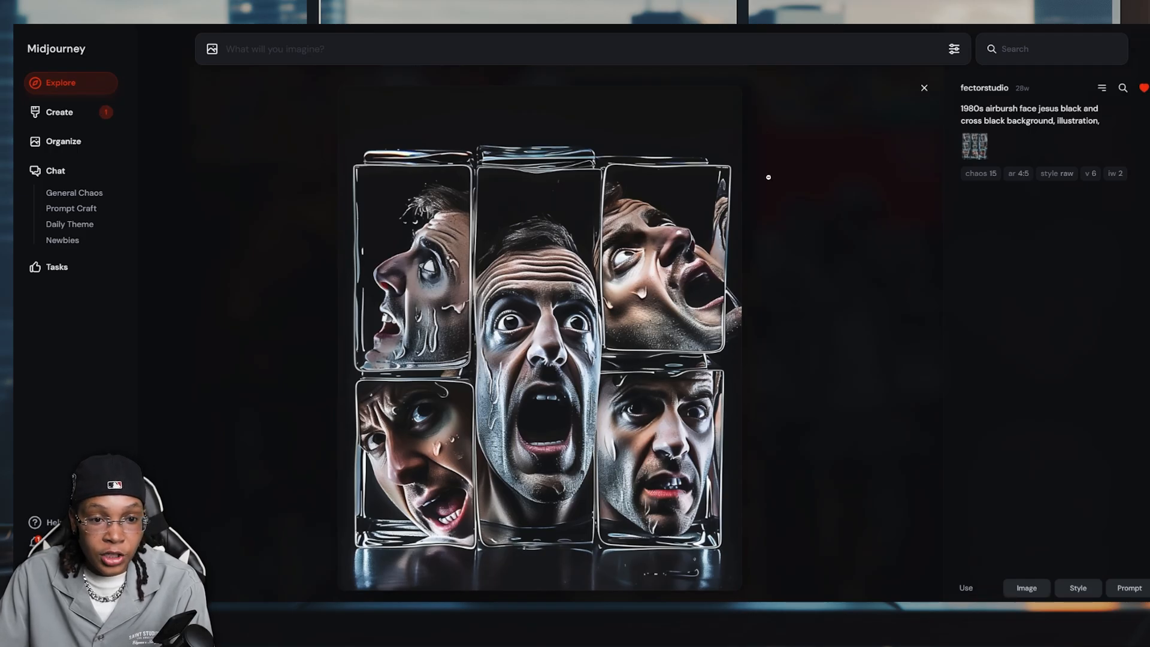
Copy the liked image of screaming faces in ice blocks, paste it onto the black Photoshop canvas, and enlarge it.
right_click(514, 234)
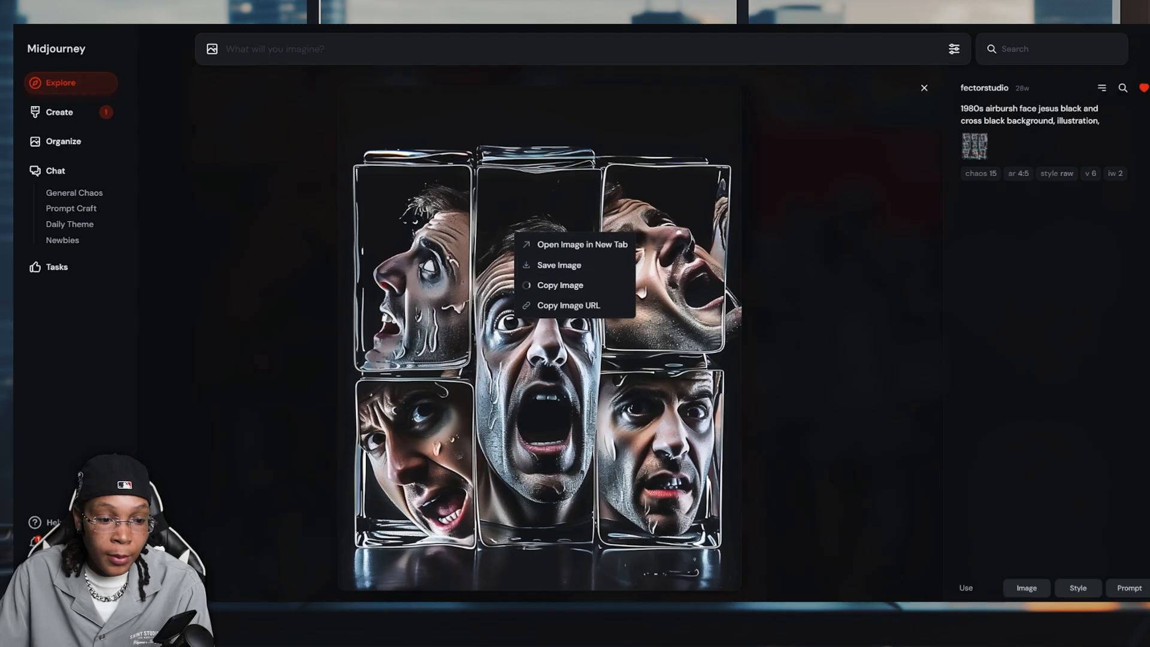
key(alt+Tab)
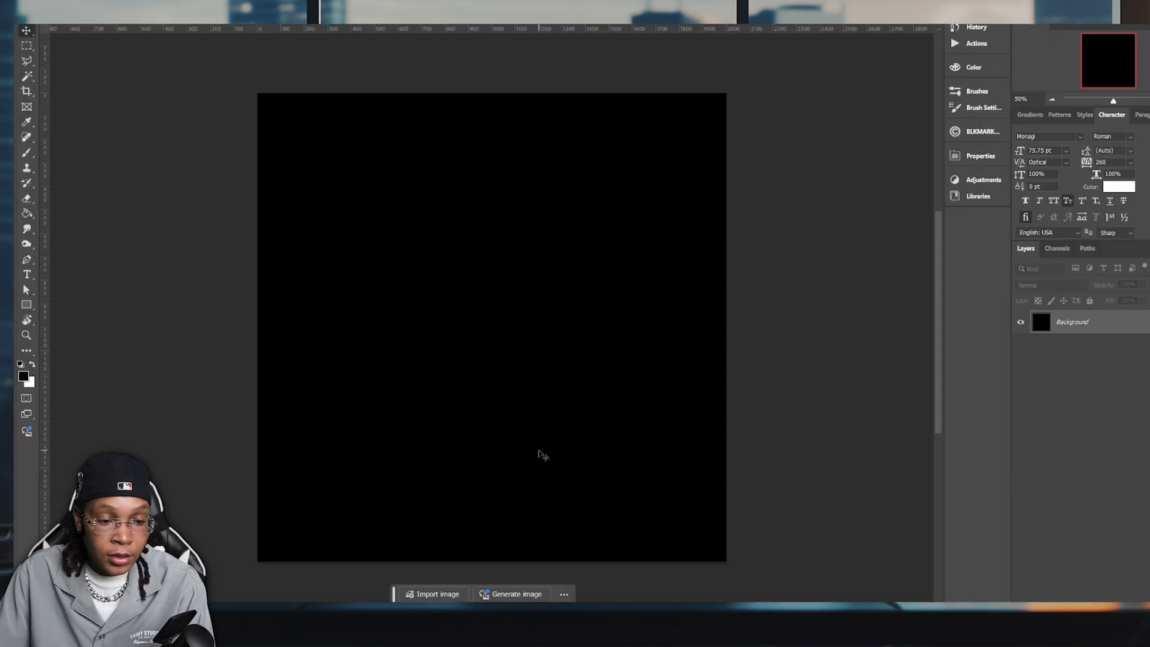
key(ctrl+v)
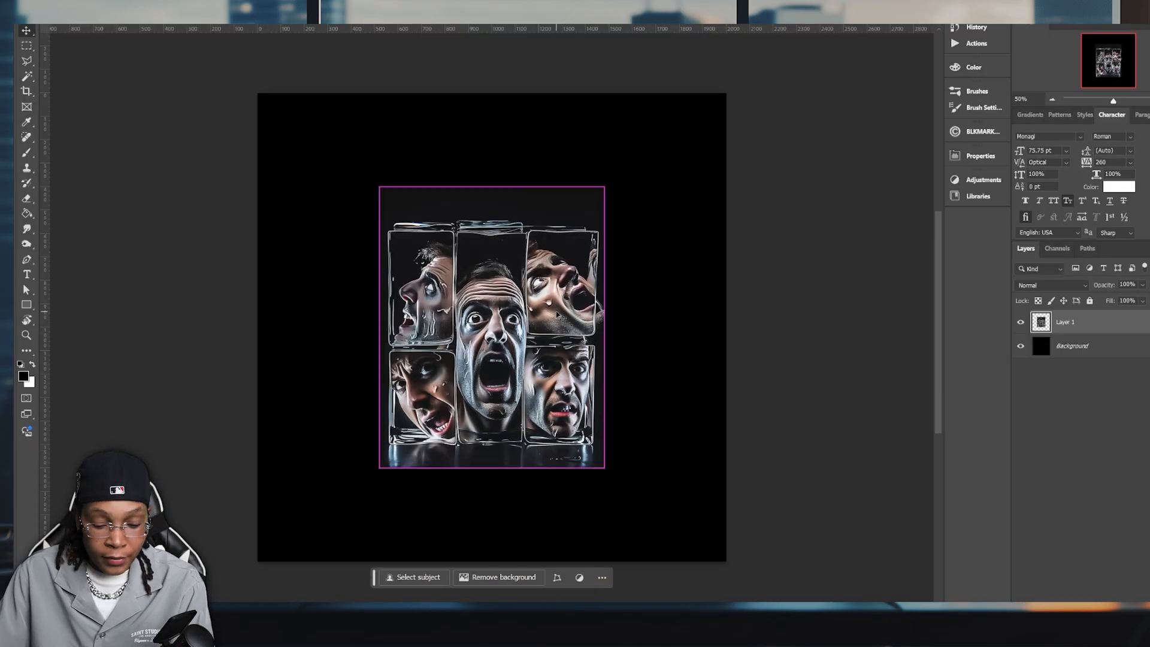
key(ctrl+t)
drag(614, 328, 726, 327)
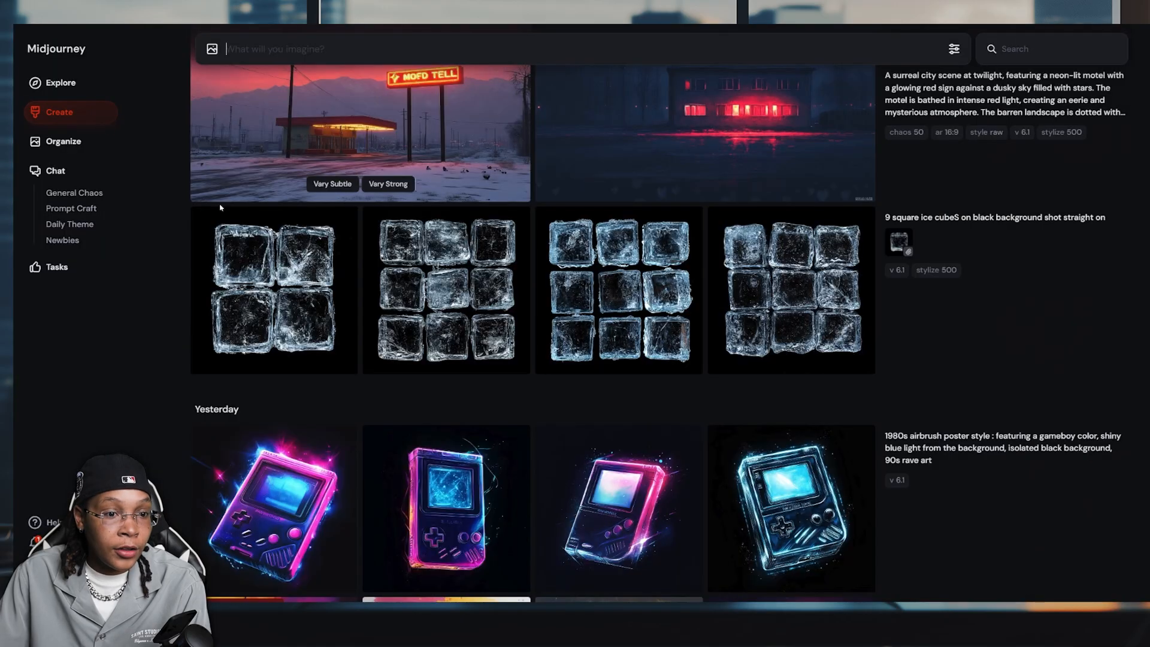
Review the newly generated stacked ice cubes in Midjourney and view the second image, with four cubes, at full size.
scroll(610, 272, up, 8)
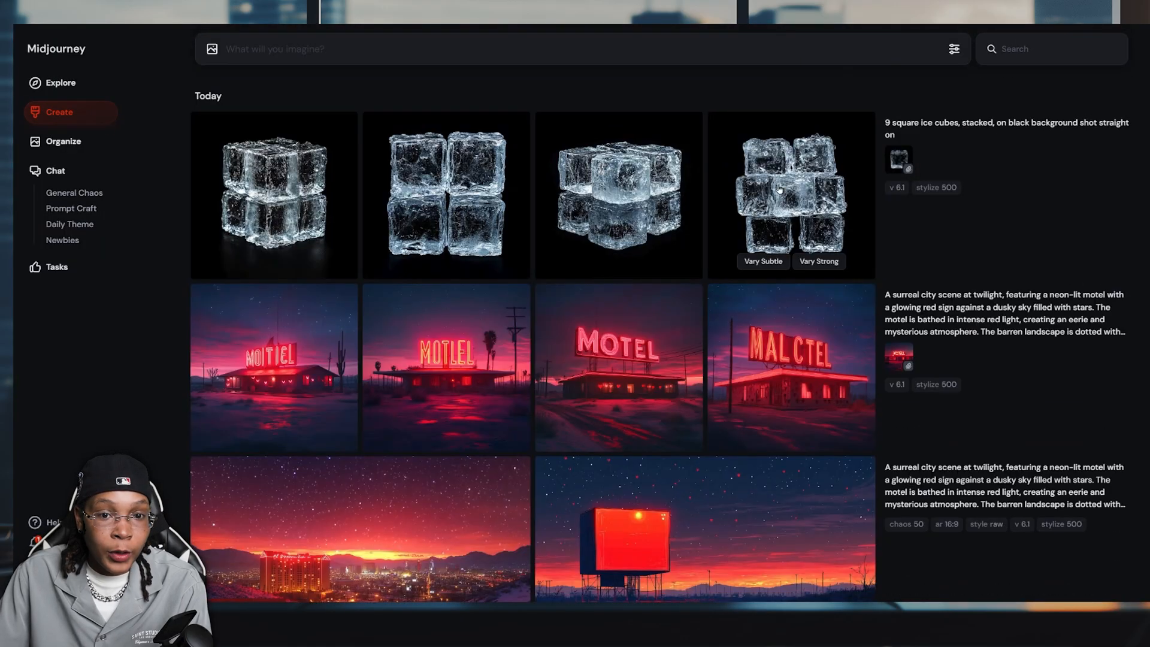
click(473, 182)
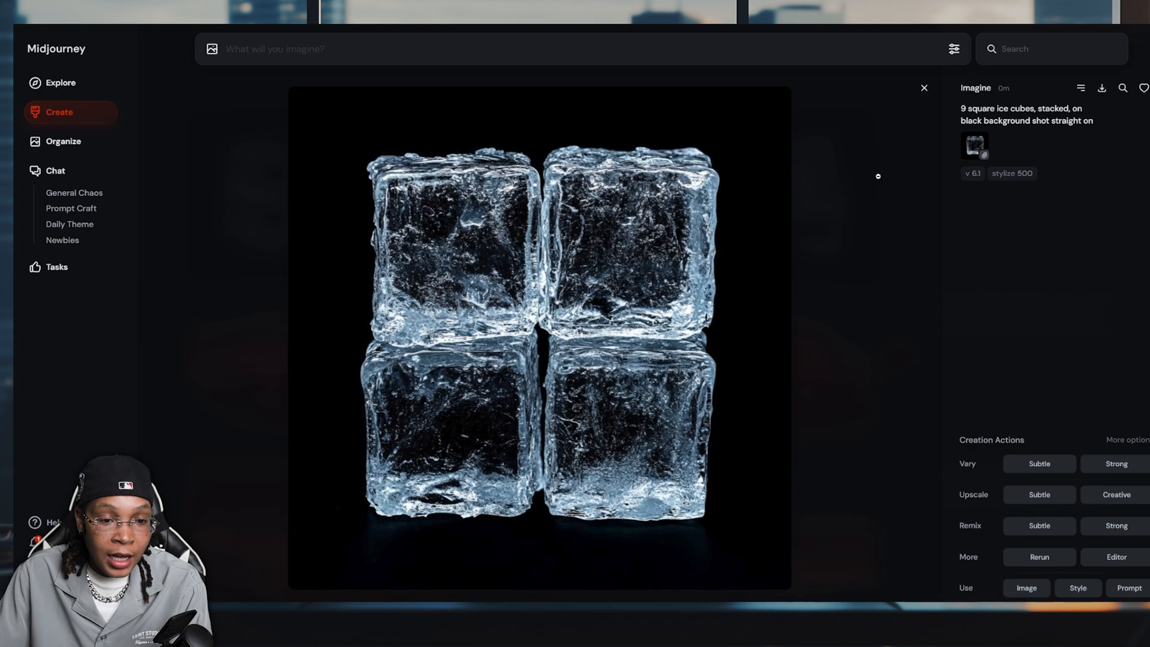
click(924, 88)
Examine the earlier images generated from "9 square ice cubeS on black background shot straight on", comparing the nine-cube grids at full size.
scroll(650, 315, down, 10)
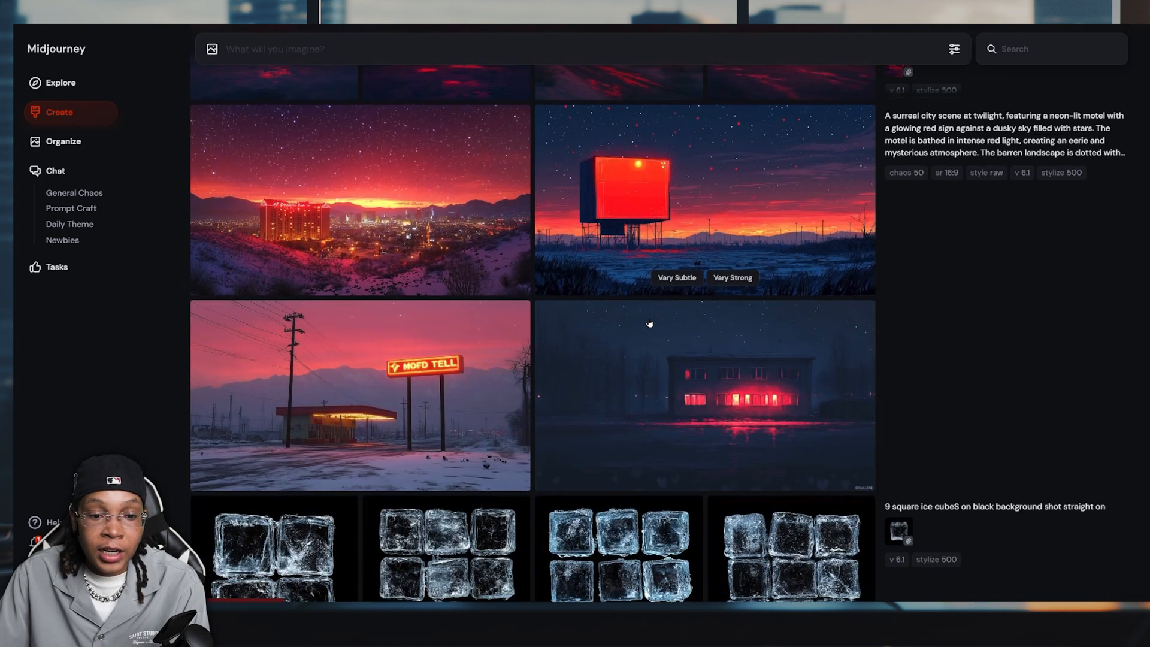
scroll(649, 315, up, 2)
click(958, 156)
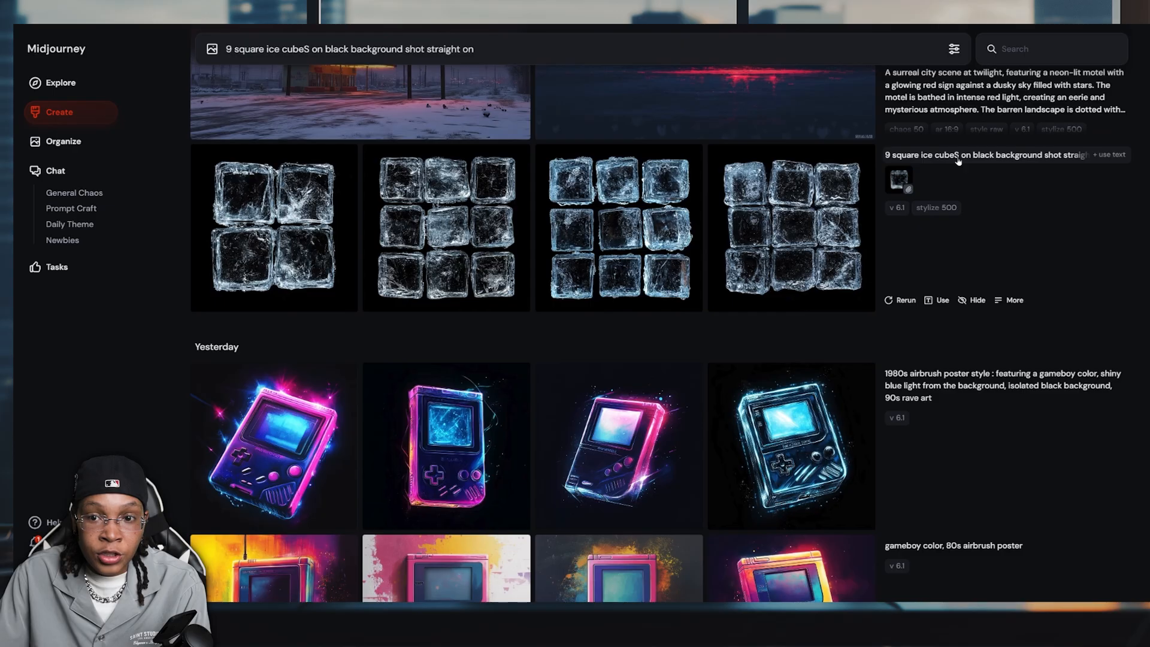
click(958, 158)
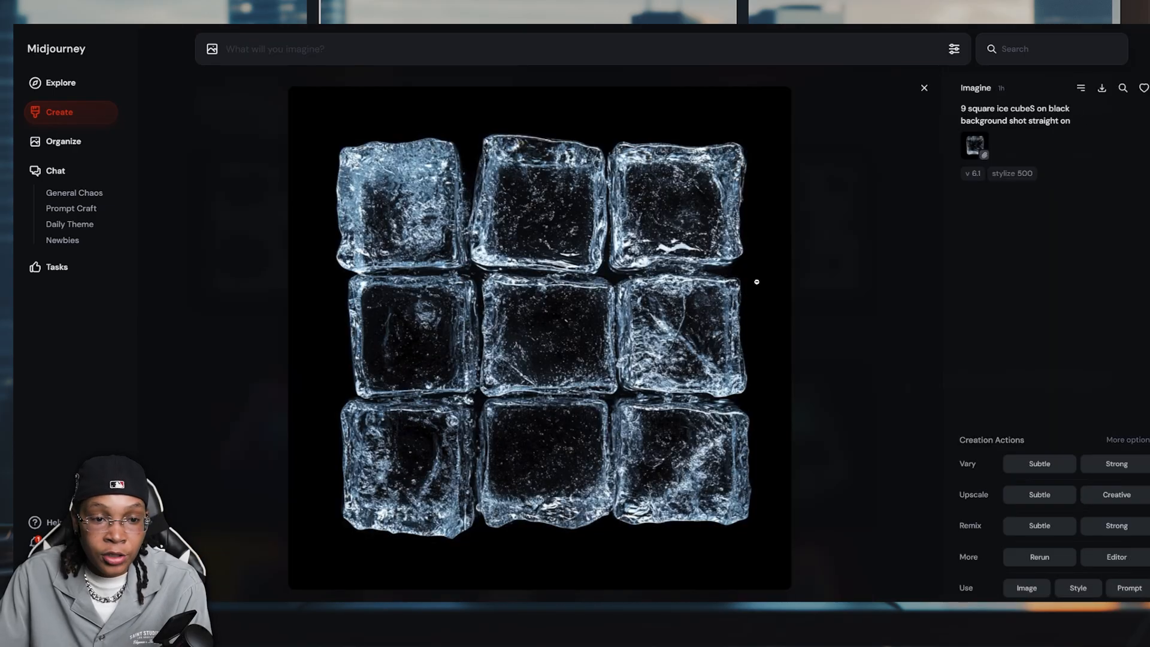
key(Right)
click(924, 88)
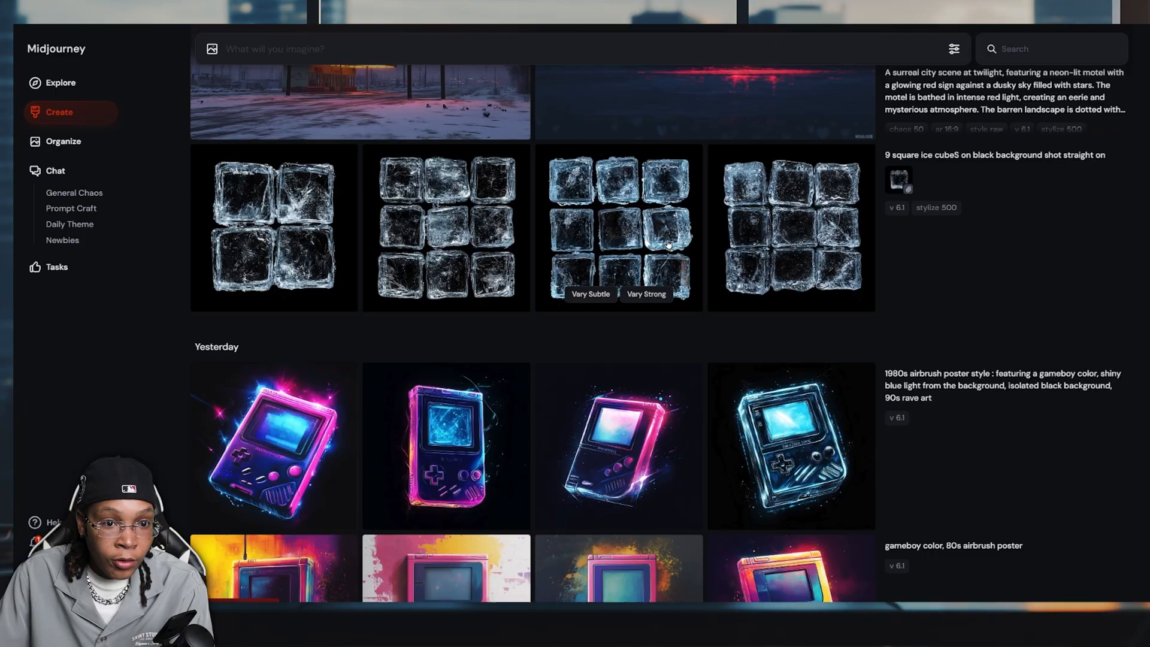
click(635, 228)
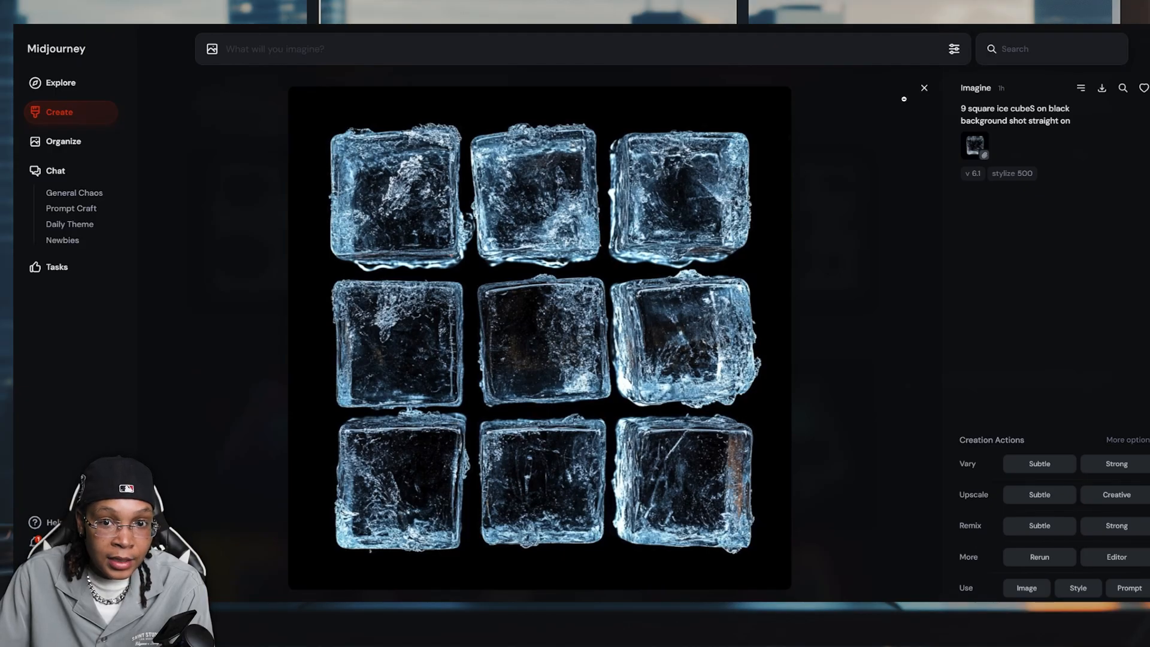
click(924, 88)
Compare the earlier four-cube image with the bluish nine-cube grid, and generate strong and subtle variations of the grid.
click(272, 216)
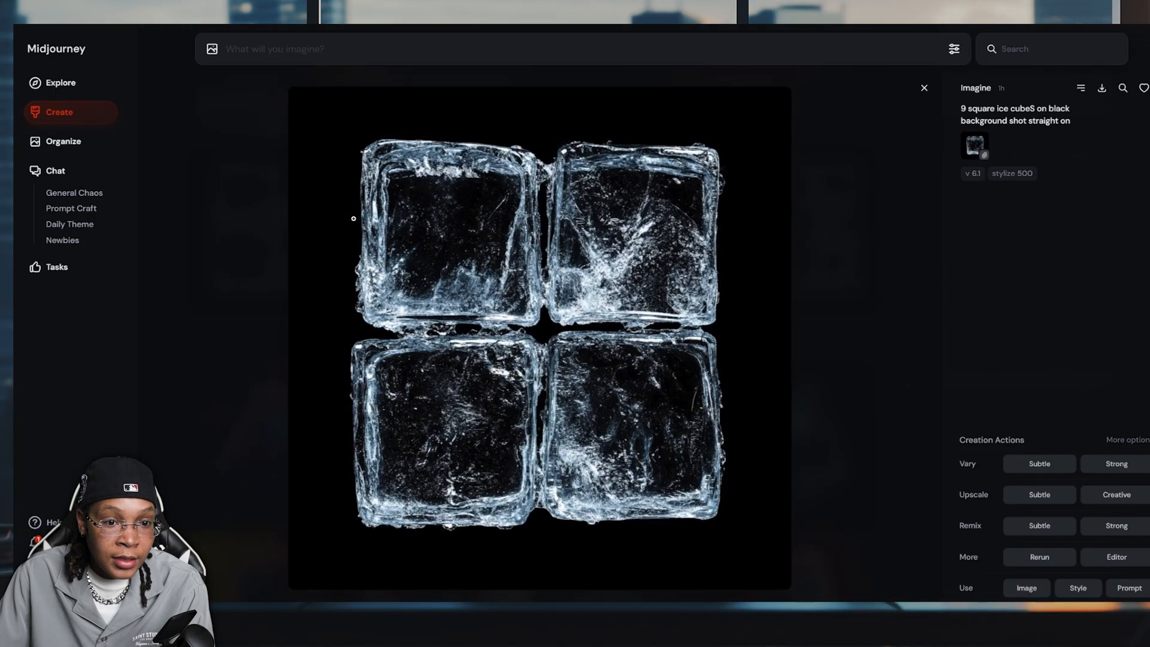
key(Right)
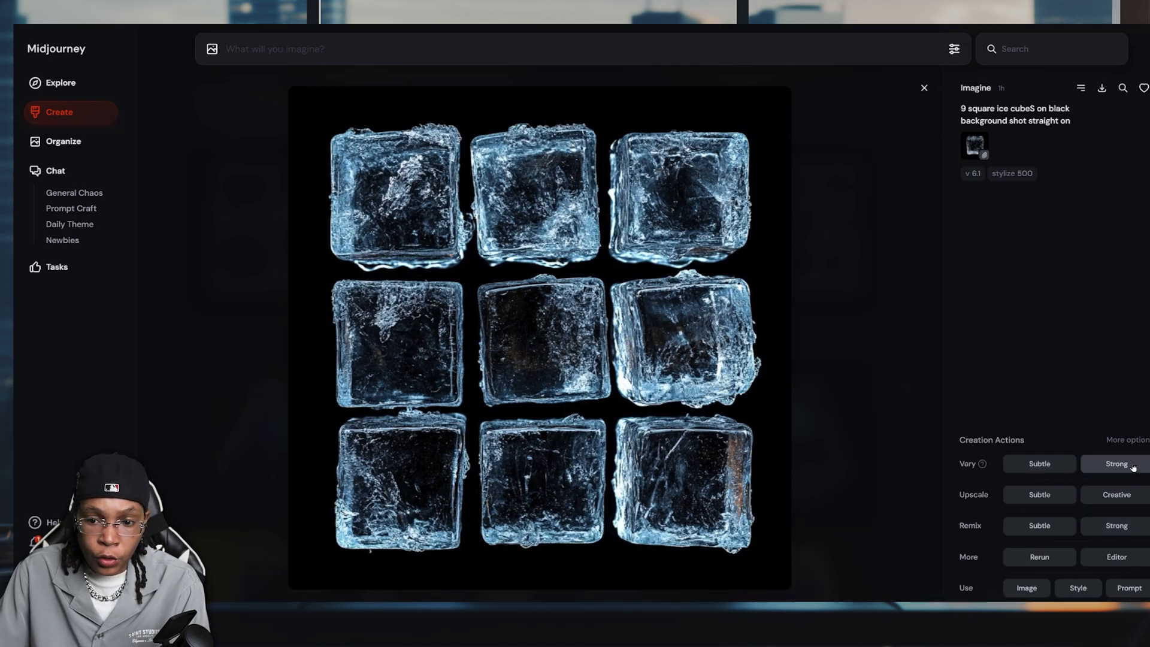
click(1097, 468)
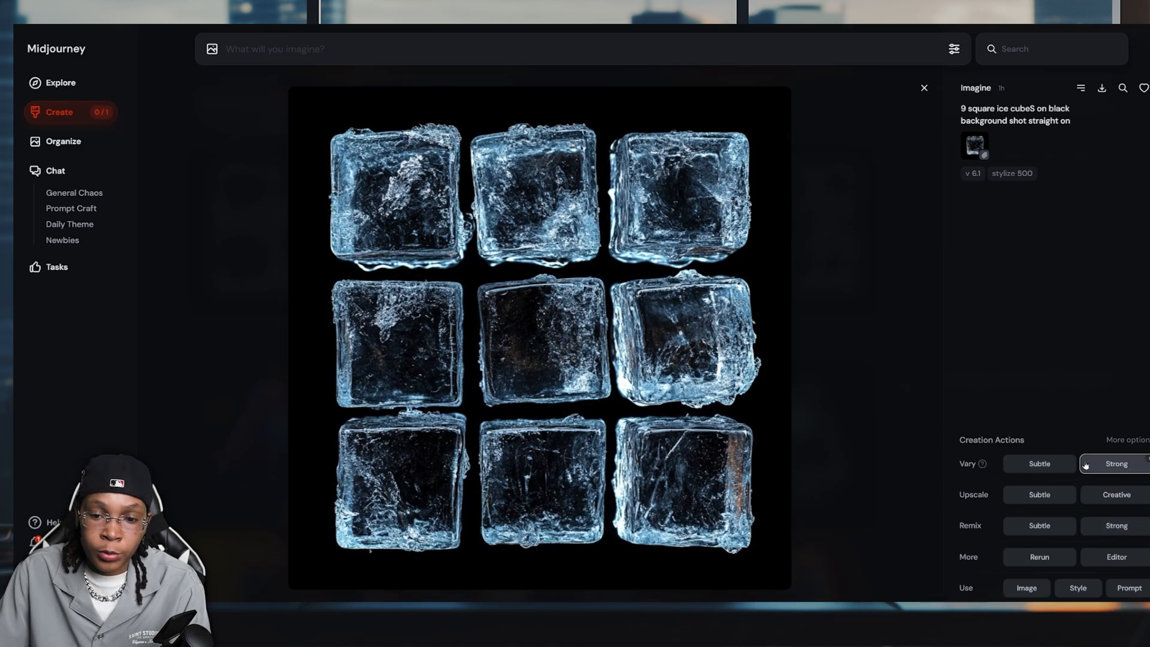
click(1054, 467)
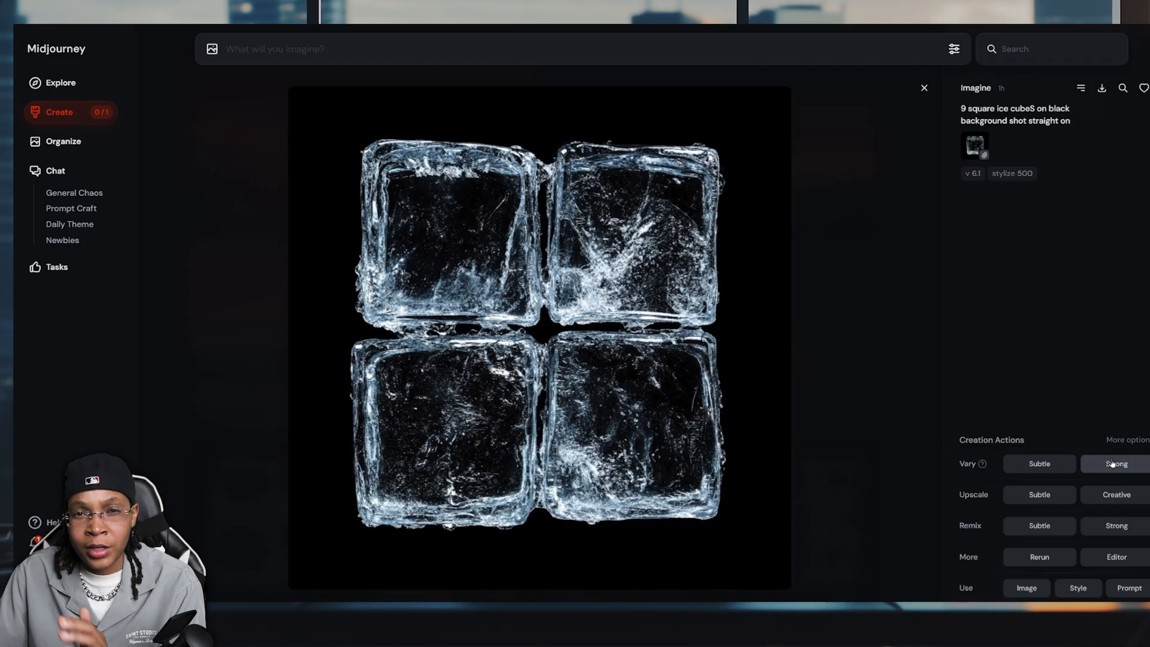
Generate a subtle remix of the four-cube image with ", stacked" added after "cubeS" in its prompt.
click(1046, 529)
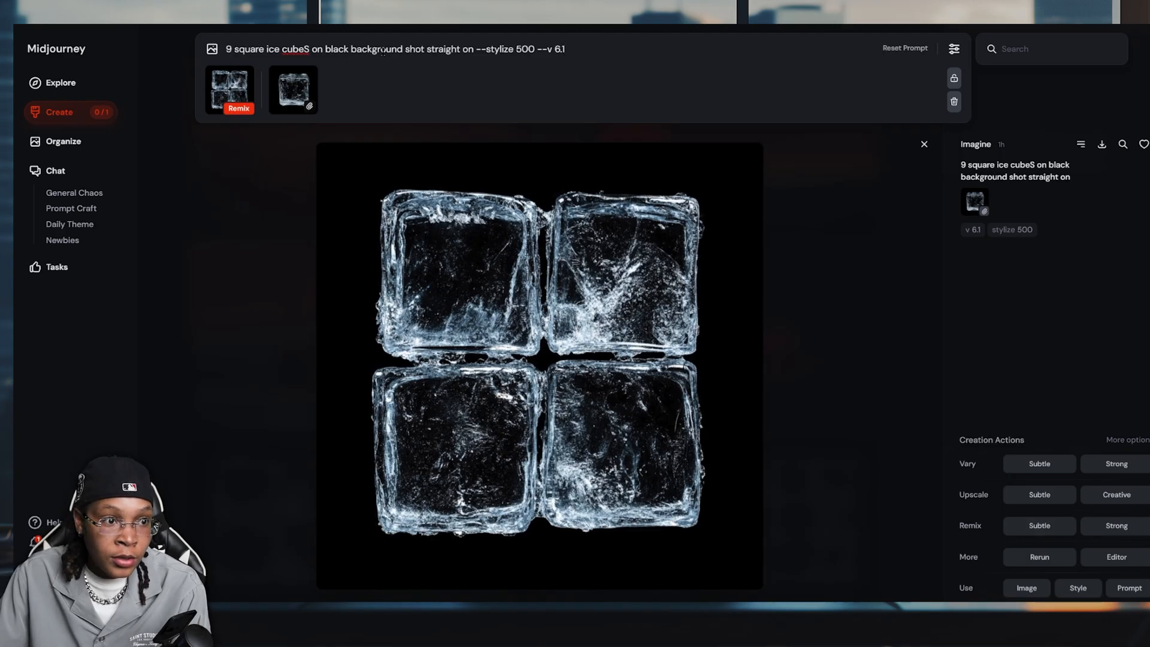
text(, stacked)
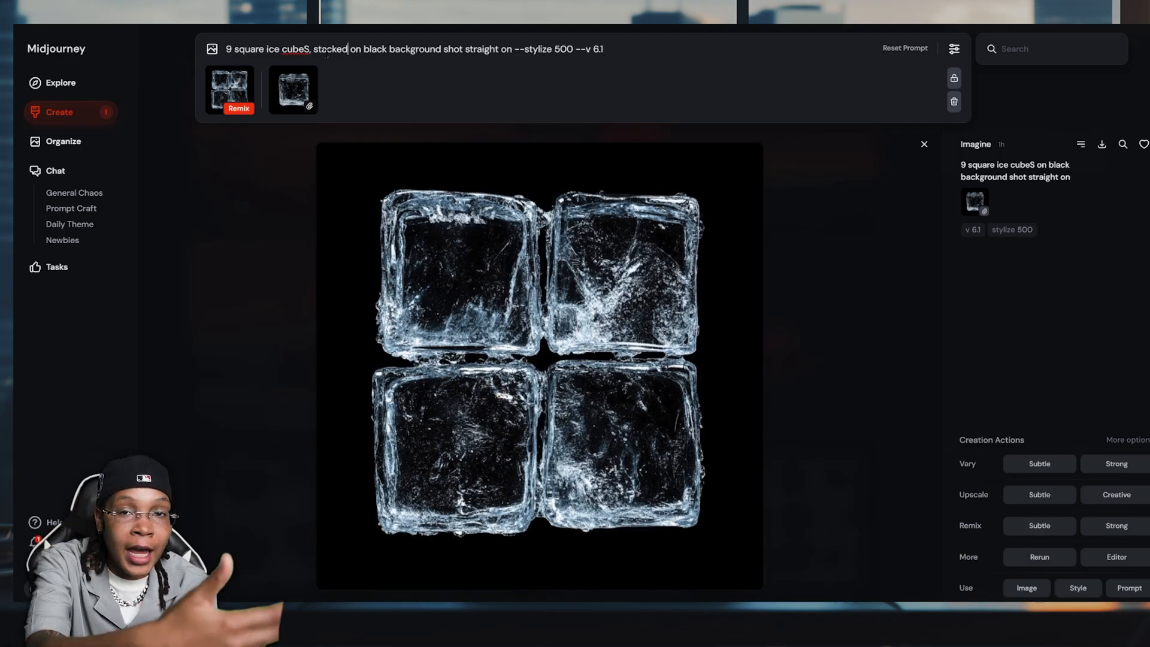
key(Return)
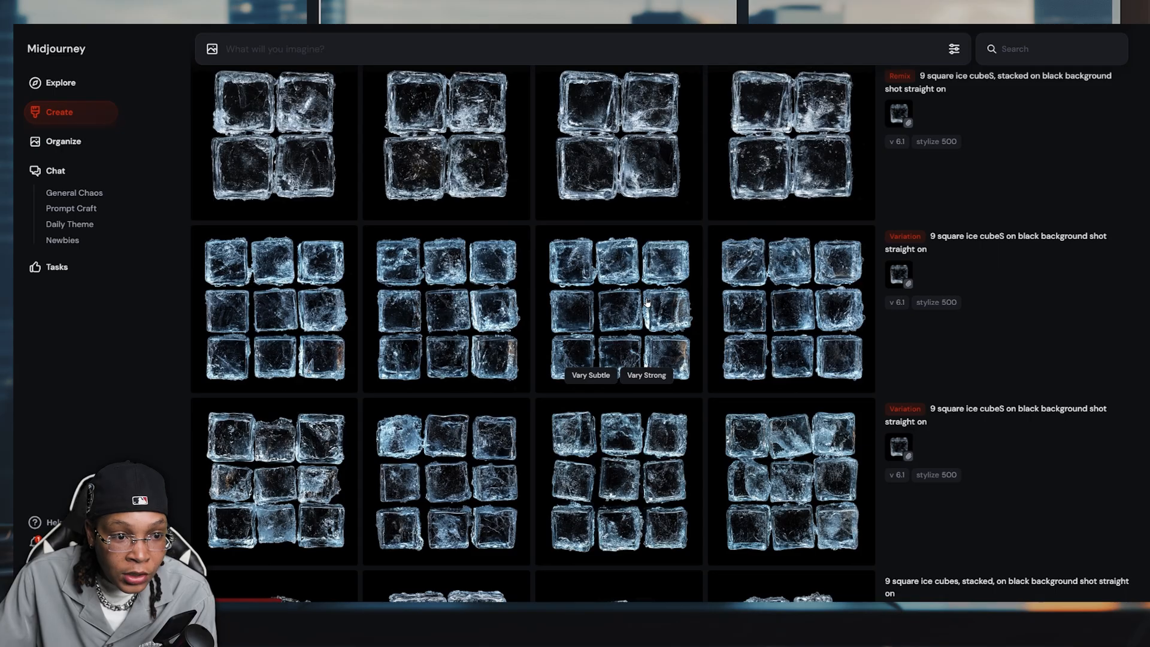
Examine the new stacked four-cube remix and the subtle nine-cube variations, comparing the images at full size.
scroll(647, 302, up, 1)
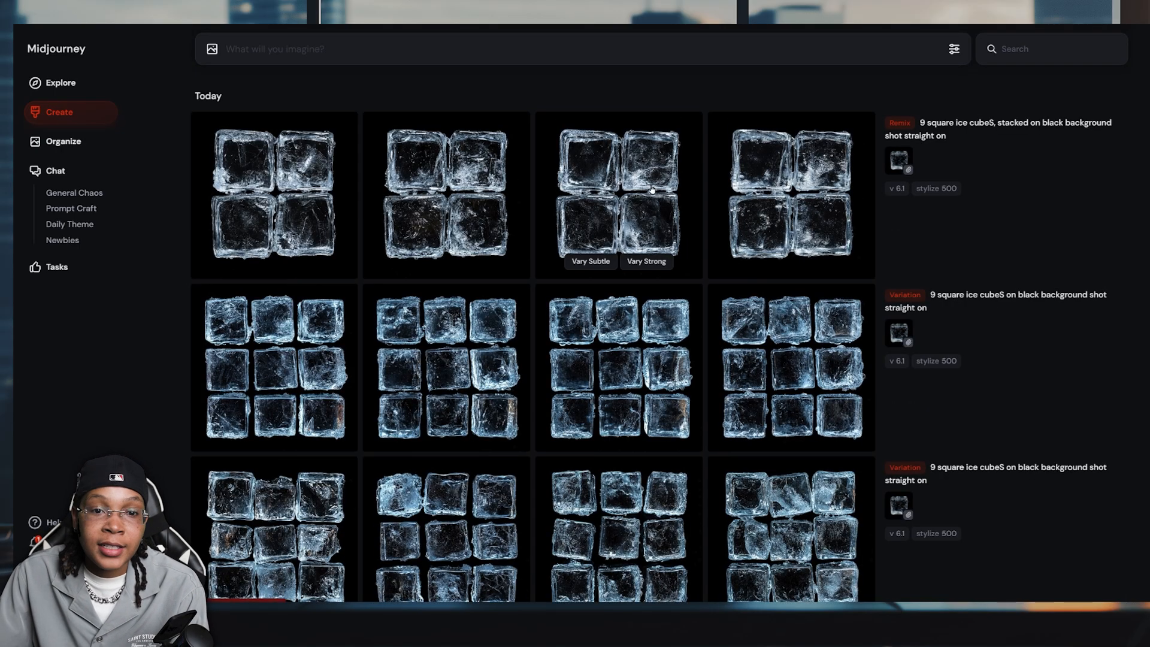
click(797, 198)
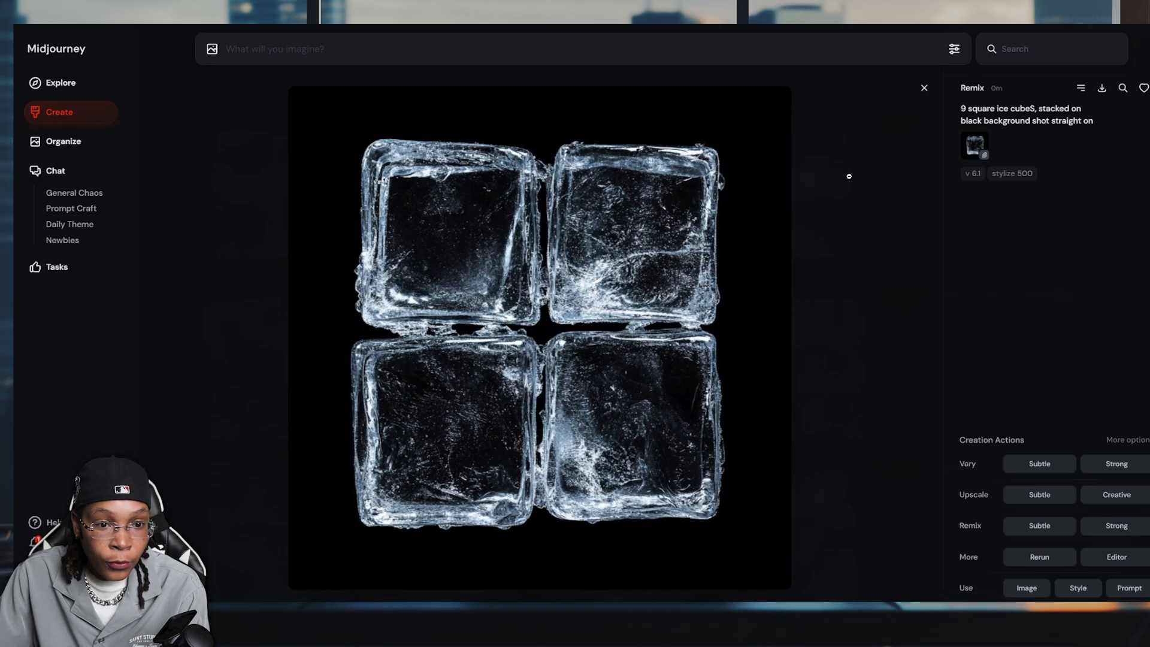
key(Right)
key(Right)
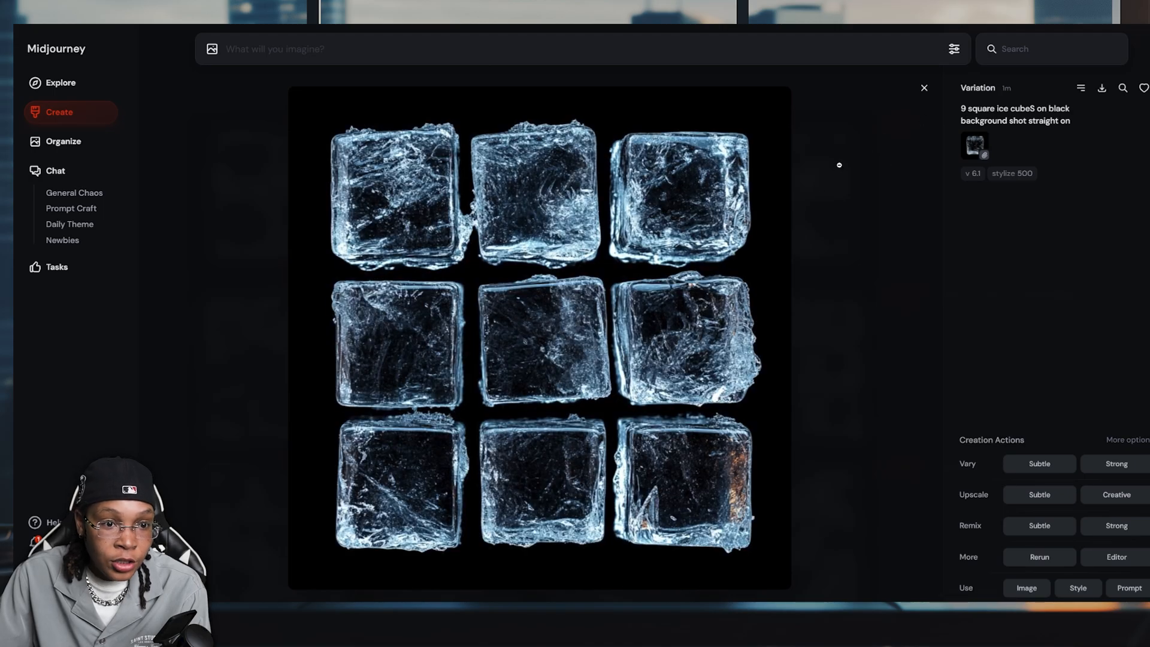
click(924, 88)
scroll(659, 251, down, 2)
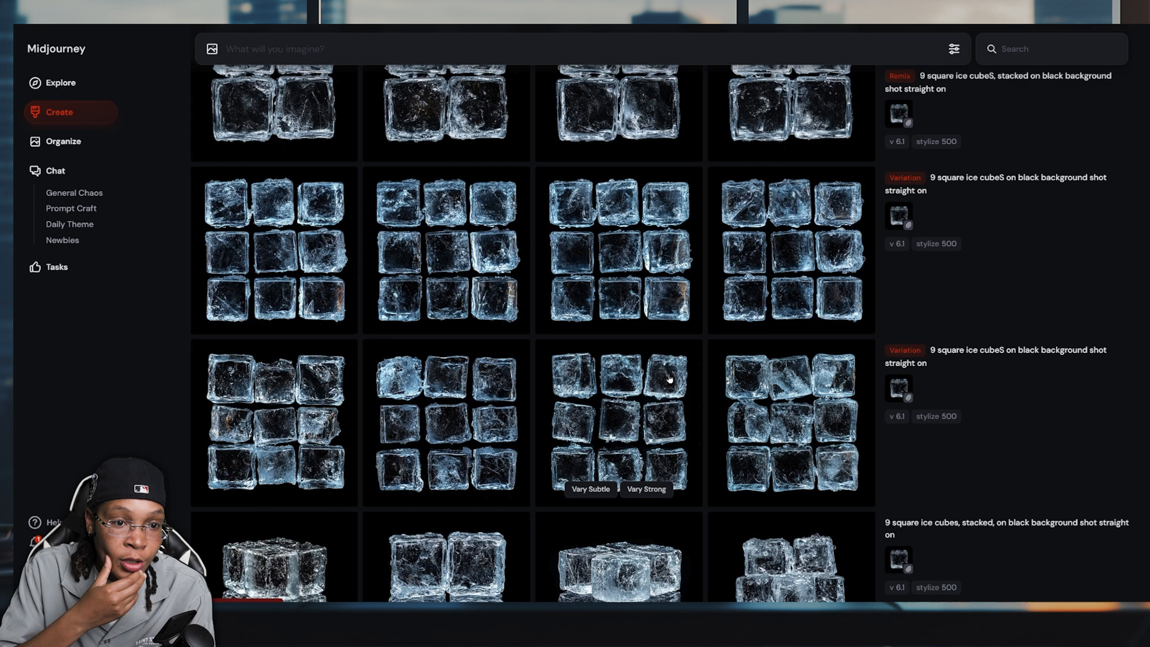
click(666, 245)
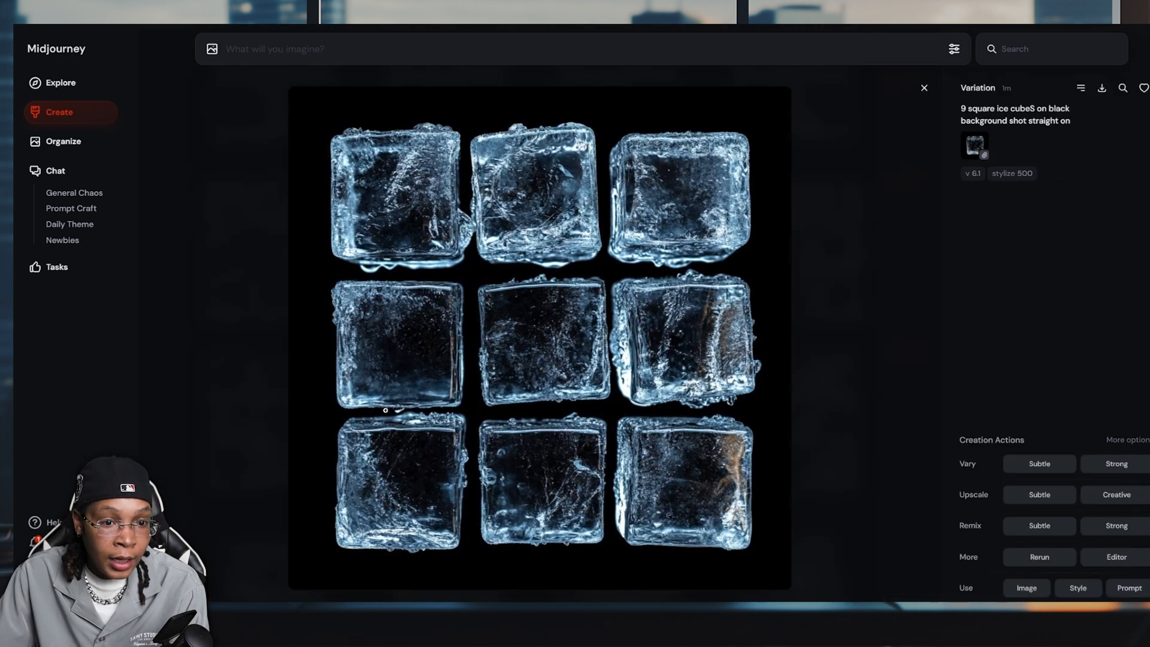
click(924, 88)
click(527, 243)
click(924, 88)
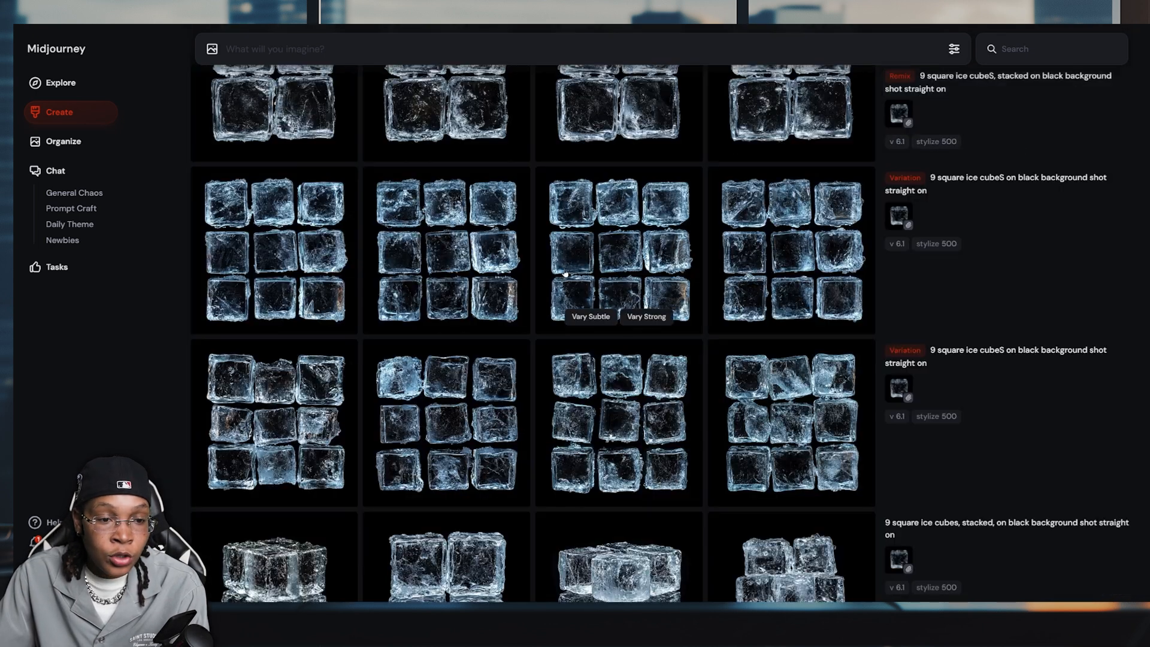
Upscale the third image of the bluish nine-cube variation in both Subtle and Creative modes.
click(656, 231)
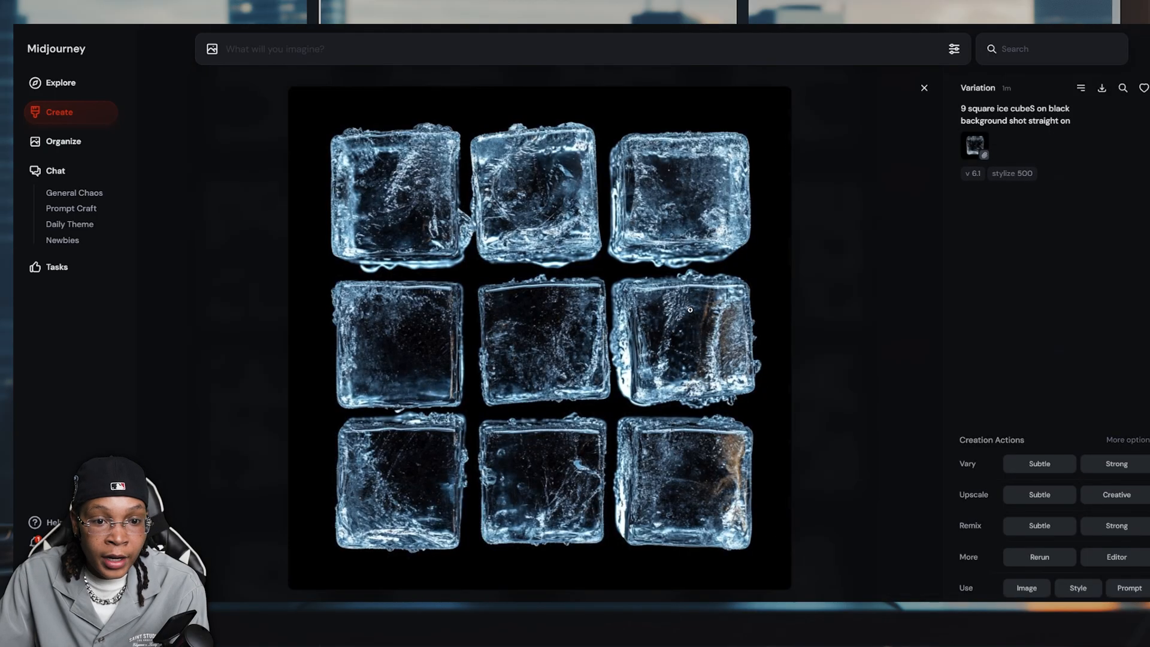
click(1051, 498)
click(1108, 498)
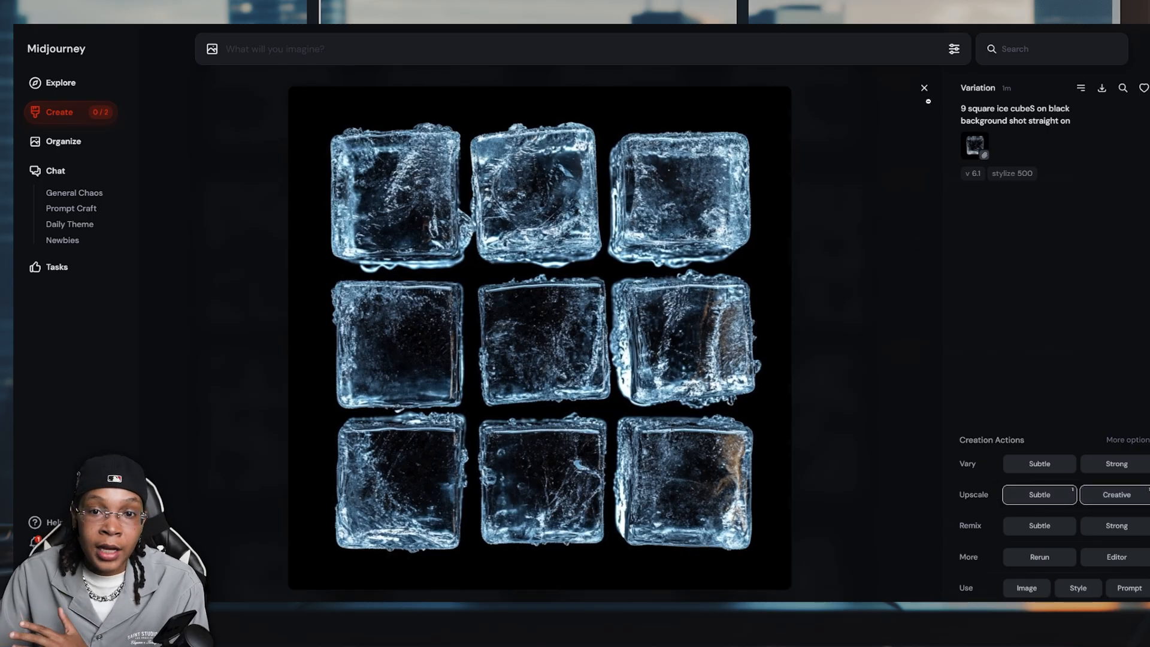
click(924, 88)
scroll(609, 326, up, 5)
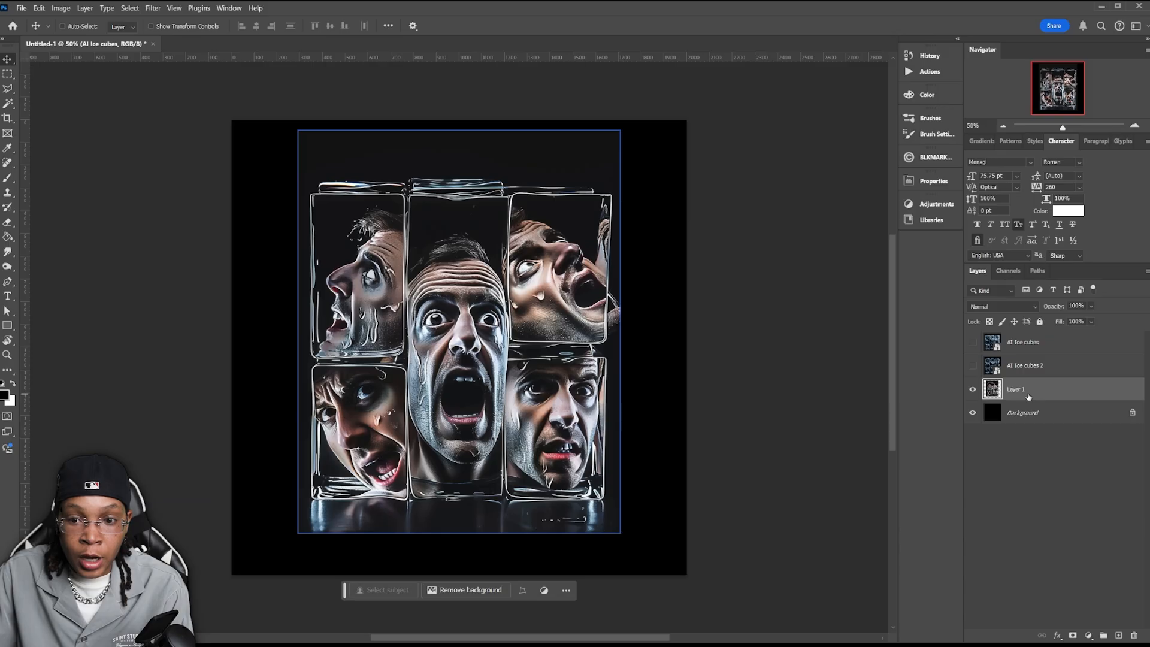
In Photoshop, lock and hide the frozen-faces reference on Layer 1 and show the AI Ice cubes 2 layer.
click(1029, 389)
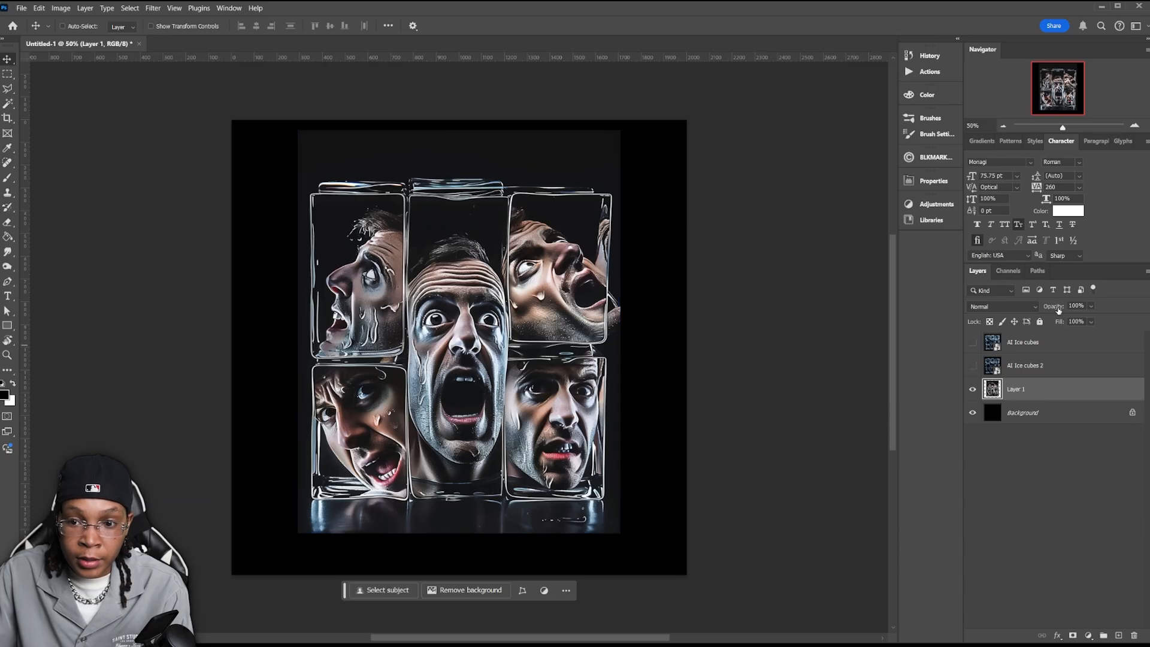
click(1040, 322)
click(973, 389)
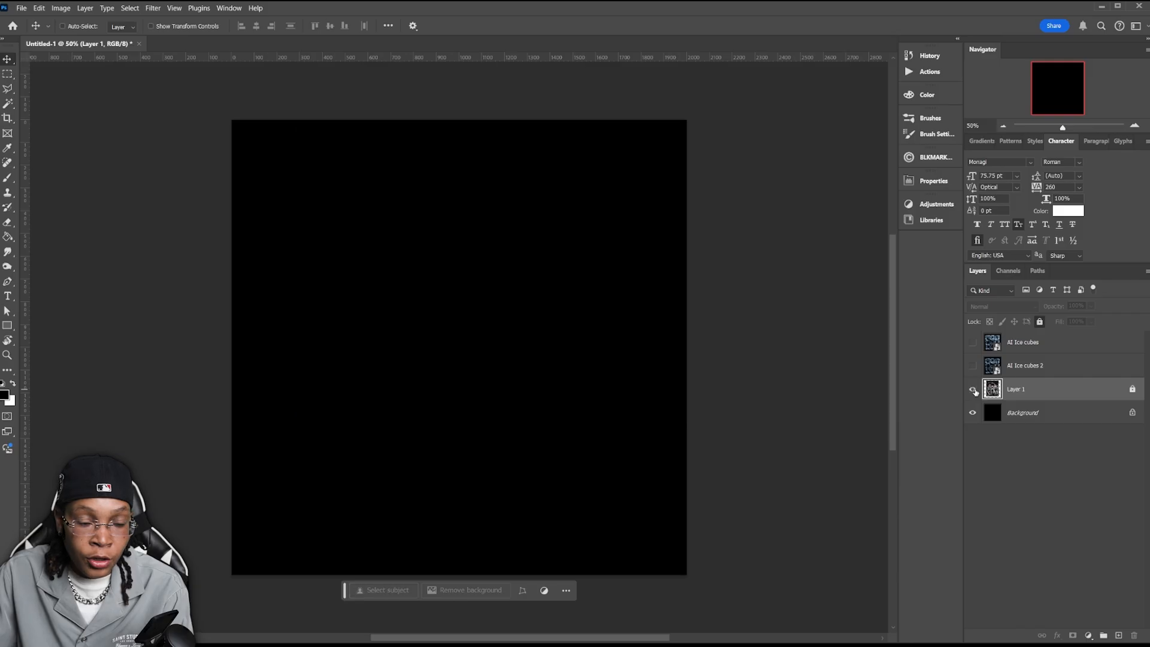
click(972, 389)
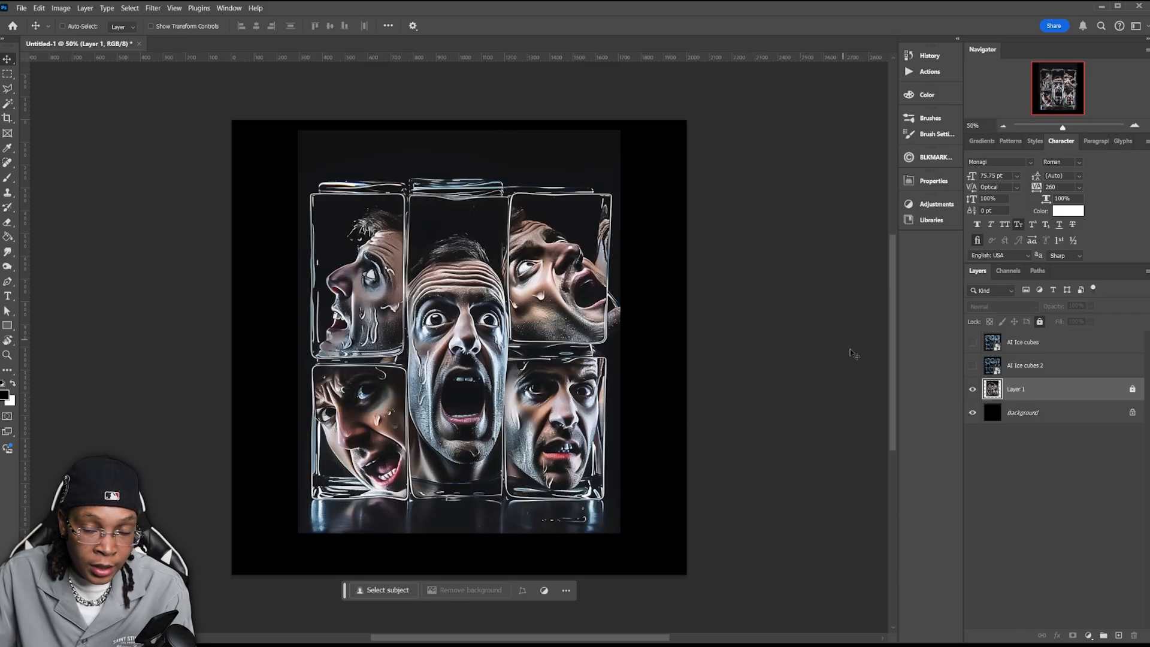
click(972, 390)
click(973, 365)
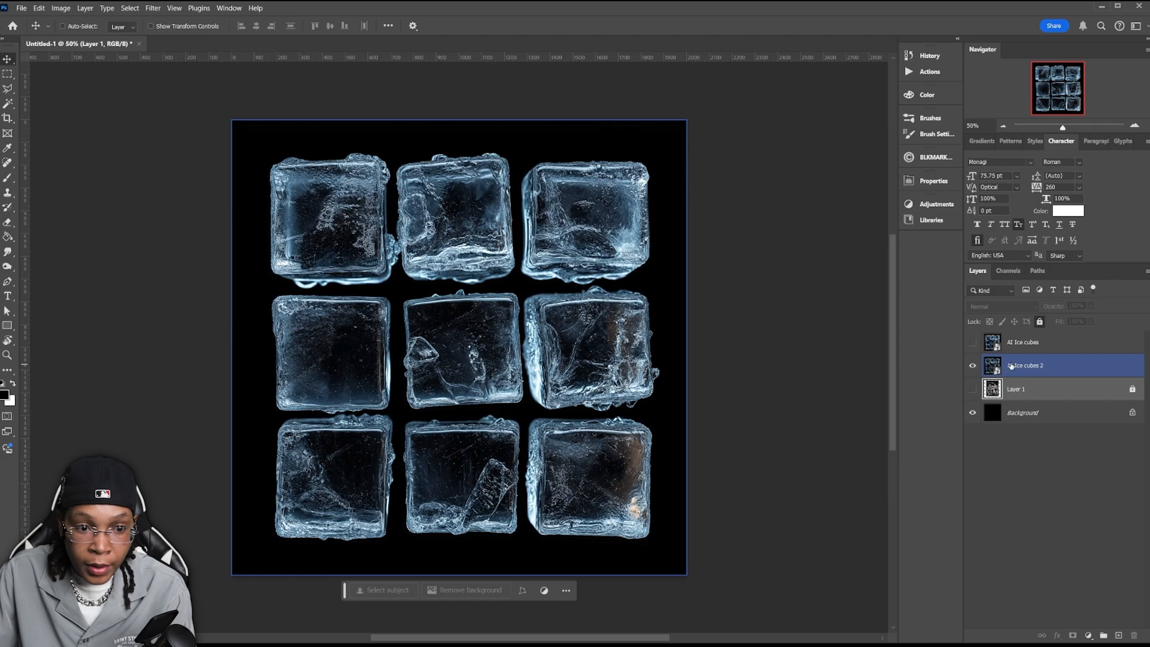
Compare the AI Ice cubes and AI Ice cubes 2 layers by viewing them separately over the black background.
key(alt+bracketleft)
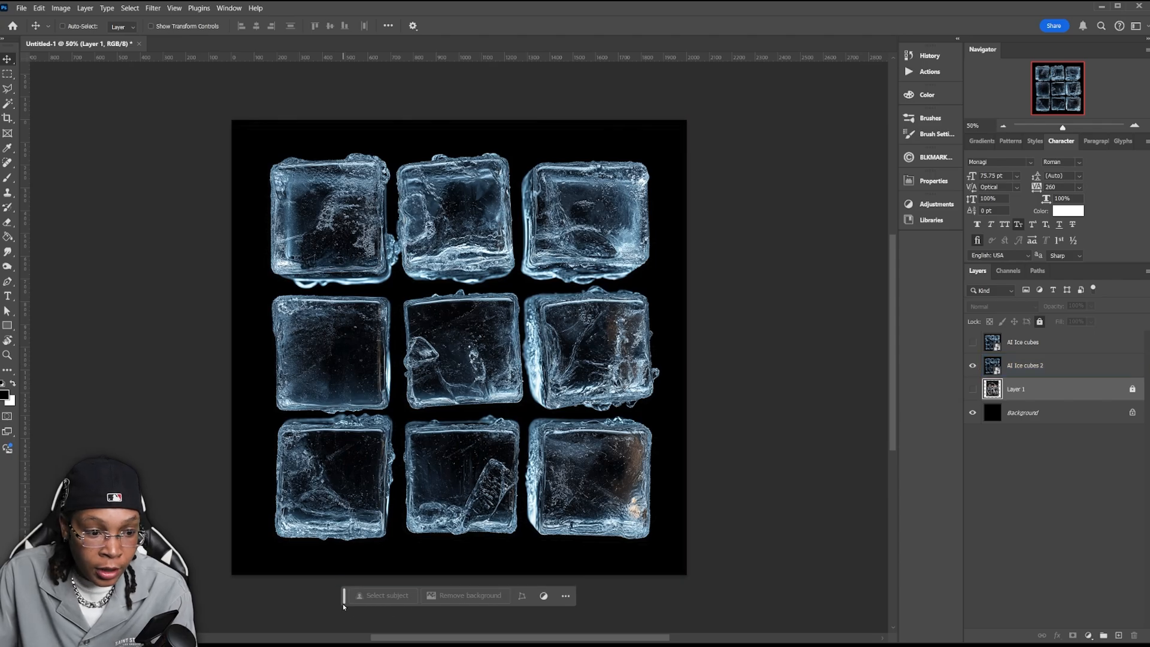
click(1002, 350)
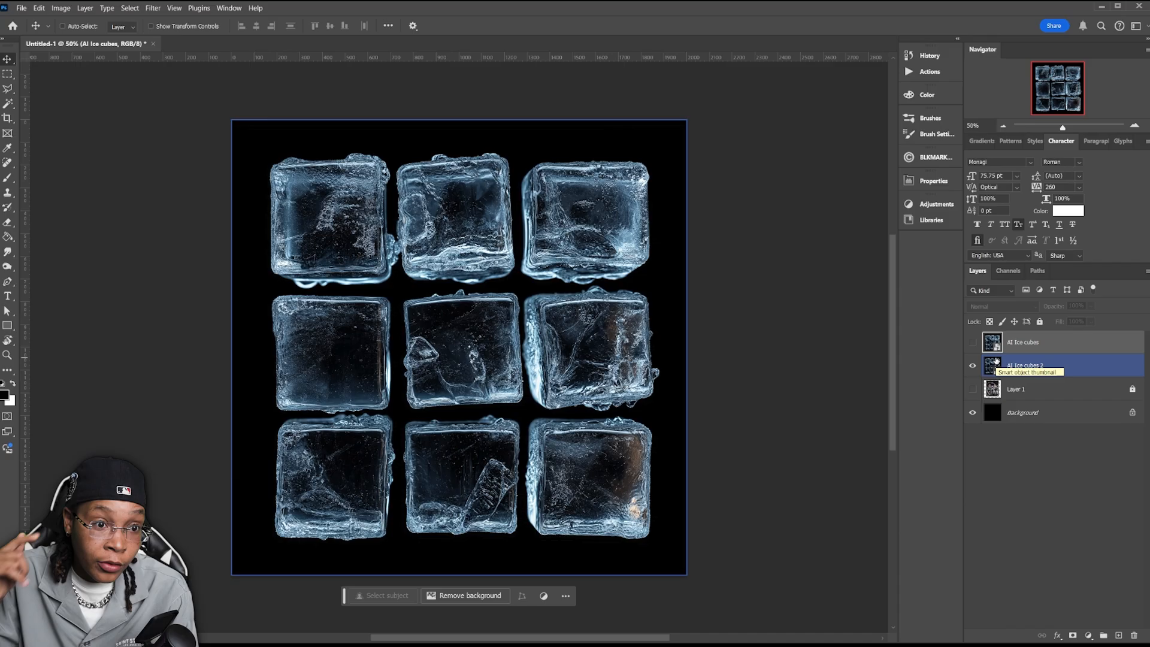
alt+click(973, 345)
click(975, 345)
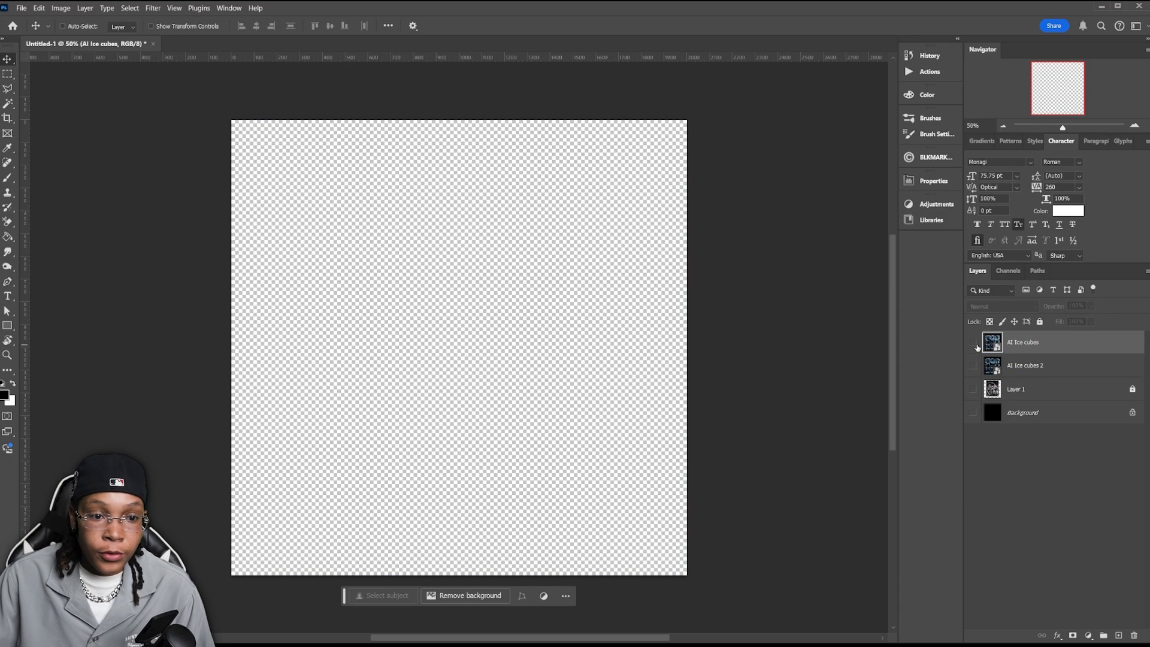
click(972, 412)
click(972, 342)
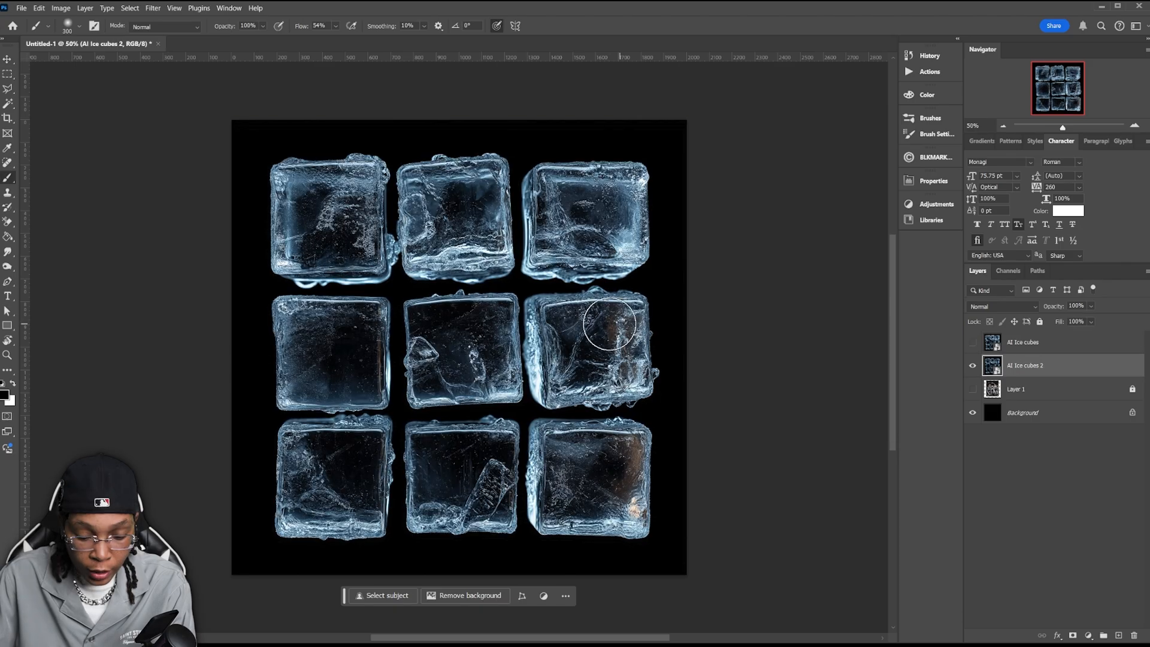
Reduce the brush size to 40 and set the foreground color to bright red.
key(bracketleft)
key(bracketleft)
key(bracketleft)
key(bracketleft)
key(bracketleft)
key(bracketleft)
key(bracketleft)
key(bracketleft)
key(bracketleft)
key(bracketleft)
key(bracketleft)
key(bracketleft)
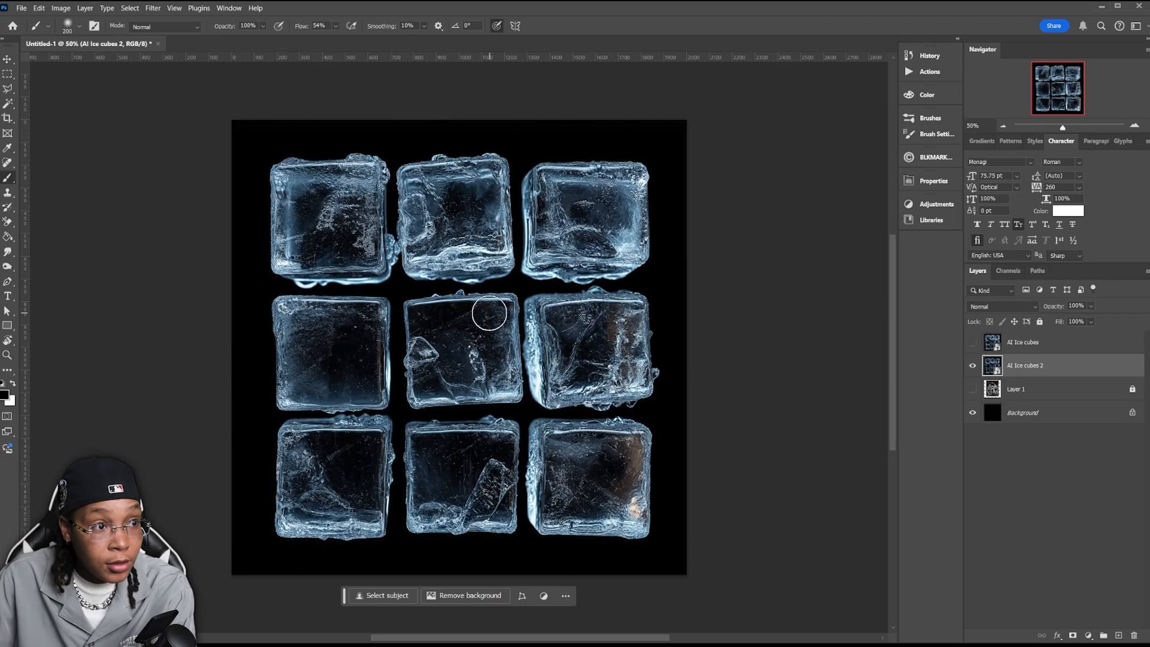
click(5, 394)
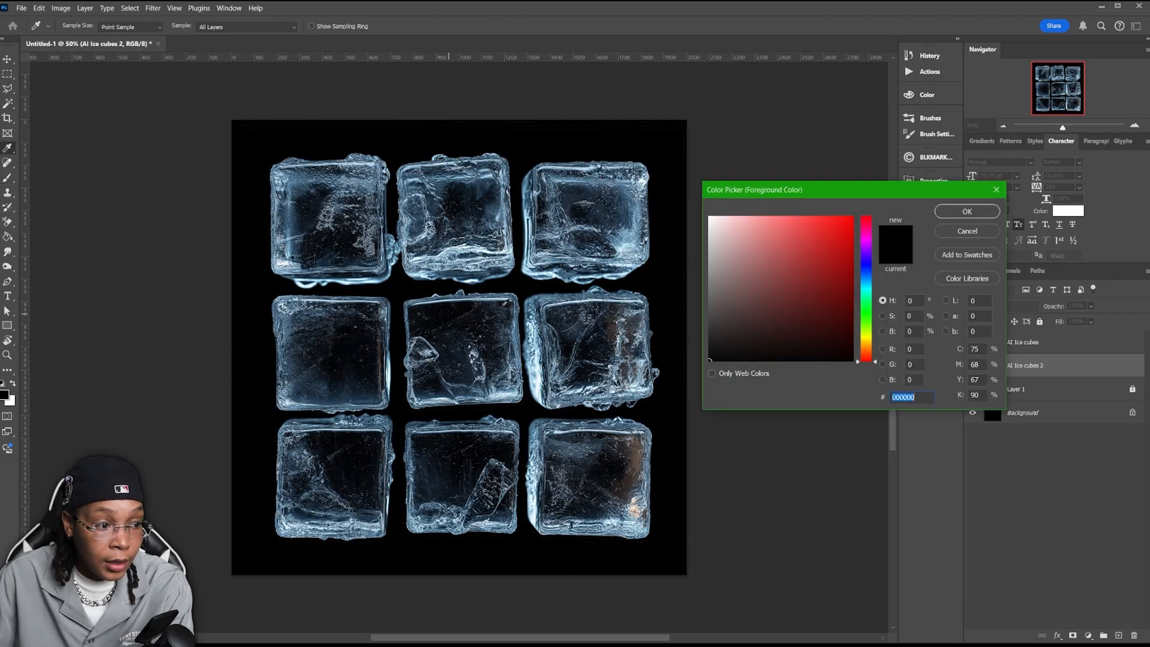
drag(849, 240, 887, 222)
click(967, 211)
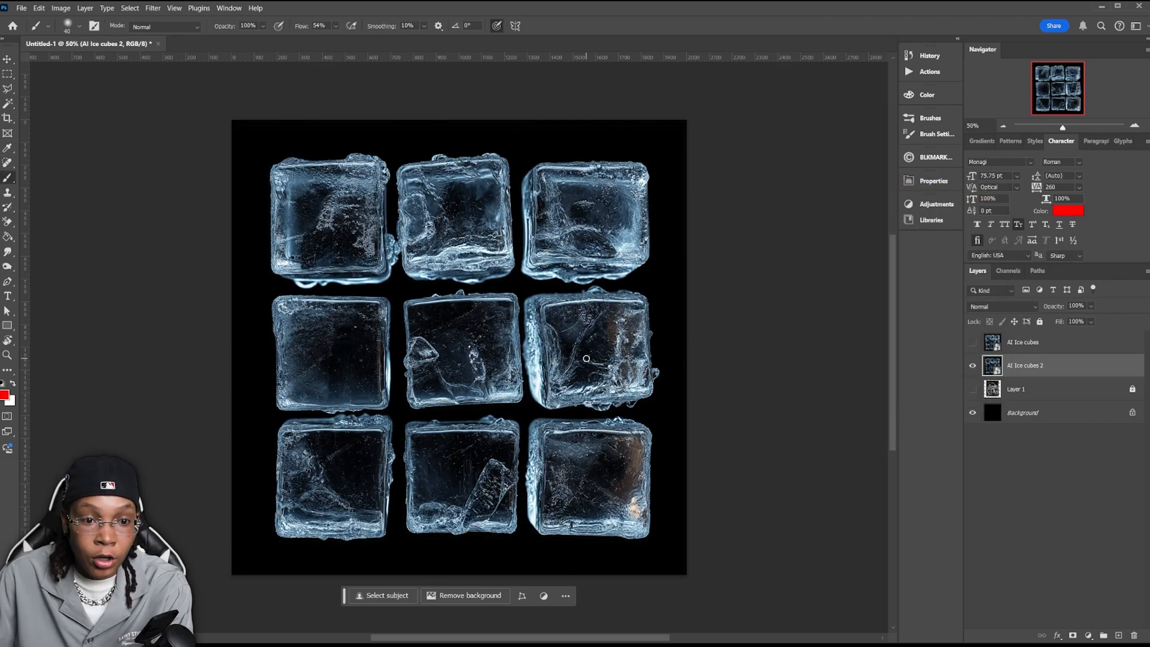
On a new layer above AI Ice cubes 2, paint red X marks over the top-middle, top-right and middle-right cubes.
key(ctrl+shift+alt+n)
mouse_move(546, 316)
mouse_down()
mouse_move(623, 365)
mouse_move(636, 320)
mouse_up()
mouse_move(556, 189)
mouse_down()
mouse_move(635, 261)
mouse_move(628, 203)
mouse_move(644, 189)
mouse_up()
drag(430, 190, 482, 239)
drag(418, 248, 481, 185)
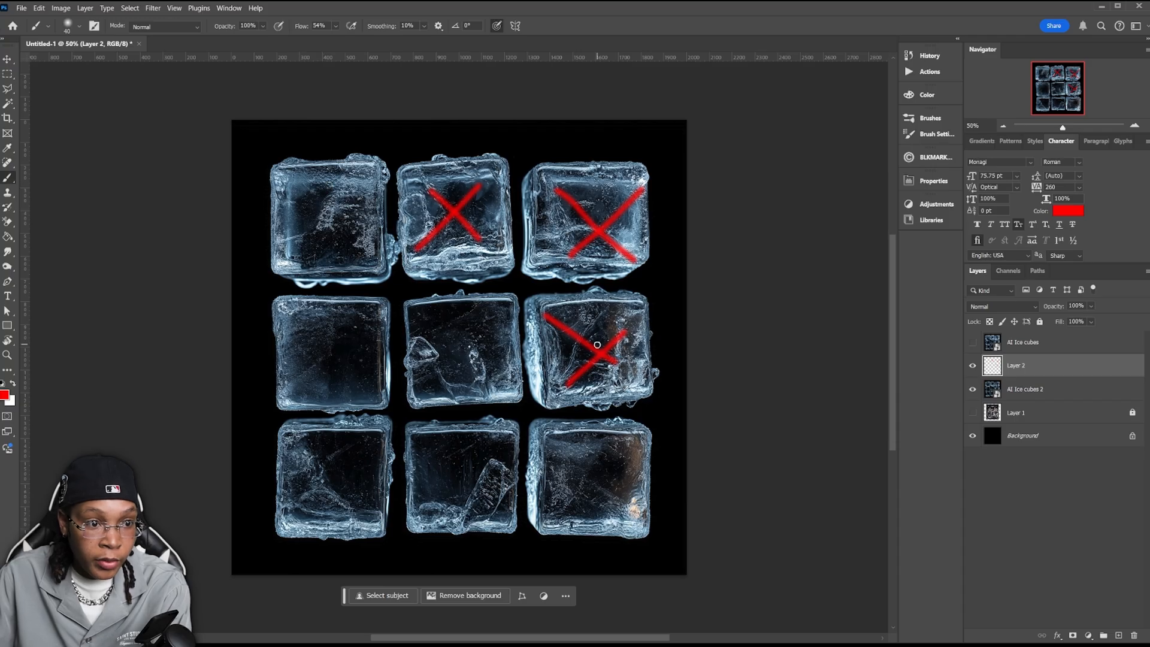
Show the AI Ice cubes layer and, on a new layer above it, circle the bottom-right, middle-left and bottom-left cubes in red.
click(972, 343)
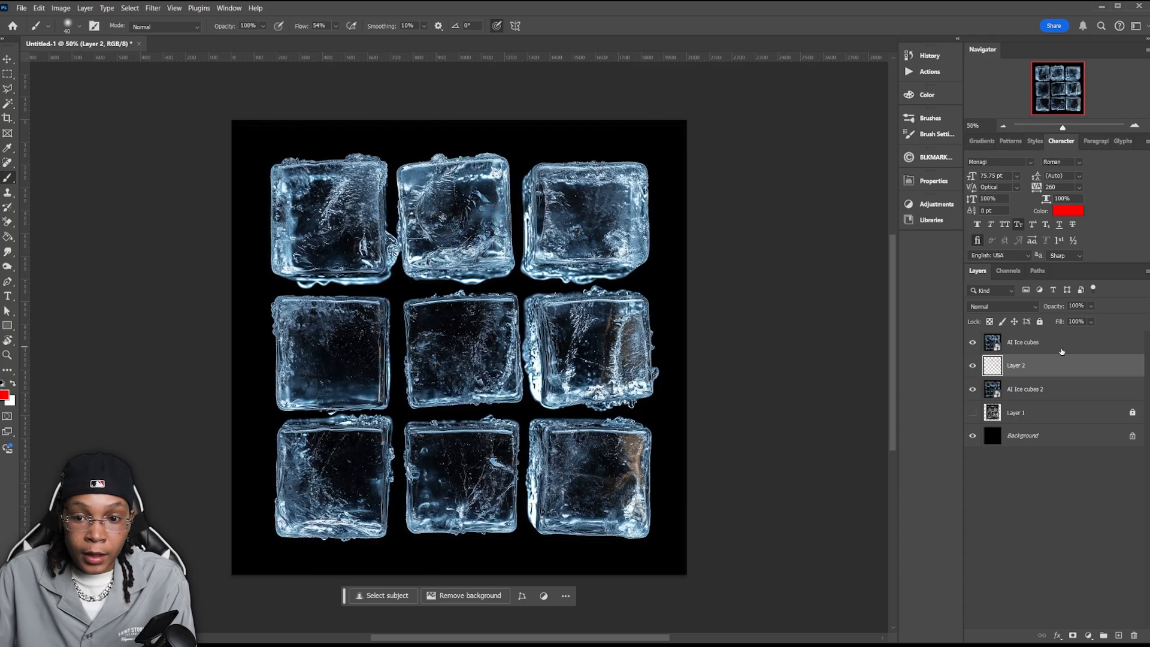
click(1062, 352)
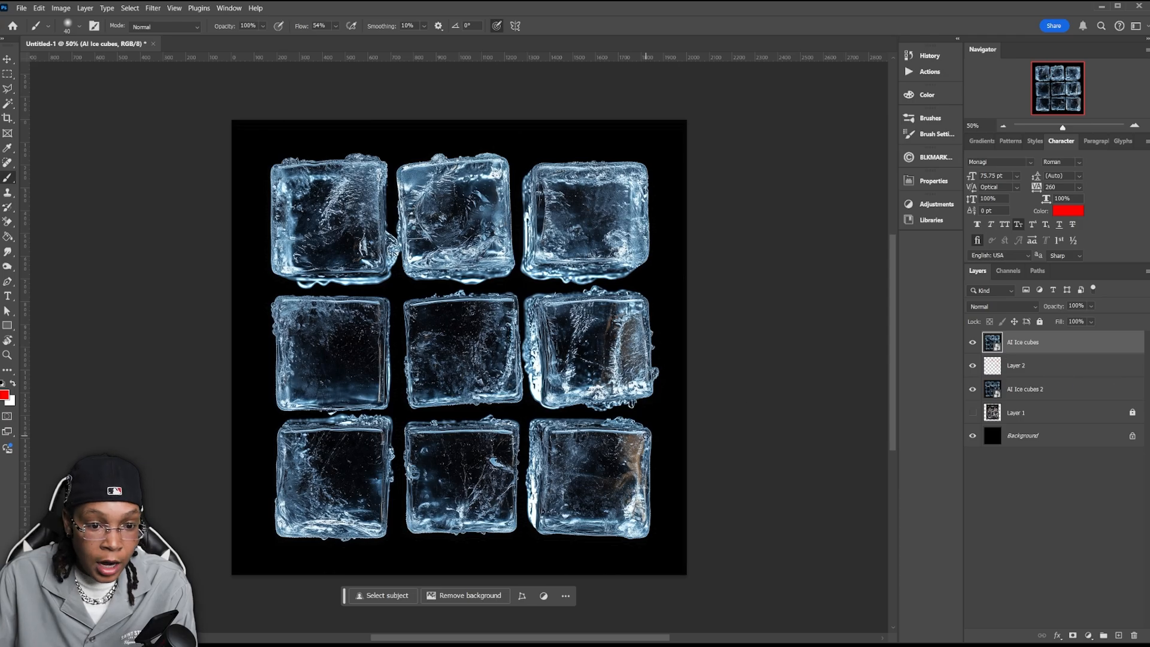
key(ctrl+shift+alt+n)
mouse_move(532, 427)
mouse_down()
mouse_move(584, 413)
mouse_move(531, 412)
mouse_up()
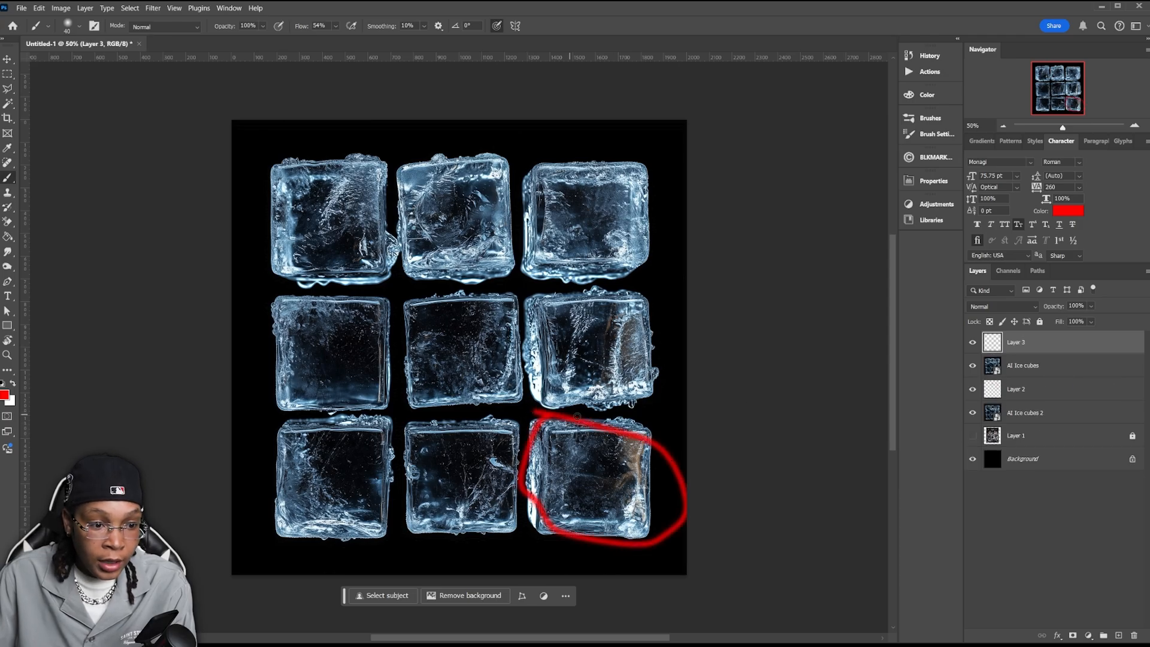
mouse_move(329, 297)
mouse_down()
mouse_move(385, 387)
mouse_move(390, 321)
mouse_move(314, 284)
mouse_up()
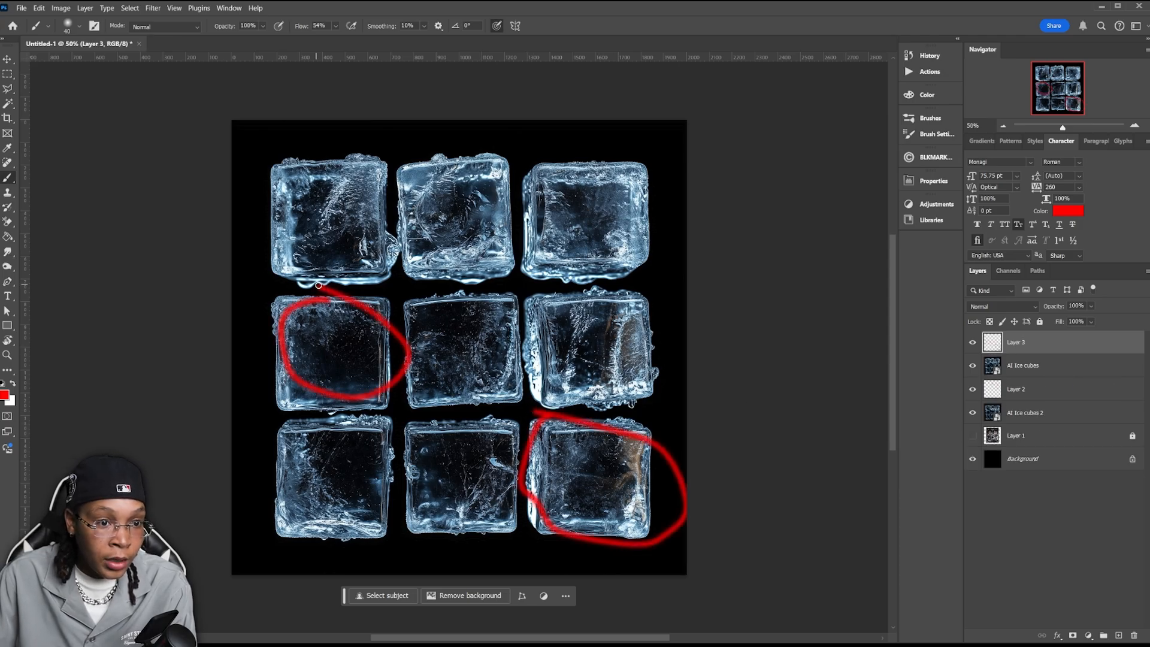
mouse_move(334, 421)
mouse_down()
mouse_move(268, 427)
mouse_move(252, 472)
mouse_move(308, 516)
mouse_move(373, 528)
mouse_move(401, 496)
mouse_move(381, 439)
mouse_move(341, 407)
mouse_up()
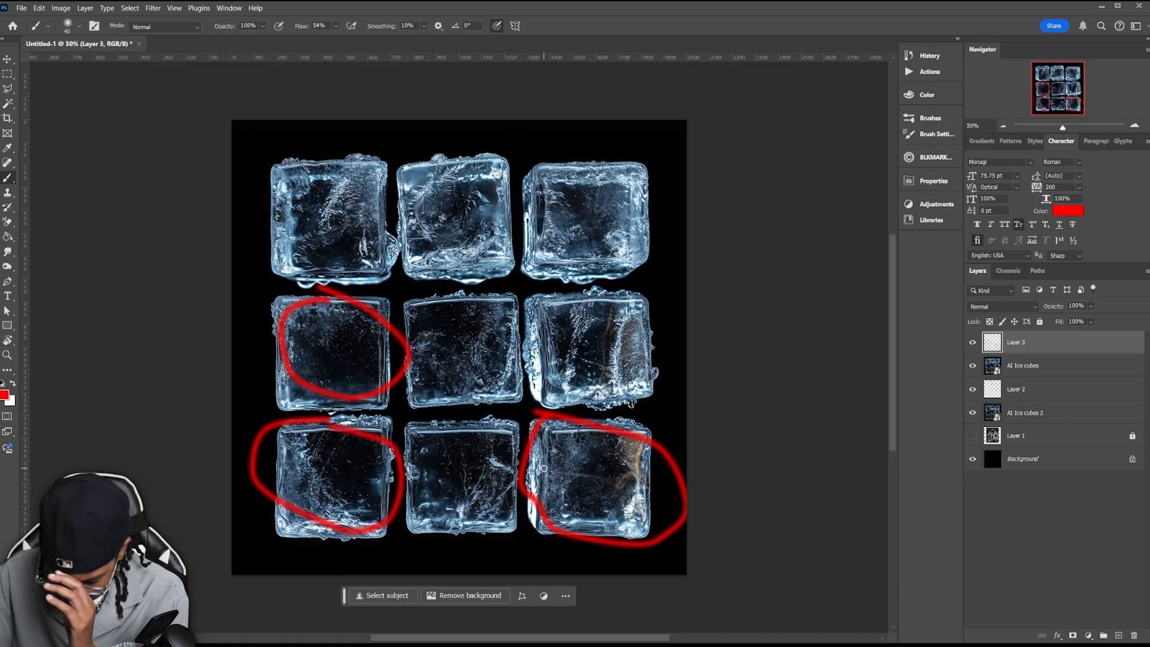
Duplicate the AI Ice cubes layer twice and hide both copies and the red circles layer, keeping the original selected.
key(v)
click(1021, 367)
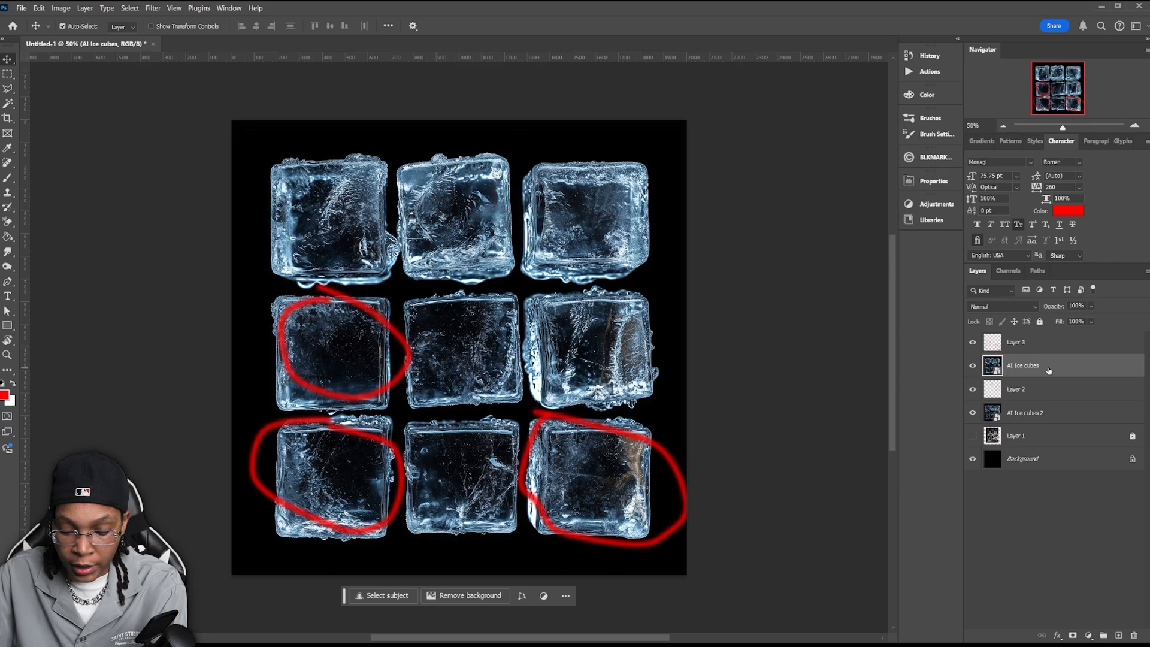
key(ctrl+j)
key(ctrl+j)
click(973, 366)
click(973, 389)
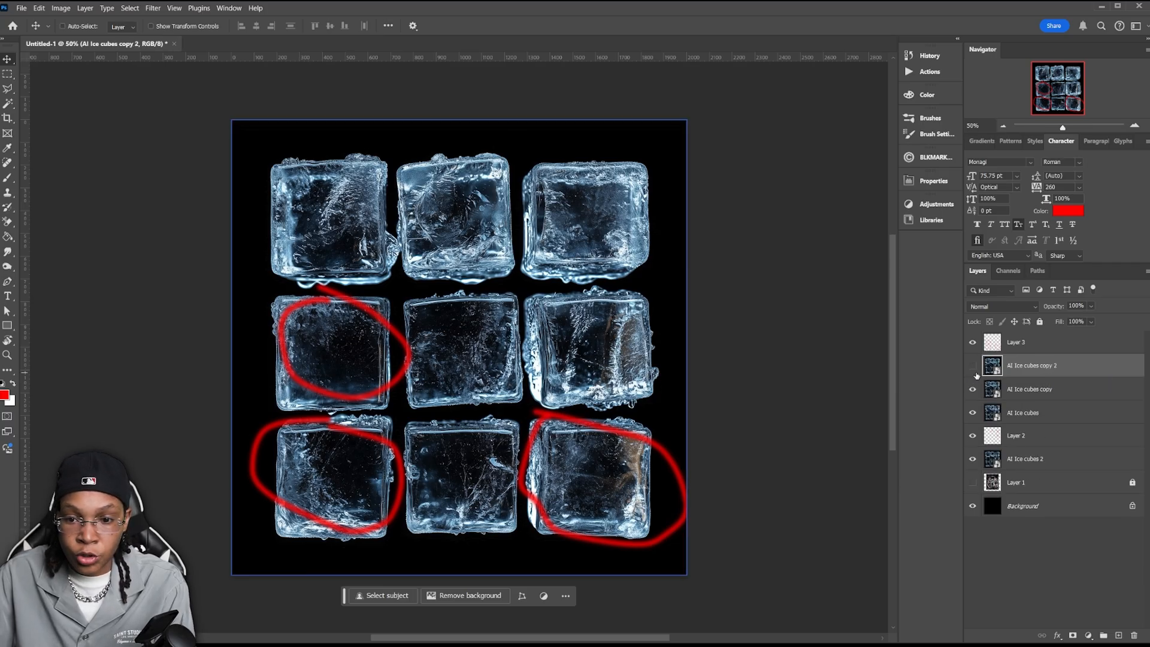
click(1026, 412)
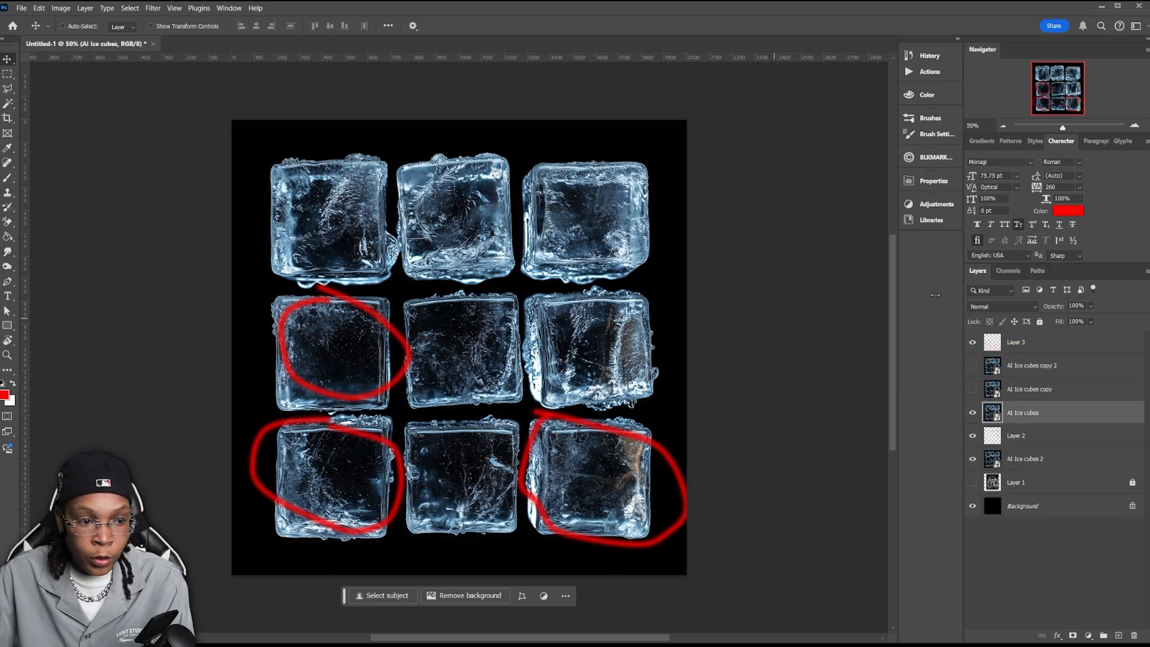
click(973, 342)
Isolate the middle-left cube of AI Ice cubes with a Polygonal Lasso selection and layer mask, and hide AI Ice cubes 2.
key(ctrl+1)
click(8, 88)
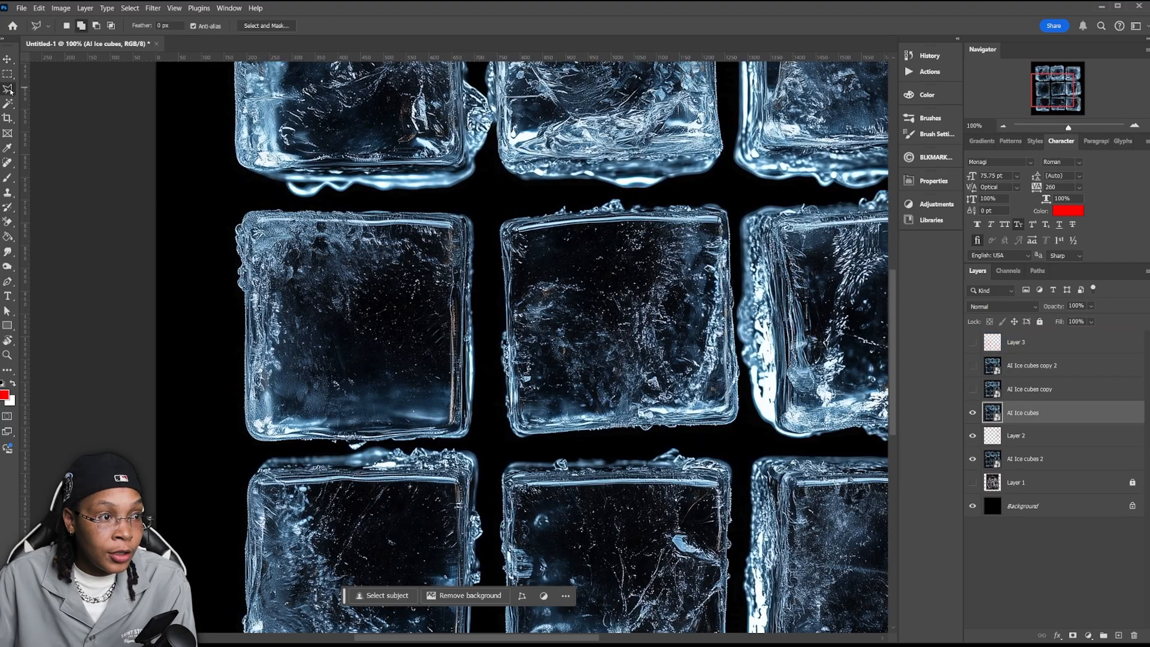
click(236, 207)
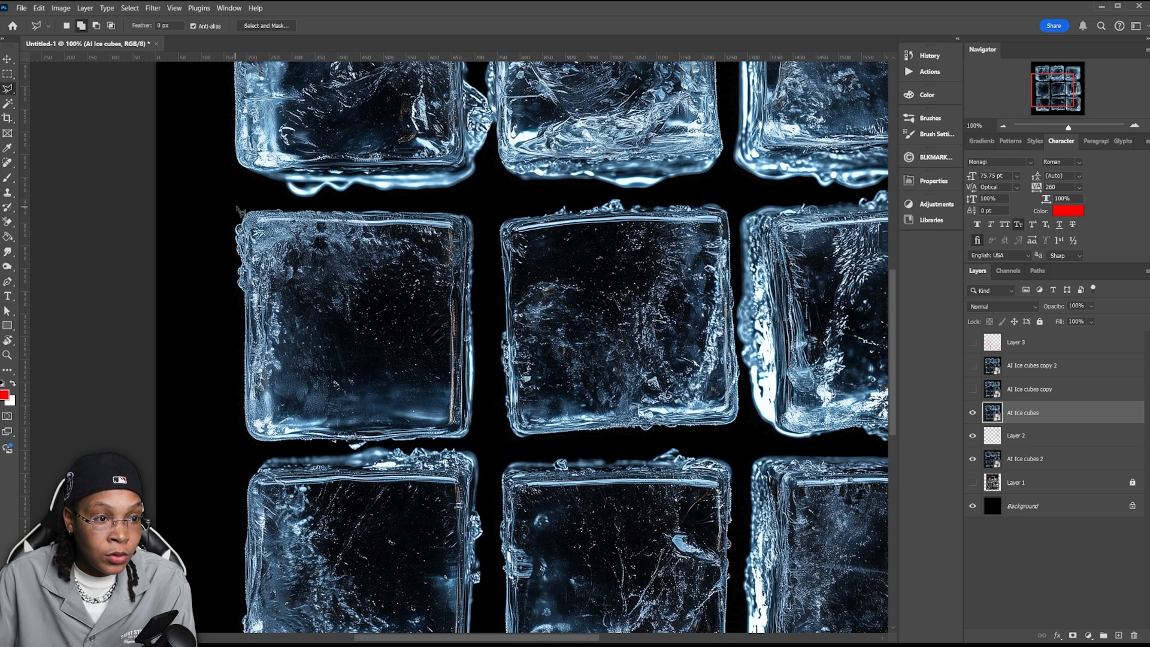
click(479, 209)
click(486, 421)
click(473, 445)
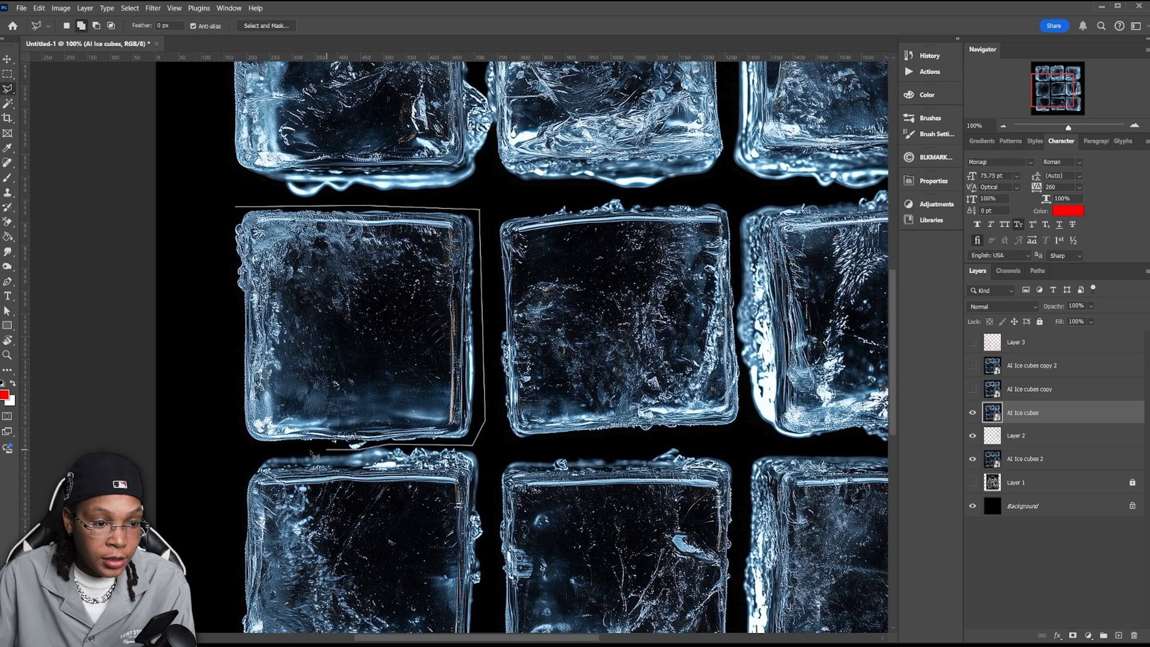
click(238, 448)
click(236, 208)
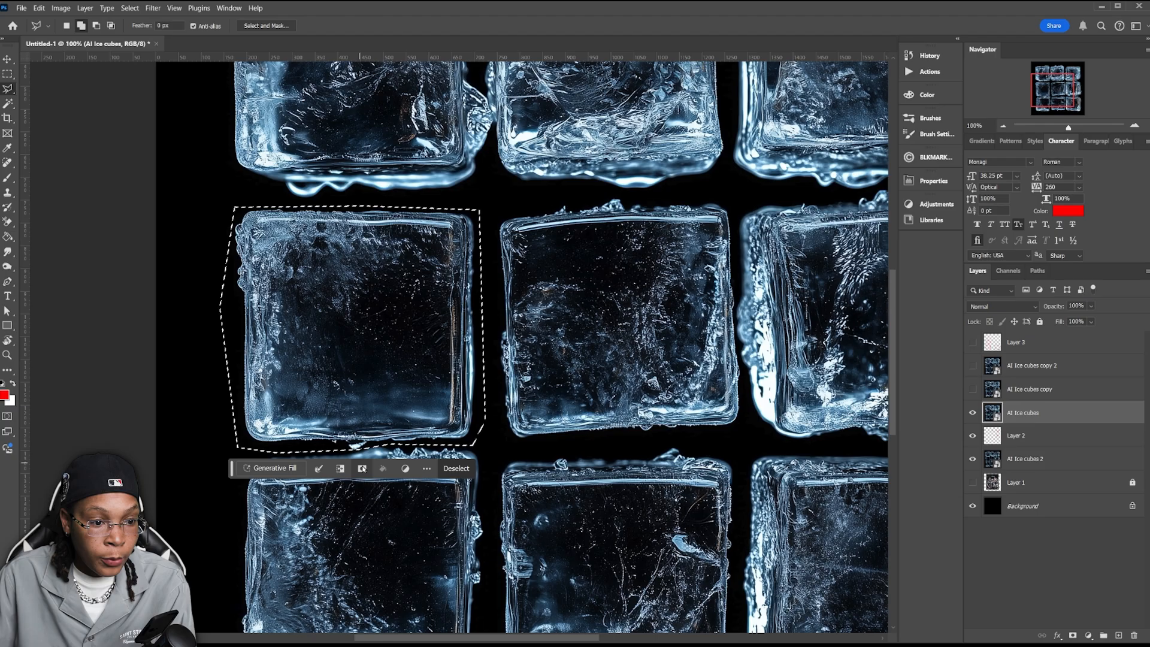
click(363, 466)
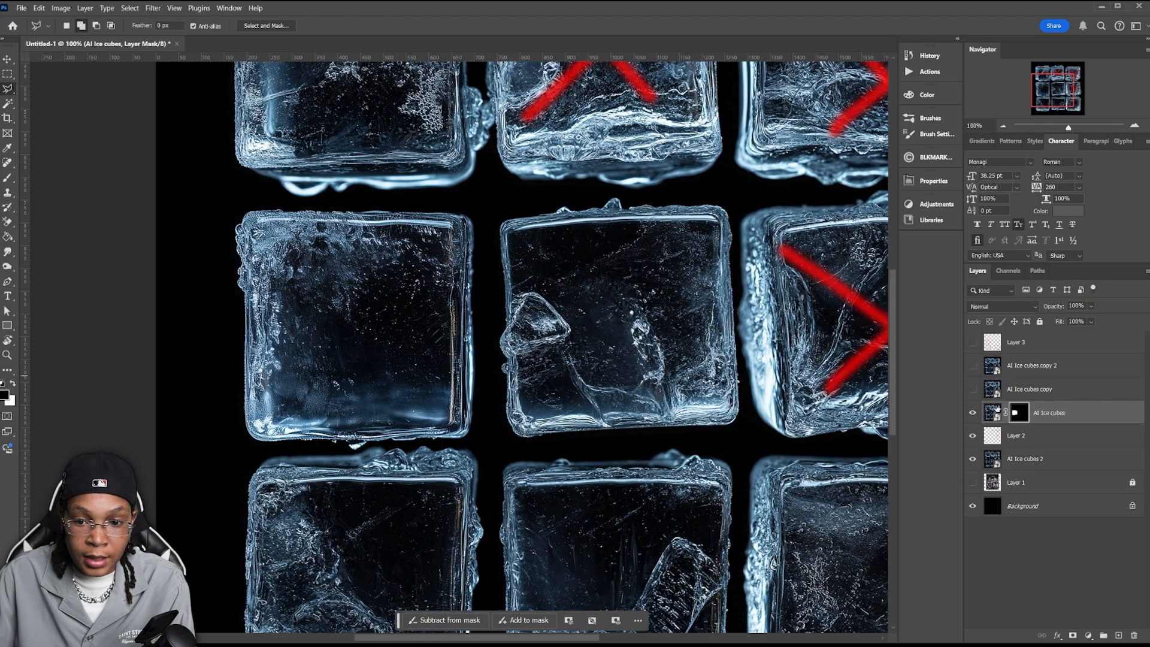
click(972, 459)
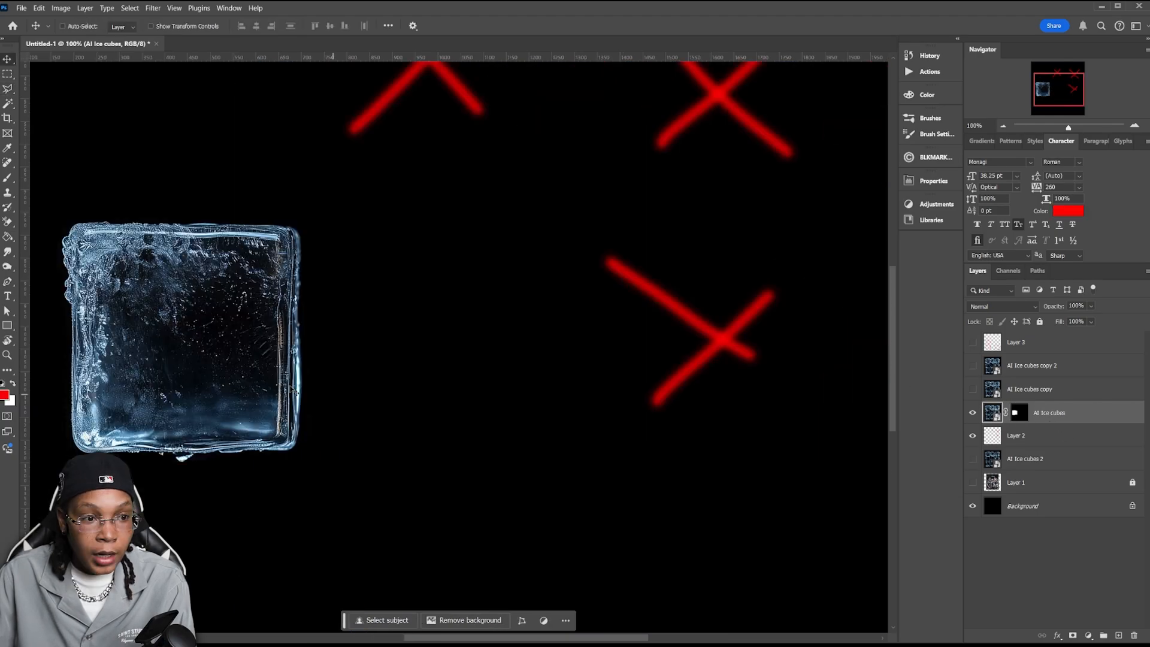
Move the isolated middle-left cube toward the canvas centre, hide its layer, and show AI Ice cubes copy with the red circles.
drag(244, 379, 434, 400)
click(972, 412)
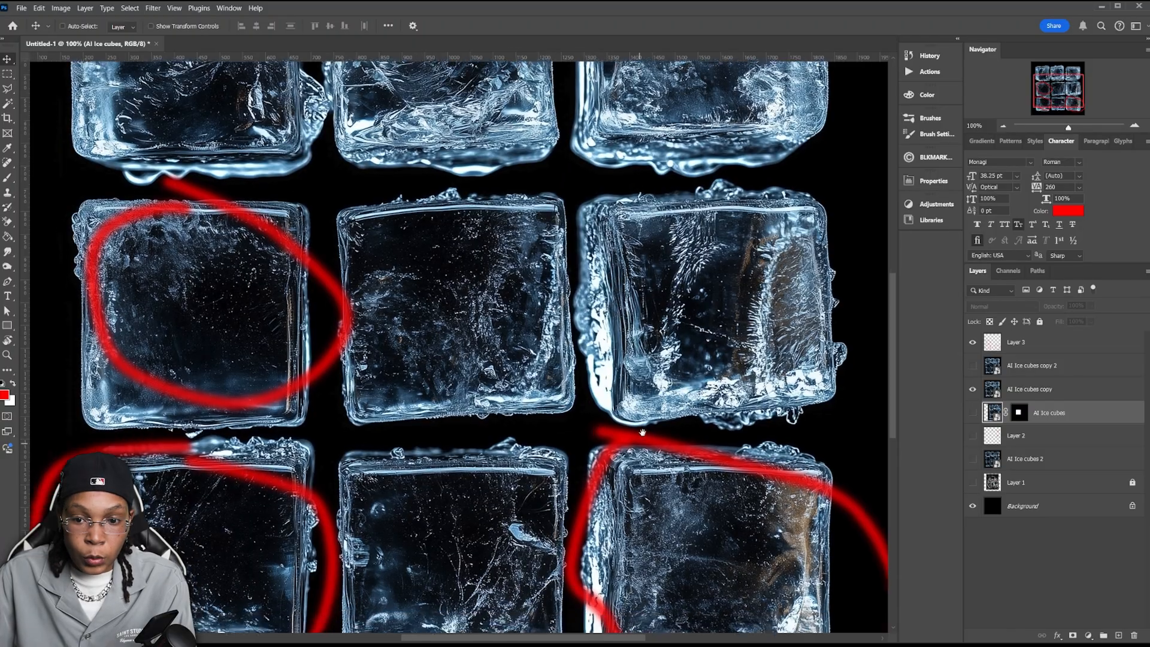
Isolate the circled bottom-left cube of AI Ice cubes copy with a Polygonal Lasso selection and layer mask, and hide that layer.
drag(204, 421, 228, 339)
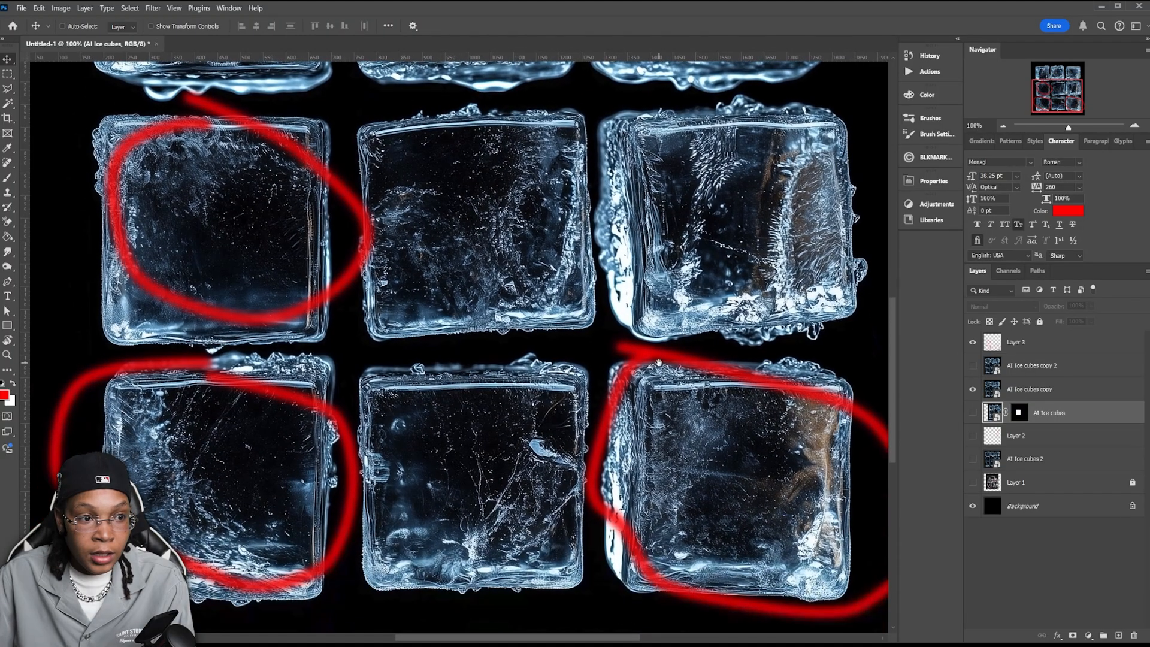
click(1057, 396)
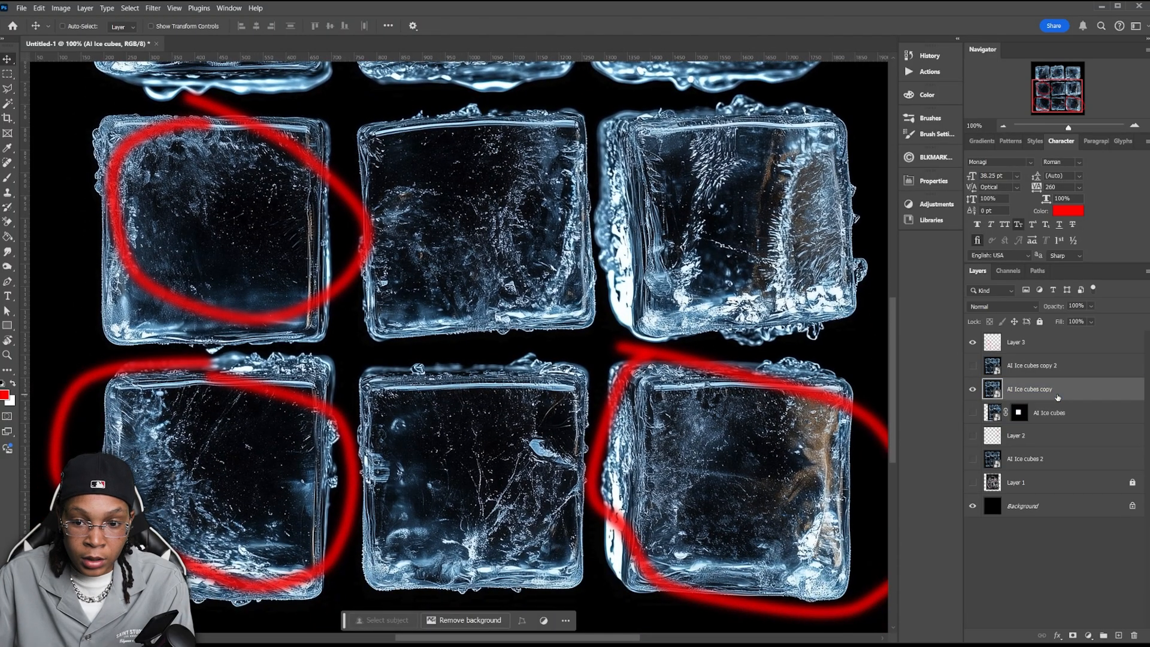
click(113, 308)
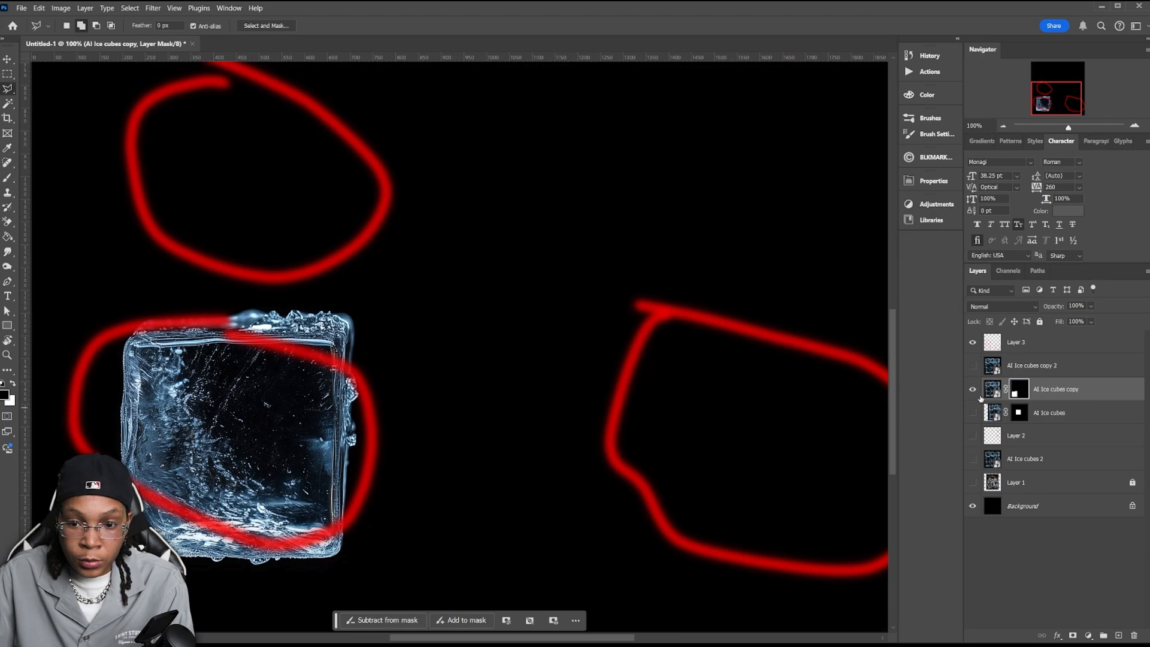
click(973, 389)
Show AI Ice cubes copy 2 and isolate its circled bottom-right cube with a Polygonal Lasso selection and layer mask.
click(1028, 376)
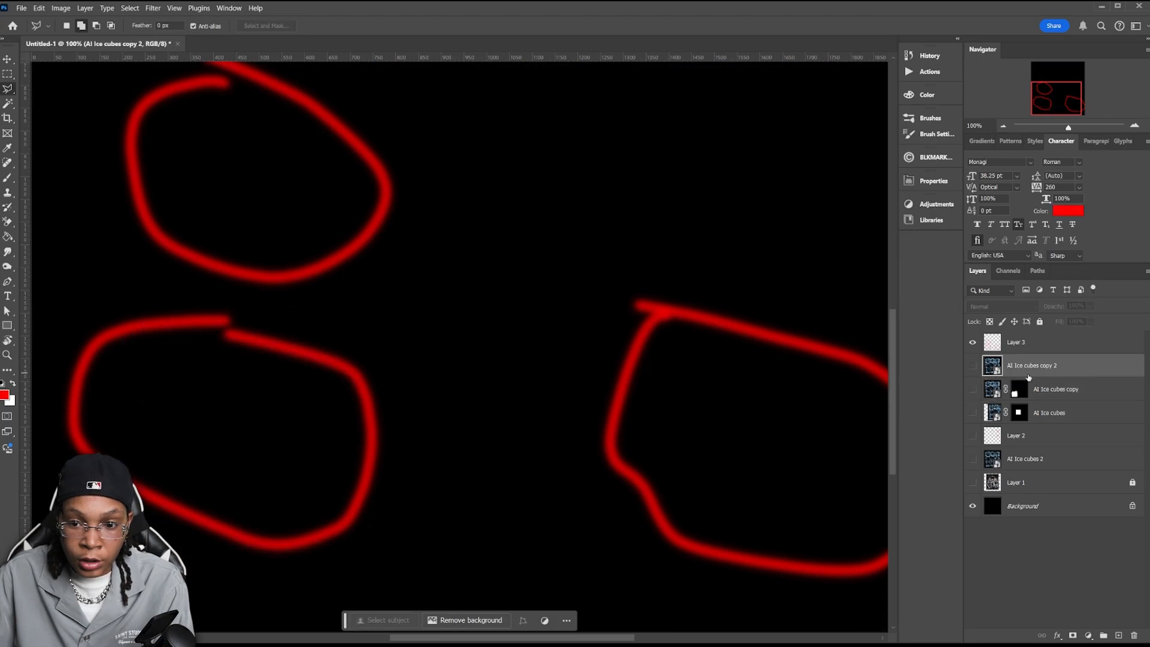
click(973, 367)
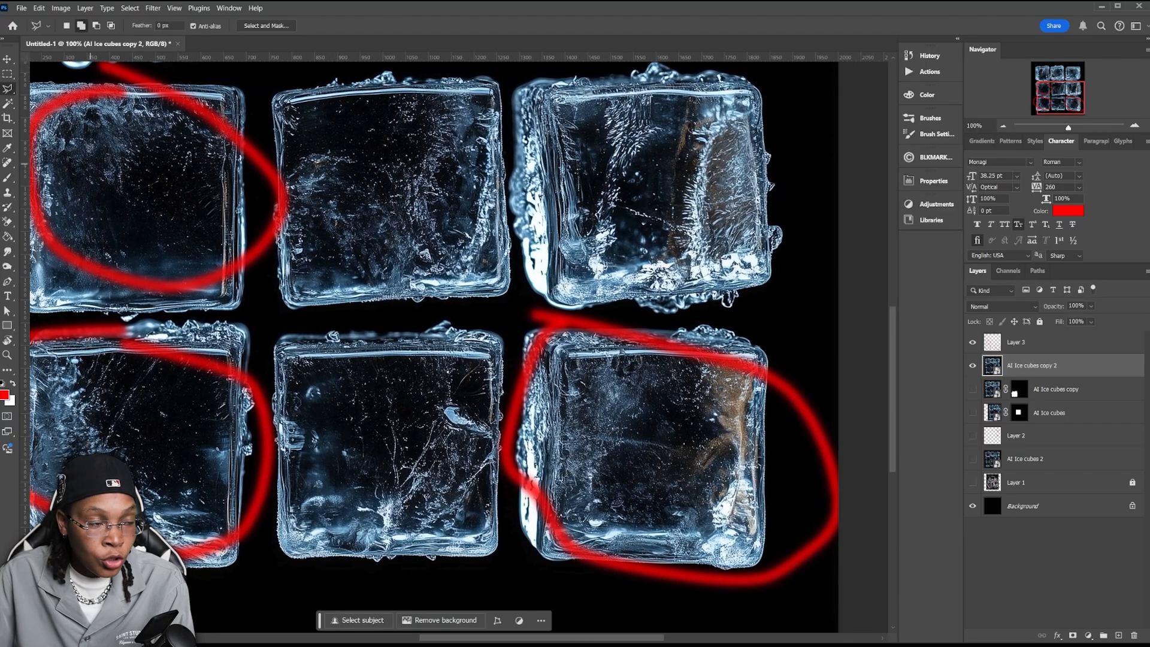
click(516, 323)
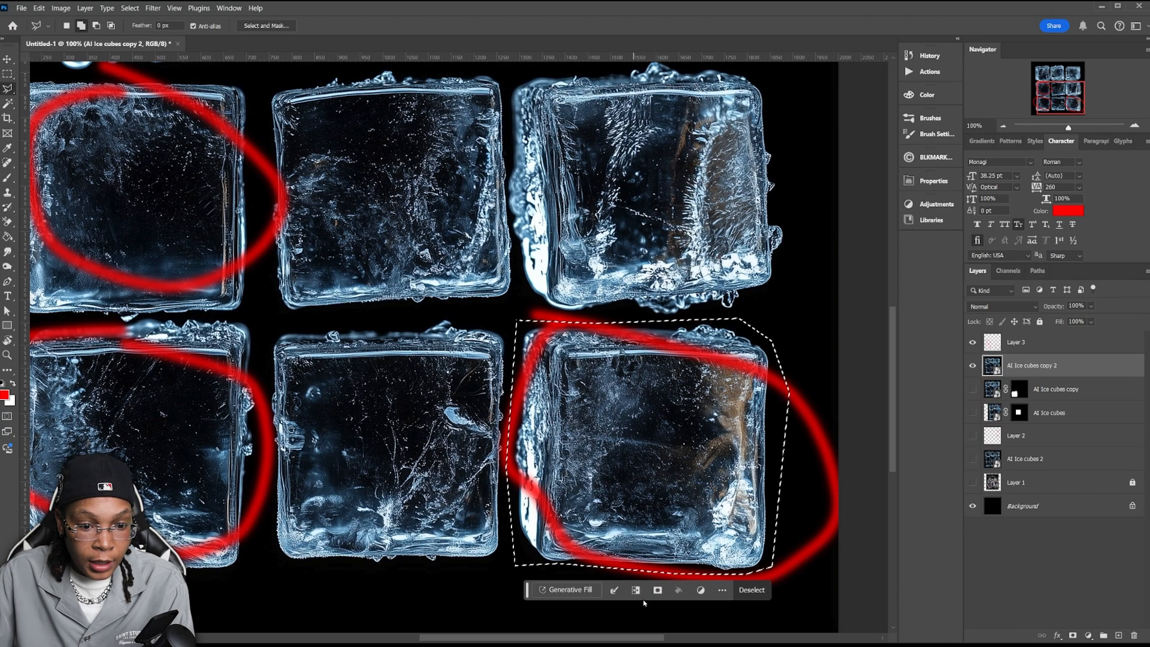
click(658, 594)
Delete the red circles layer and show all three isolated cube layers together on the black canvas.
click(1018, 342)
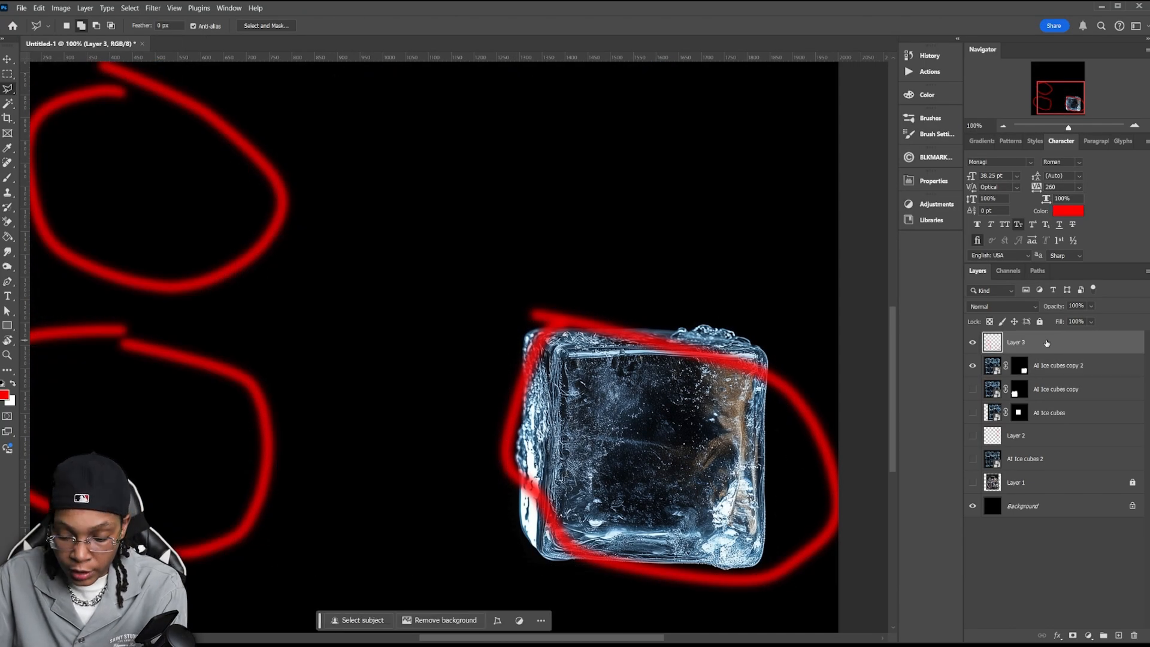
key(Delete)
key(ctrl+minus)
key(ctrl+minus)
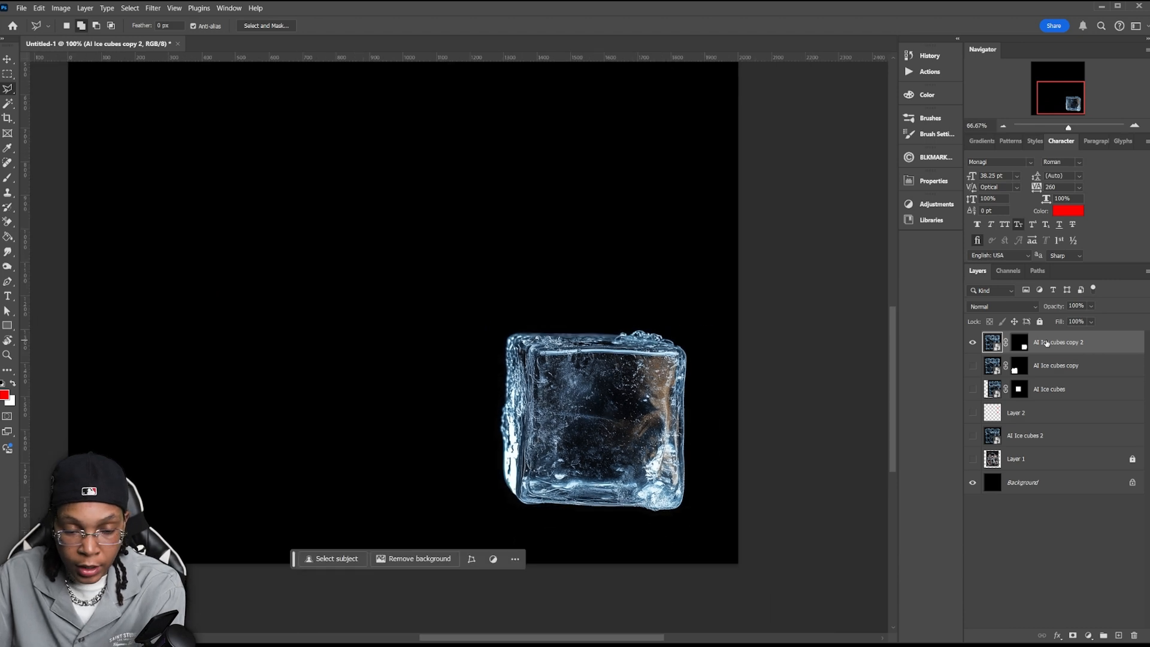
click(972, 436)
click(973, 365)
click(972, 390)
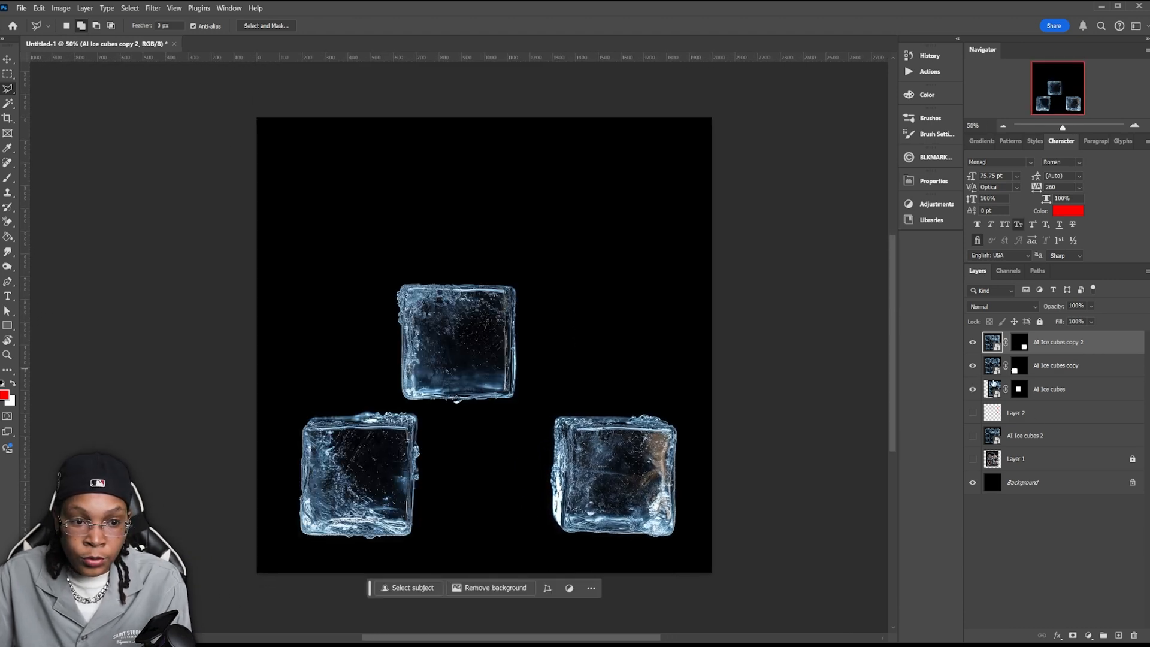
Arrange the three isolated cubes side by side in one horizontal row in the upper half of the canvas.
click(1062, 389)
key(v)
drag(619, 451, 633, 410)
key(alt+bracketright)
drag(618, 439, 623, 274)
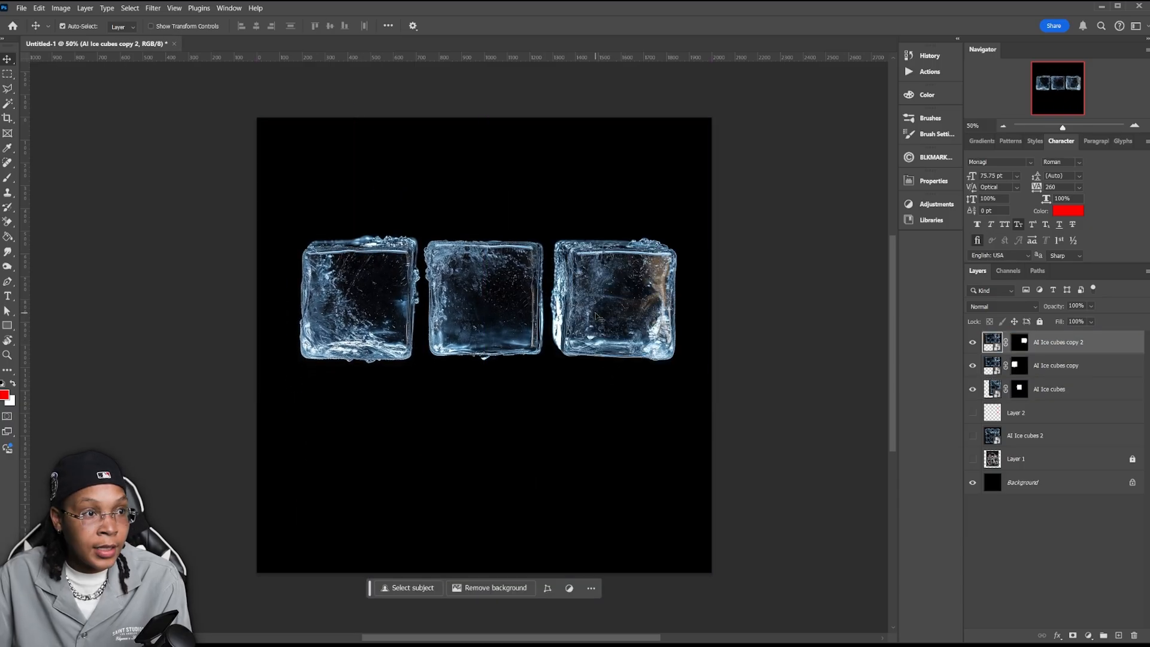
Hide the three isolated cube layers and save the document as Ice Cube-Skull-AI.psd.
click(973, 342)
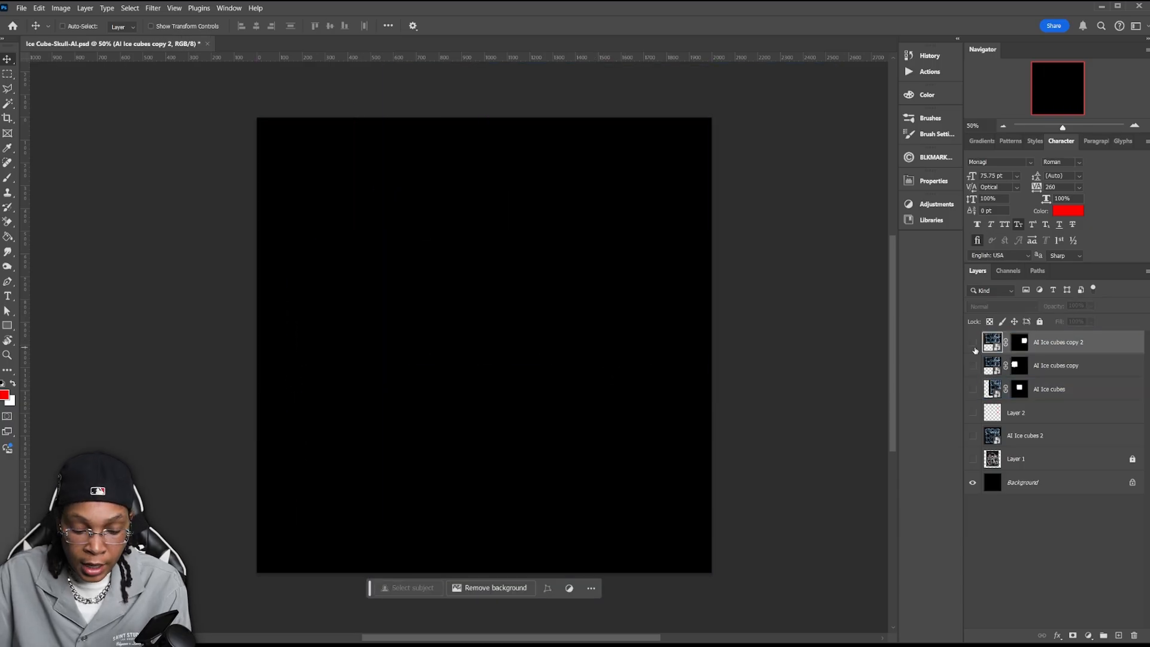
key(ctrl+s)
Show AI Ice cubes 2 with the red X marks and remove the three crossed cubes using an inverted Polygonal Lasso layer mask.
click(972, 435)
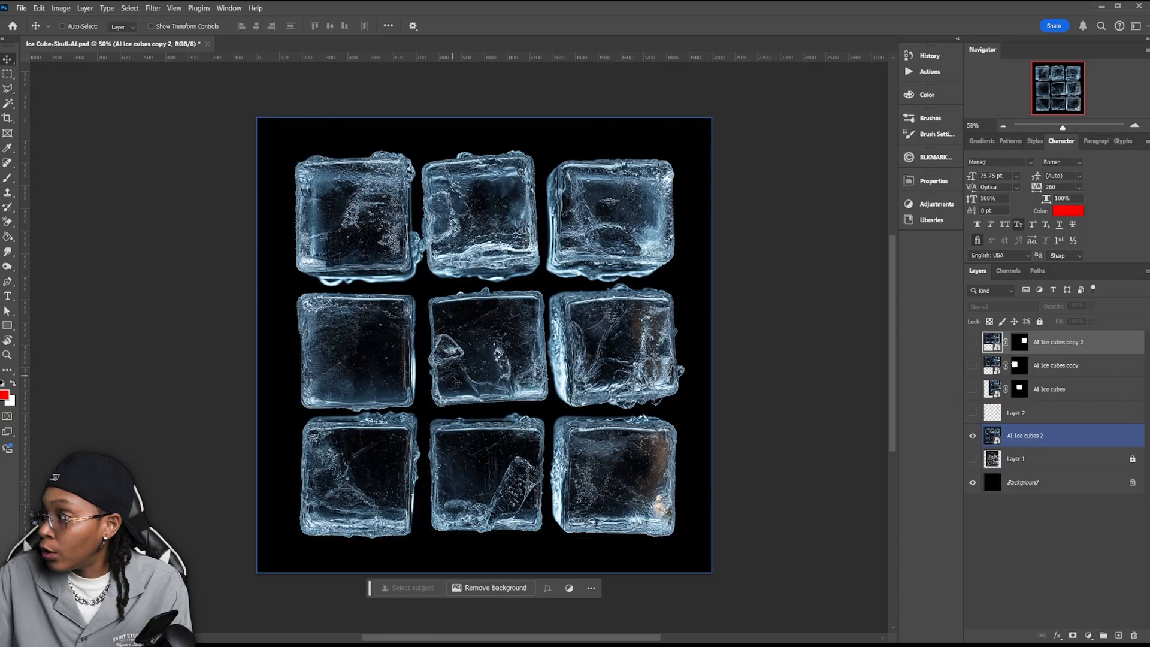
click(972, 413)
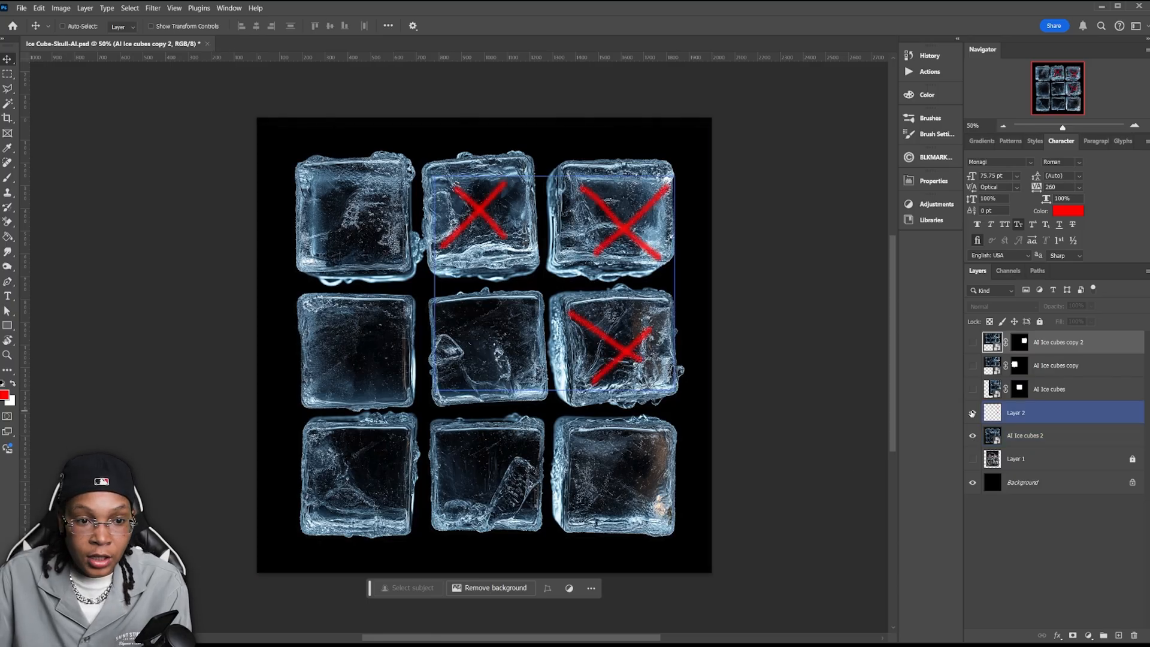
click(1042, 437)
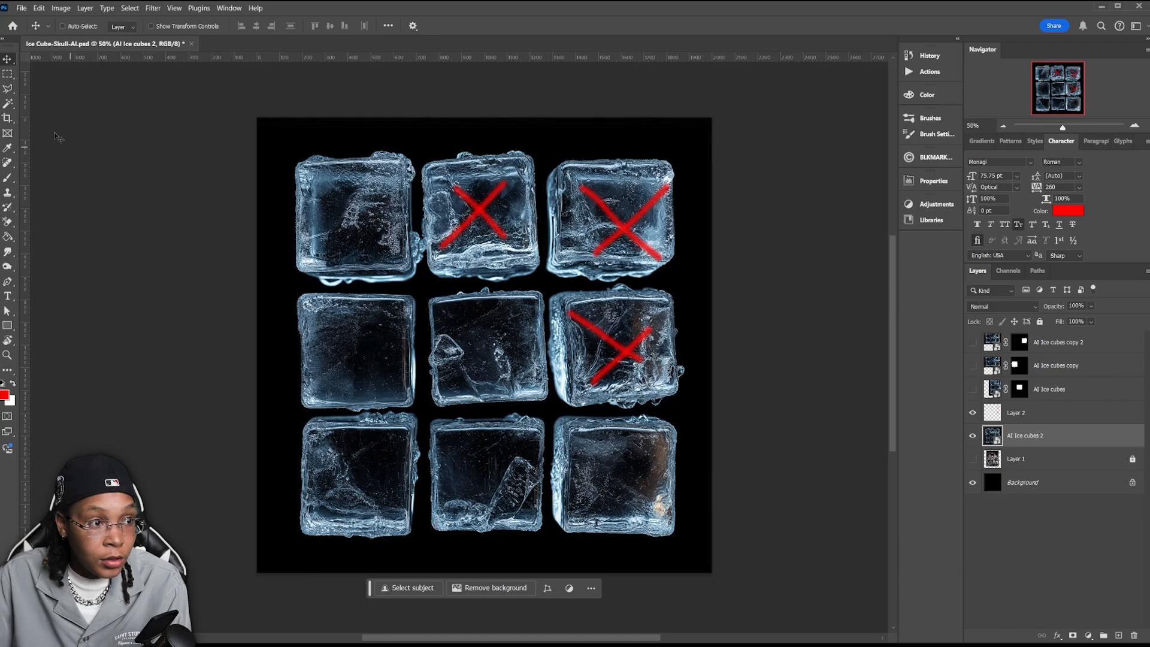
click(9, 90)
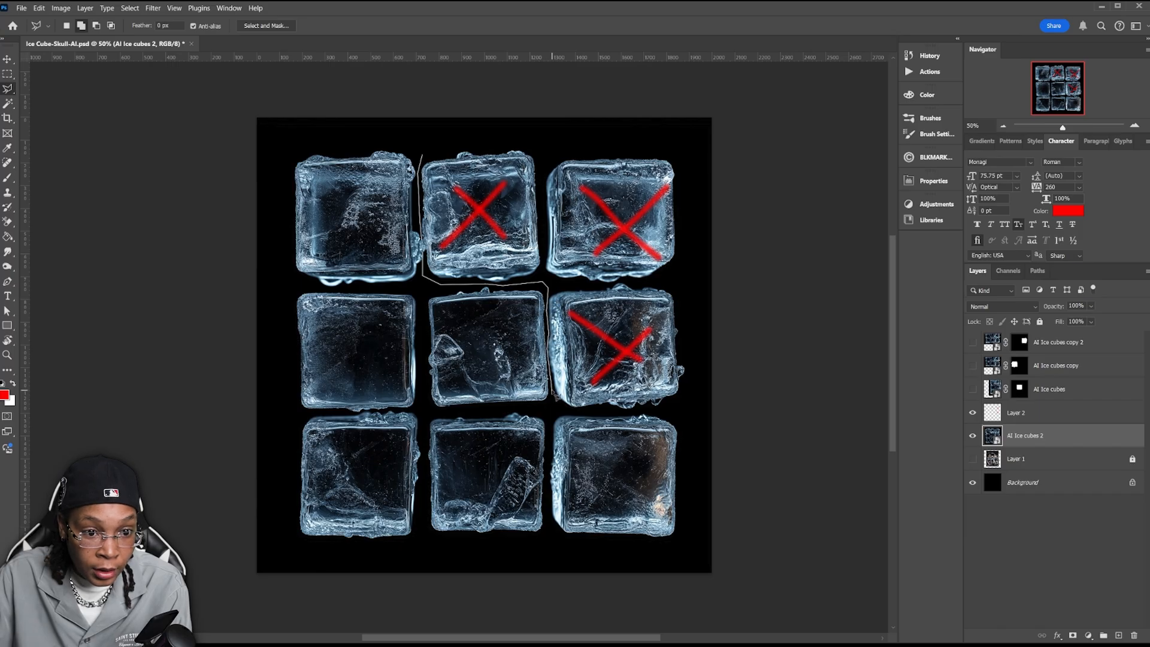
mouse_move(627, 413)
mouse_down()
mouse_move(678, 154)
mouse_move(479, 139)
mouse_up()
click(566, 430)
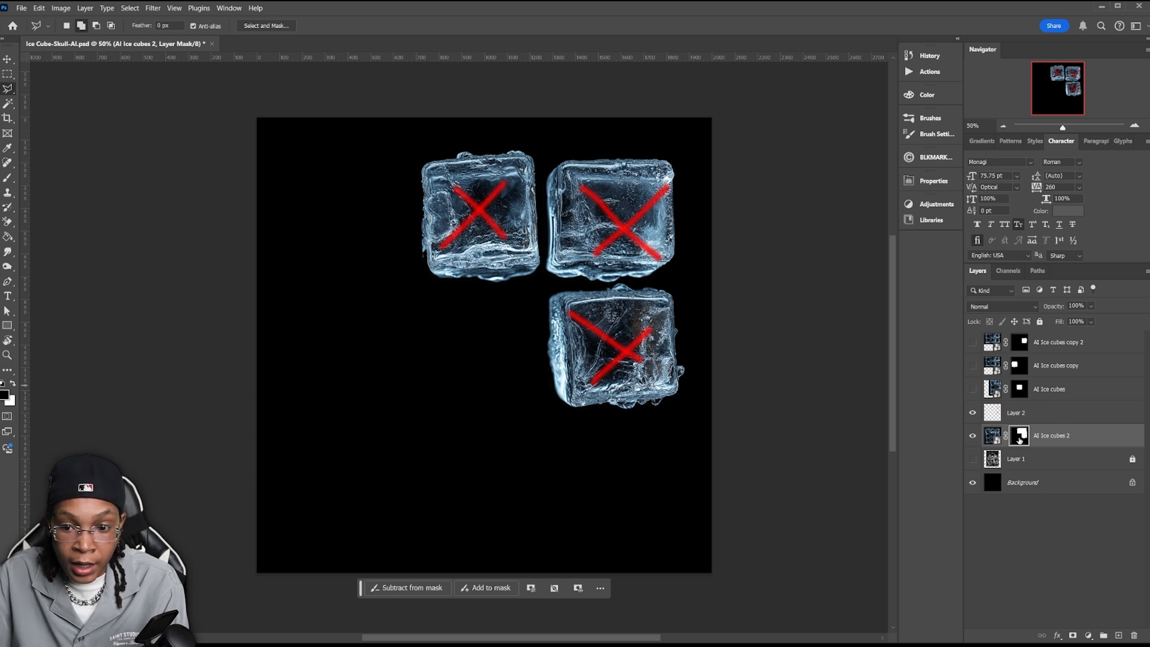
key(ctrl+i)
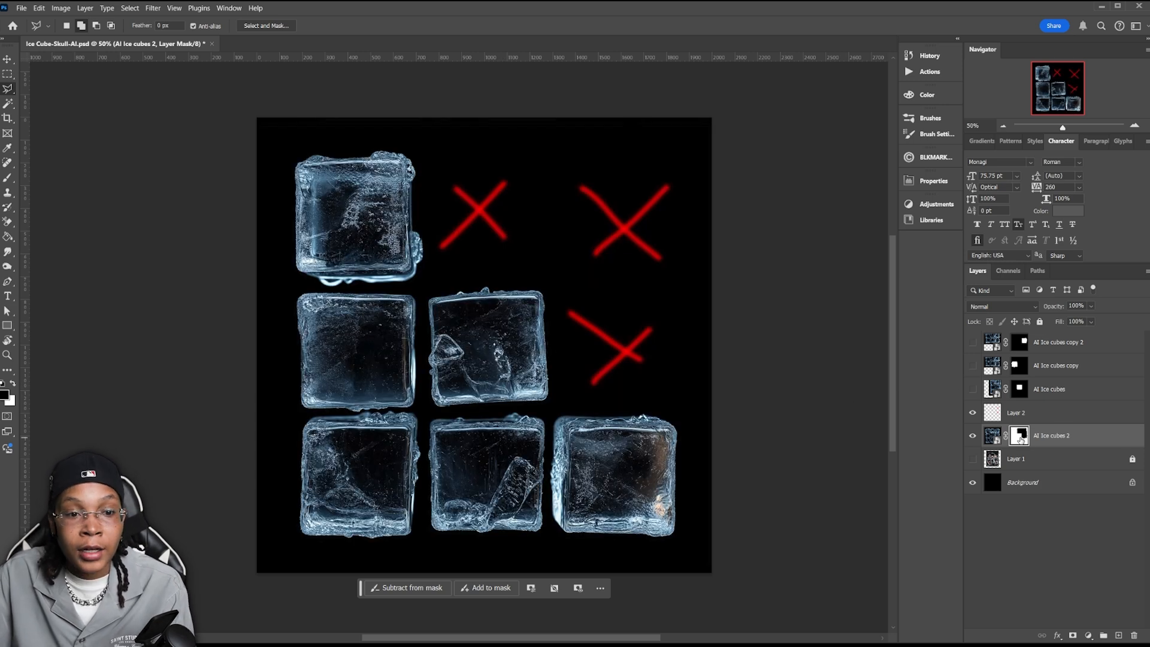
Delete the red X marks layer and save the document.
click(1071, 419)
key(Delete)
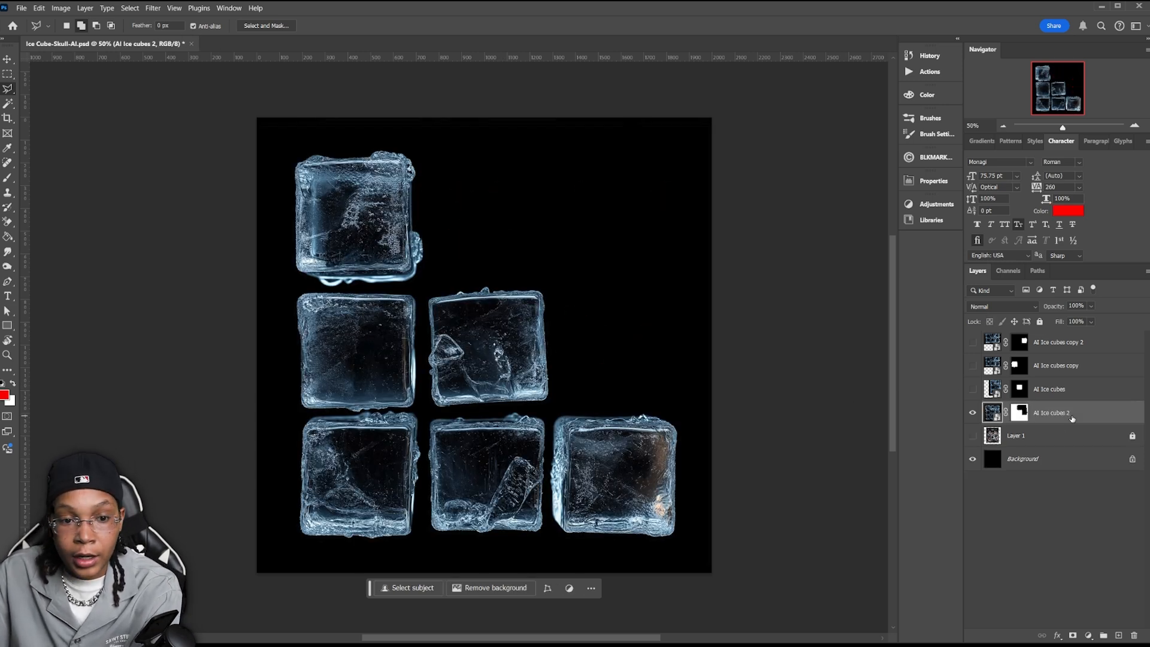
key(ctrl+s)
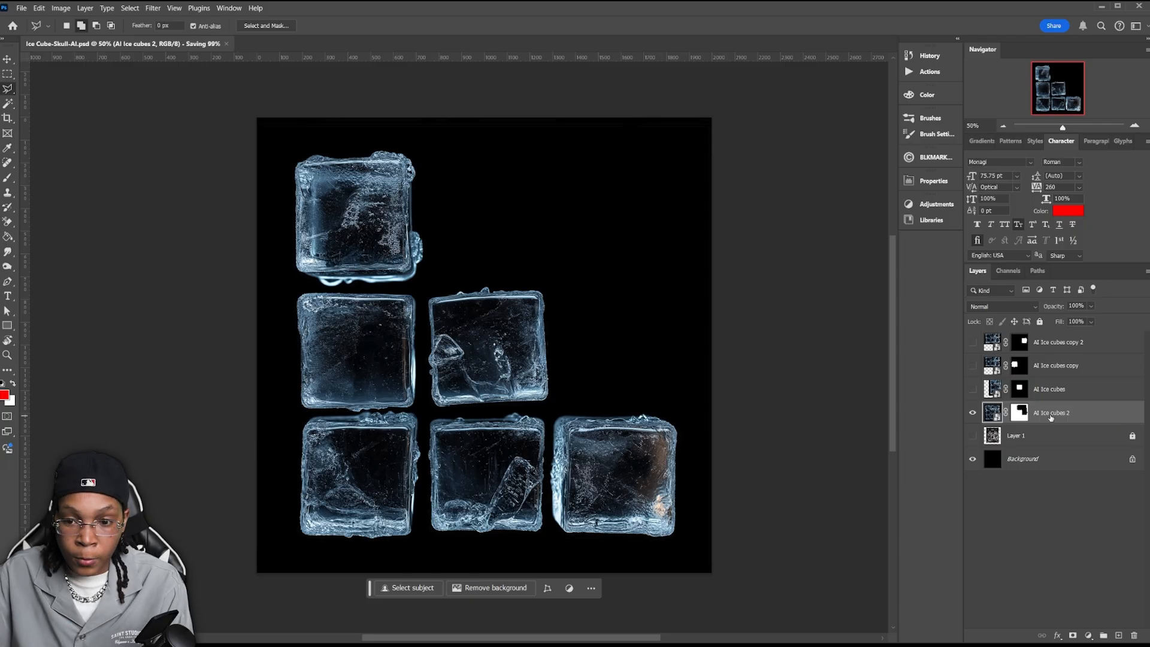
Show the AI Ice cubes layer and move its cube into the empty middle-right slot of the grid.
key(v)
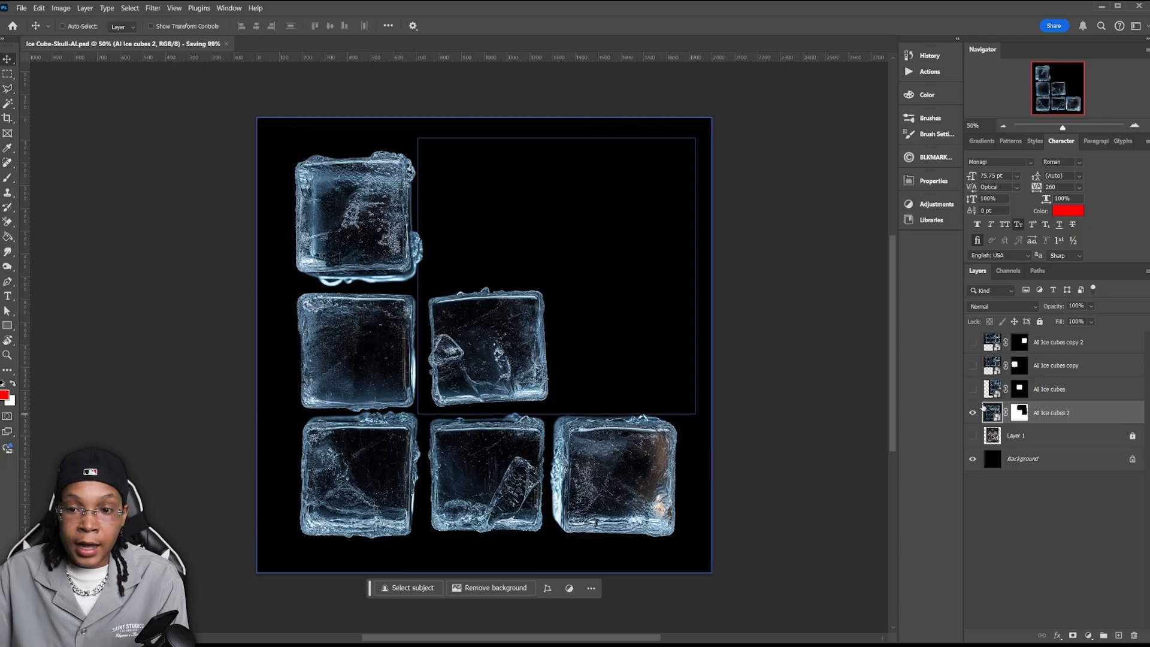
click(1055, 390)
click(973, 389)
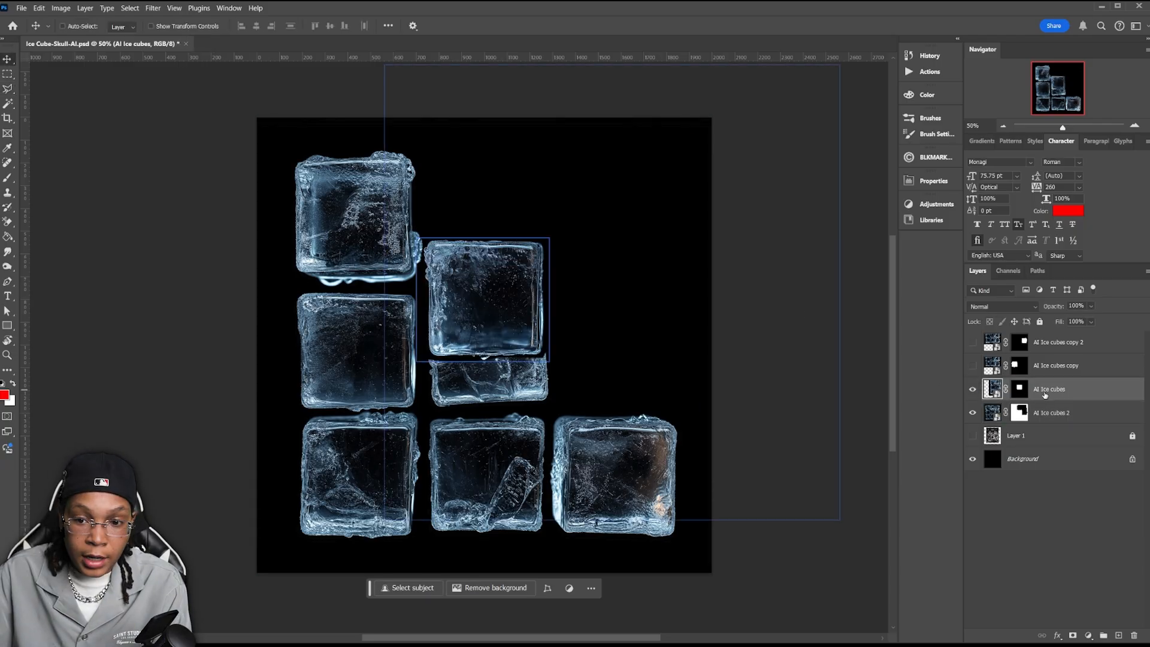
drag(478, 316, 602, 365)
Show AI Ice cubes copy, fit its cube into the empty top-right slot, and reorder it below the AI Ice cubes layer.
click(1082, 366)
click(973, 365)
drag(355, 309, 615, 229)
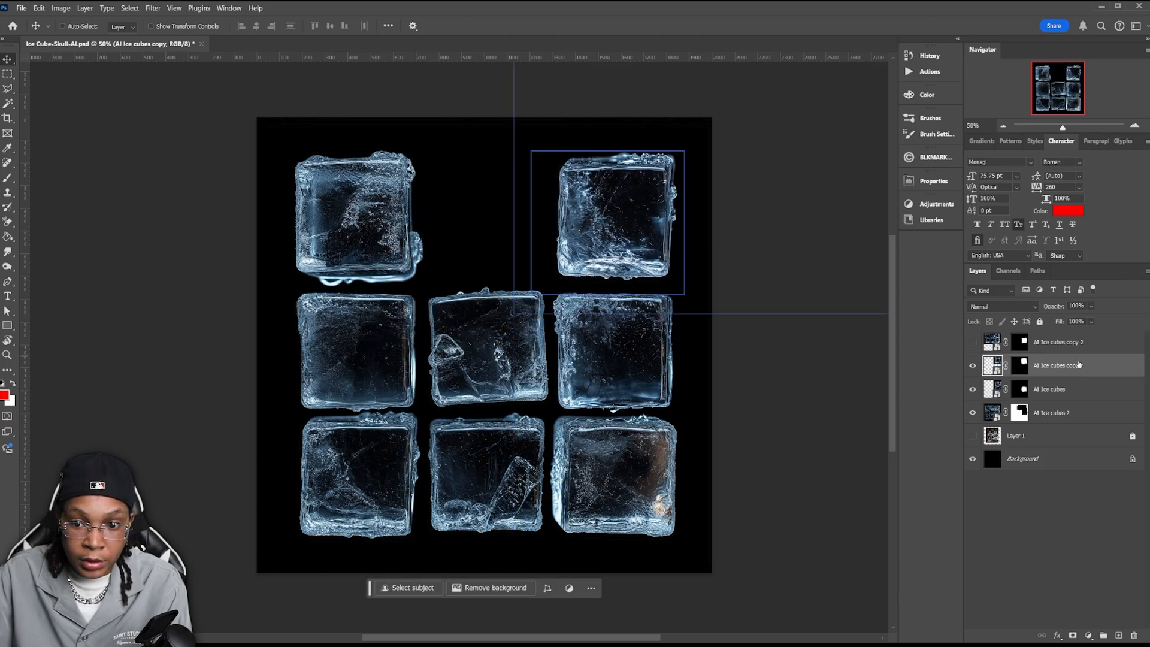
drag(1078, 365, 1069, 394)
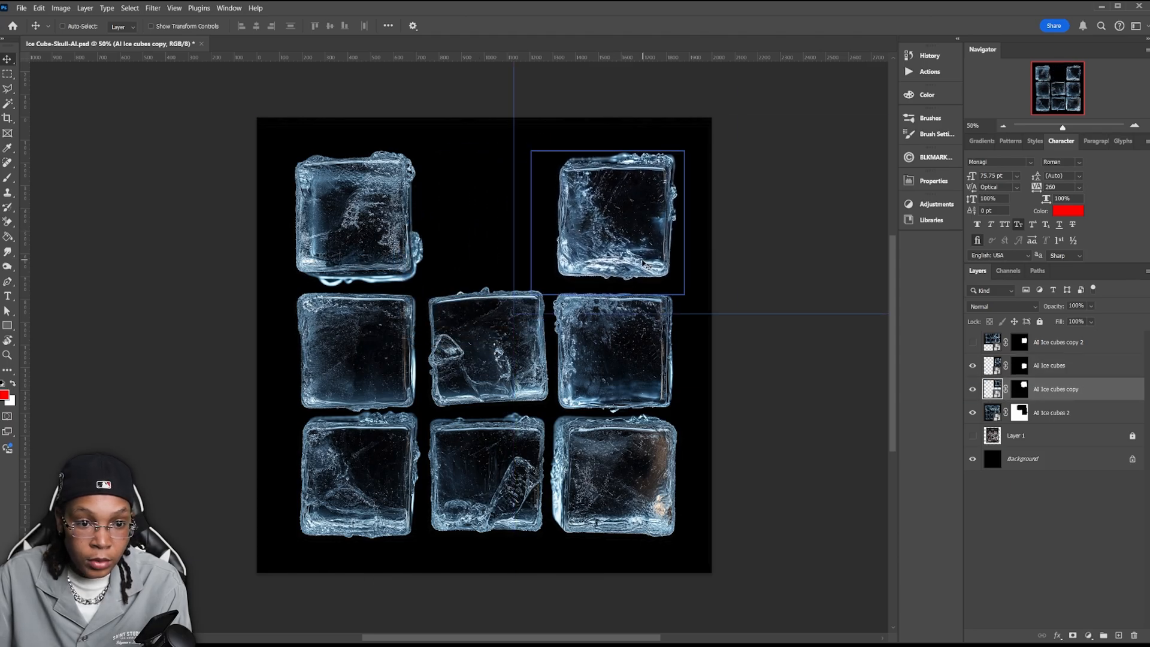
drag(640, 262, 641, 270)
Show AI Ice cubes copy 2 and move its cube into the empty top-middle slot of the grid.
click(1072, 363)
click(1072, 351)
click(973, 342)
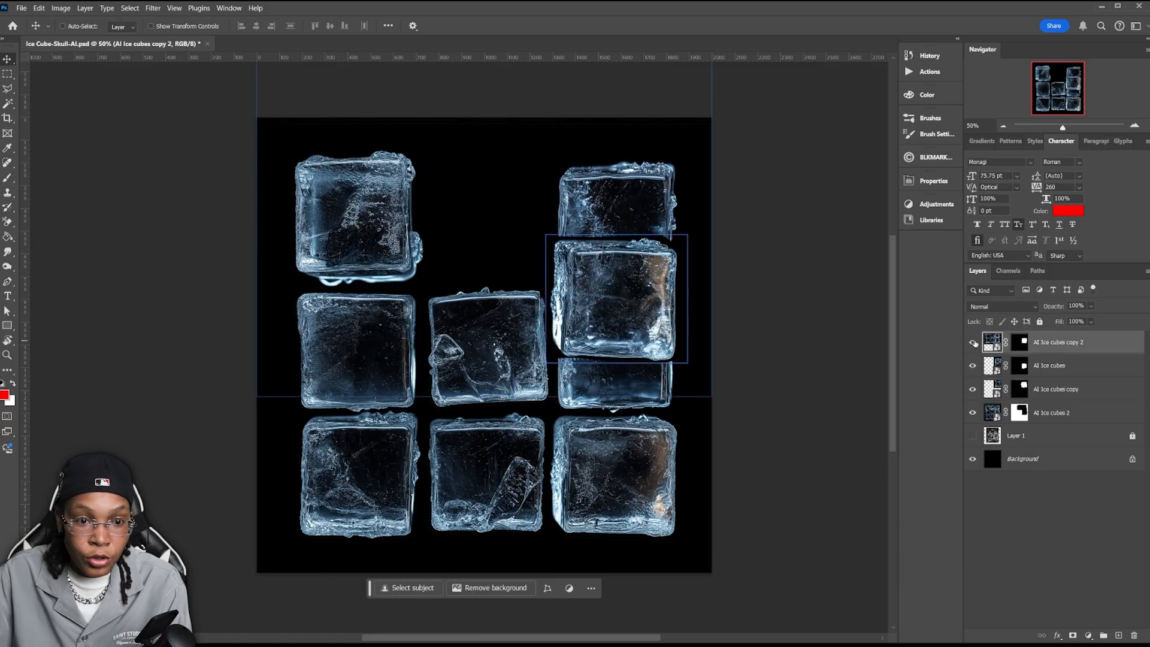
drag(632, 324, 505, 252)
Set the blend mode of all four ice cube layers to Screen and save the document.
shift+click(1085, 412)
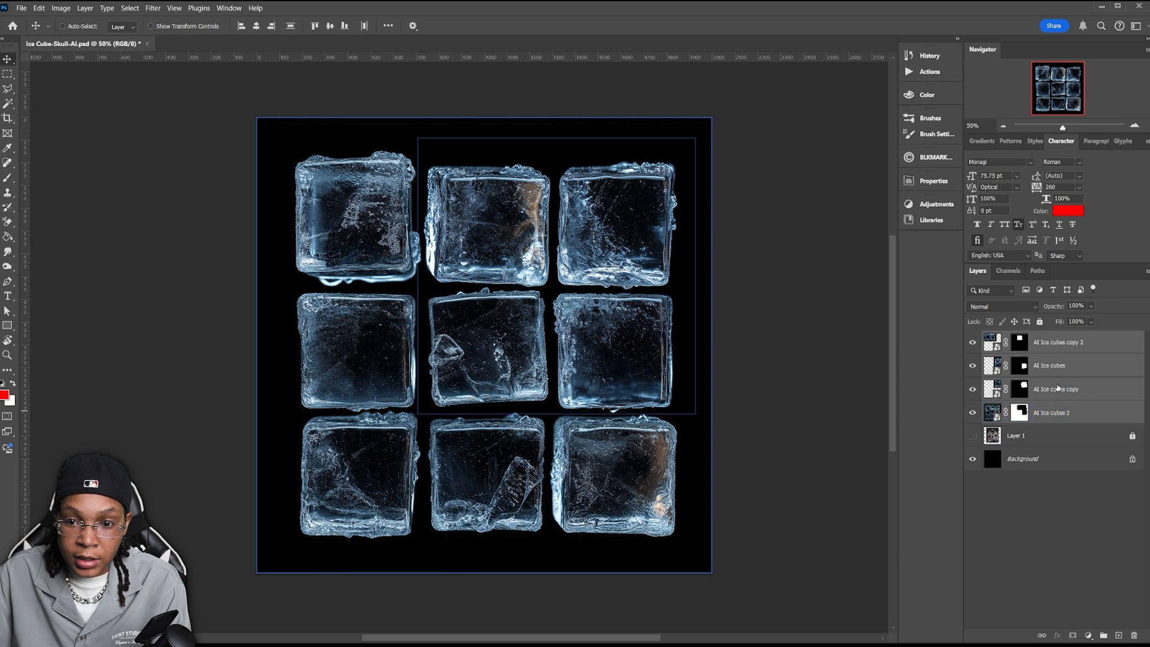
click(985, 310)
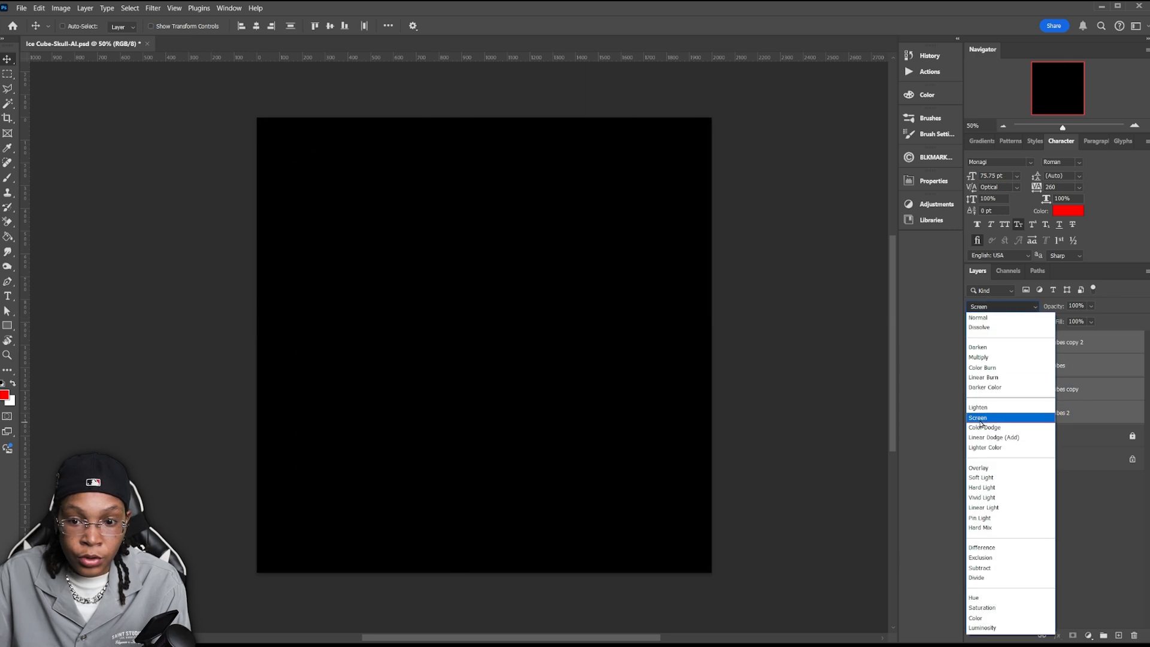
click(981, 419)
key(ctrl+s)
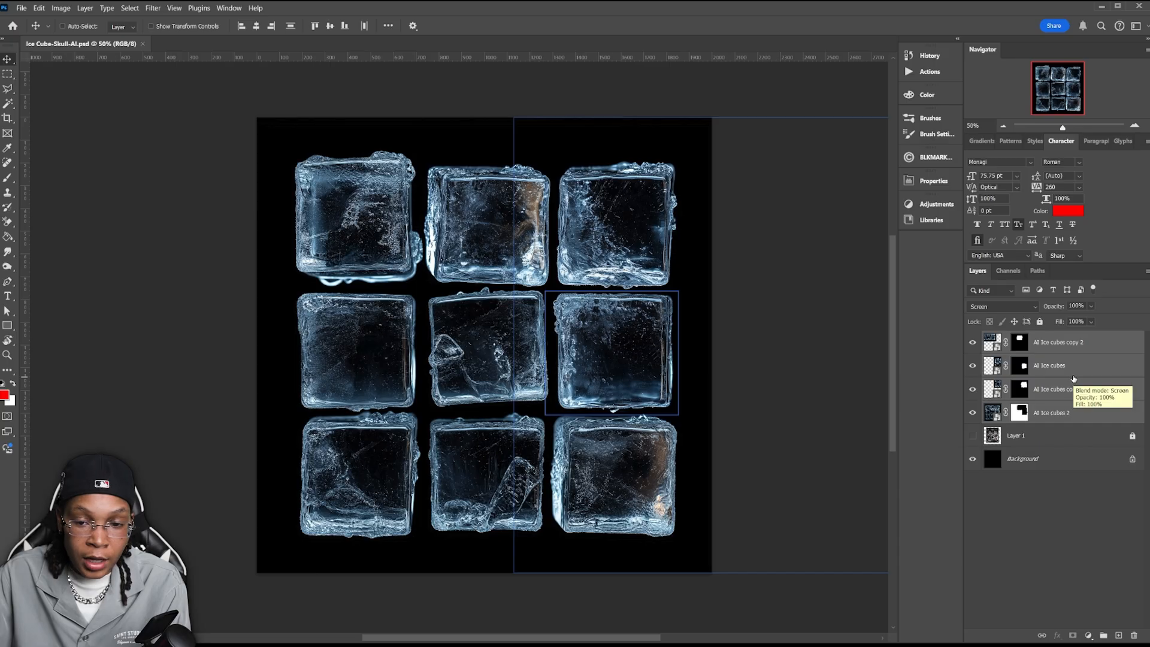
Nudge the top-middle cube of AI Ice cubes copy 2 sideways until its edge meets the top-right cube.
click(1072, 415)
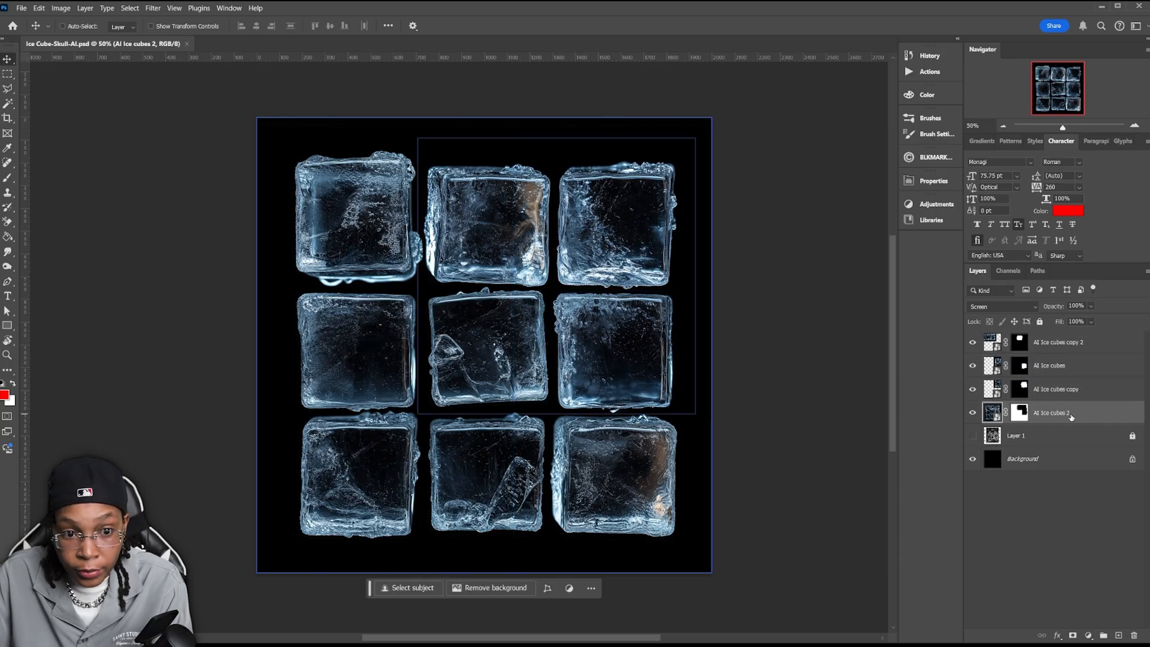
click(1080, 350)
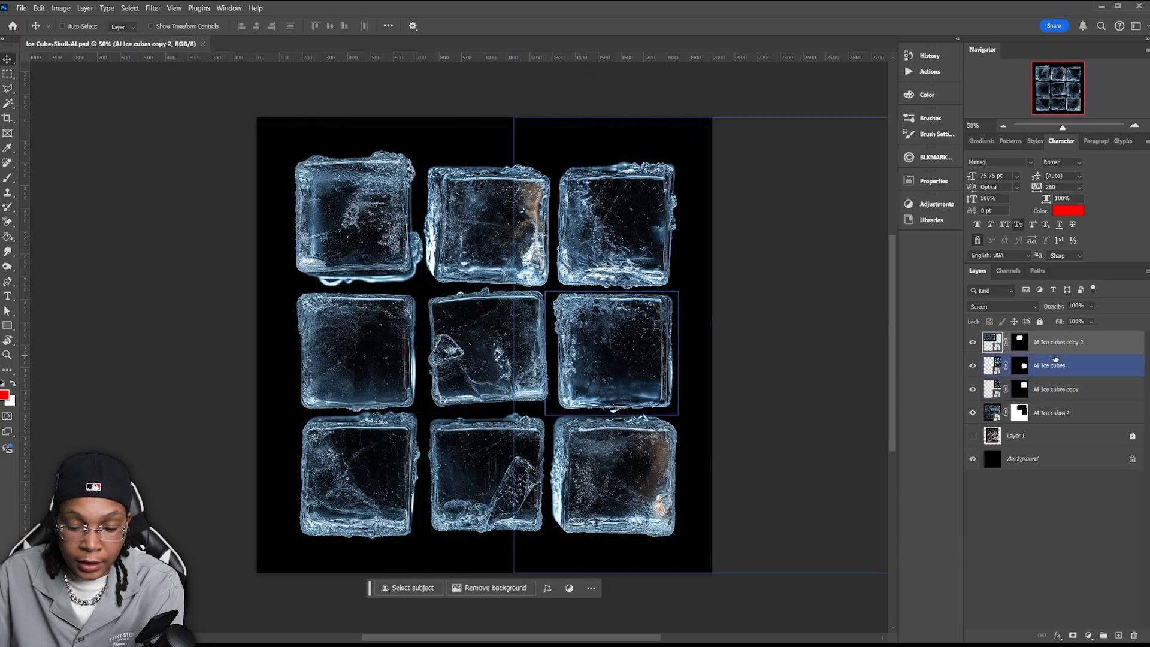
key(Up)
key(Down)
key(Down)
key(shift+Down)
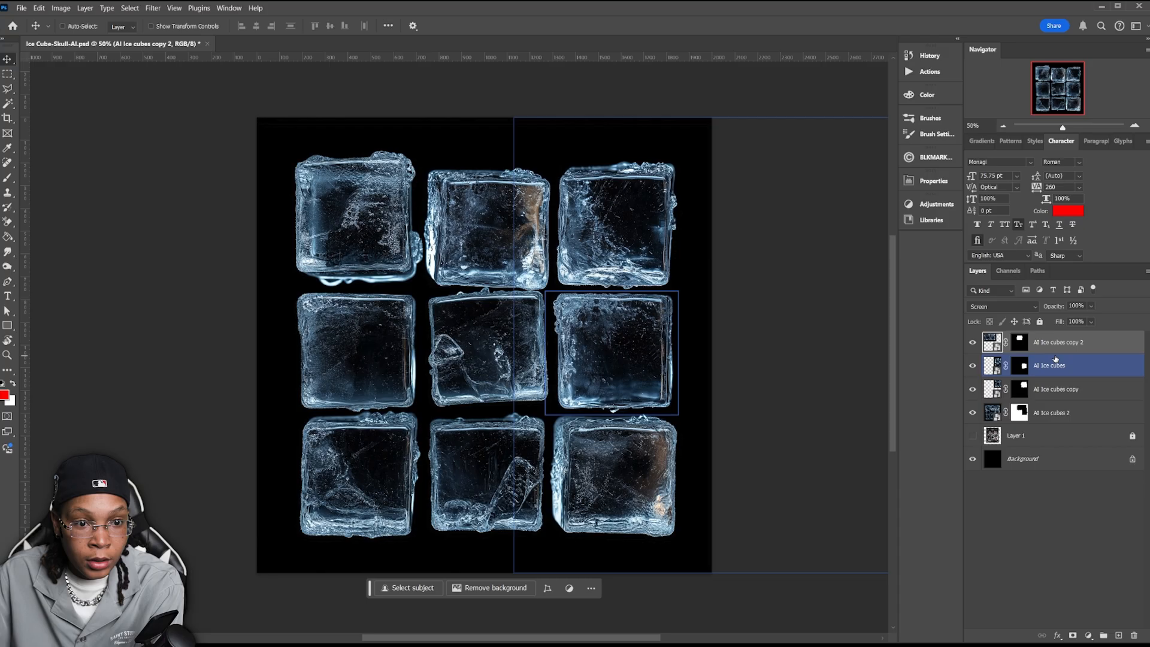
key(shift+Right)
key(shift+Right)
key(shift+Right)
key(Right)
key(Right)
key(Up)
key(Up)
key(shift+Up)
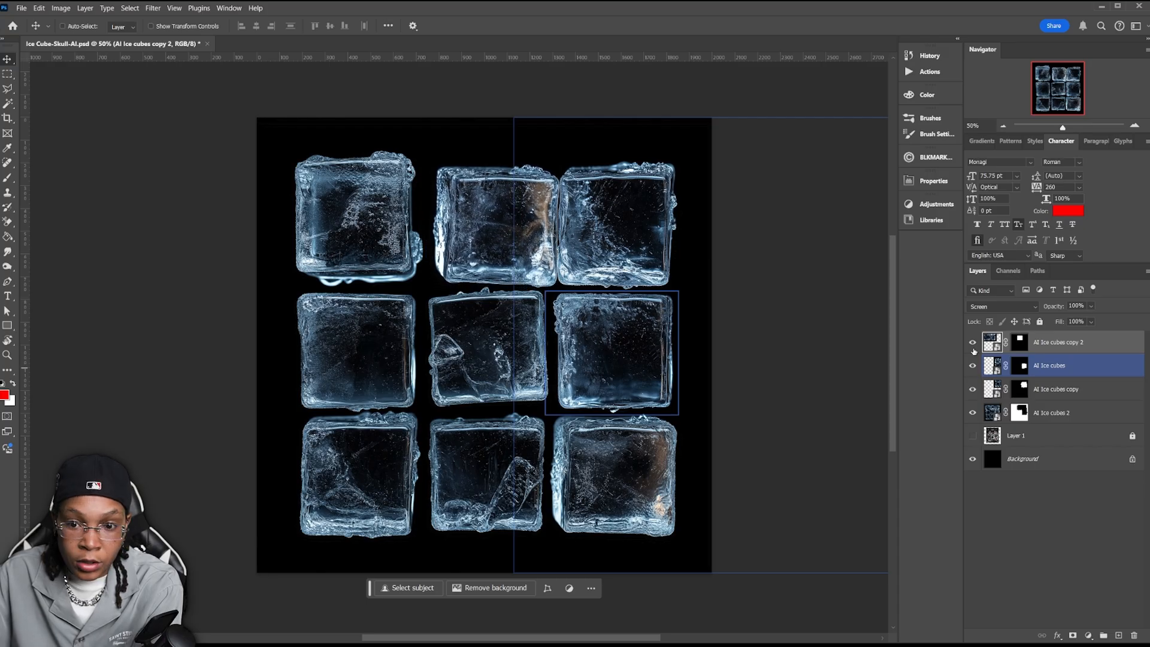
Check the frozen-faces reference in Layer 1 with the cube layers hidden, and restore the visibility of all four cube layers.
drag(972, 342, 970, 427)
click(972, 435)
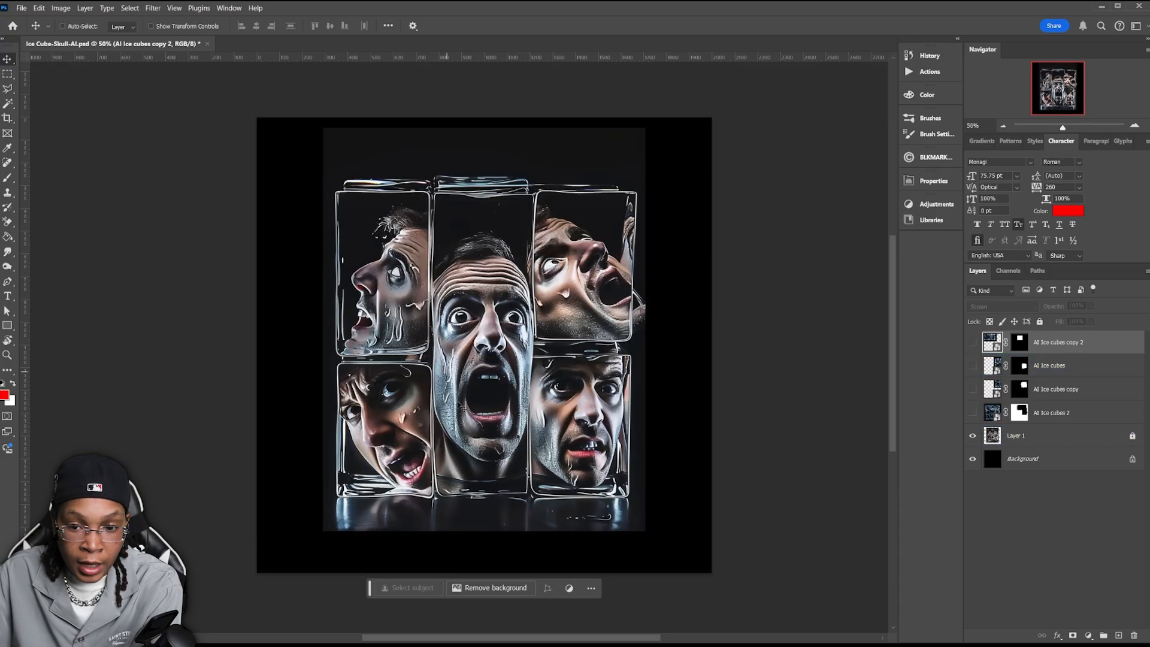
click(972, 435)
click(973, 389)
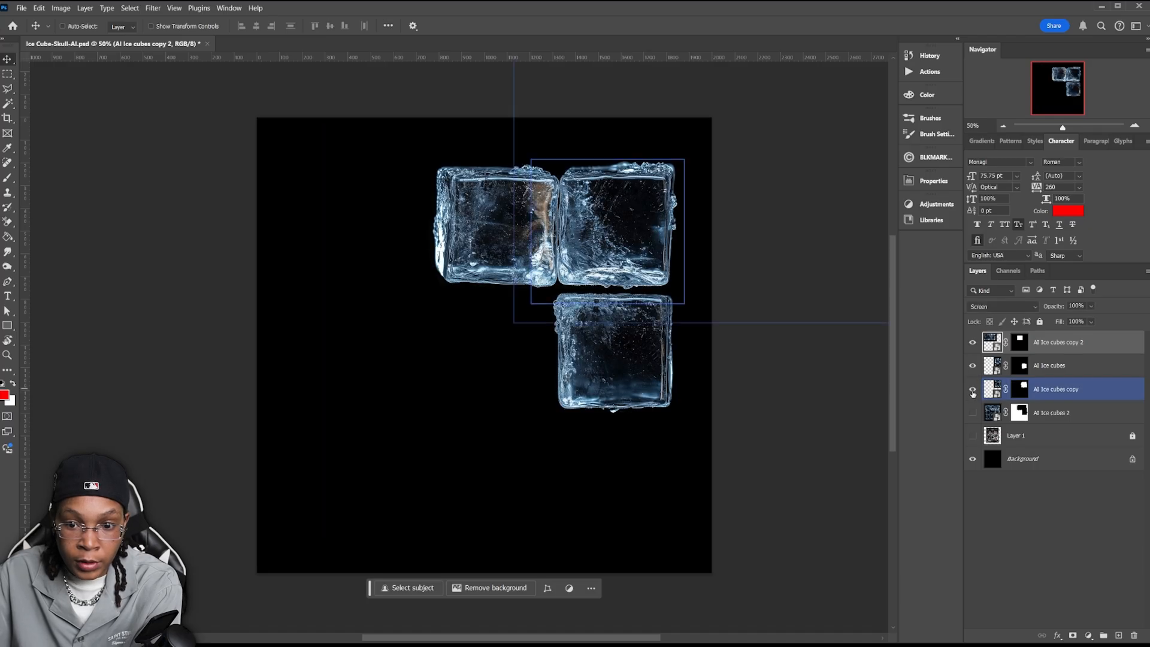
click(973, 412)
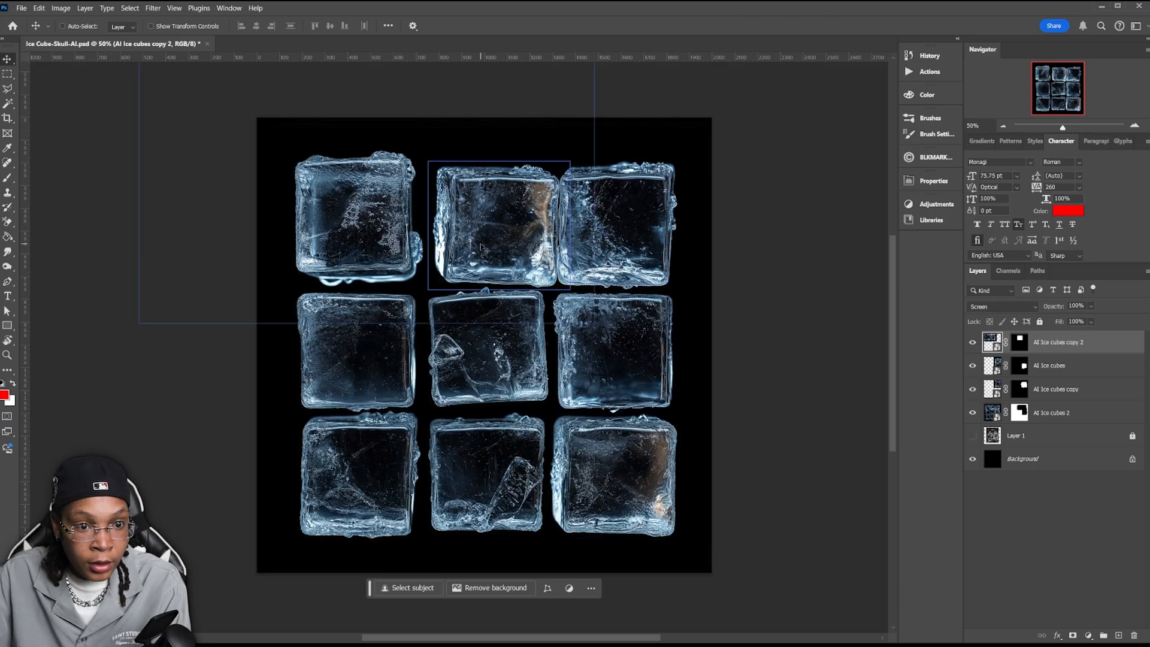
Nudge the top-middle cube slightly upward and move the middle-right cube of AI Ice cubes up against the top-right cube.
drag(482, 247, 486, 243)
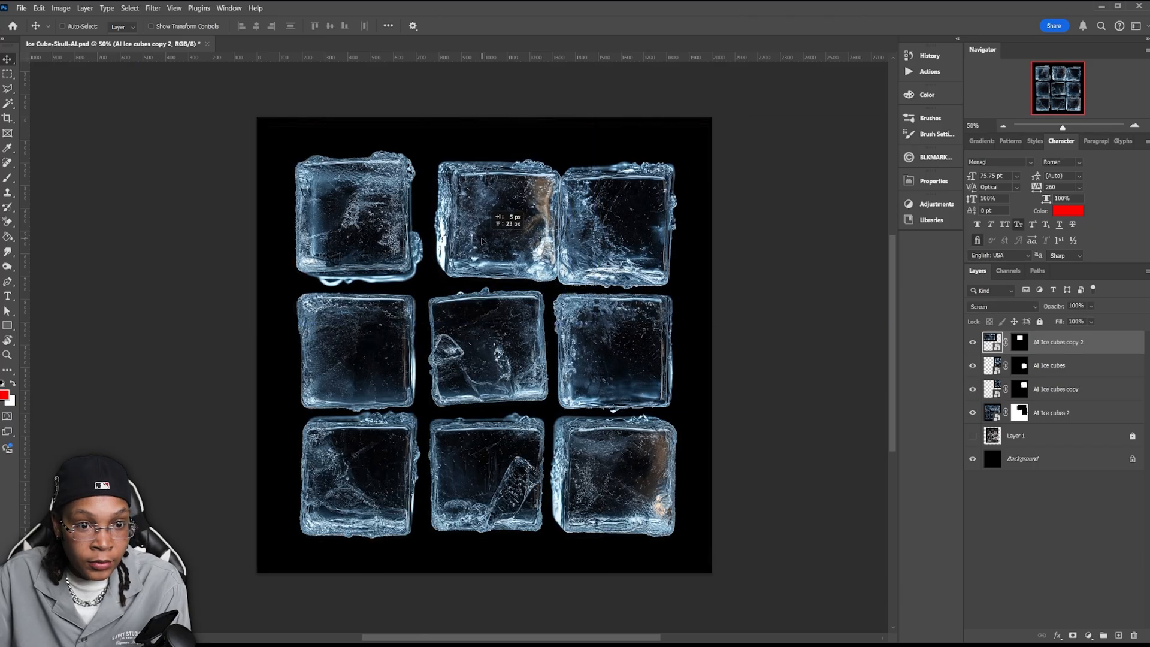
click(995, 364)
drag(646, 279, 646, 266)
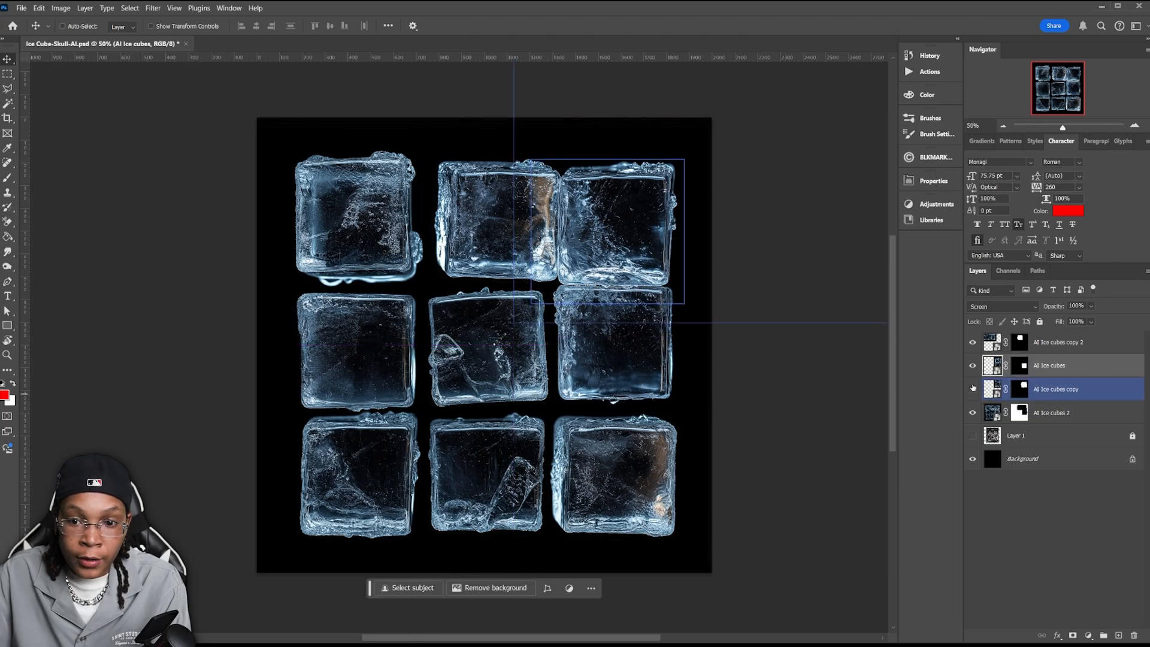
With the three upper single-cube layers hidden, duplicate AI Ice cubes 2 five times and hide the copies.
click(975, 346)
click(1065, 412)
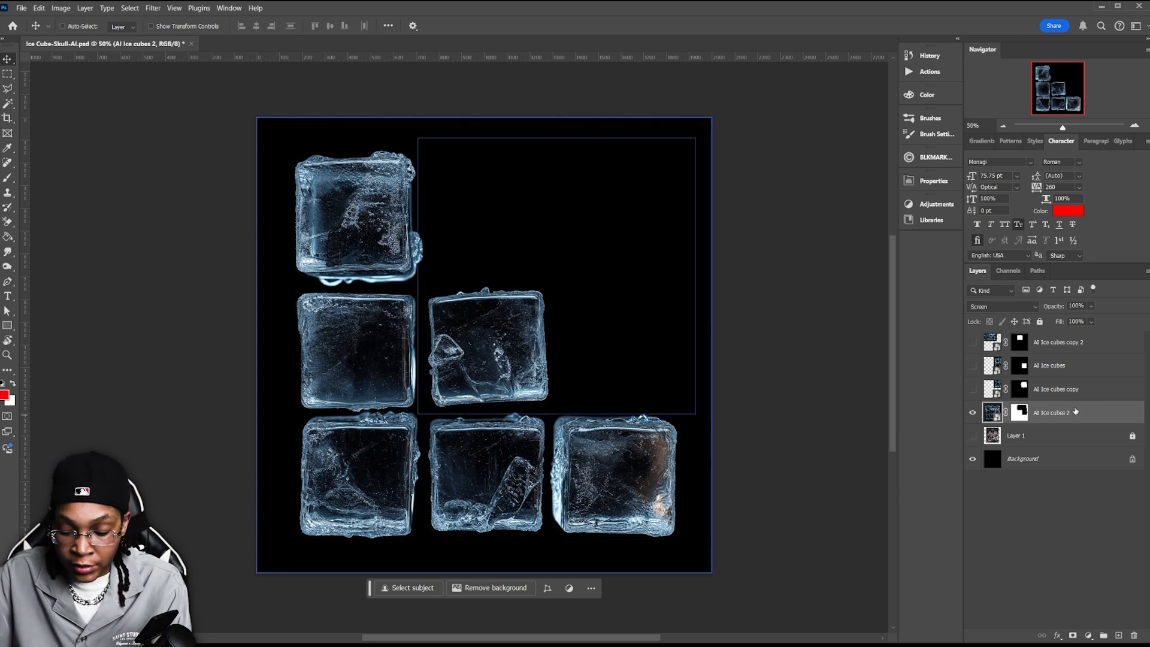
key(ctrl+j)
key(ctrl+j)
key(ctrl+j)
key(ctrl+j)
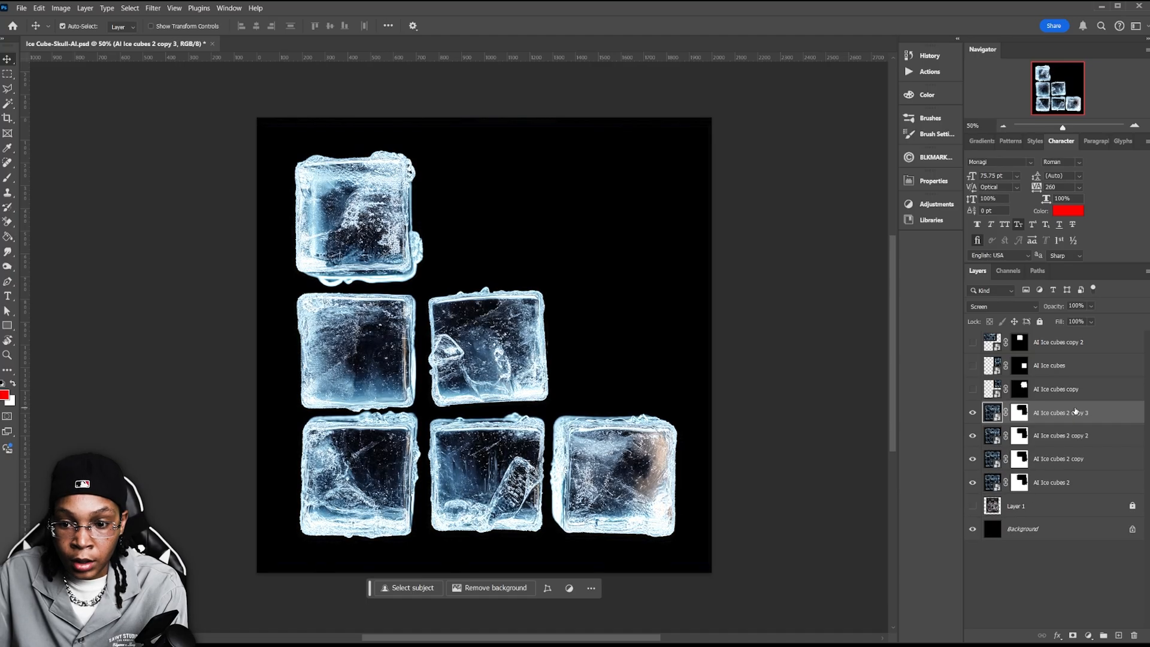
key(ctrl+j)
drag(972, 412, 972, 506)
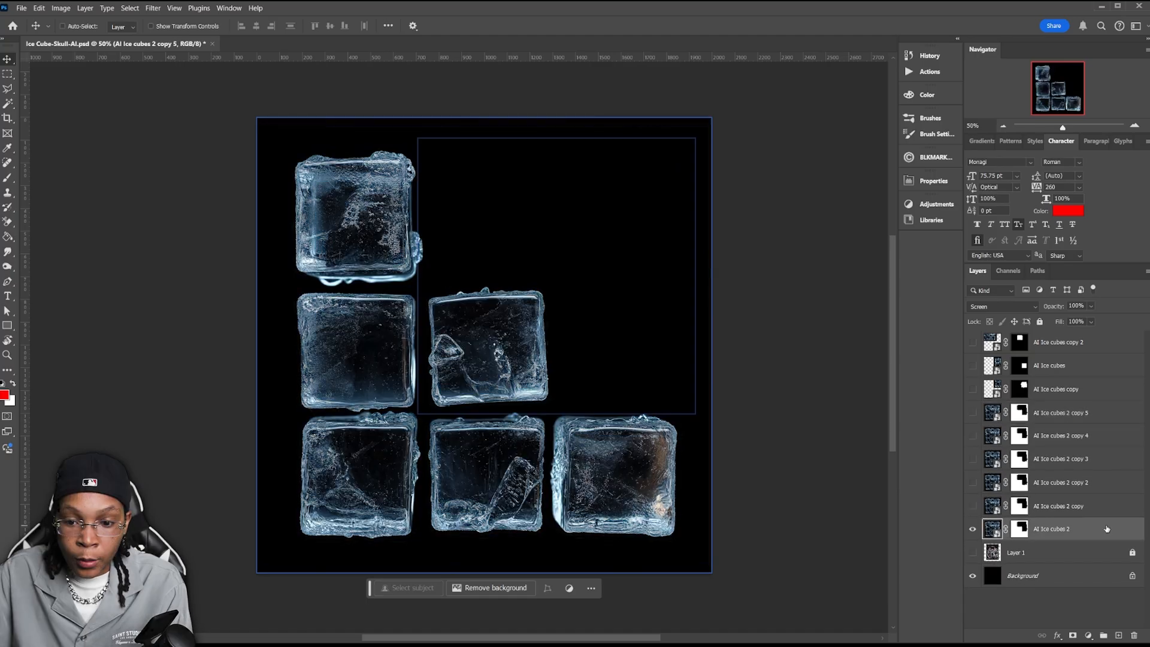
Select everything outside the top-left cube on AI Ice cubes 2 and ready the Brush with the default black.
click(1107, 529)
key(m)
drag(289, 141, 428, 290)
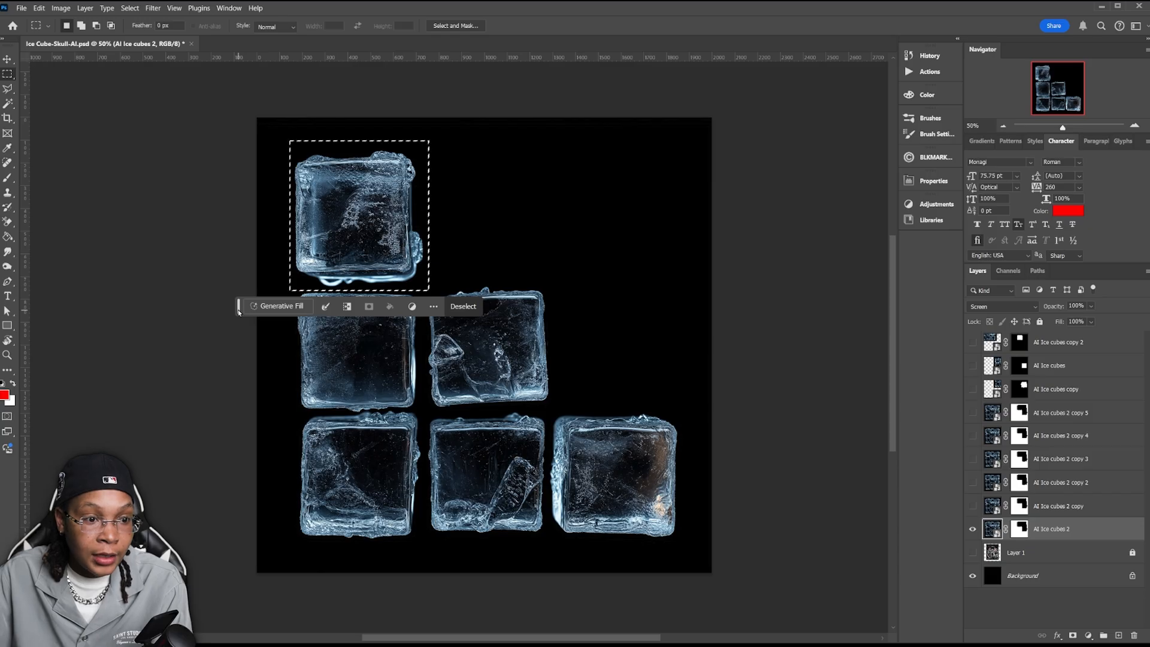
drag(239, 306, 247, 111)
right_click(352, 190)
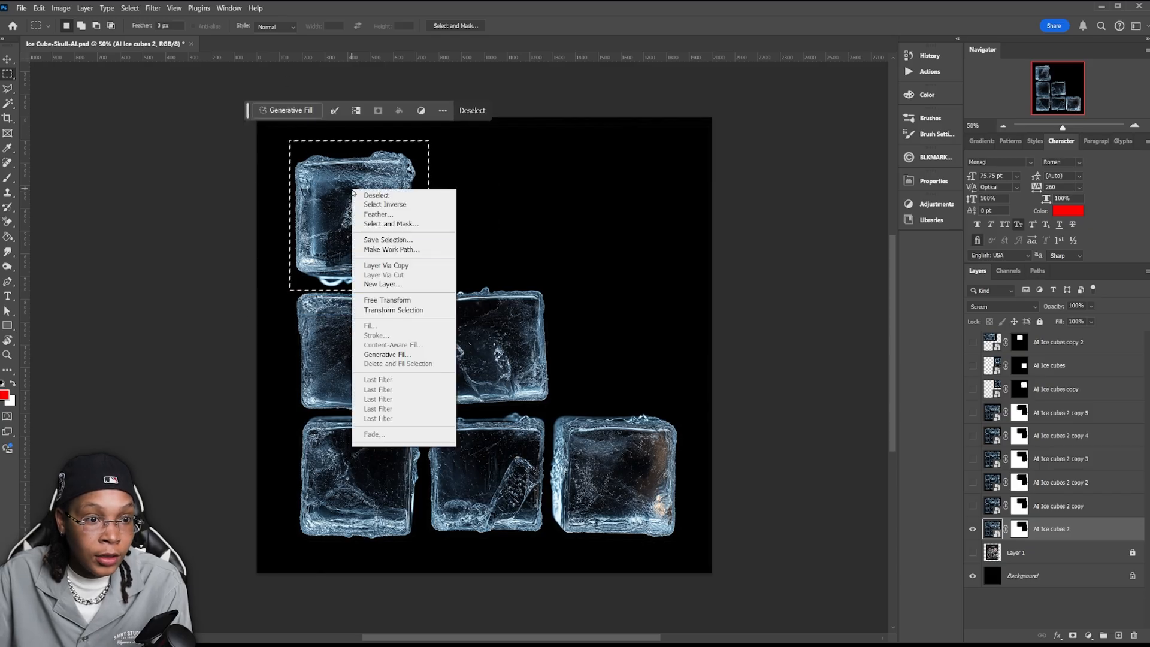
click(388, 201)
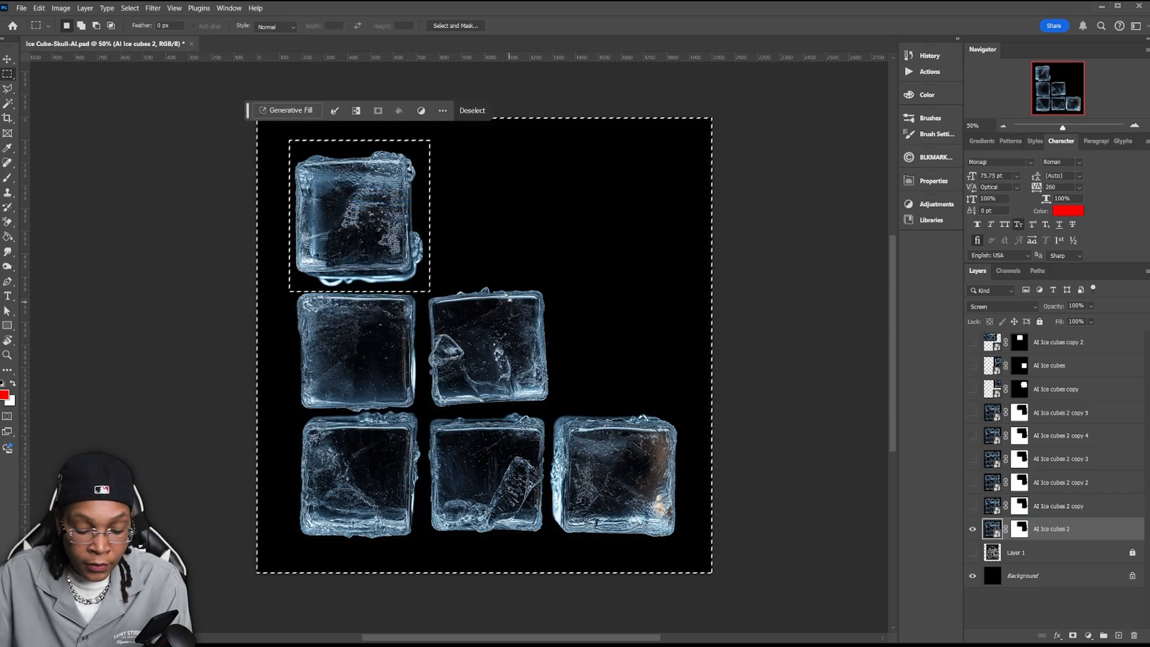
key(b)
key(d)
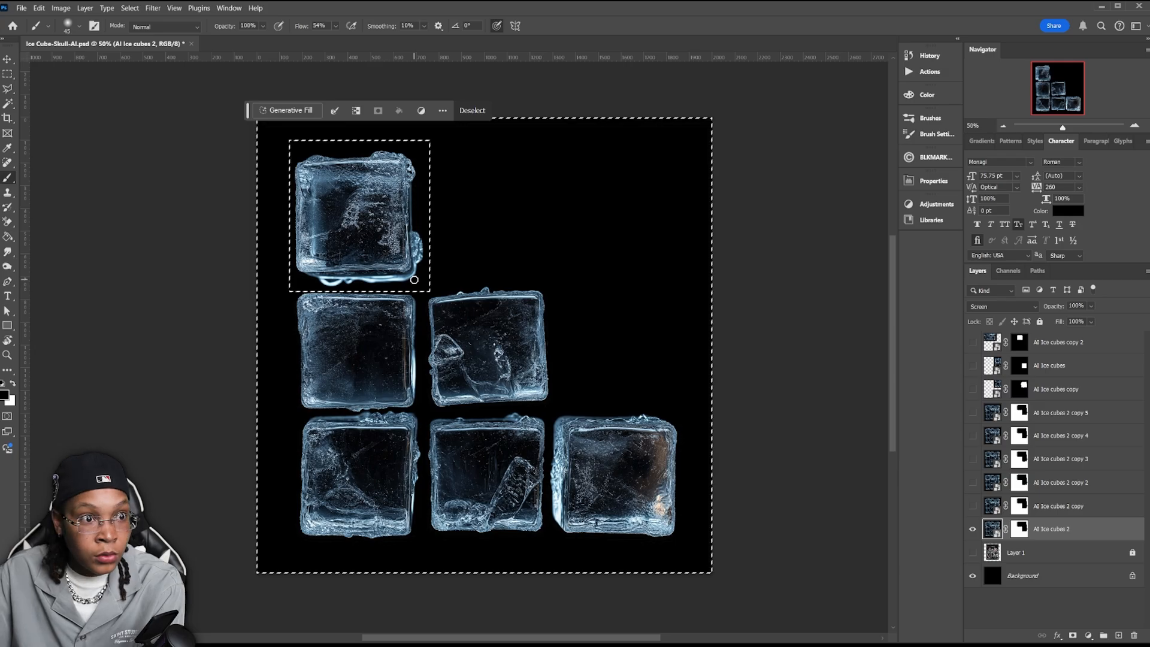
key(ctrl+shift+alt+n)
mouse_move(600, 324)
mouse_down()
mouse_move(604, 420)
mouse_move(490, 373)
mouse_move(277, 363)
mouse_up()
key(ctrl+z)
key(ctrl+z)
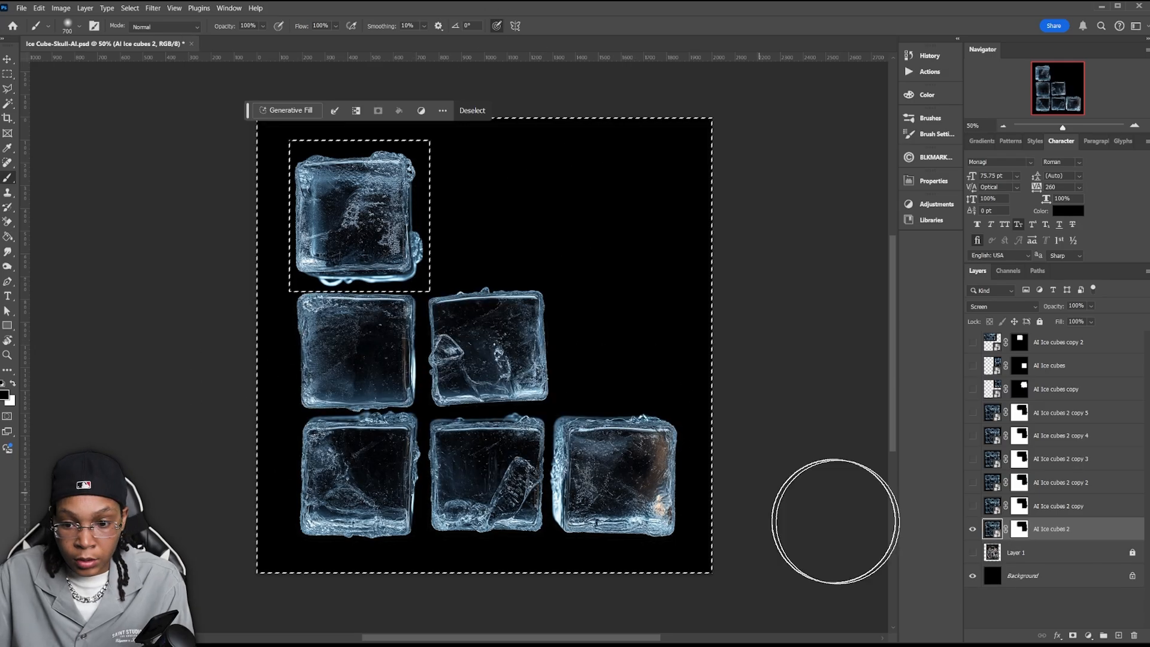
Paint black on the AI Ice cubes 2 mask to hide every cube except the top-left one, and deselect.
click(1019, 529)
mouse_move(521, 354)
mouse_down()
mouse_move(331, 380)
mouse_move(467, 467)
mouse_move(621, 404)
mouse_up()
key(v)
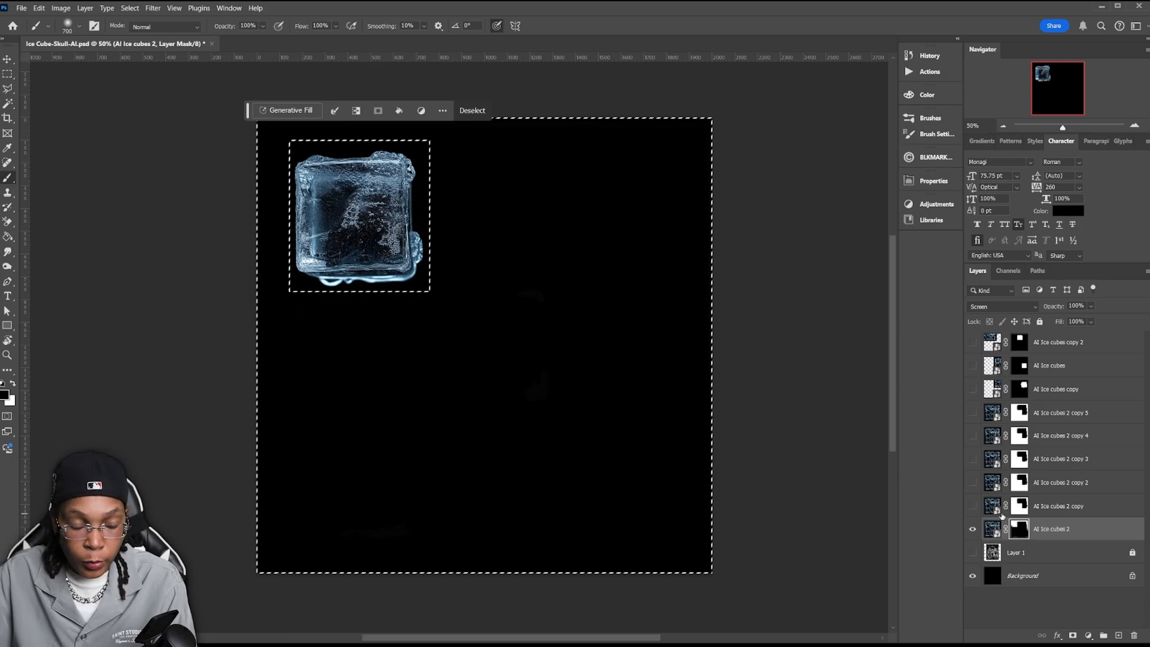
key(ctrl+d)
Show AI Ice cubes 2 copy together with AI Ice cubes 2 and make the copy the active layer.
click(972, 529)
click(973, 506)
click(1021, 508)
click(1077, 508)
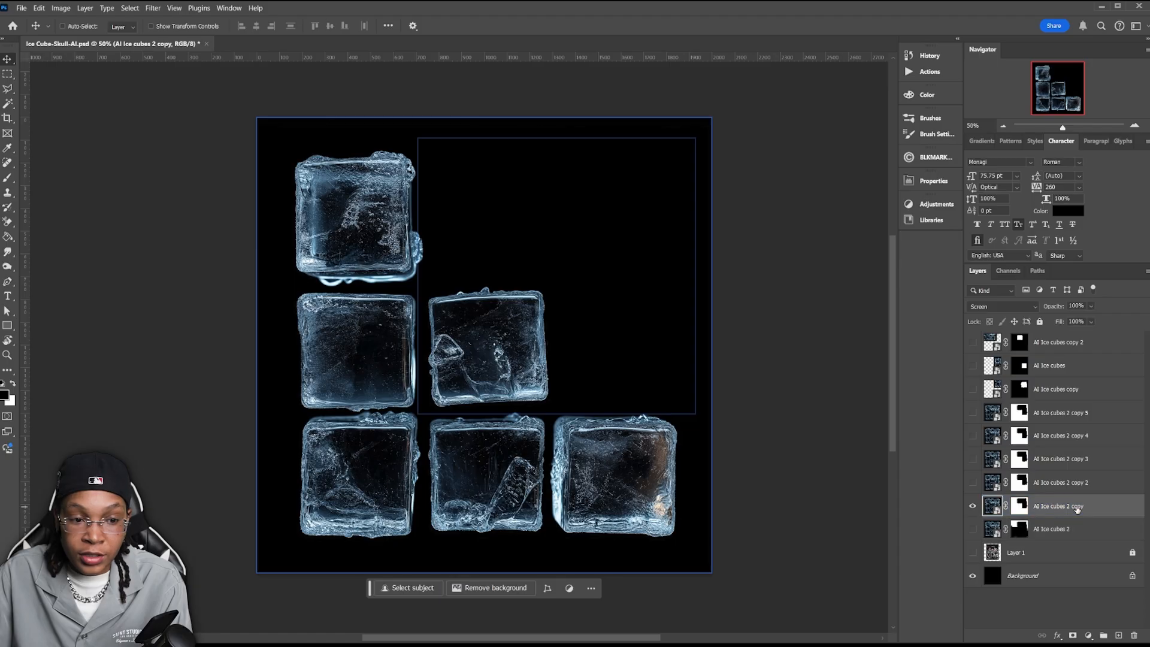
click(972, 529)
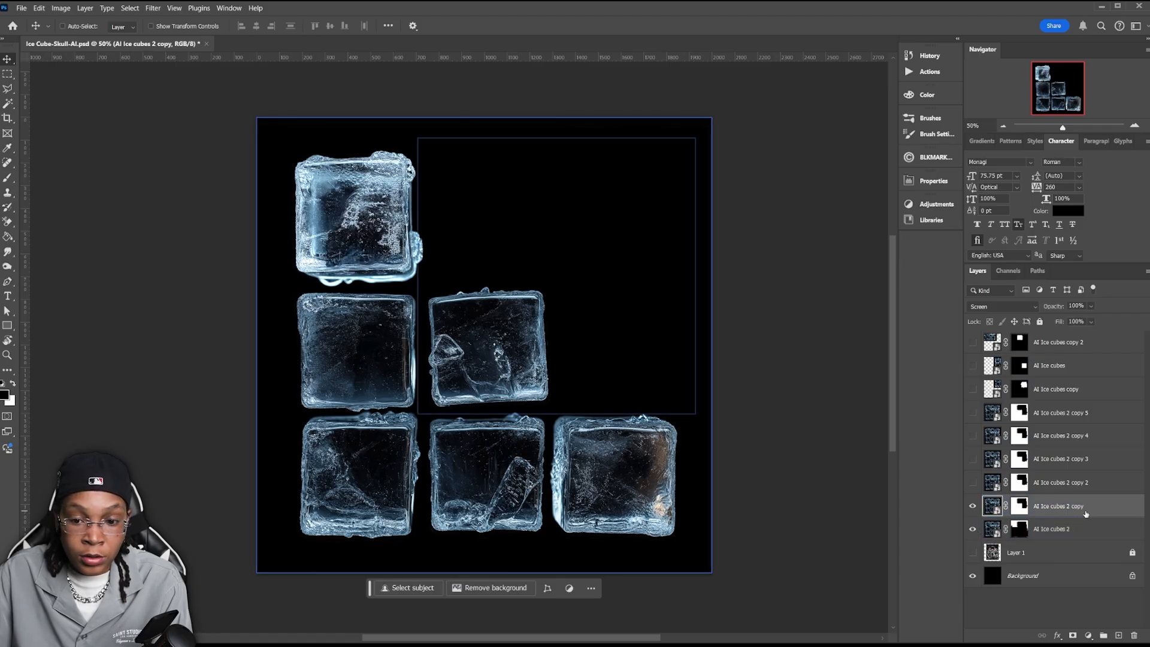
Select everything outside the centre cube on the mask of AI Ice cubes 2 copy and paint it black, leaving only that cube.
click(1018, 506)
key(m)
drag(425, 289, 529, 323)
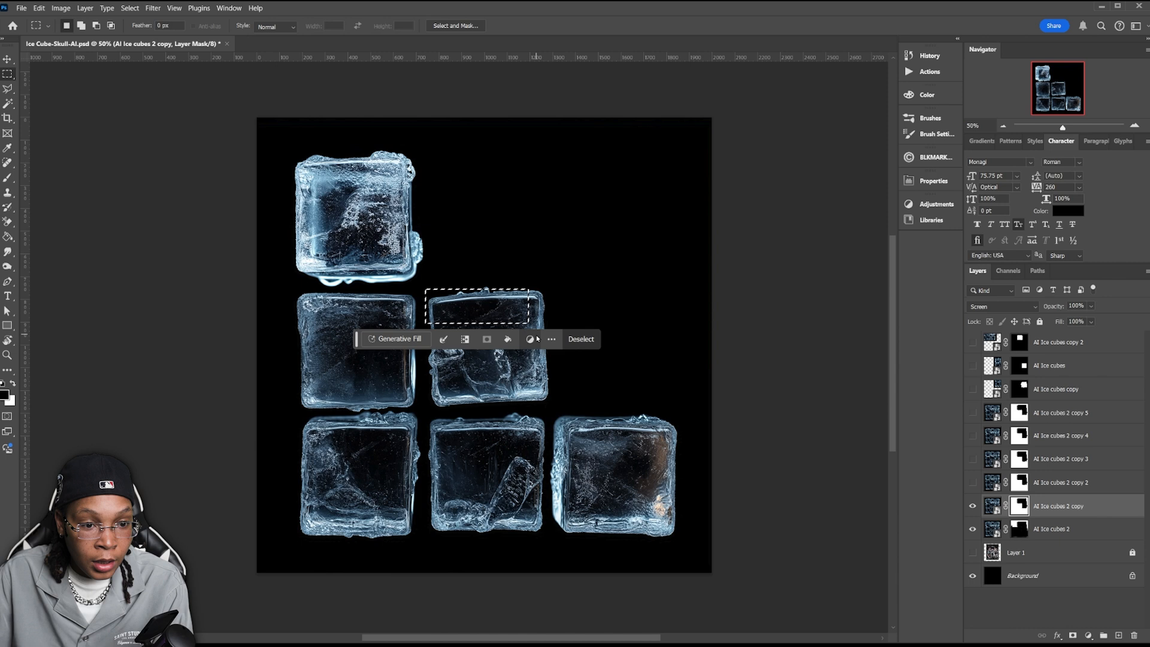
mouse_move(551, 407)
mouse_down()
mouse_move(437, 308)
mouse_move(425, 281)
mouse_up()
key(ctrl+shift+i)
key(b)
drag(606, 454, 263, 409)
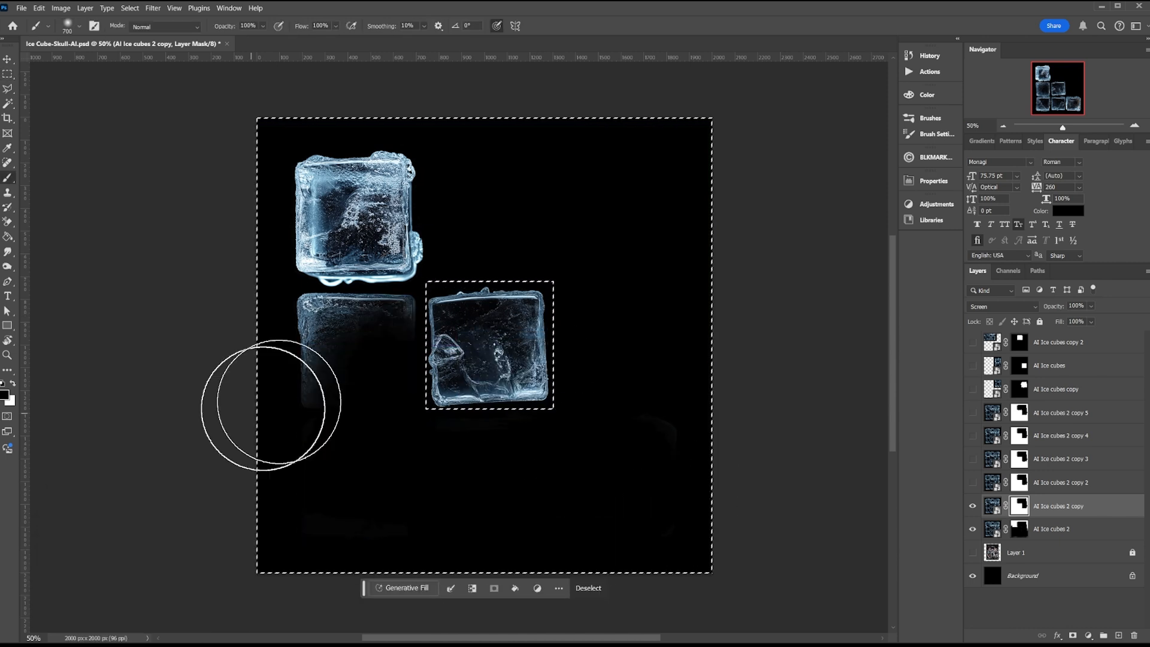
key(ctrl+d)
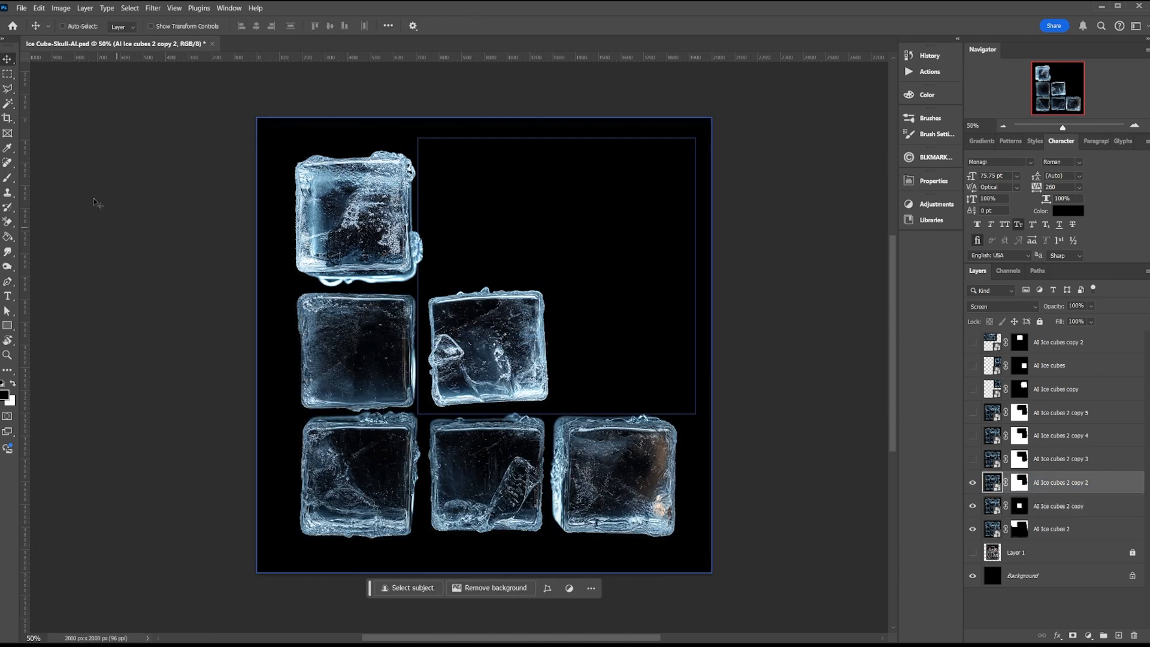
key(l)
key(ctrl+plus)
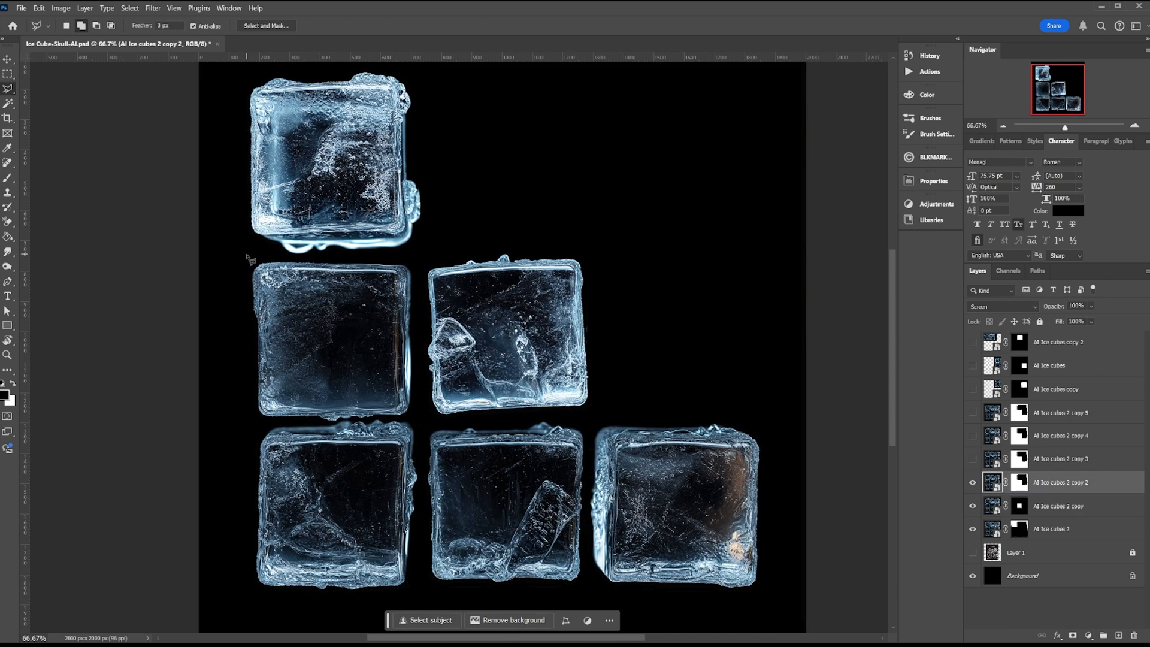
click(250, 259)
click(231, 347)
click(270, 423)
click(411, 416)
click(411, 256)
click(251, 259)
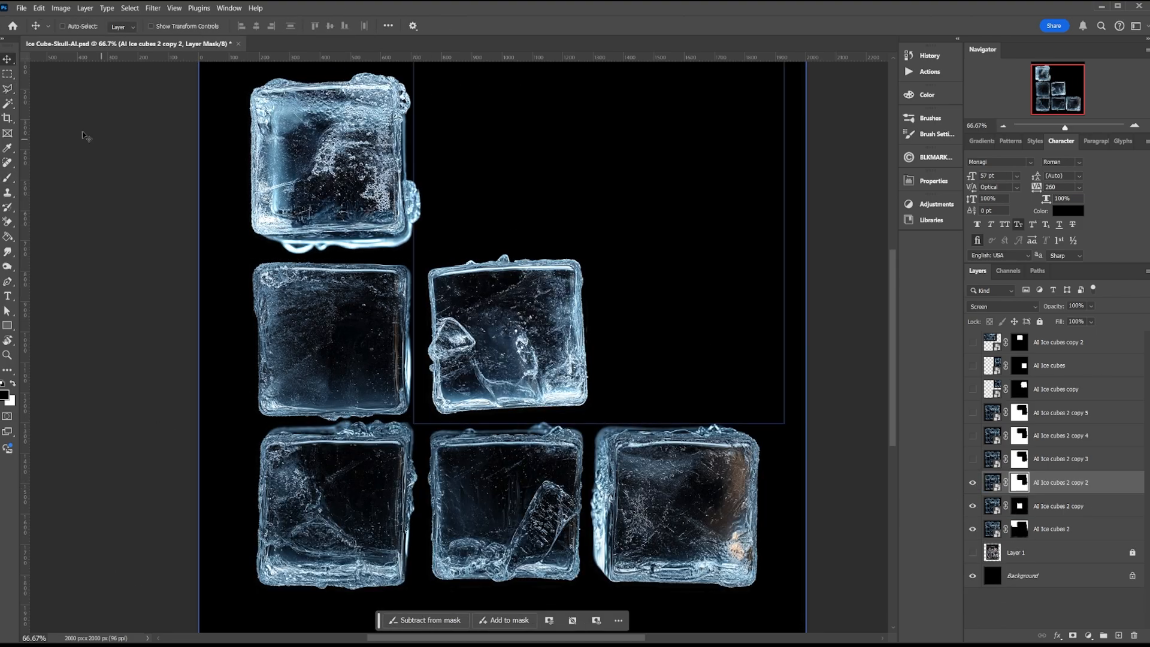
Lasso the middle-left cube on AI Ice cubes 2 copy 2, invert the selection and paint the other cubes out on the mask.
key(l)
click(258, 253)
click(411, 262)
click(423, 327)
click(246, 262)
click(258, 254)
right_click(210, 294)
click(243, 319)
key(b)
mouse_move(719, 521)
mouse_down()
mouse_move(264, 587)
mouse_move(414, 244)
mouse_move(94, 210)
mouse_up()
drag(610, 363, 509, 335)
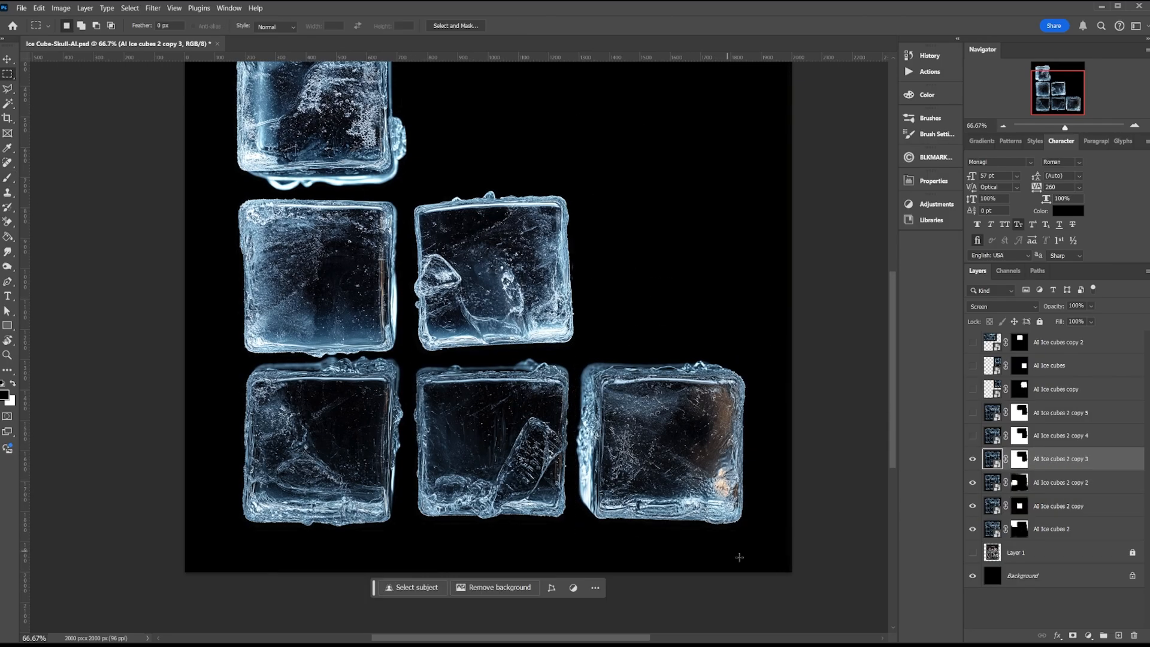
Isolate the bottom-right cube on AI Ice cubes 2 copy 3 by painting its mask black outside a rectangular selection.
drag(752, 547, 572, 344)
right_click(616, 399)
click(650, 157)
click(1019, 459)
key(b)
mouse_move(491, 443)
mouse_down()
mouse_move(688, 459)
mouse_move(258, 114)
mouse_up()
drag(130, 110, 154, 177)
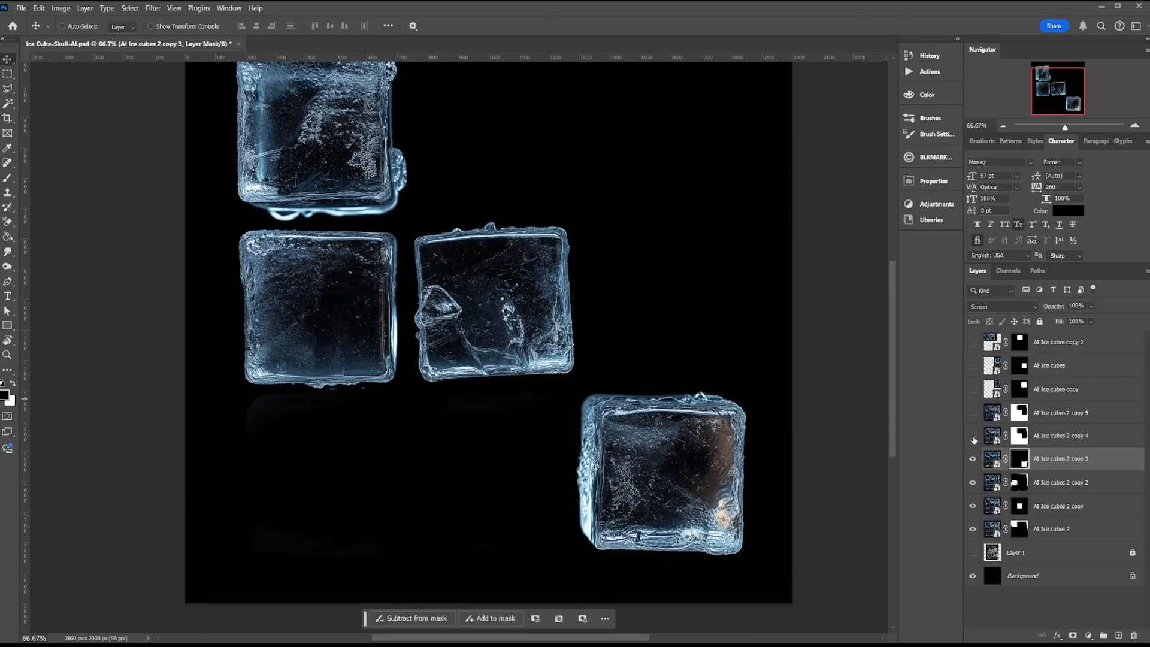
Isolate the bottom-middle cube on AI Ice cubes 2 copy 4 by painting its mask black outside a rectangular selection, and deselect.
key(m)
drag(571, 556, 411, 386)
right_click(458, 451)
click(492, 210)
key(b)
mouse_move(749, 419)
mouse_down()
mouse_move(498, 503)
mouse_move(356, 333)
mouse_move(686, 126)
mouse_up()
key(ctrl+d)
Show AI Ice cubes 2 copy 5 and lasso its bottom-left cube to mask out all the other cubes.
click(972, 413)
click(1060, 413)
key(l)
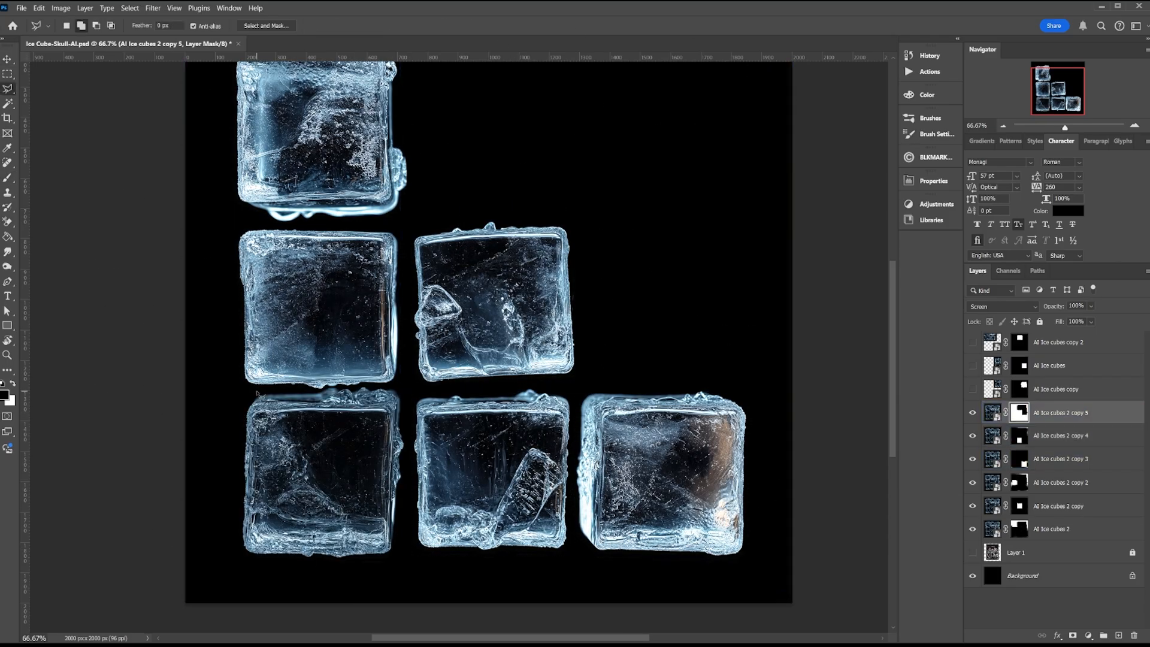
mouse_move(256, 396)
mouse_down()
mouse_move(406, 550)
mouse_move(261, 396)
mouse_up()
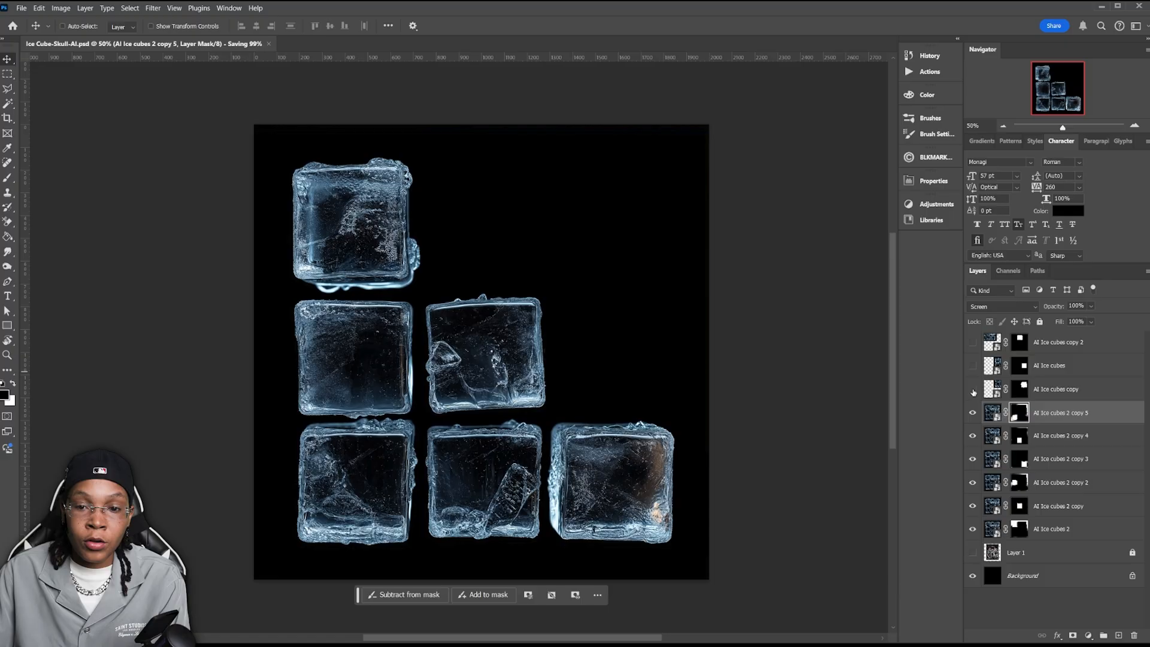
Restore the visibility of AI Ice cubes copy, AI Ice cubes and AI Ice cubes copy 2.
click(972, 389)
click(972, 365)
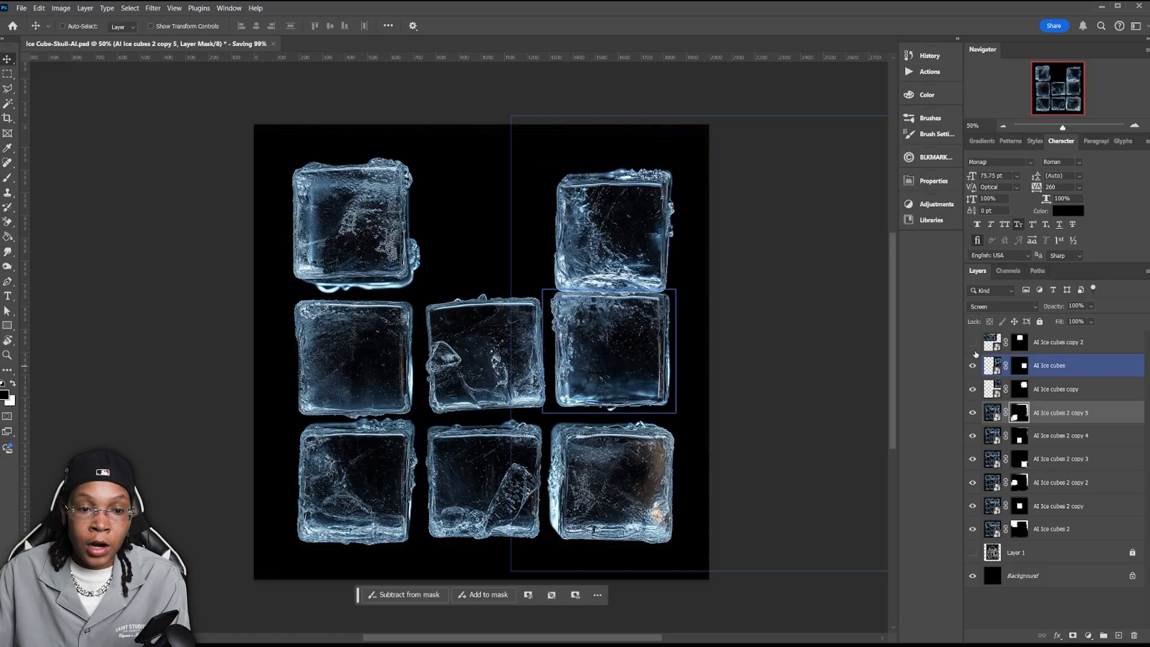
click(972, 342)
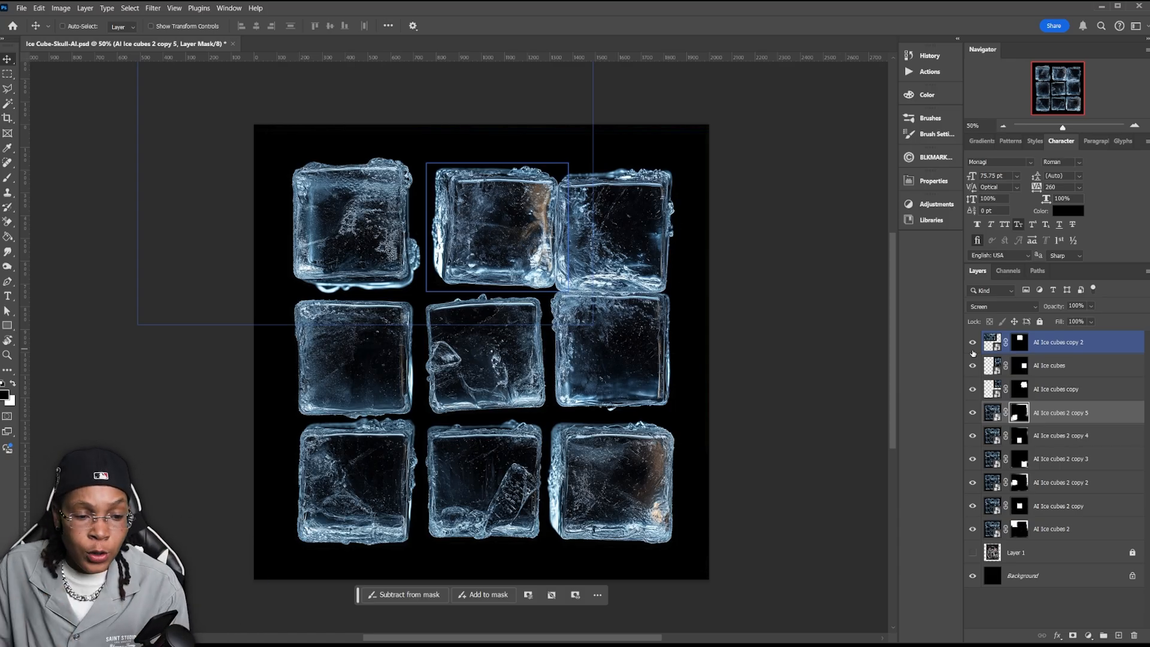
Select the centre cube's layer, AI Ice cubes 2 copy, and save the document.
drag(356, 597, 356, 604)
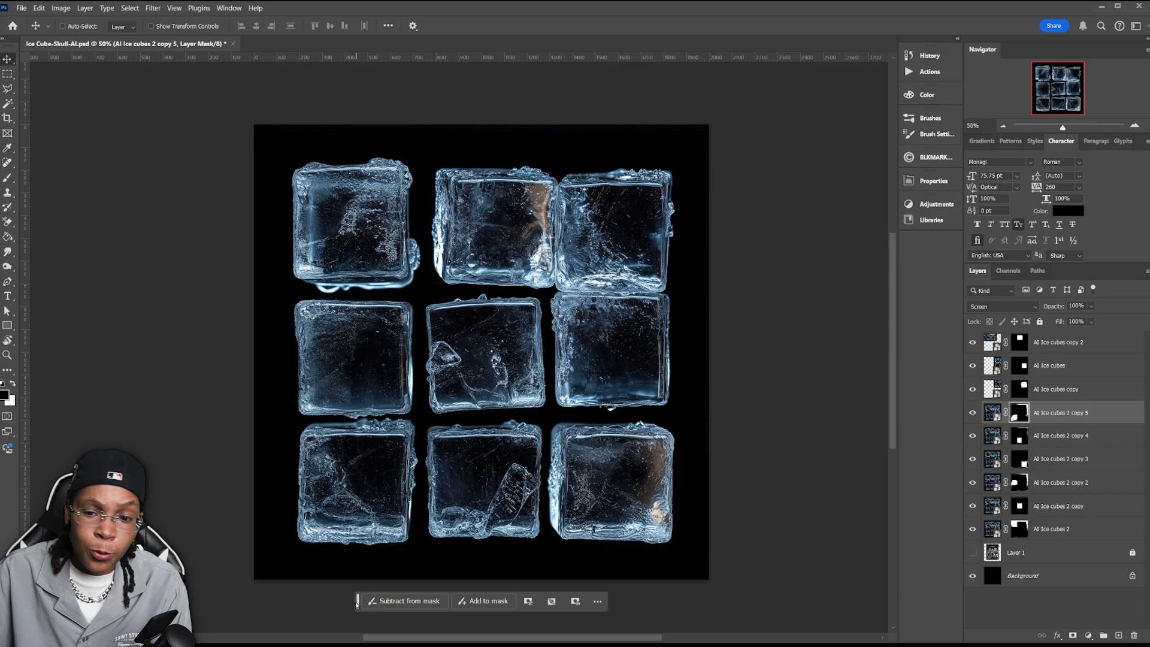
ctrl+click(465, 381)
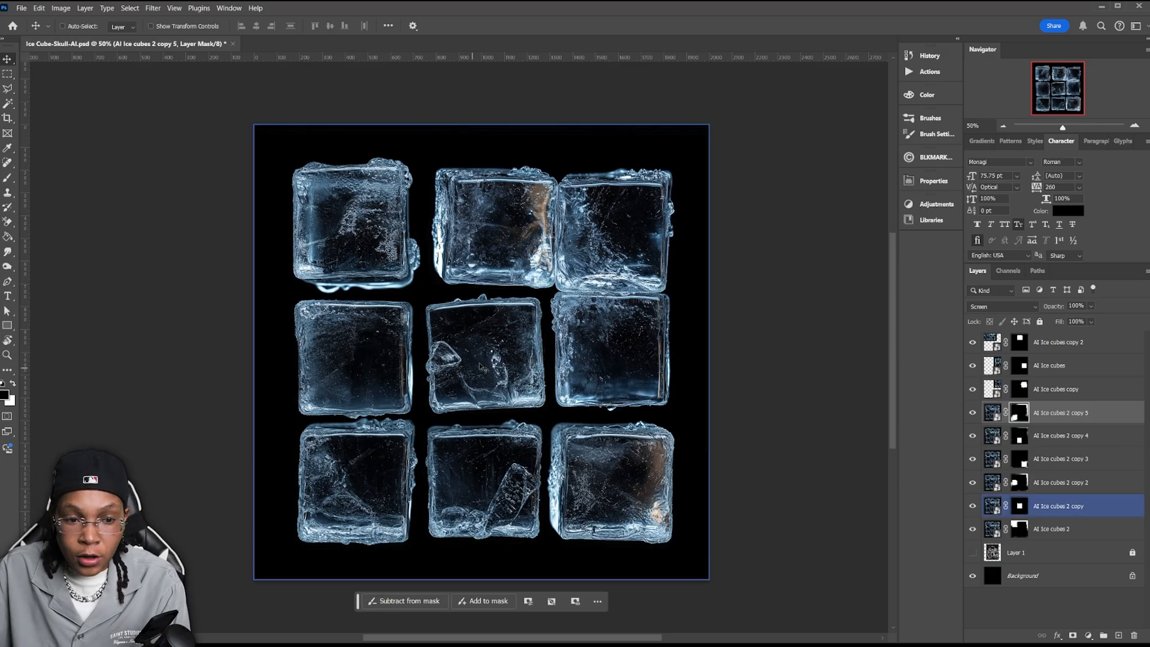
key(ctrl+s)
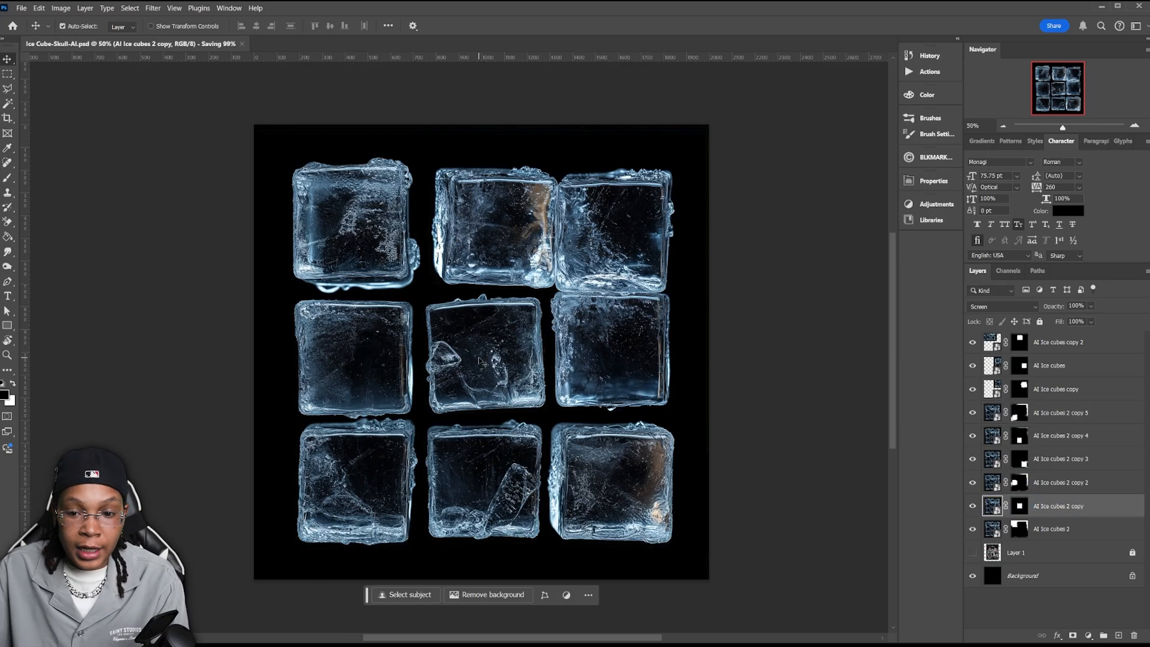
Check on the canvas which layer each cube of the grid belongs to.
ctrl+click(601, 364)
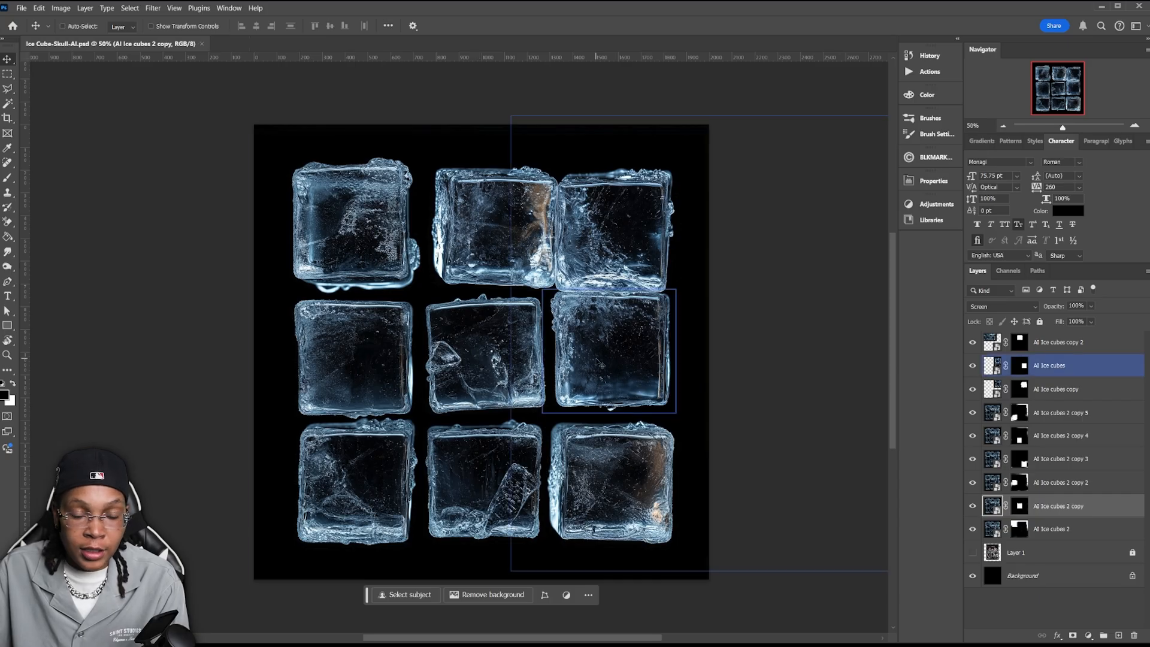
ctrl+click(364, 490)
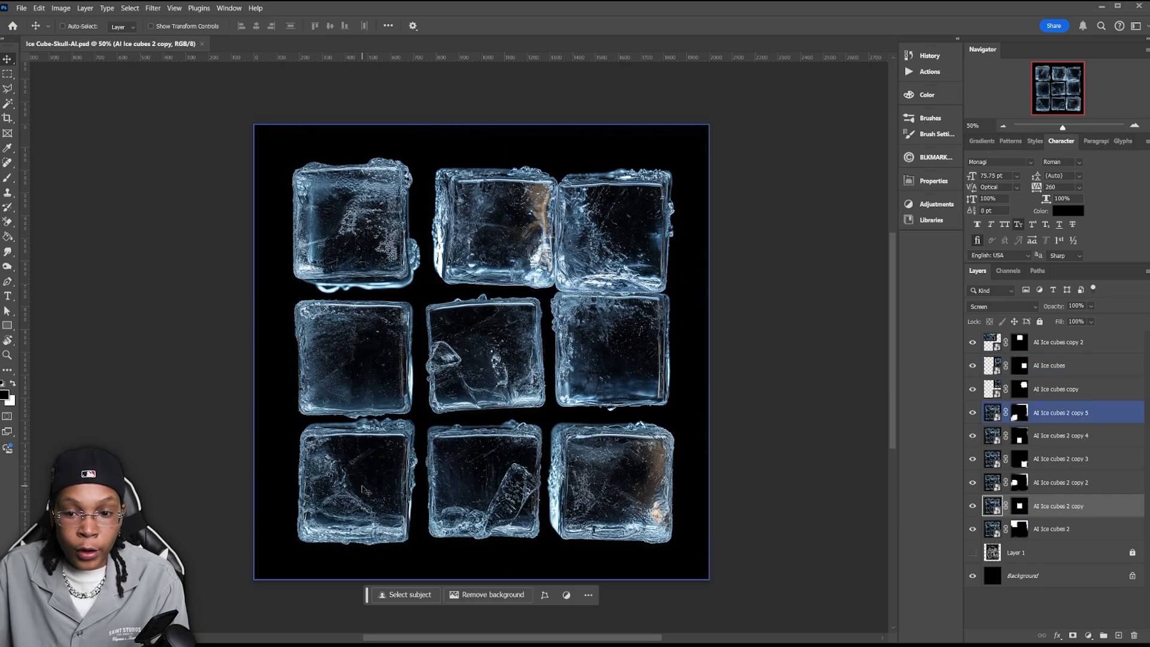
ctrl+click(463, 498)
ctrl+click(629, 503)
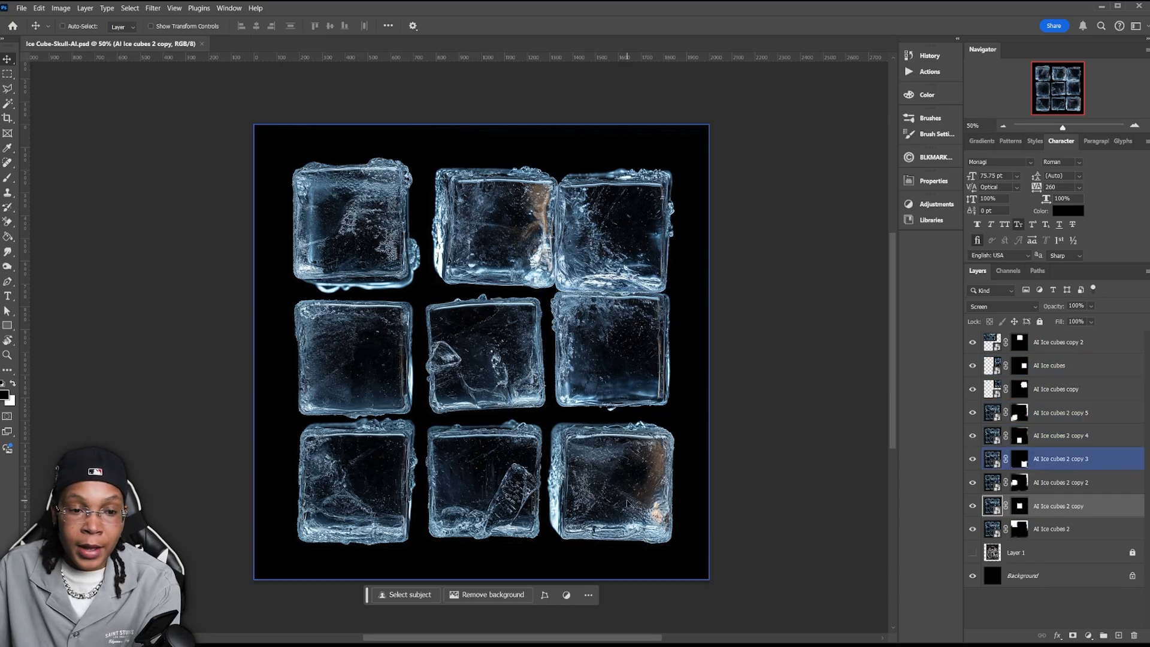
ctrl+click(620, 376)
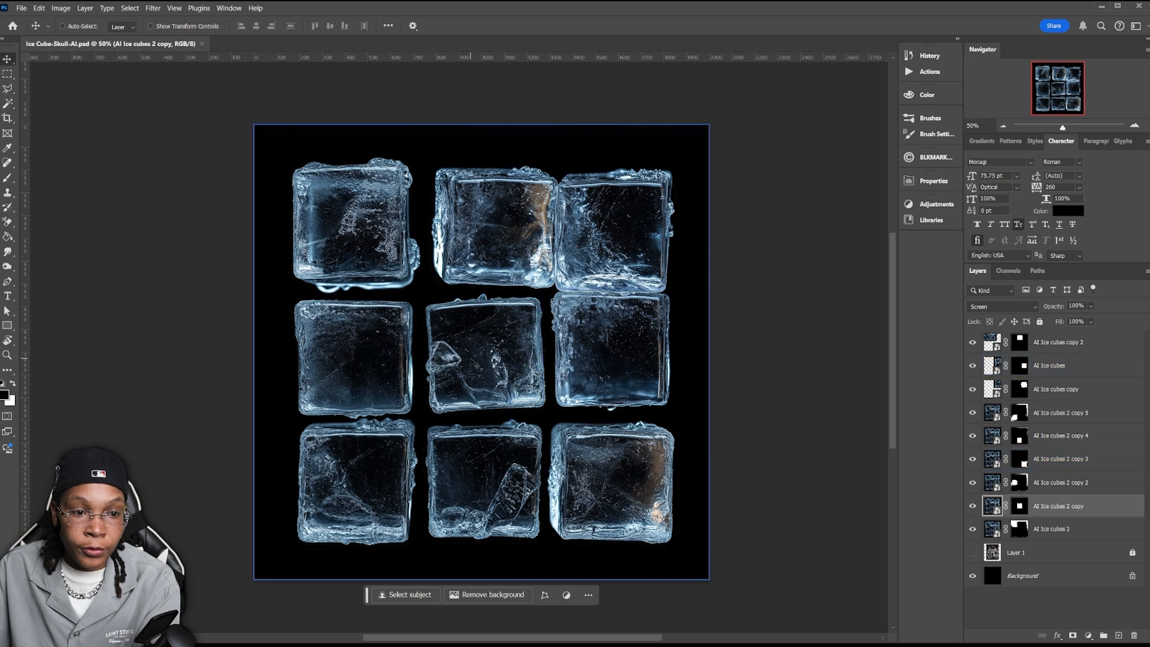
ctrl+click(468, 296)
ctrl+click(641, 239)
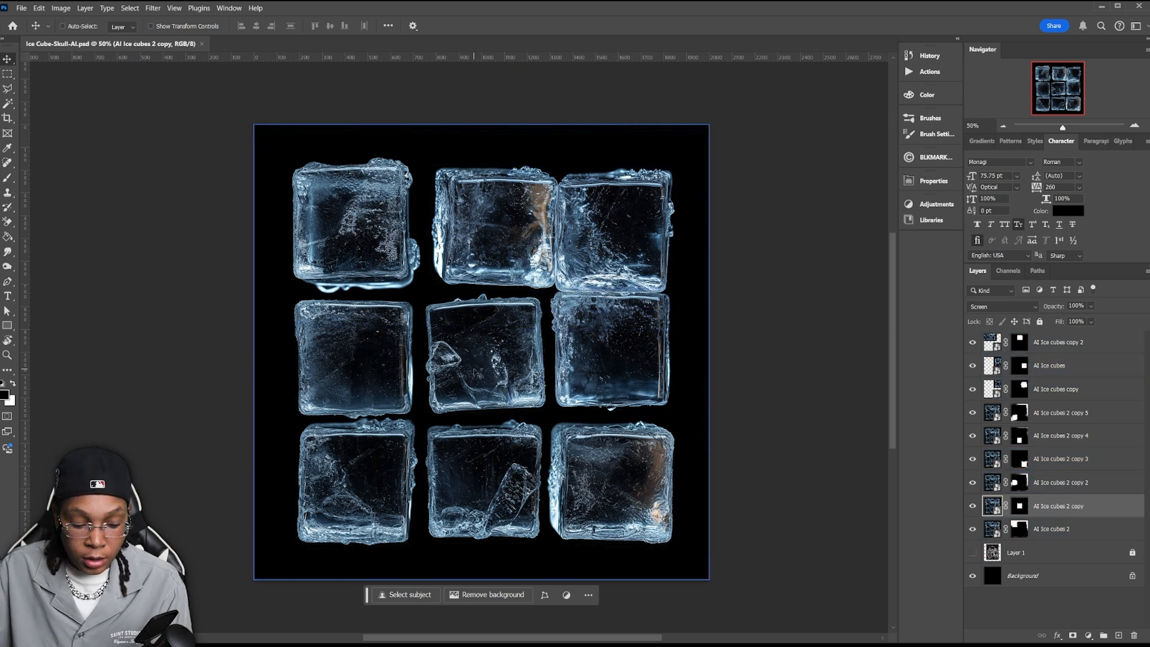
Move the centre cube up and right toward its neighbours and turn it upside down with Free Transform.
drag(475, 372, 490, 361)
key(ctrl+t)
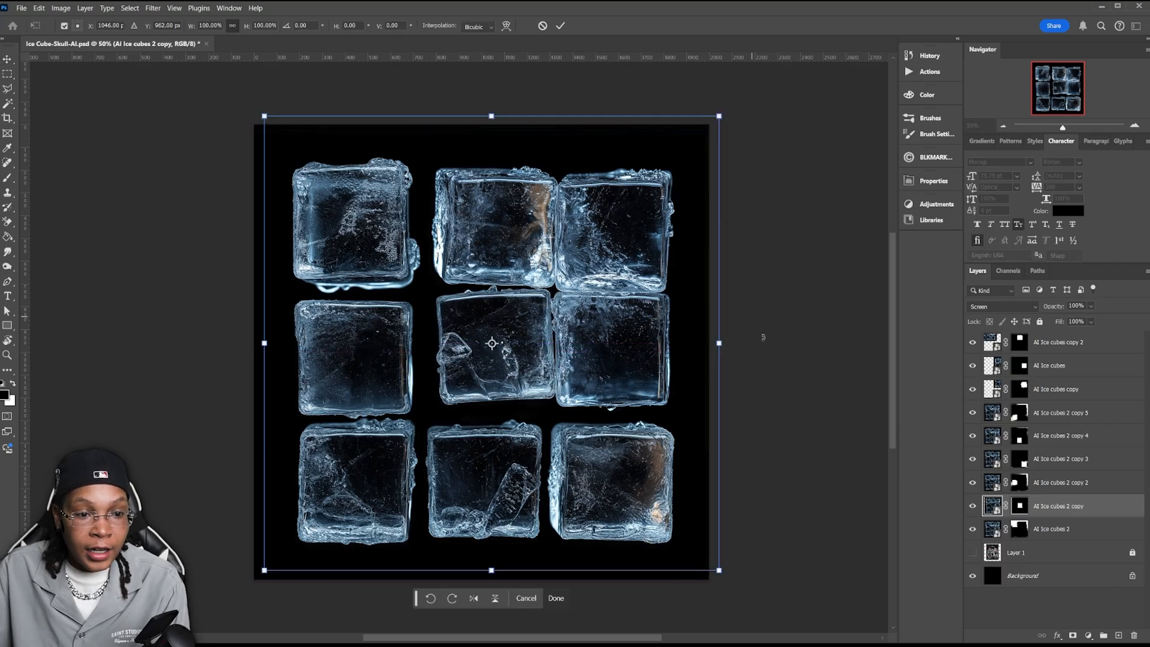
drag(763, 337, 425, 328)
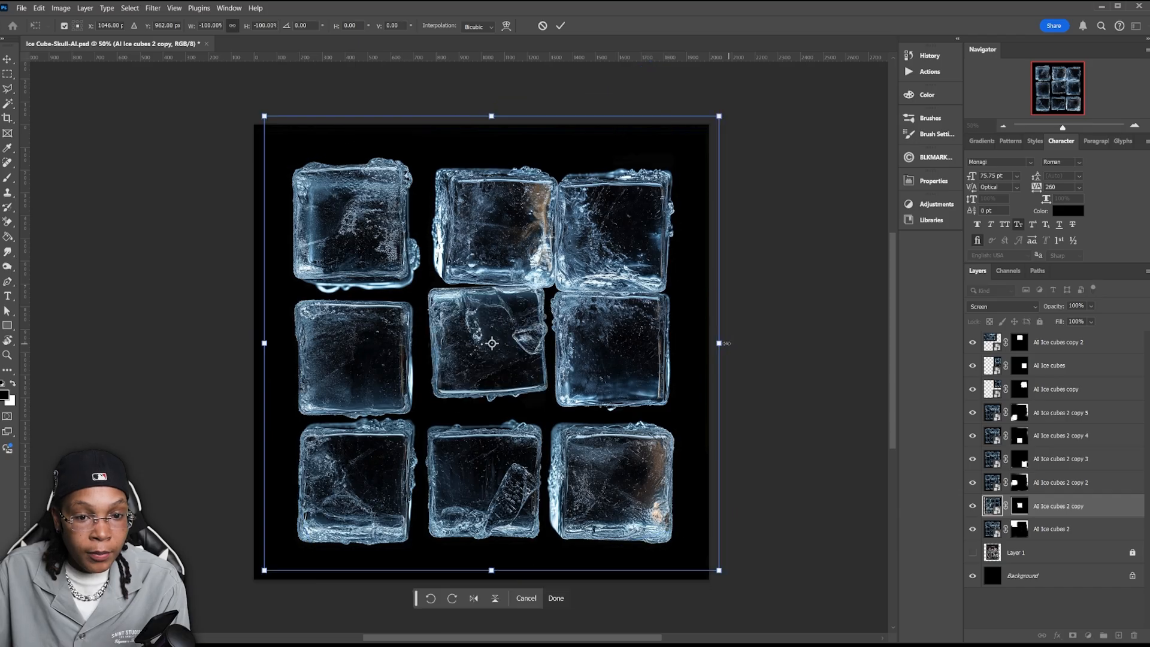
Scale the centre cube to 102.82% and rotate it to -177.14°, fitting it snugly under the top-middle cube, and apply the transform.
drag(719, 343, 738, 343)
drag(664, 348, 659, 354)
drag(744, 354, 745, 367)
drag(593, 376, 599, 371)
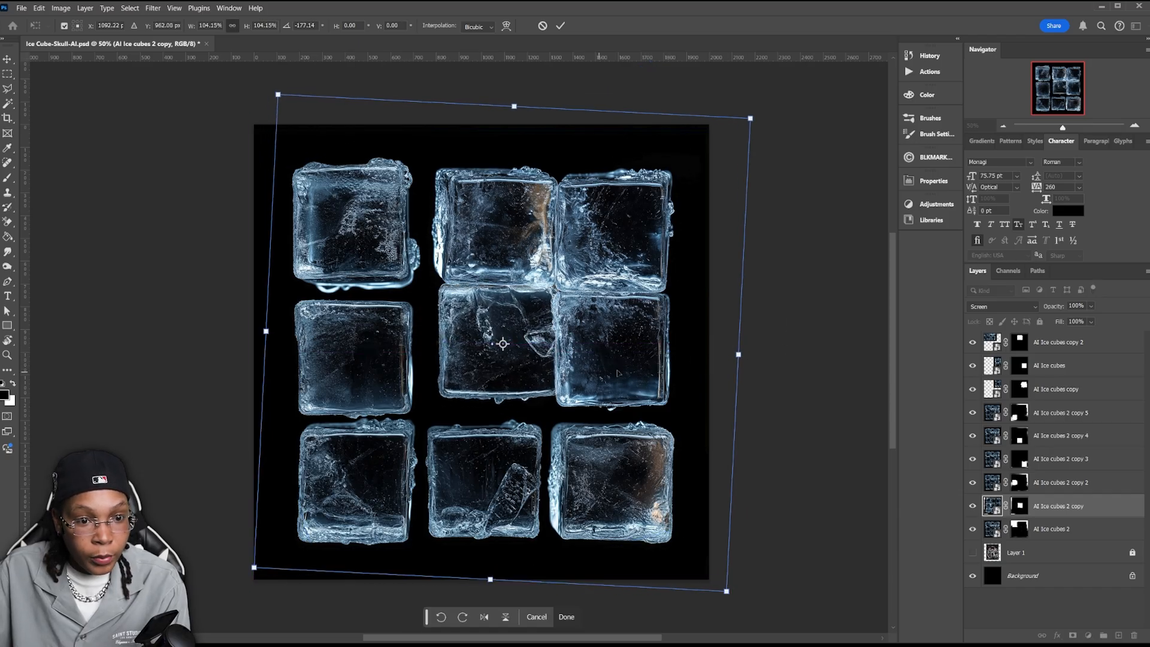
drag(741, 354, 734, 354)
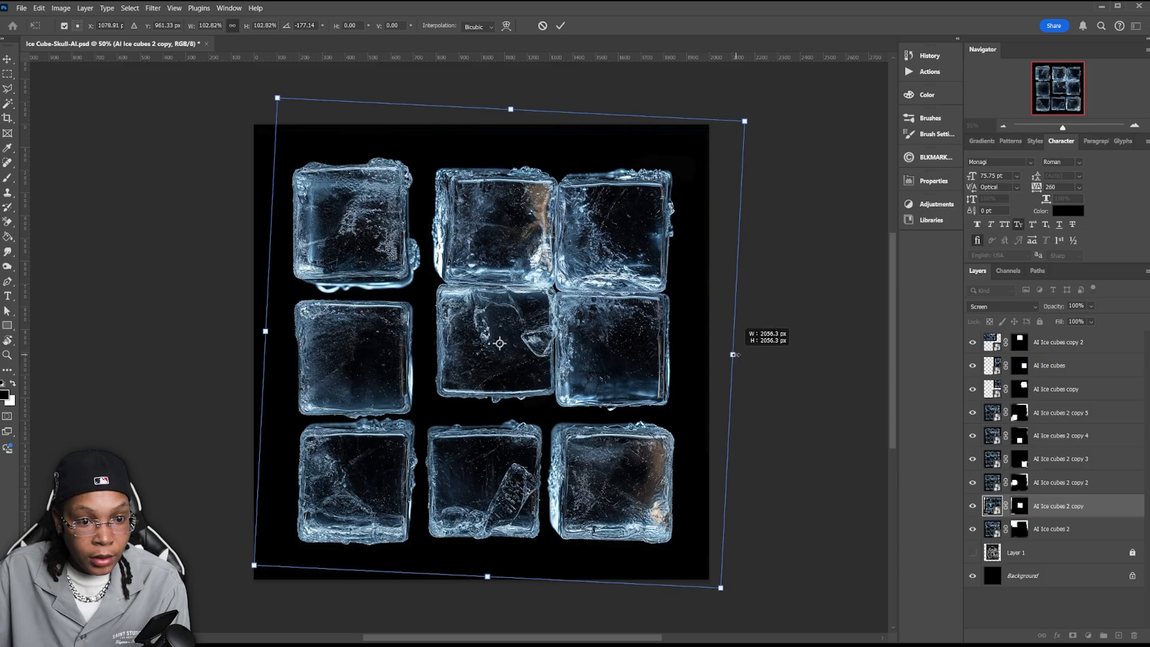
key(Return)
Move the bottom-middle cube up and right under the centre cube and the bottom-right cube up against its neighbours.
click(470, 487)
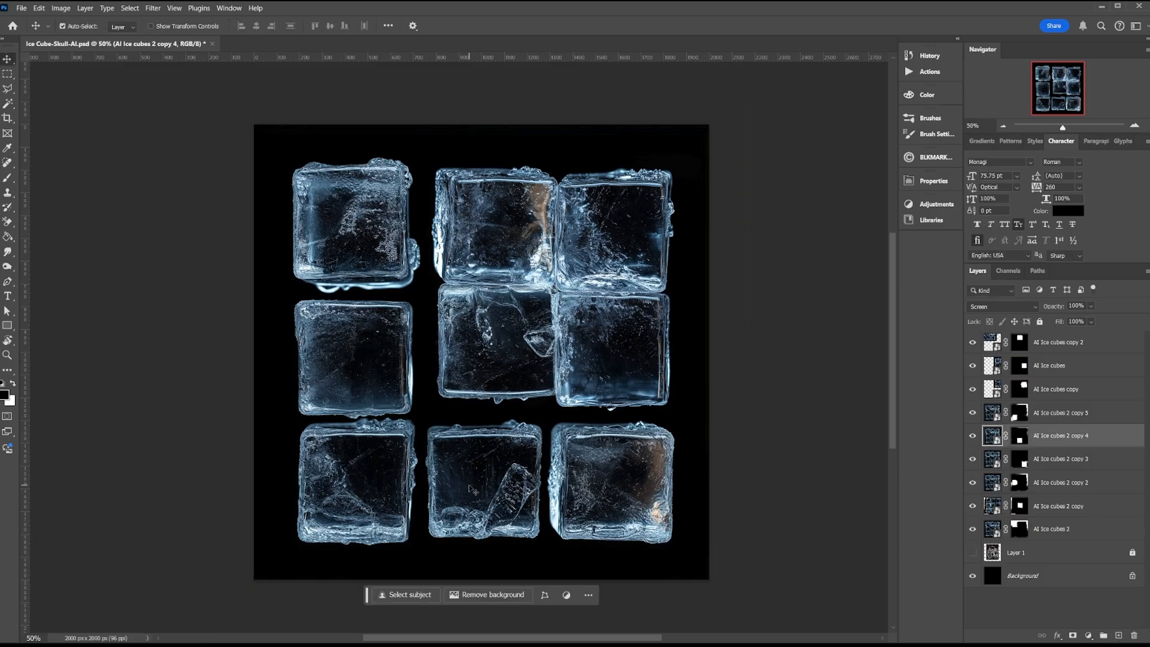
key(ctrl)
drag(470, 487, 483, 467)
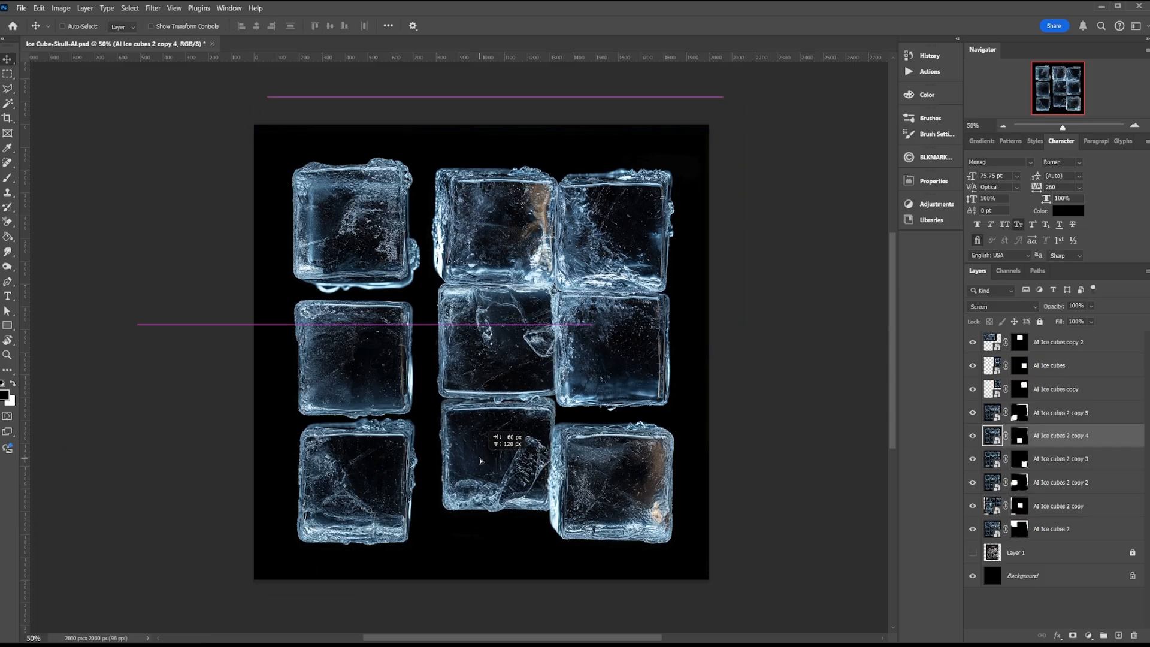
drag(601, 510, 607, 490)
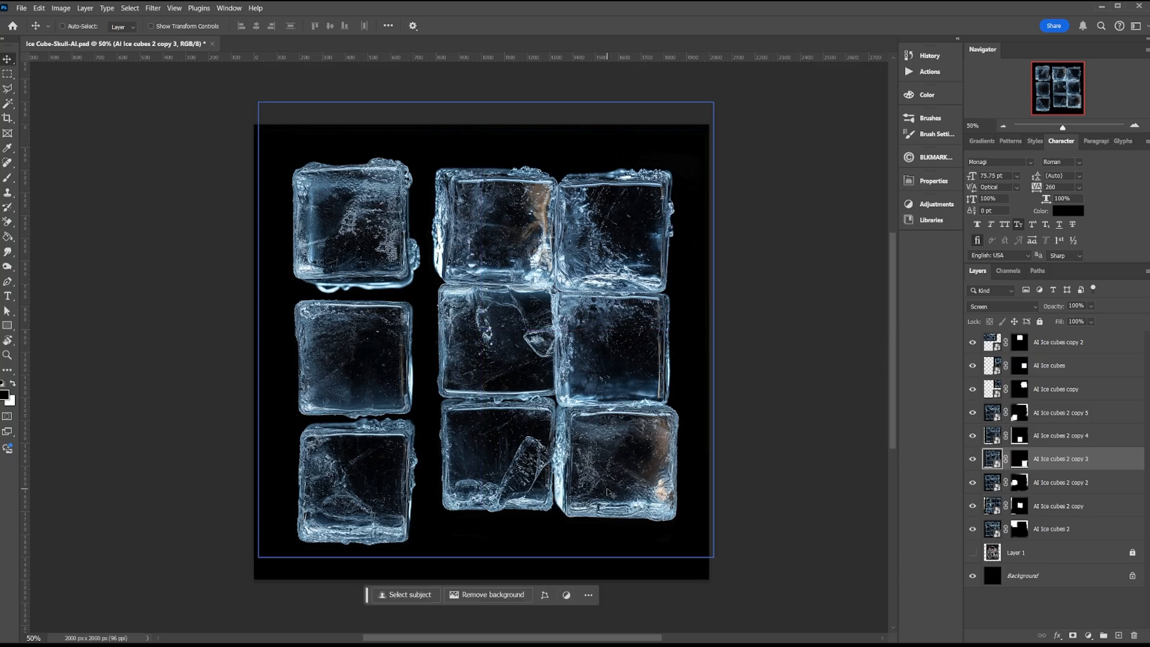
Try turning the bottom-right cube a quarter turn with Free Transform and moving it back to the lower part of the grid.
key(ctrl+t)
drag(737, 504, 647, 84)
drag(580, 203, 564, 501)
key(Return)
Paint out the faint remnant near the bottom-right cube on the layer mask of AI Ice cubes 2 copy 5.
click(664, 449)
key(ctrl+backslash)
key(b)
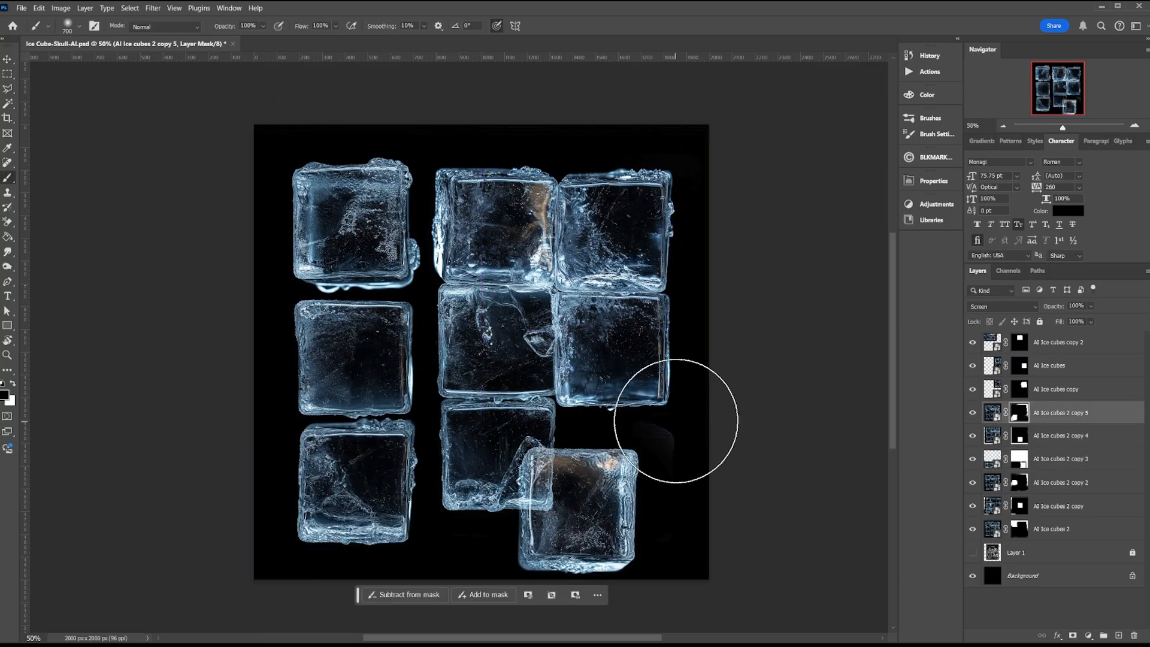
click(1017, 482)
click(668, 437)
Rotate the bottom-right cube, AI Ice cubes 2 copy 3, by 90° and fit it tightly against the neighbouring cubes.
click(993, 459)
key(v)
drag(580, 508, 614, 466)
key(ctrl+t)
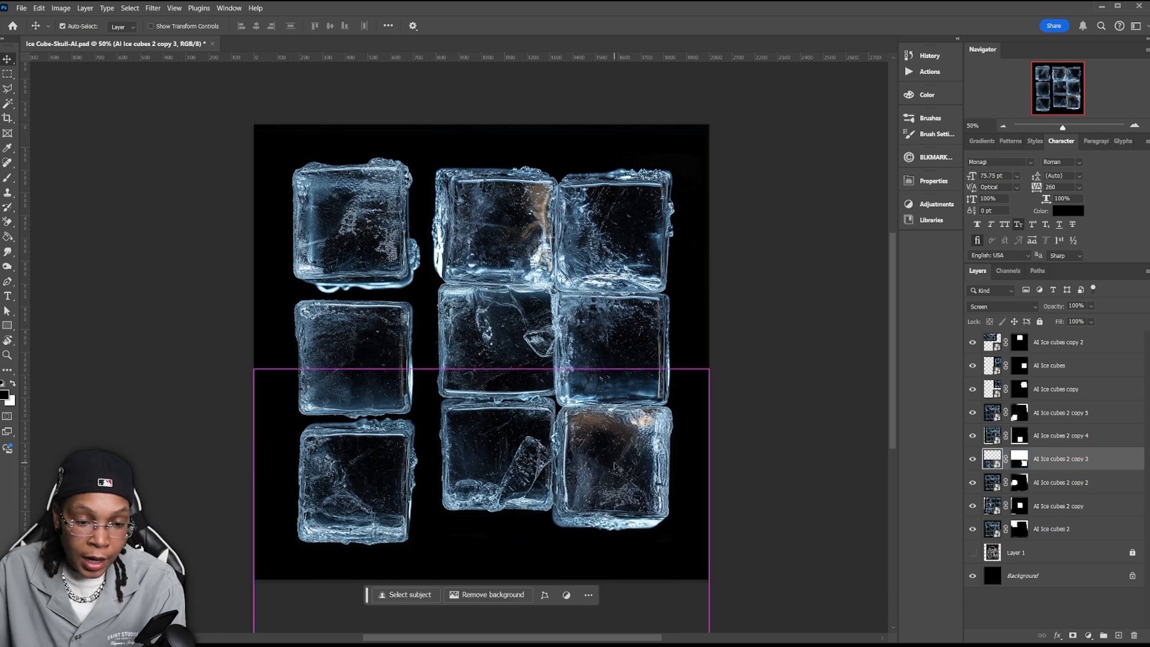
drag(738, 448, 718, 590)
drag(593, 623, 597, 277)
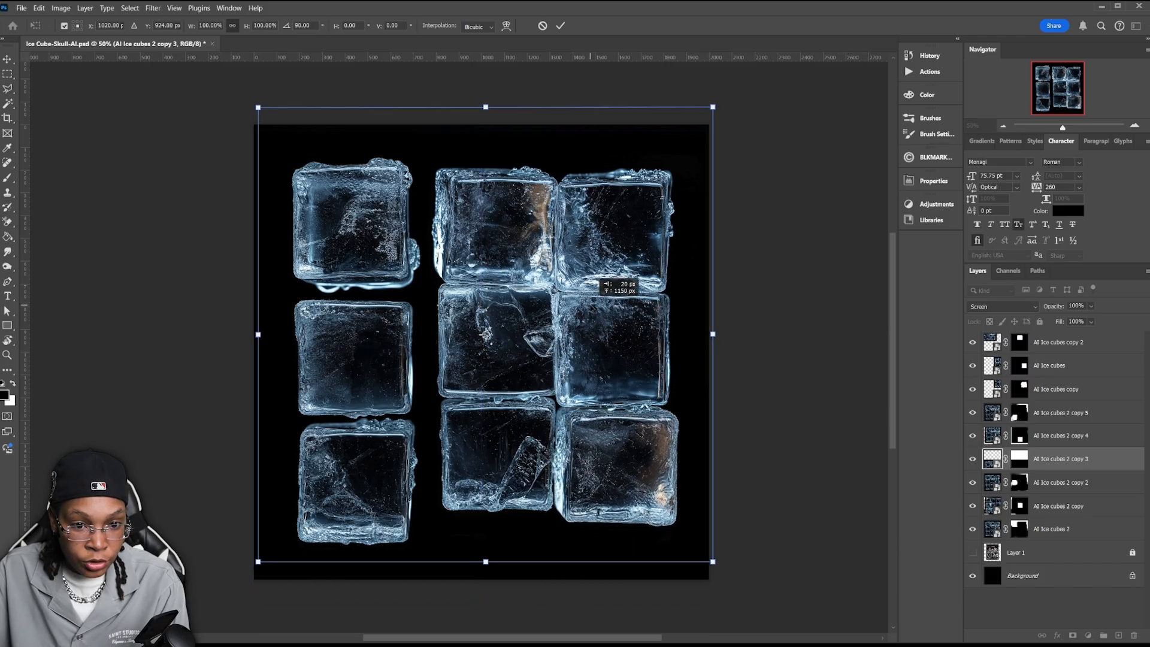
key(Return)
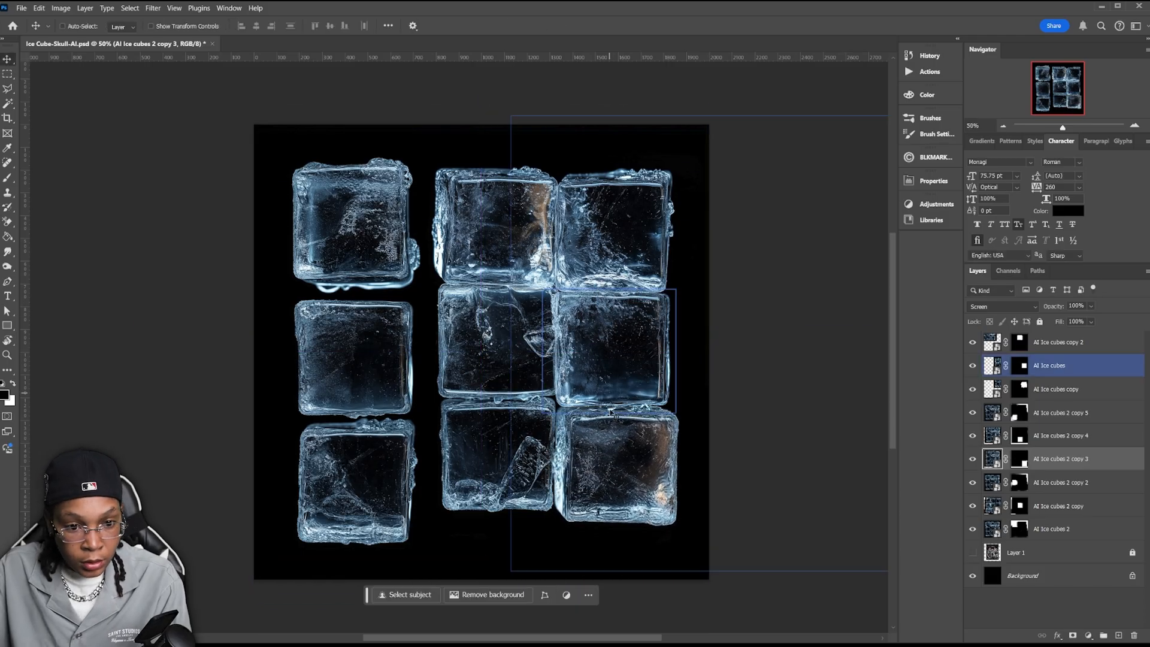
drag(605, 482, 599, 476)
Move the bottom-left cube up and right and enlarge it slightly with Free Transform.
drag(362, 505, 383, 463)
key(ctrl+t)
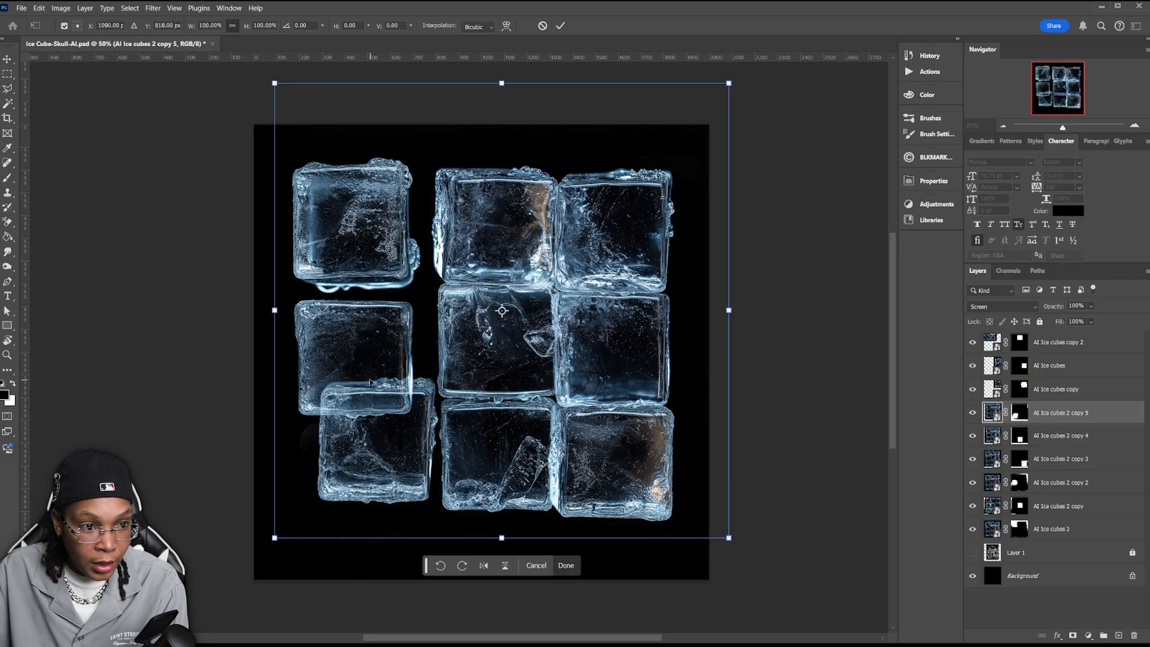
drag(276, 309, 231, 310)
key(Return)
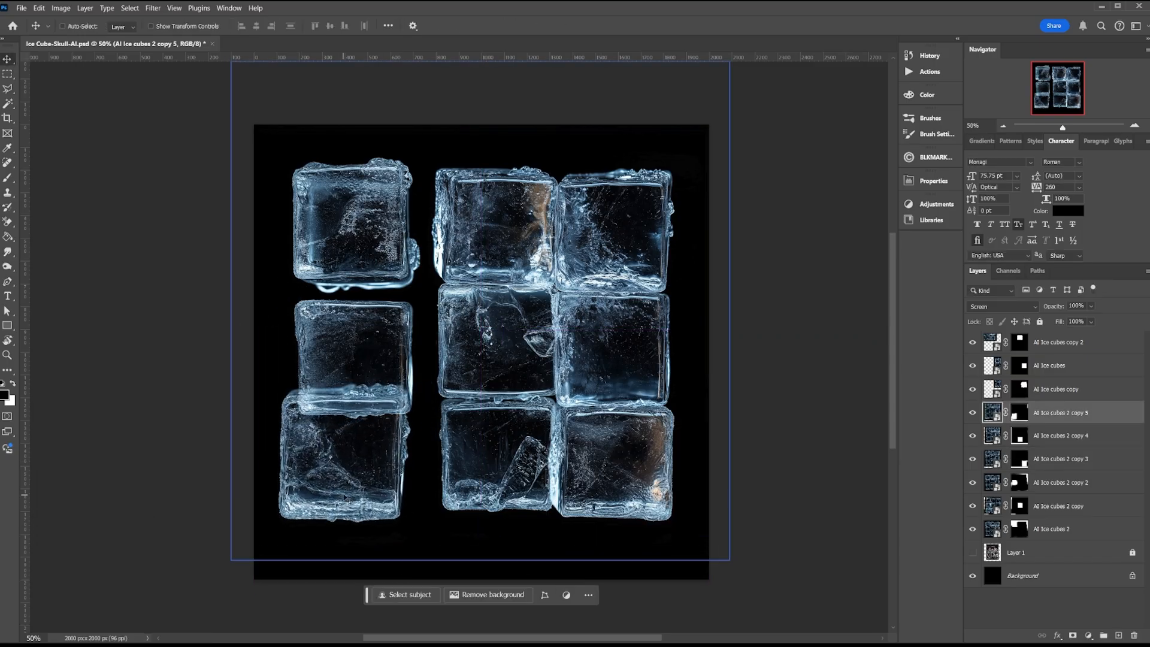
Rotate the bottom-left cube a quarter turn counterclockwise and place it tightly beside the bottom-middle cube.
drag(341, 496, 372, 487)
key(ctrl+t)
drag(773, 396, 519, 268)
key(Return)
drag(623, 412, 344, 419)
key(shift+Up)
key(shift+Right)
key(shift+Up)
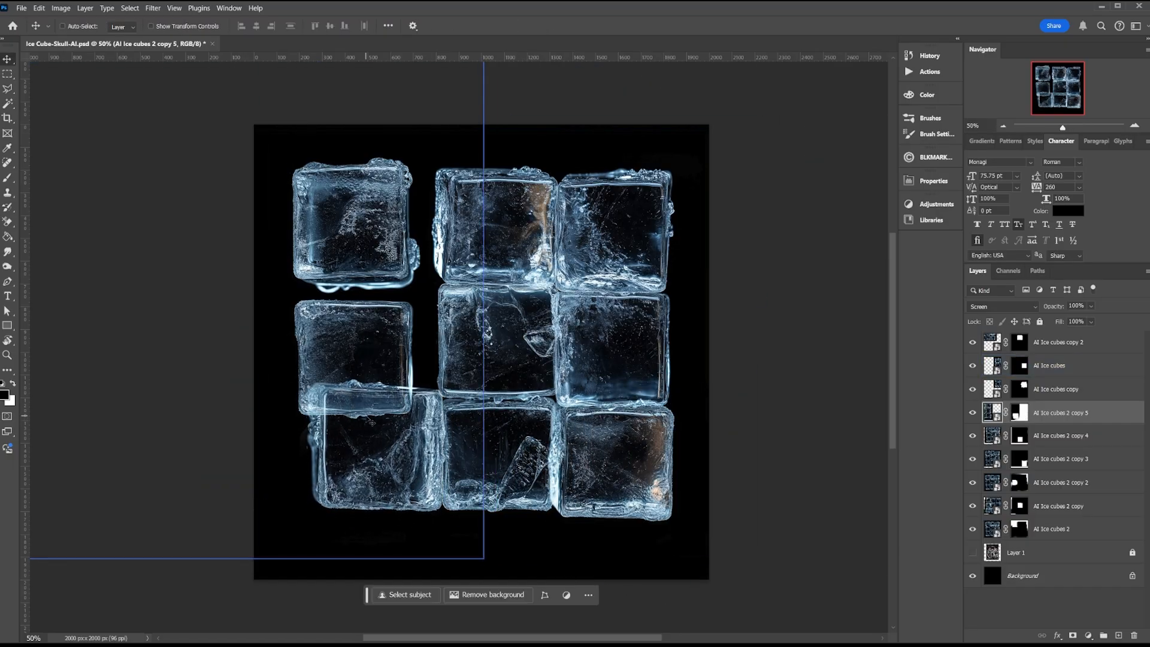
Save the document and move the middle-left cube up and right against the centre cube.
key(ctrl+s)
drag(349, 368, 362, 359)
key(ctrl+z)
ctrl+drag(350, 351, 380, 328)
Rotate the top-left cube by -90° with Free Transform and fit it above the middle-left cube, beside the top-middle one.
ctrl+drag(358, 254, 351, 238)
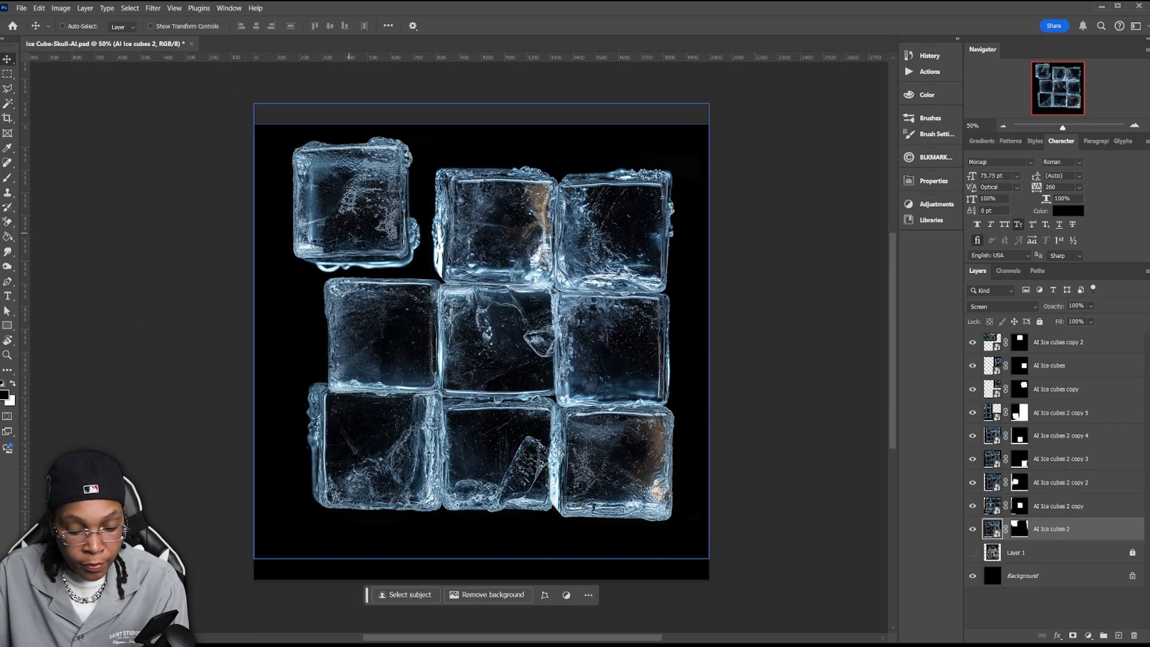
key(ctrl+t)
drag(719, 180, 503, 271)
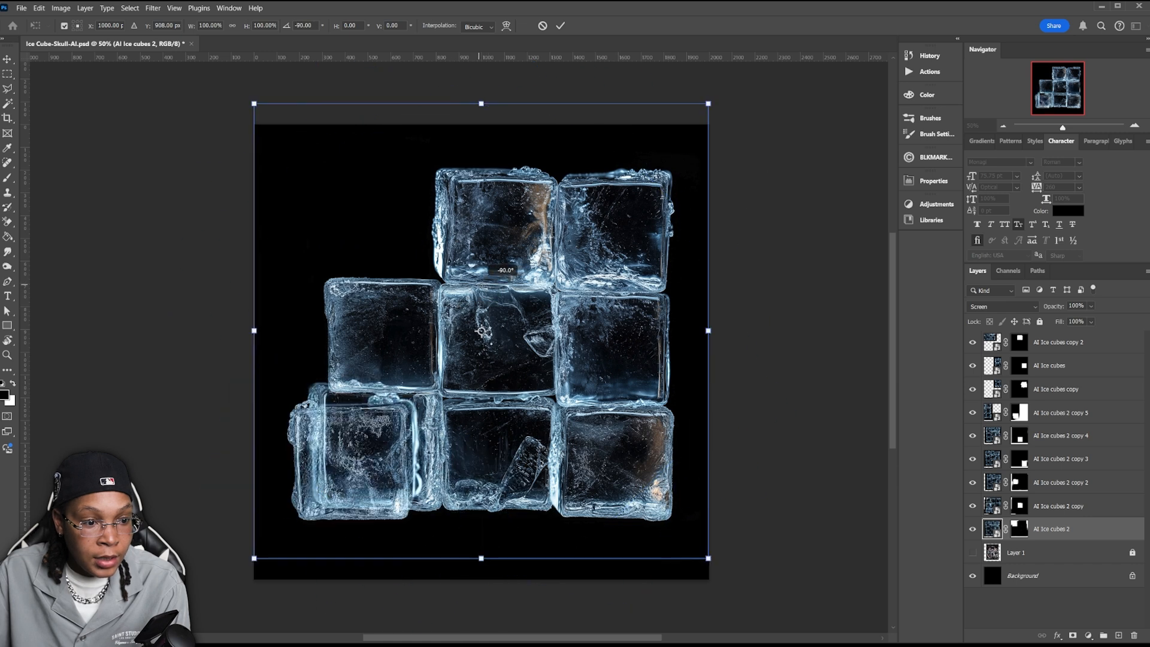
key(Return)
drag(382, 506, 402, 276)
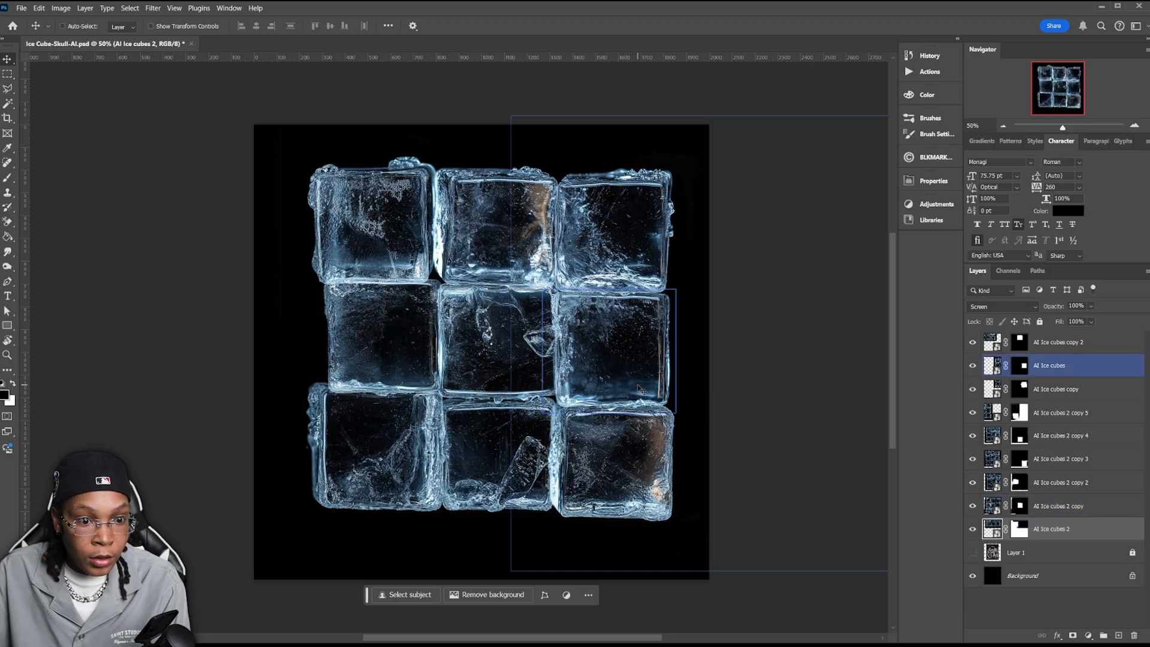
Group all nine ice cube layers, name the group ICE CUBES and centre the grid on the canvas.
click(1059, 342)
shift+click(1052, 529)
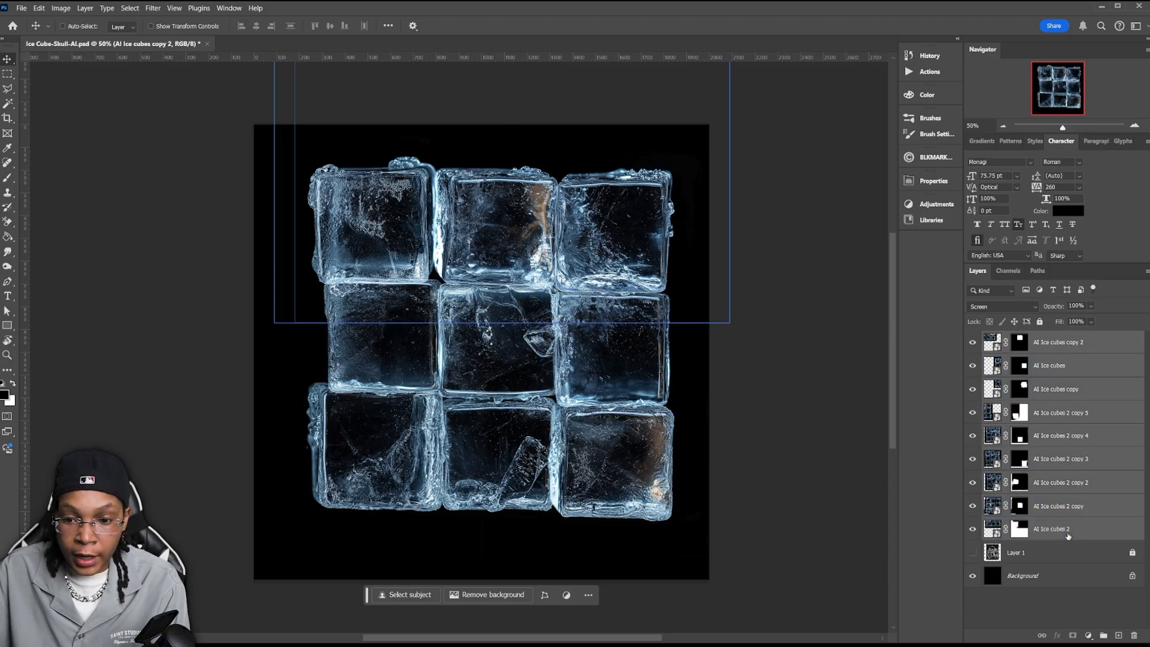
click(1103, 635)
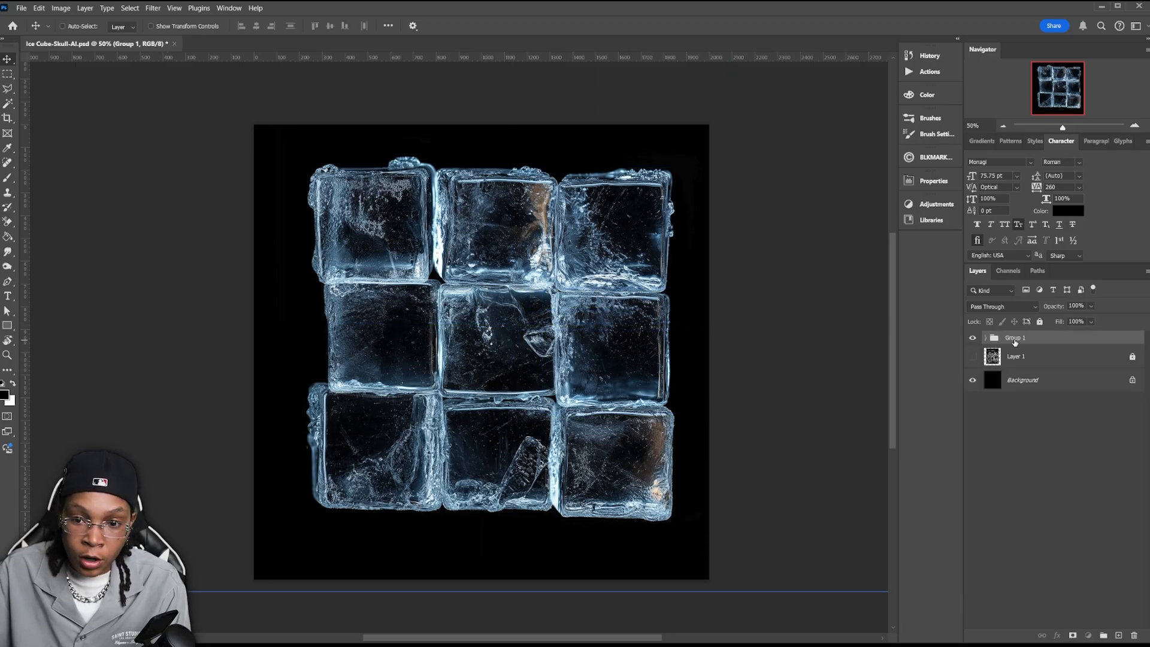
text(ICE CUBES)
key(Return)
drag(641, 351, 626, 357)
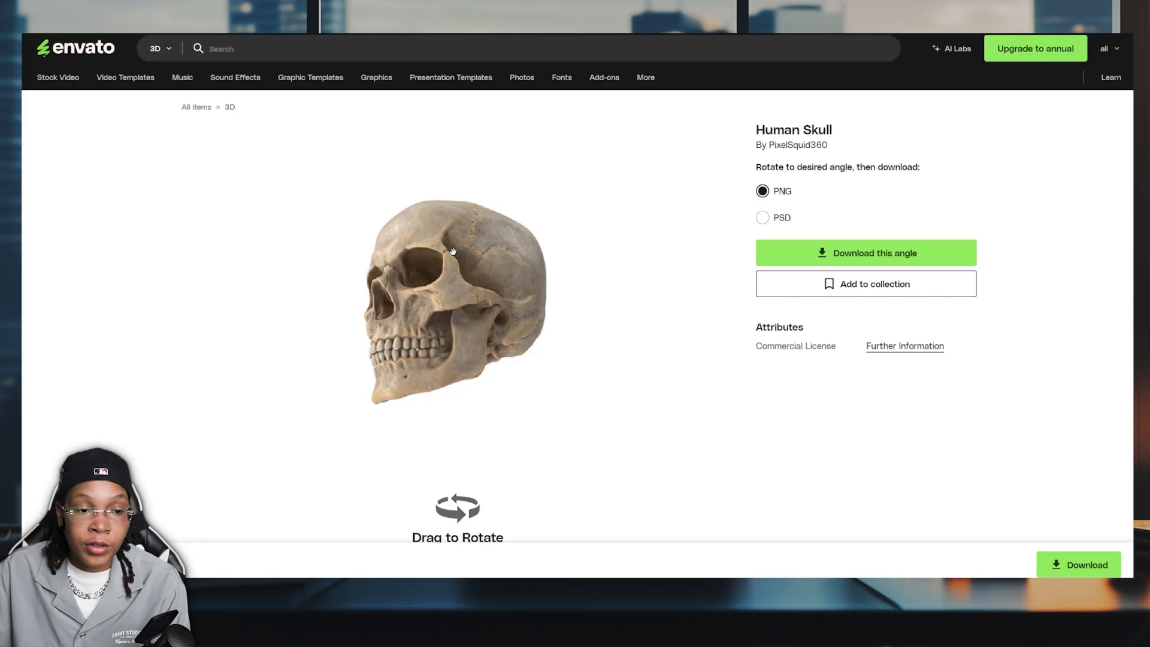
Switch to Envato, rotate the Human Skull model to different angles and download the chosen angle as a PNG.
mouse_move(485, 252)
mouse_down()
mouse_move(448, 230)
mouse_move(441, 239)
mouse_move(467, 191)
mouse_move(526, 328)
mouse_move(446, 281)
mouse_move(464, 262)
mouse_up()
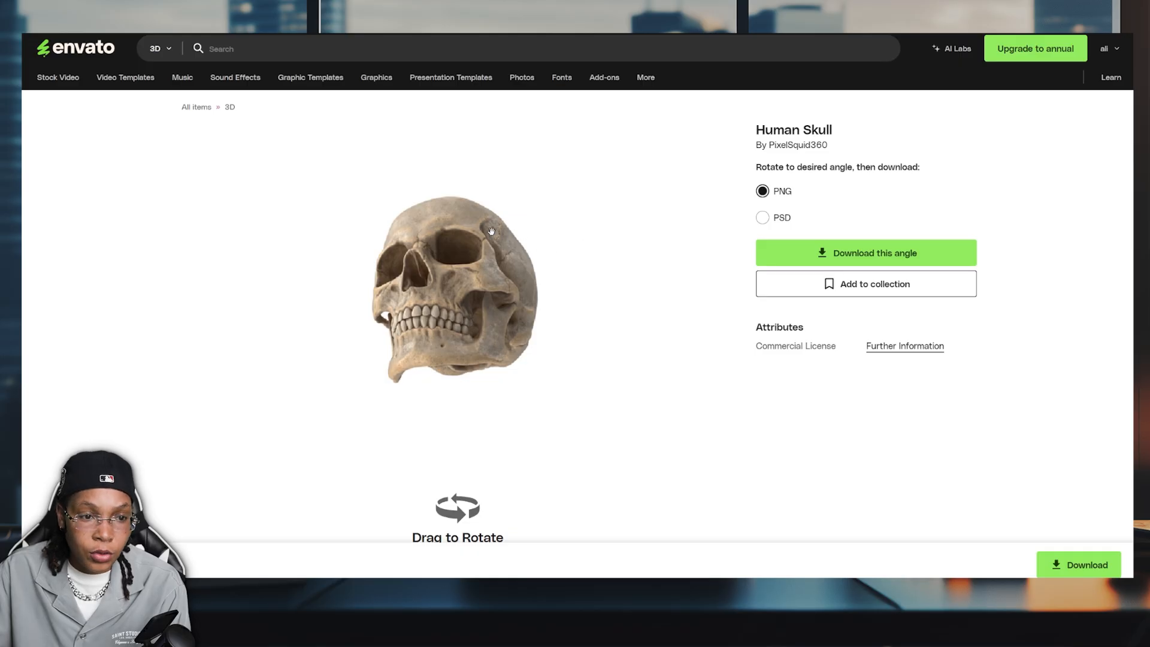
drag(492, 232, 487, 233)
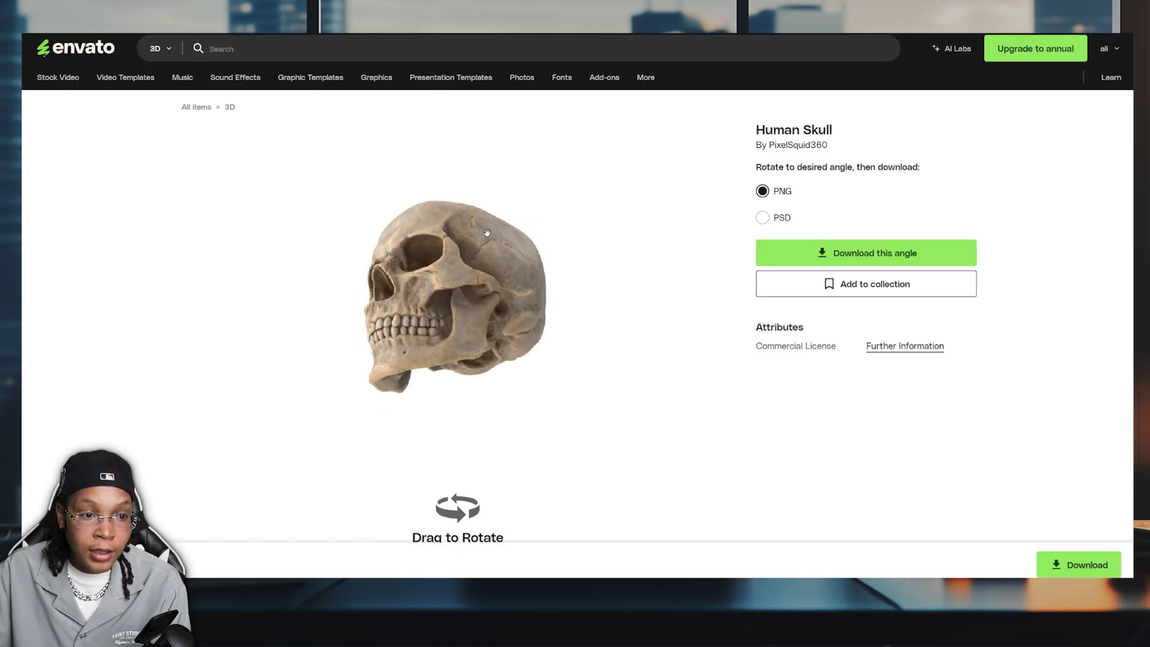
click(836, 264)
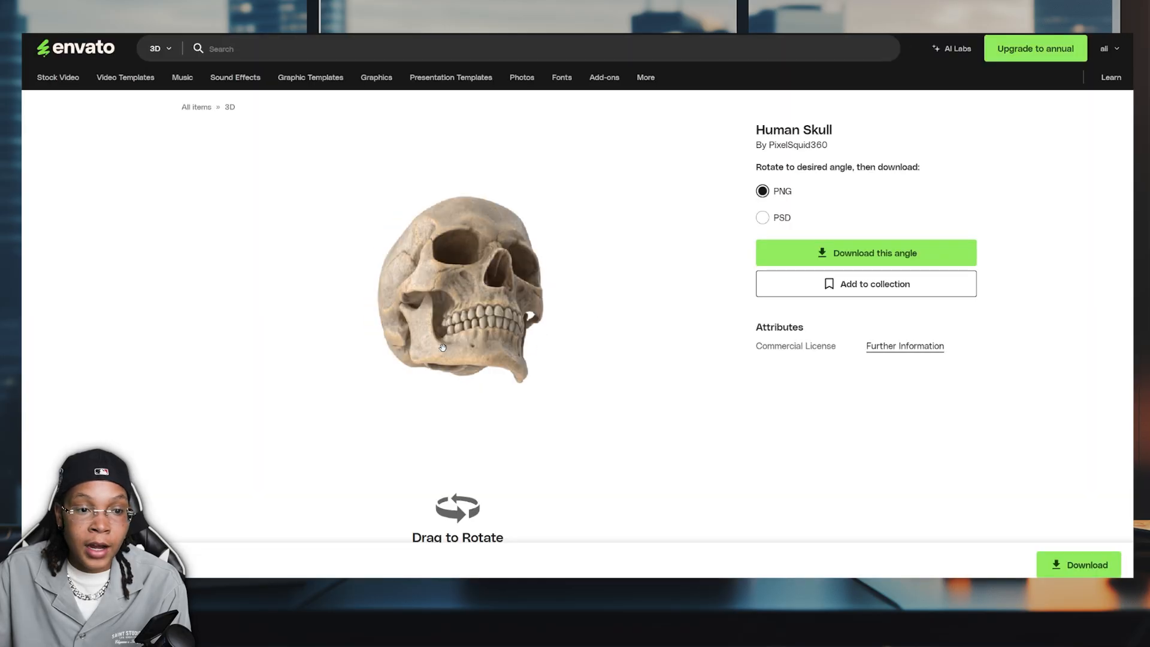
drag(443, 347, 445, 356)
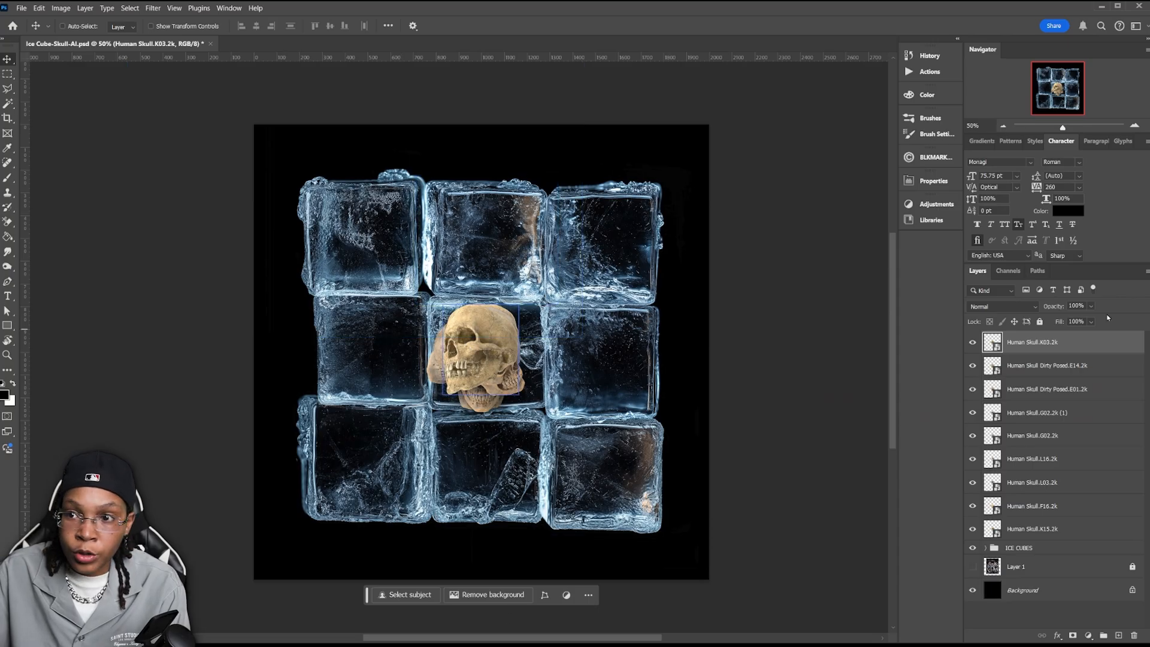
Switch back to Photoshop and hide all nine skull layers, from Human Skull.K15.2k up to Human Skull.K03.2k.
click(974, 528)
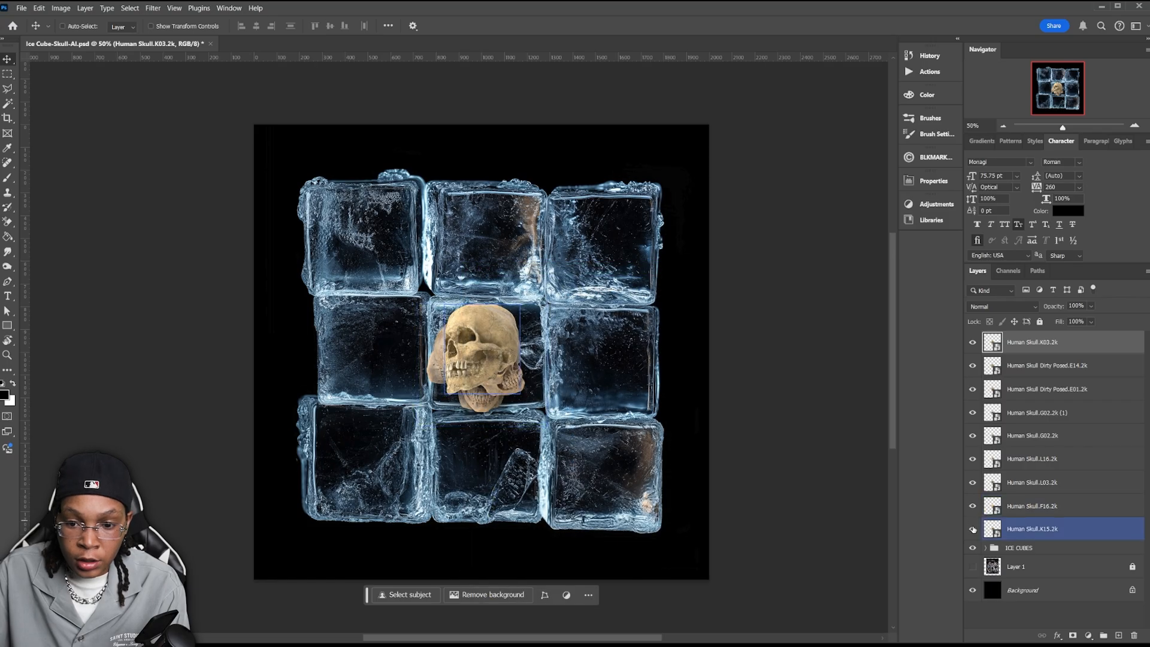
click(973, 342)
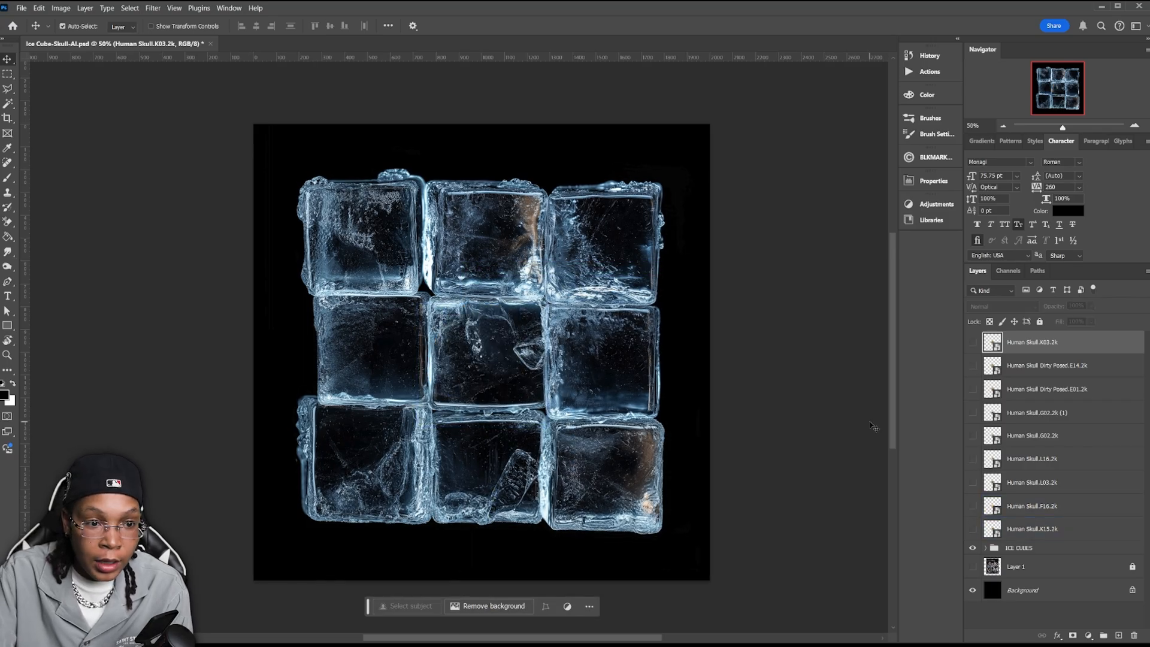
Show the Human Skull.K15.2k layer and move its skull into the middle-left ice cube.
key(ctrl+plus)
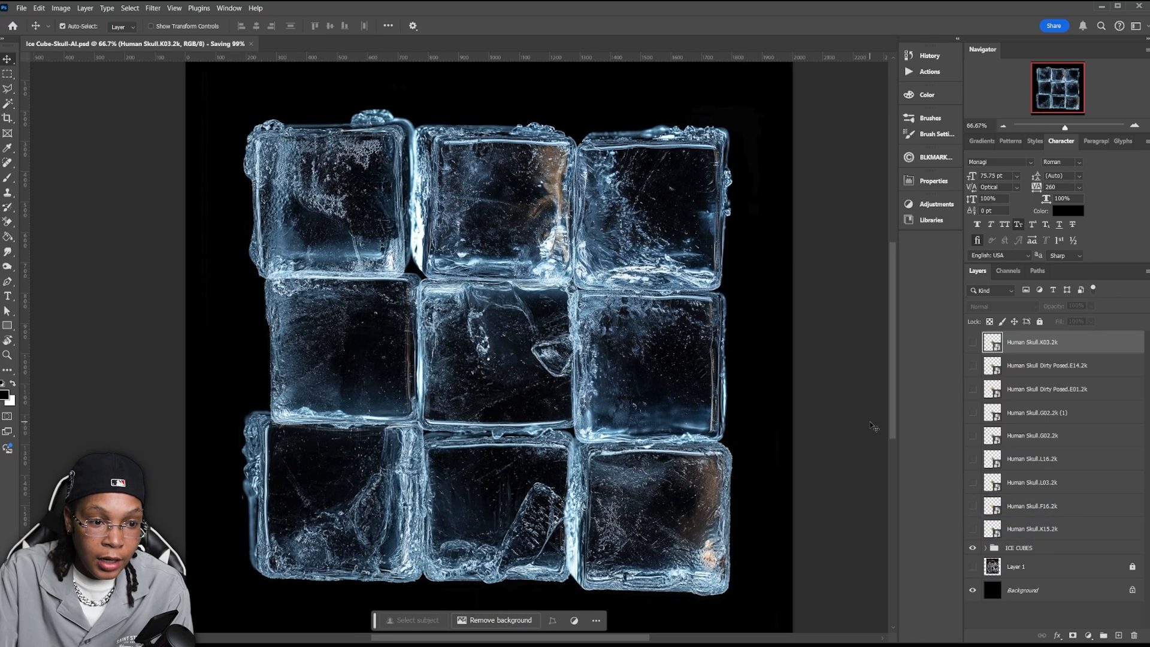
key(ctrl+plus)
drag(410, 264, 471, 362)
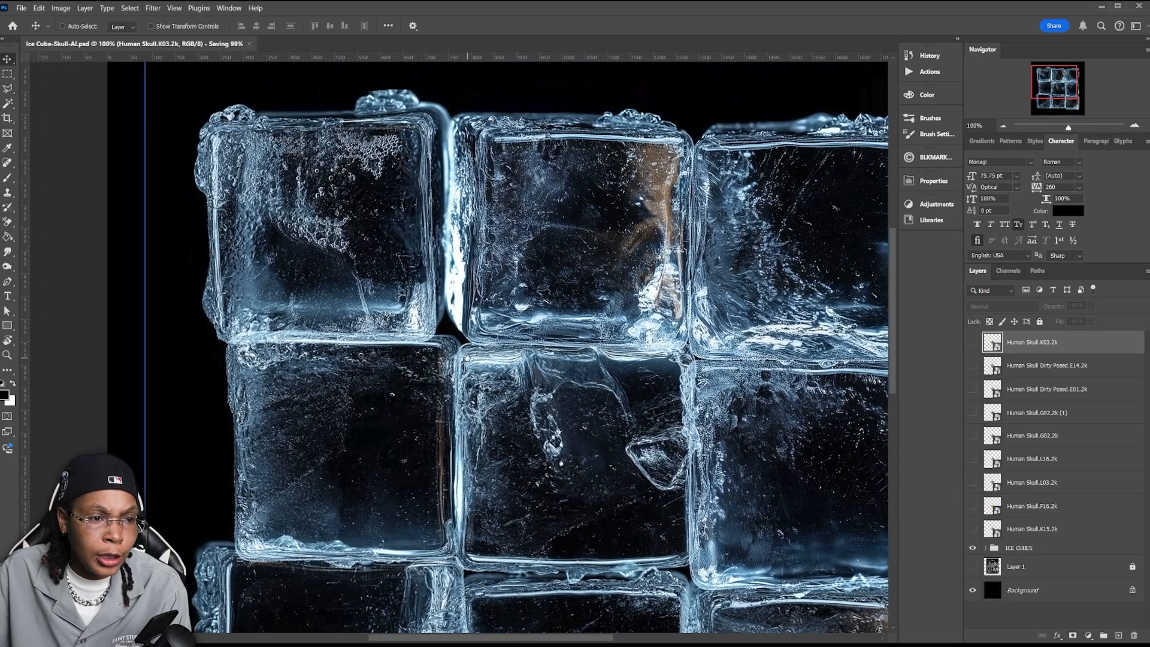
click(1060, 530)
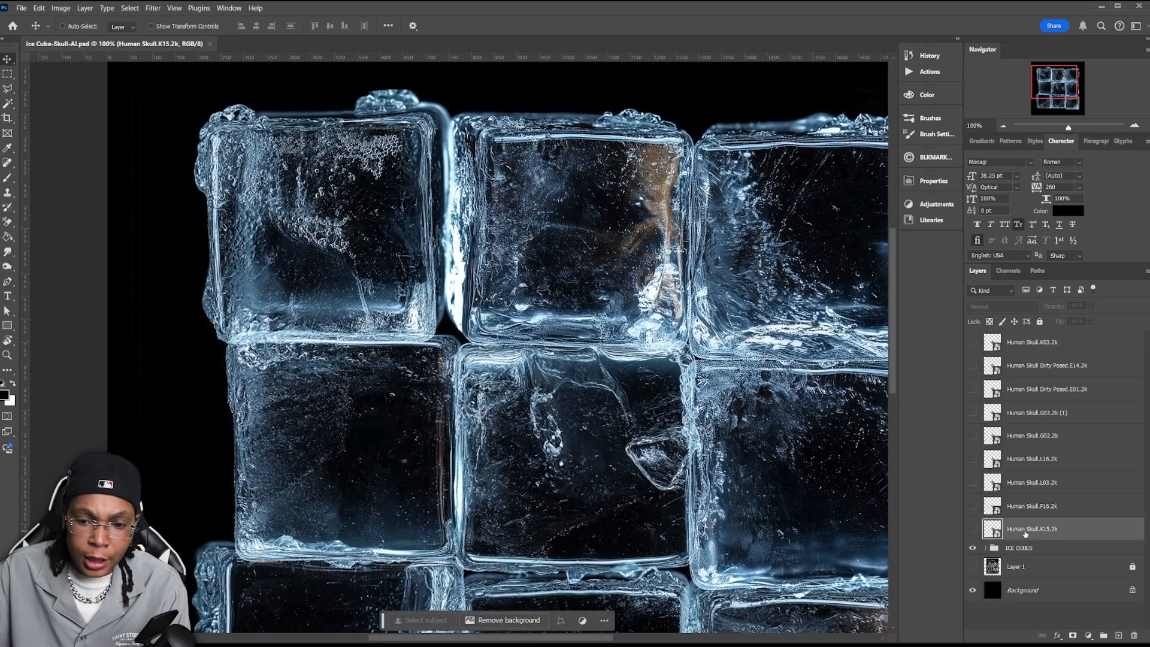
click(973, 529)
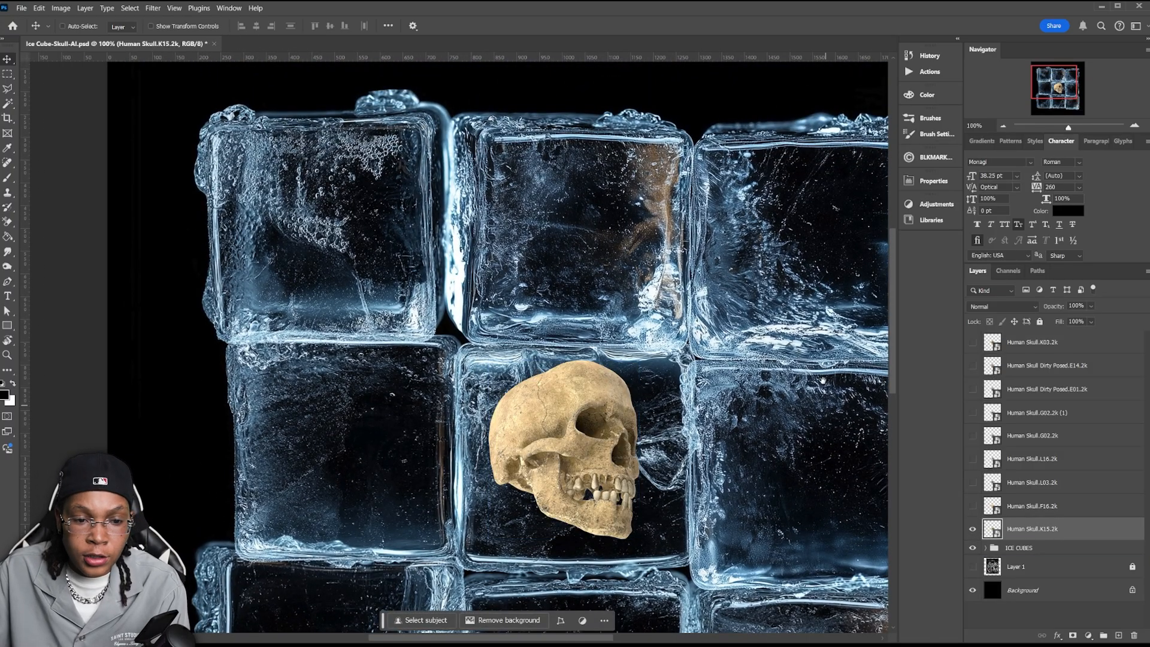
drag(823, 381, 717, 307)
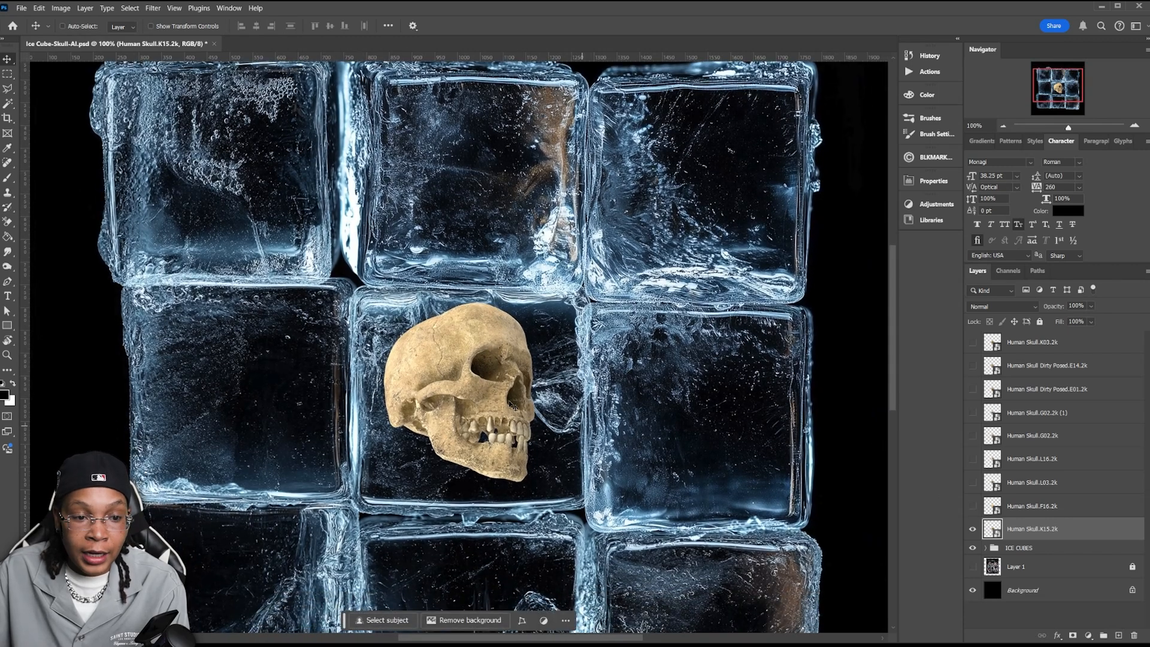
drag(512, 403, 279, 395)
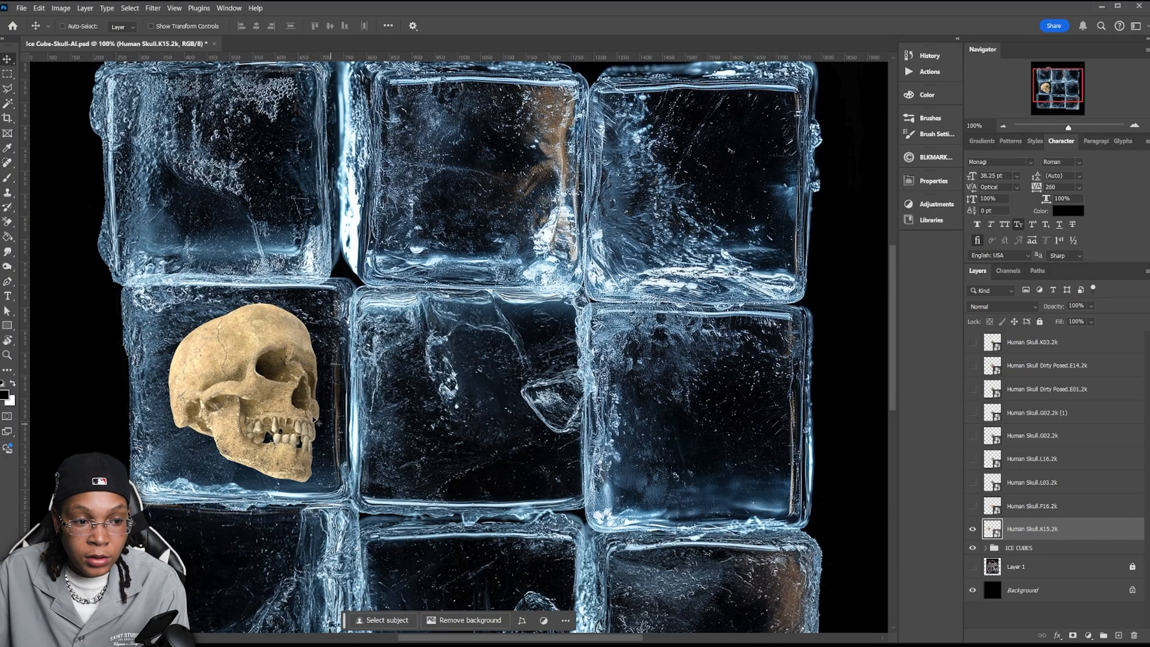
Preview Human Skull.F16.2k and hide it again, and place the Human Skull.L03.2k skull in the top-right ice cube.
click(970, 507)
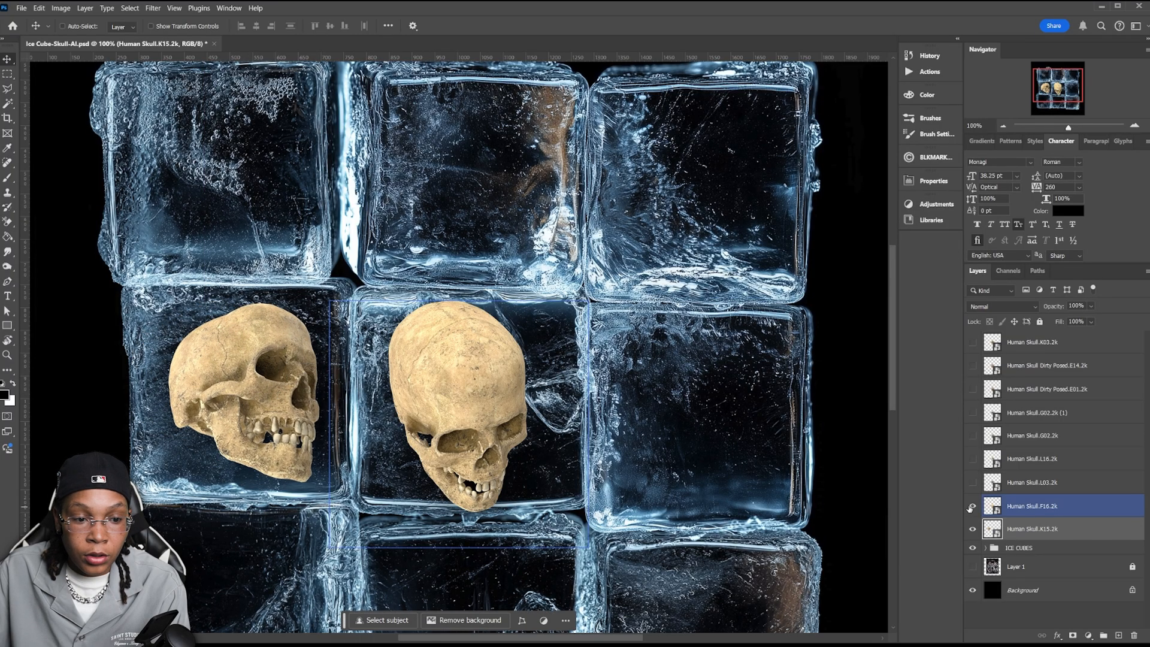
click(972, 506)
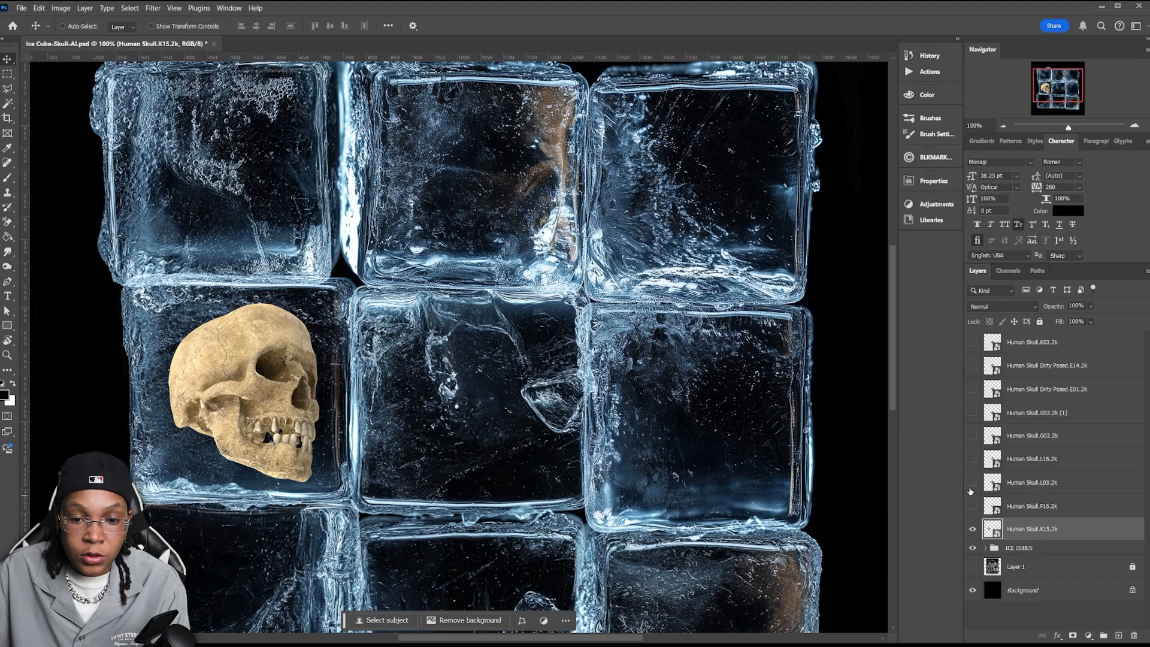
click(972, 482)
drag(437, 395, 723, 217)
Place the Human Skull.L16.2k skull in the bottom-middle ice cube and the Human Skull.G02.2k skull in the middle-right one.
ctrl+click(480, 406)
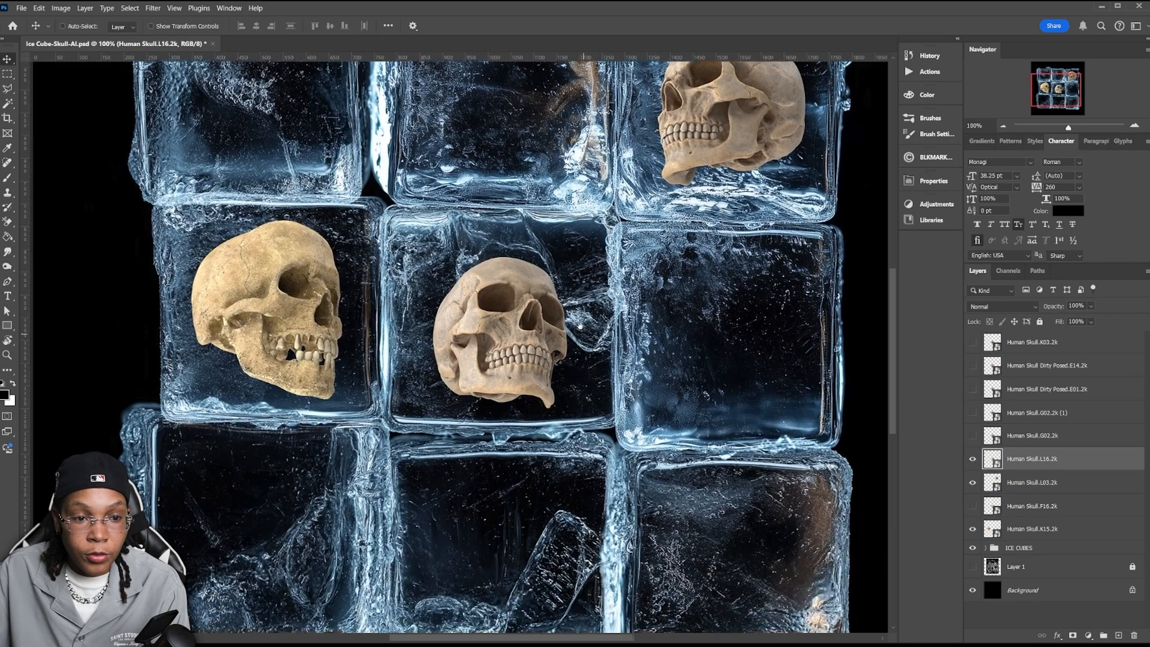
drag(580, 327, 521, 501)
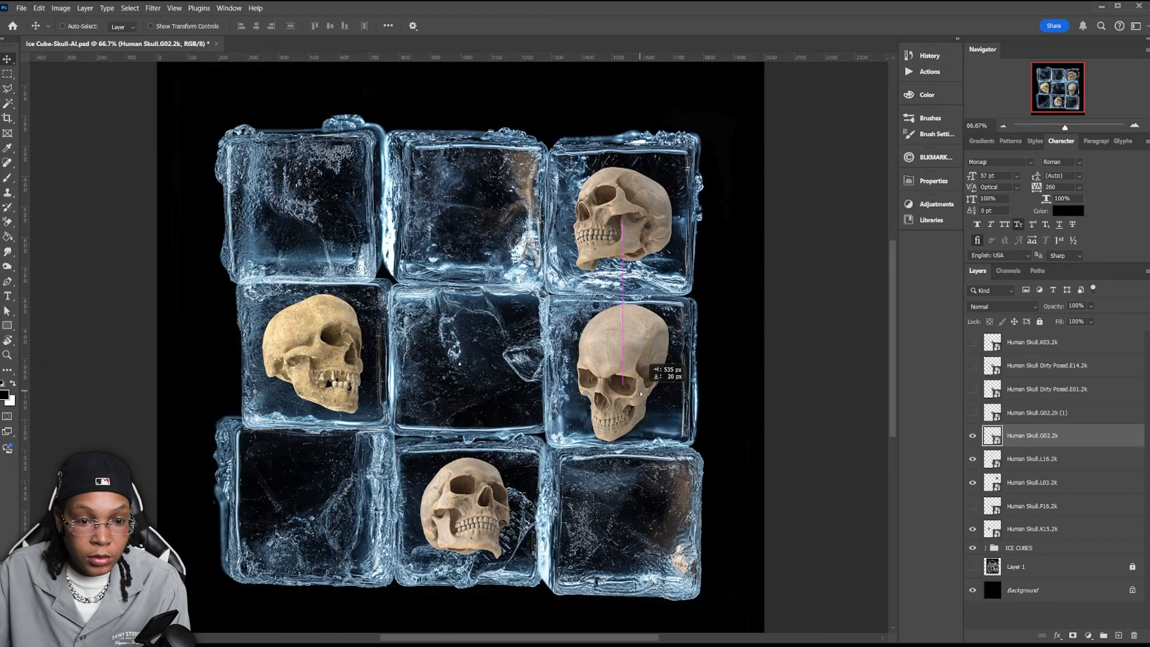
Place the Human Skull.G02.2k (1) skull in the top-middle ice cube and the Human Skull Dirty Posed.E01.2k skull in the center one.
click(973, 412)
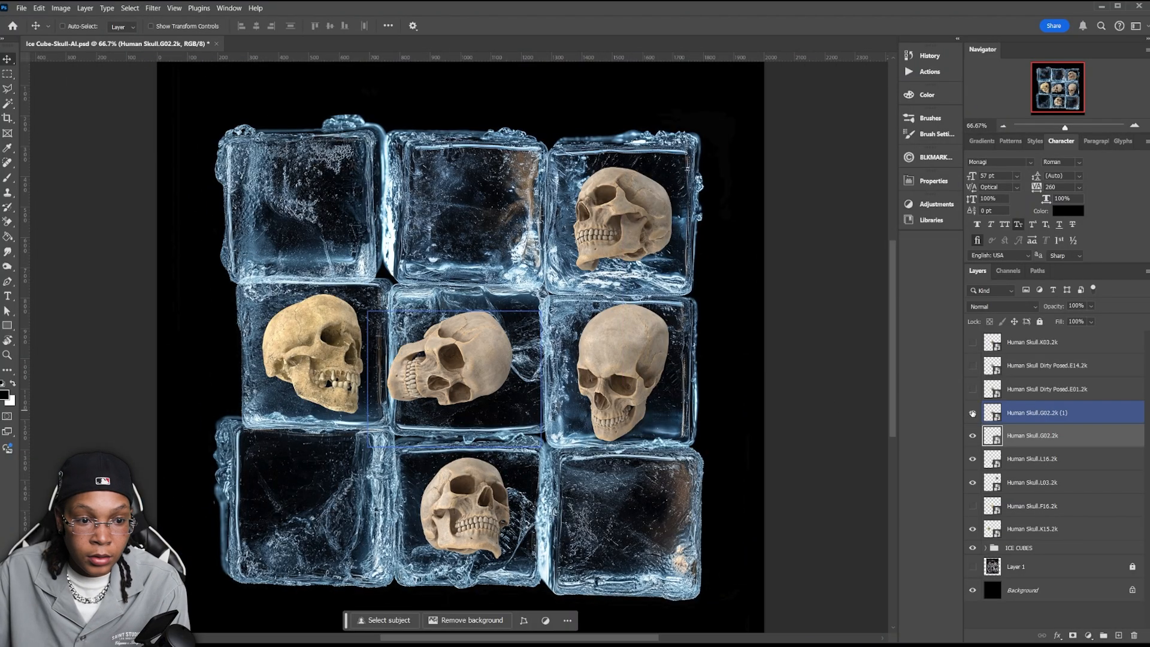
click(1030, 413)
drag(449, 363, 468, 216)
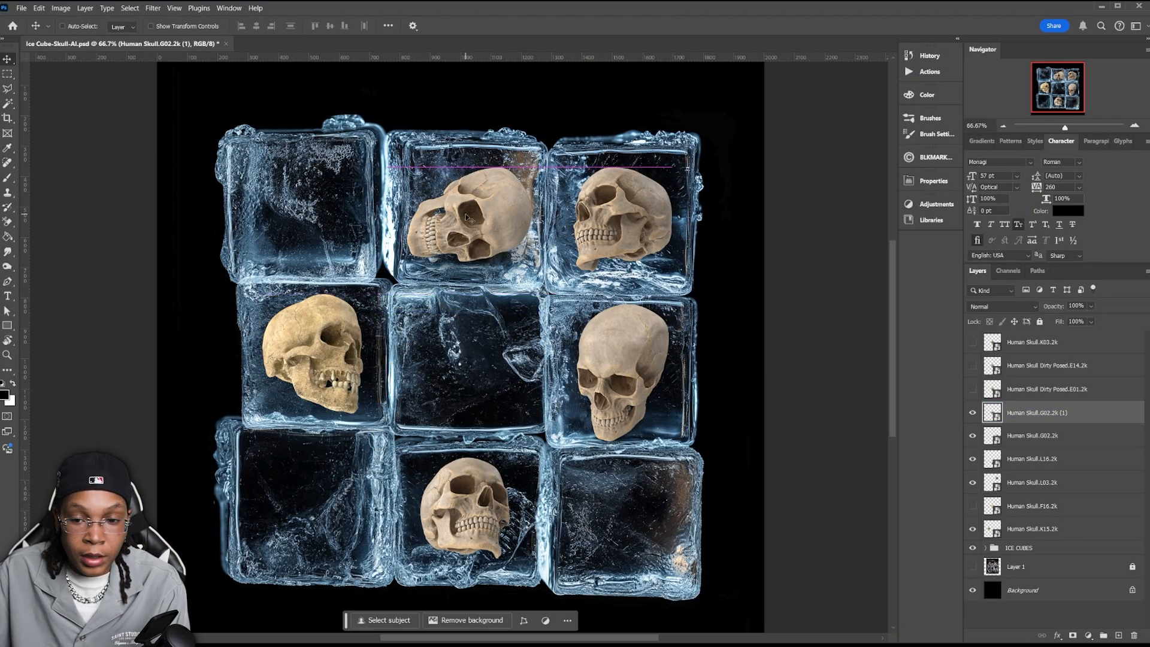
click(972, 389)
click(1020, 391)
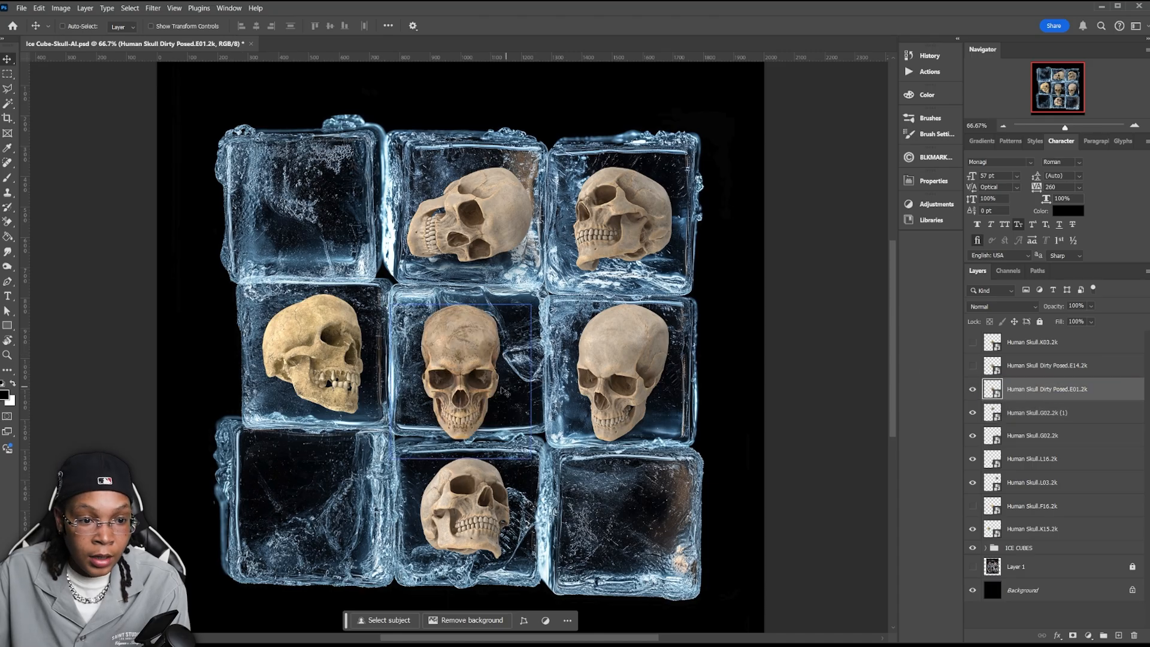
drag(502, 392, 509, 381)
Place the Human Skull Dirty Posed.E14.2k skull in the bottom-left ice cube and the Human Skull.K03.2k skull in the bottom-right one.
click(972, 365)
click(1020, 366)
drag(359, 519, 328, 520)
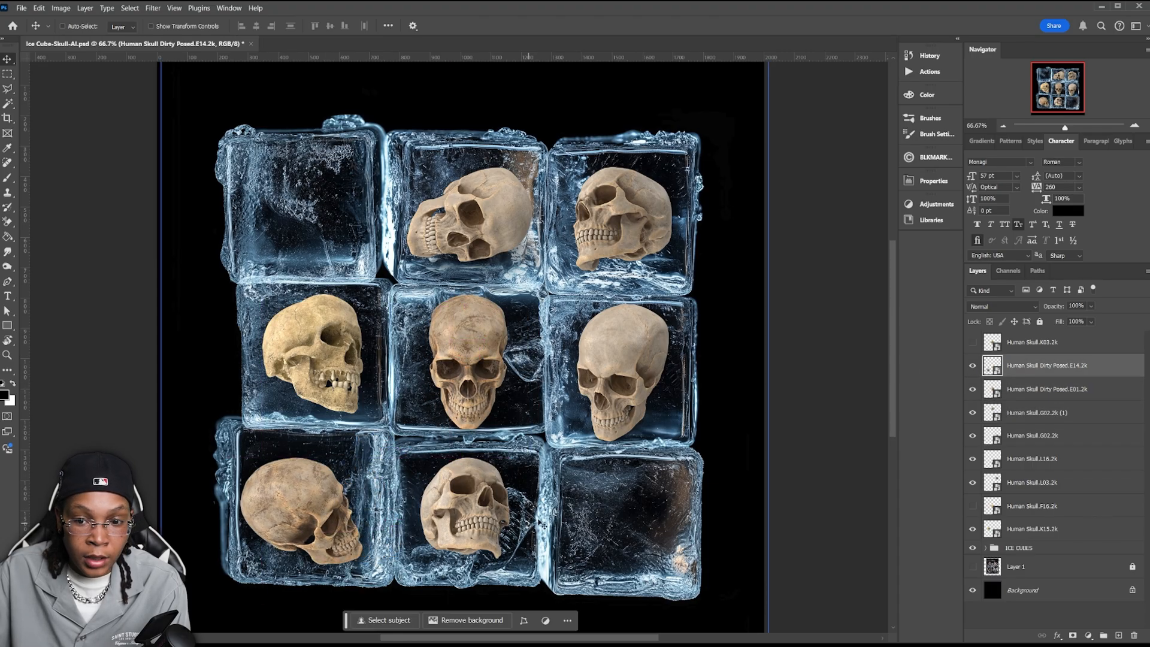
click(973, 342)
click(1020, 342)
drag(451, 388, 623, 556)
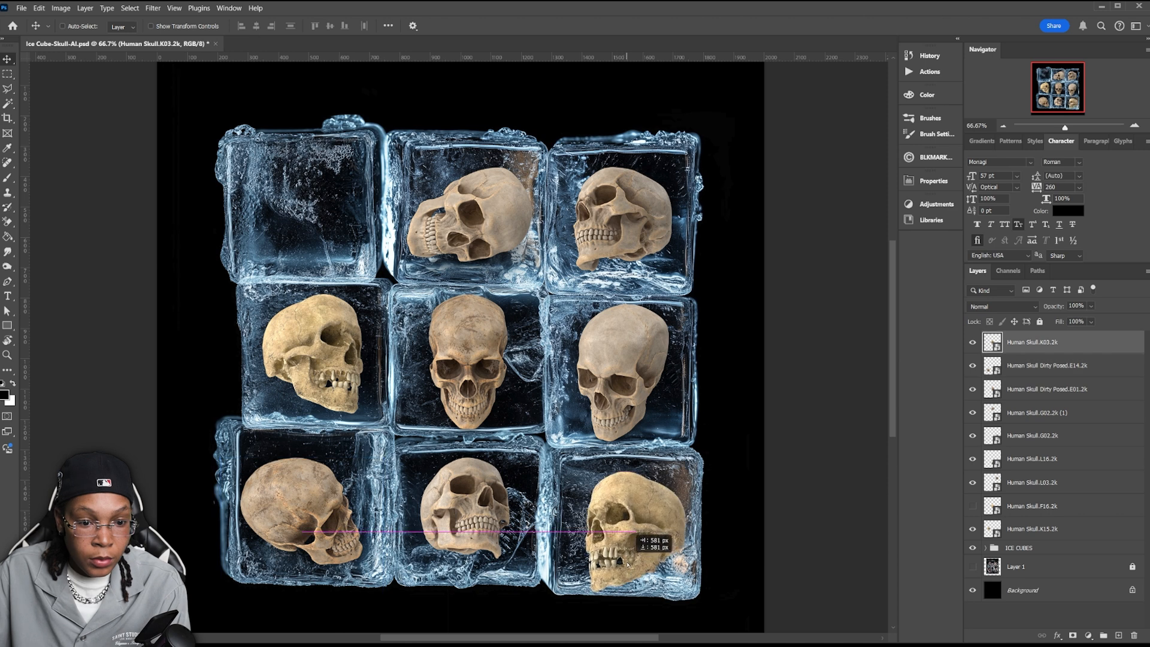
Show the Human Skull.F16.2k layer, move its skull into the top-left ice cube, and save the document.
click(982, 528)
click(973, 505)
click(1020, 506)
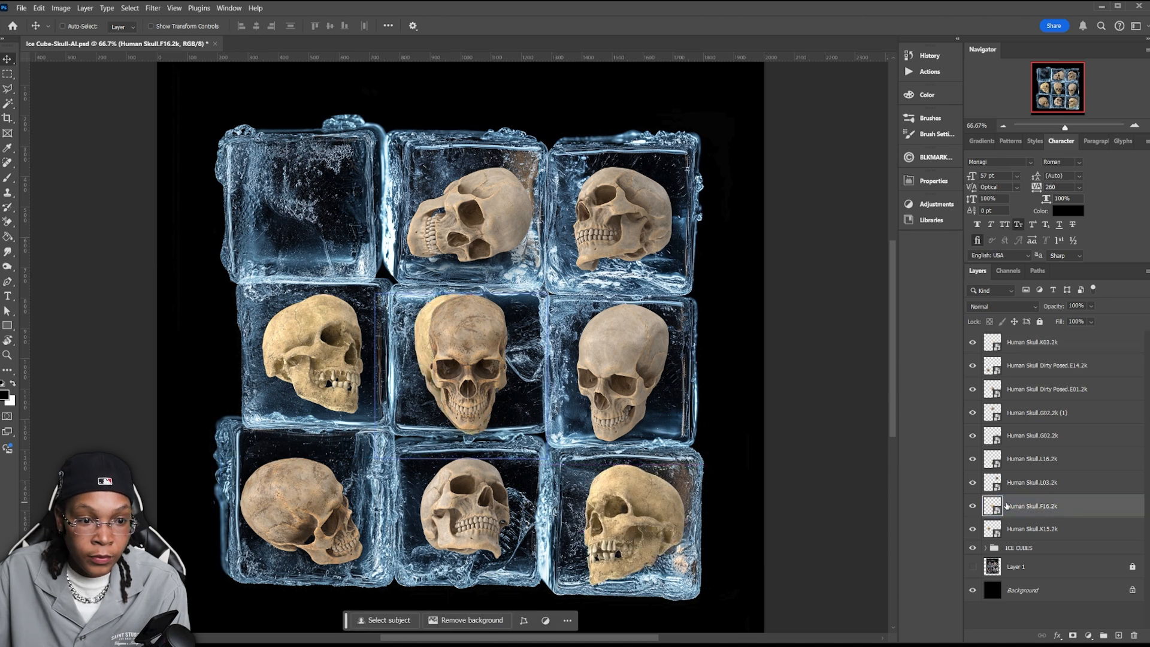
drag(470, 372, 307, 214)
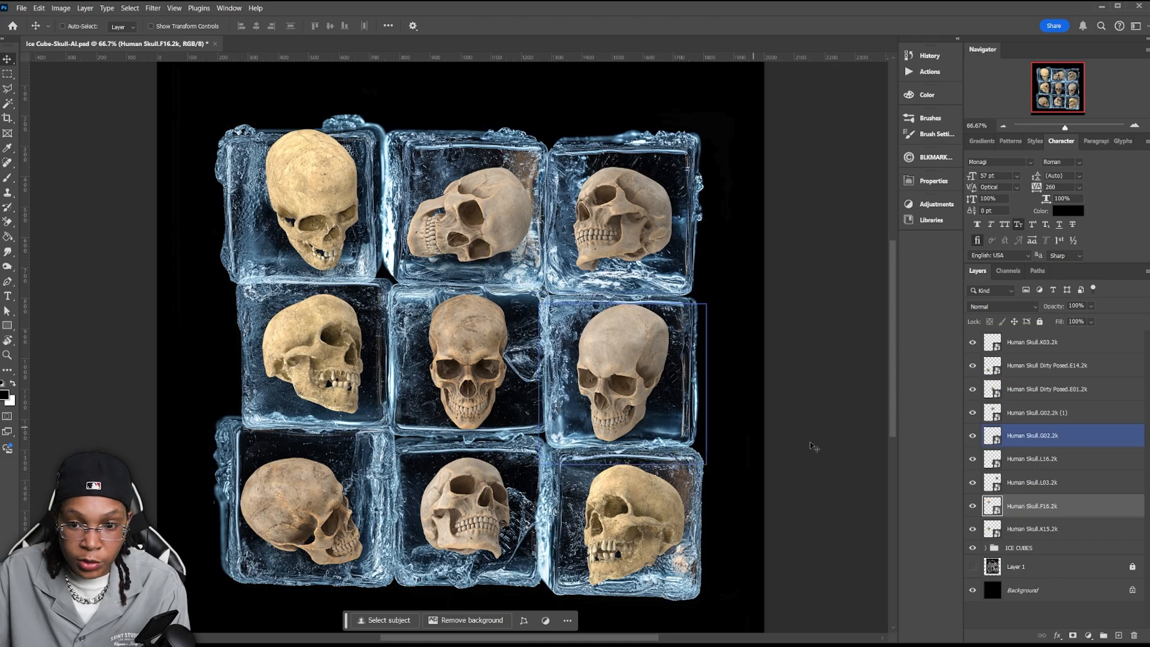
key(ctrl+s)
Hide all nine skull layers, briefly previewing Human Skull.K15.2k on its own.
click(1032, 342)
drag(972, 342, 969, 526)
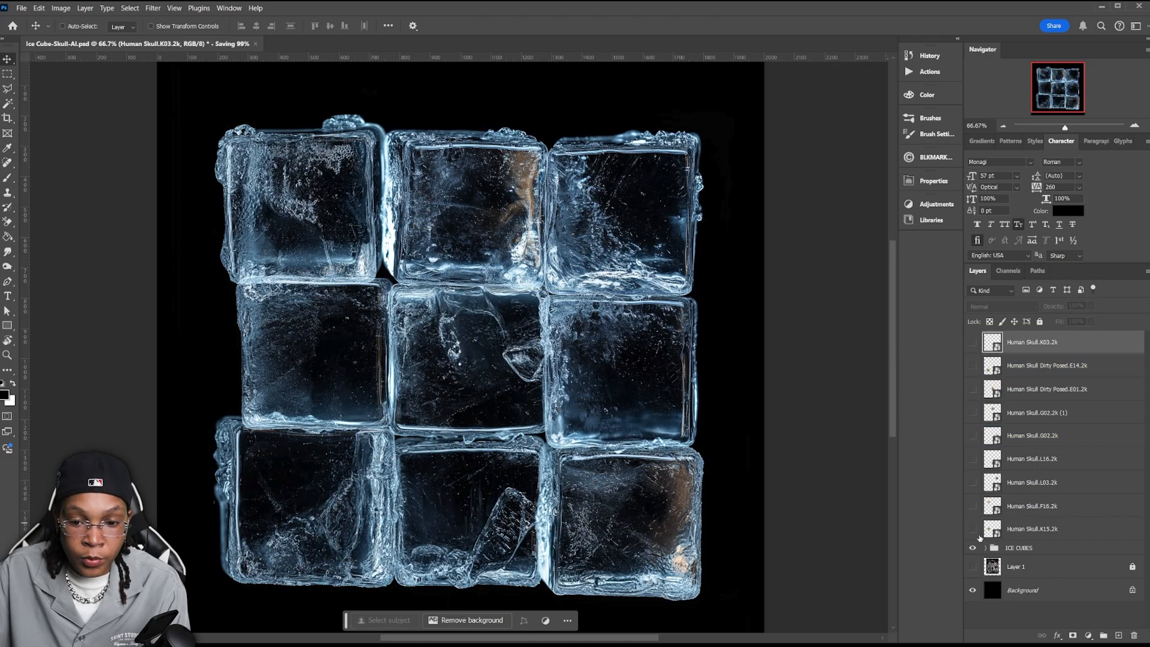
click(972, 529)
click(1058, 530)
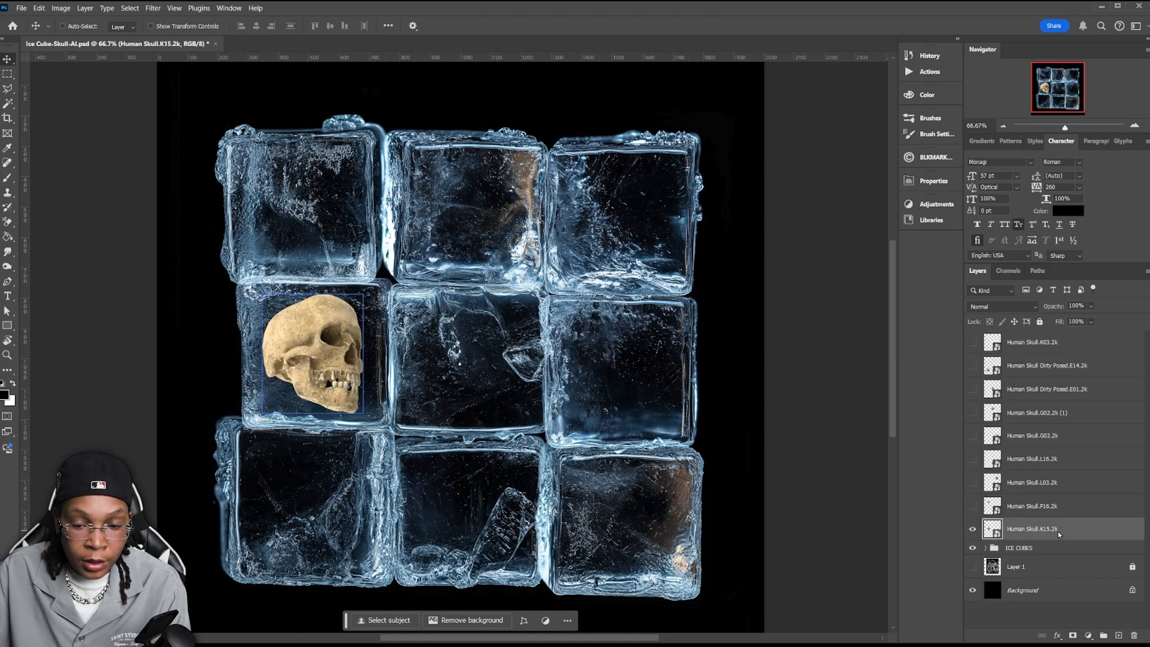
click(972, 529)
Show only the Human Skull.L03.2k skull in the top-right ice cube and save the document.
click(972, 482)
click(1048, 484)
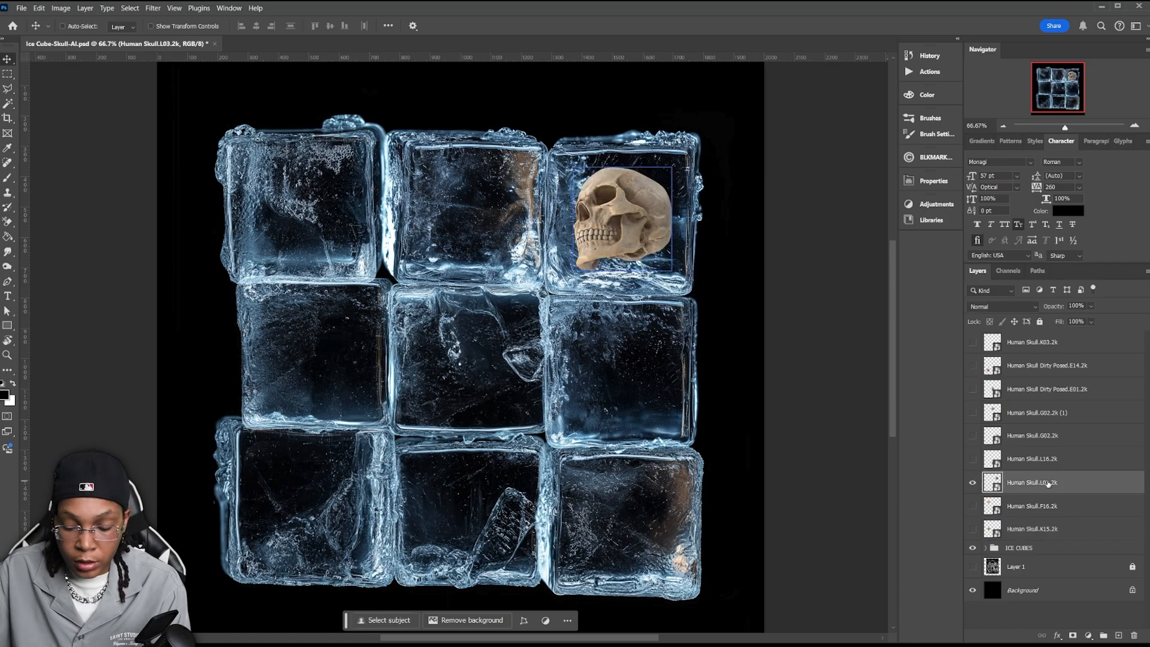
key(ctrl+plus)
drag(755, 135, 665, 251)
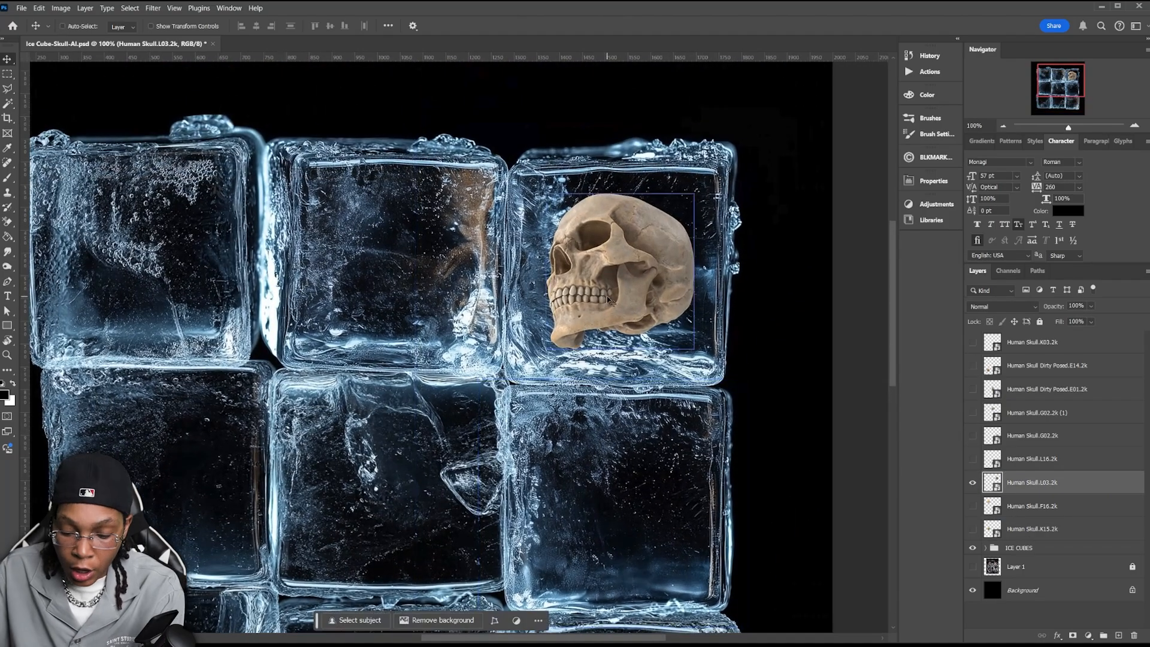
key(ctrl+plus)
drag(786, 205, 588, 346)
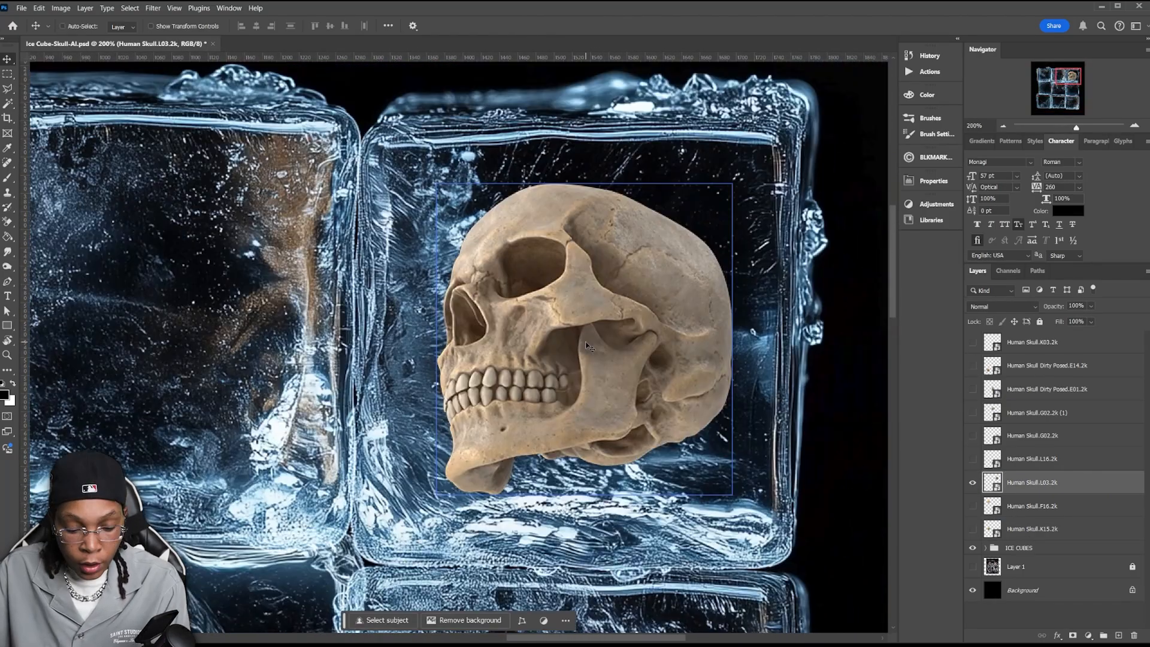
key(ctrl+s)
Try a reduced fill, 50% opacity and blend modes such as Lighter Color on the Human Skull.L03.2k layer.
key(shift+4)
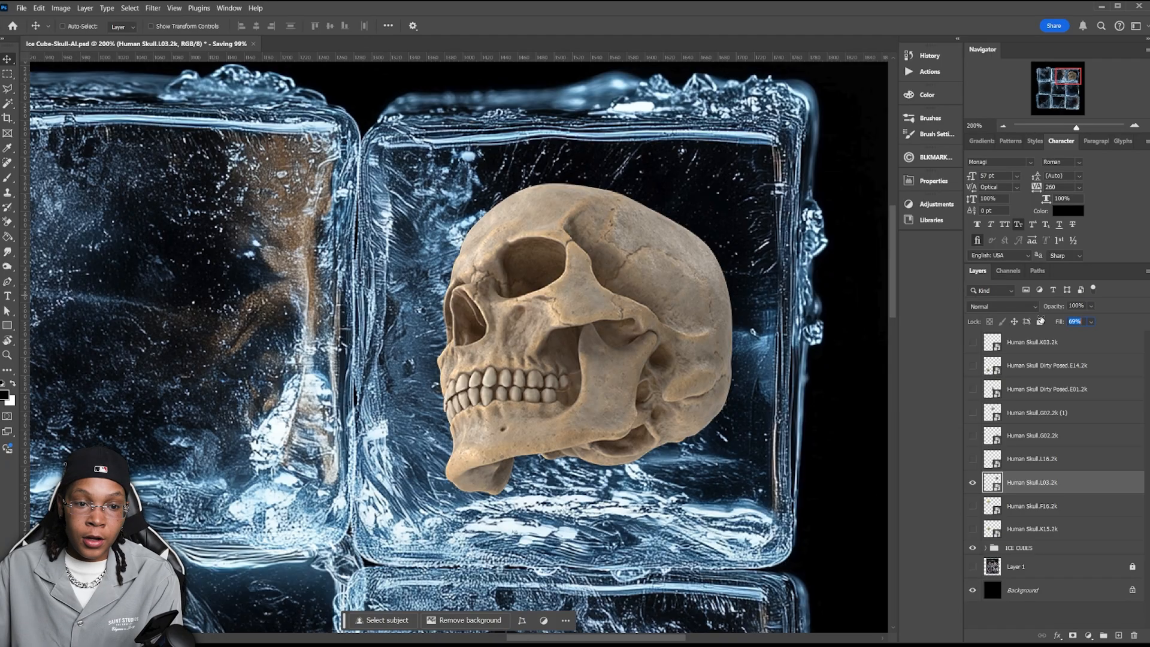
key(shift+5)
key(shift+7)
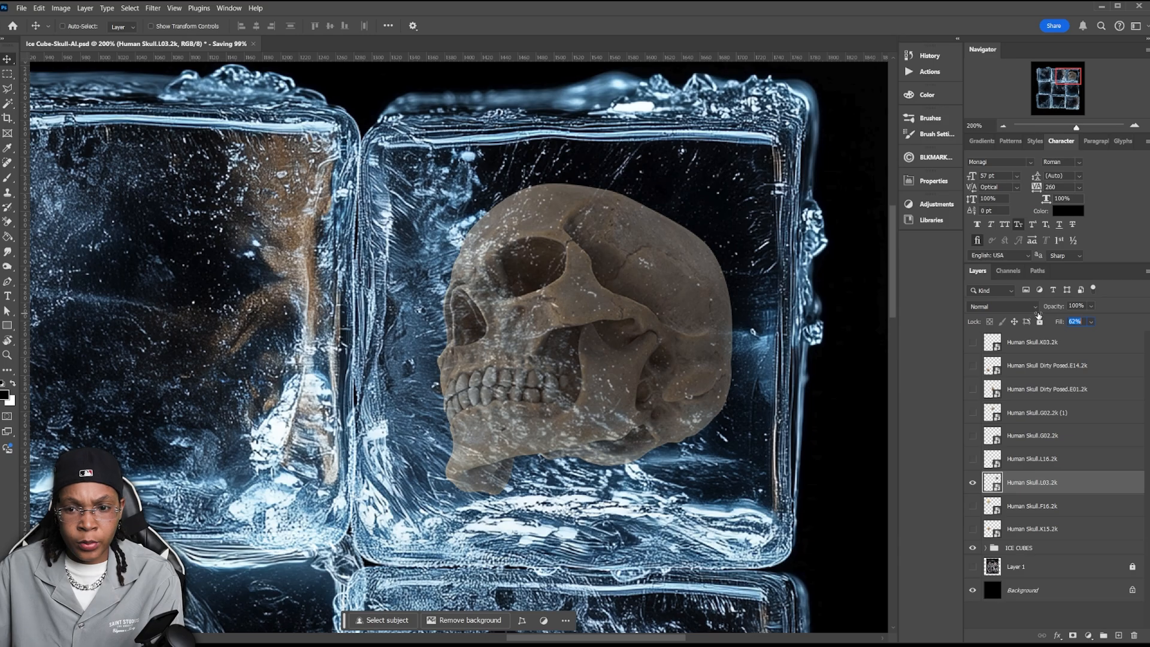
key(shift+0)
key(5)
key(5)
key(5)
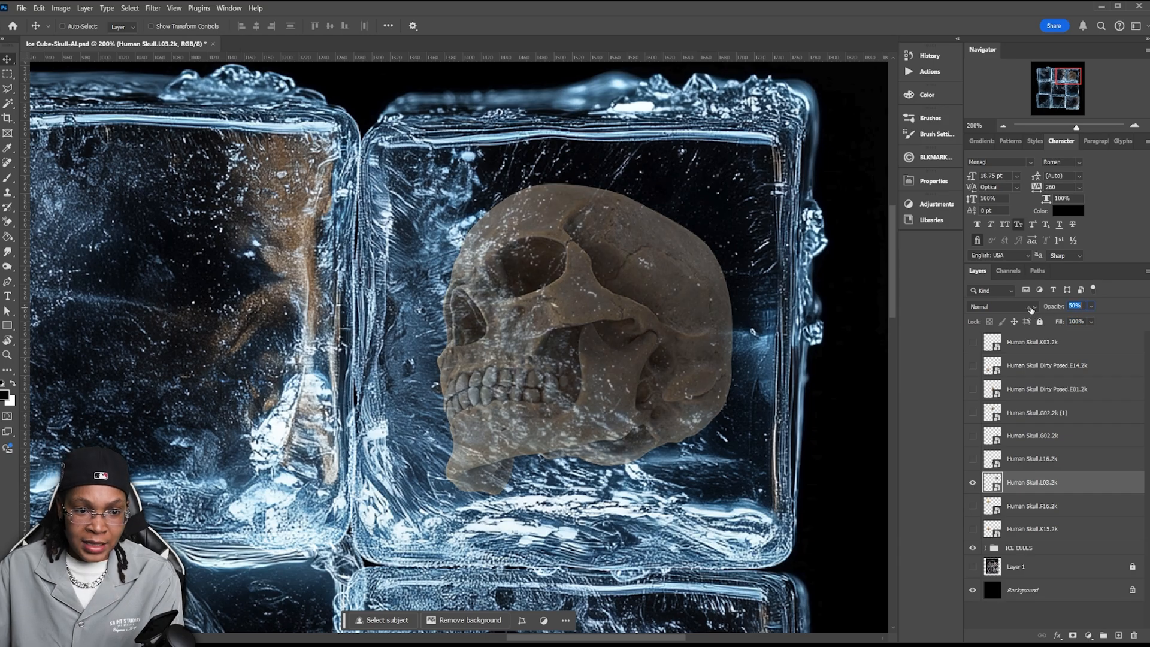
drag(1033, 309, 1107, 306)
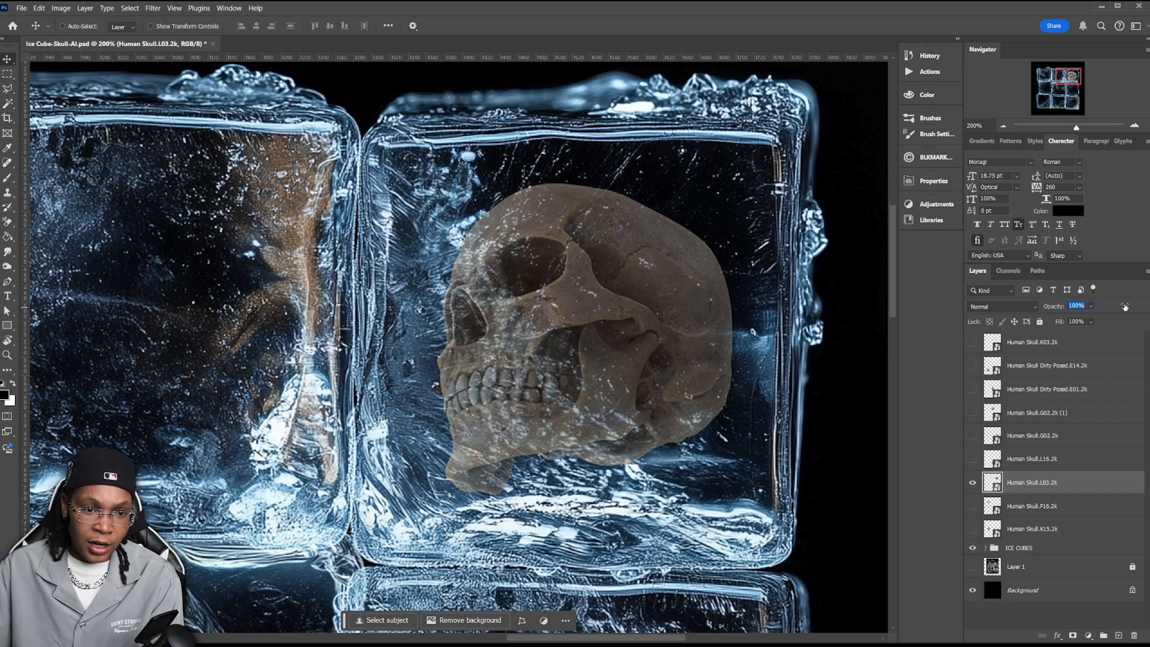
click(1014, 307)
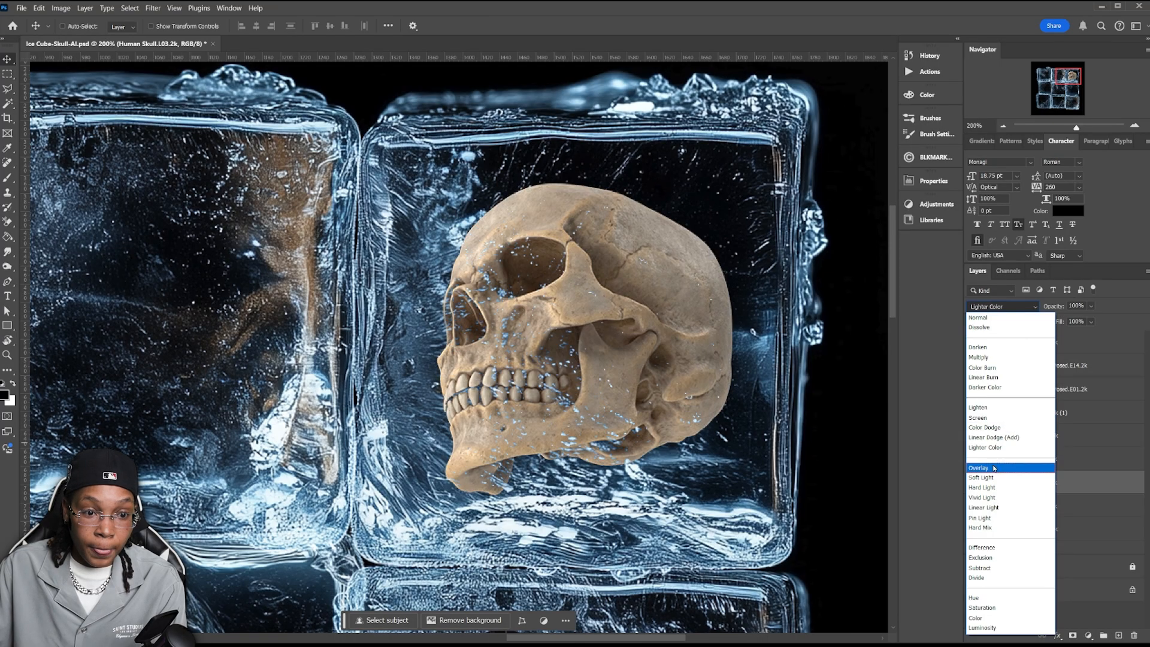
click(996, 321)
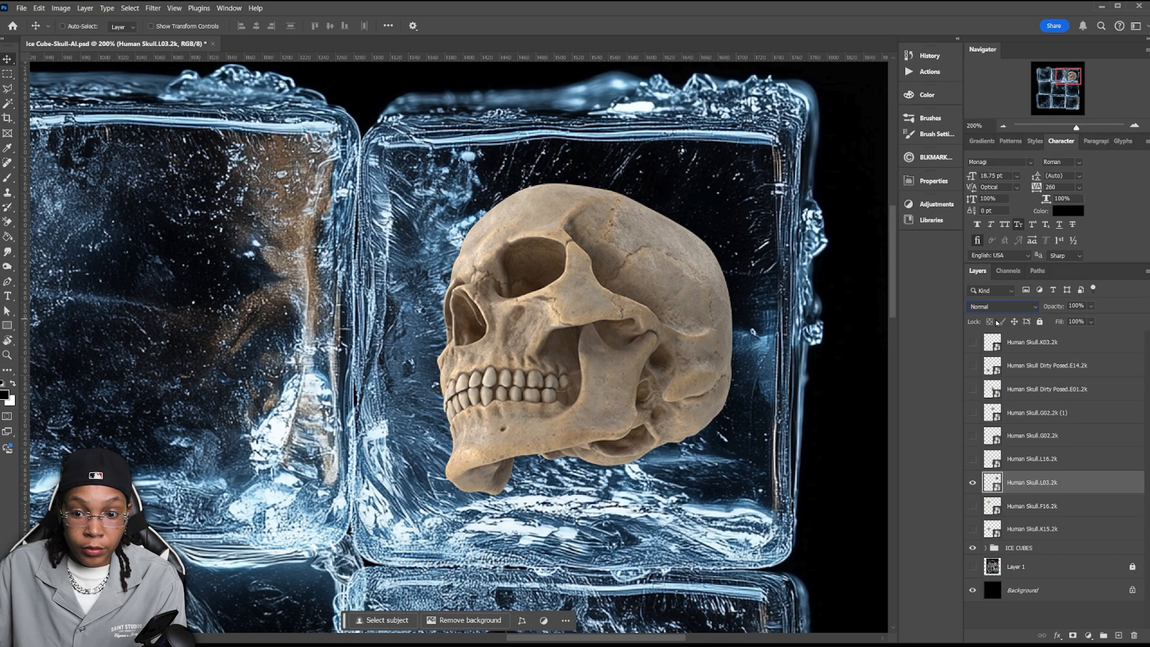
Open the blending options of Human Skull.L03.2k and try the Underlying Layer black Blend If slider at 46, returning it to 0.
double_click(1092, 485)
drag(993, 111, 1011, 10)
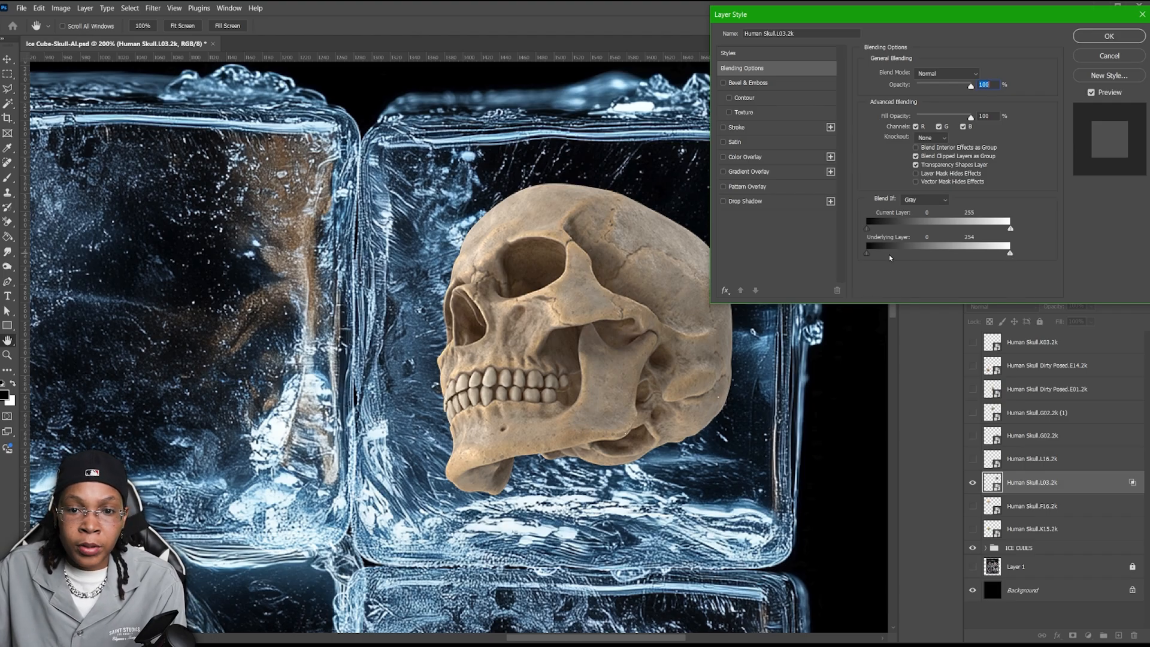
drag(867, 256, 893, 258)
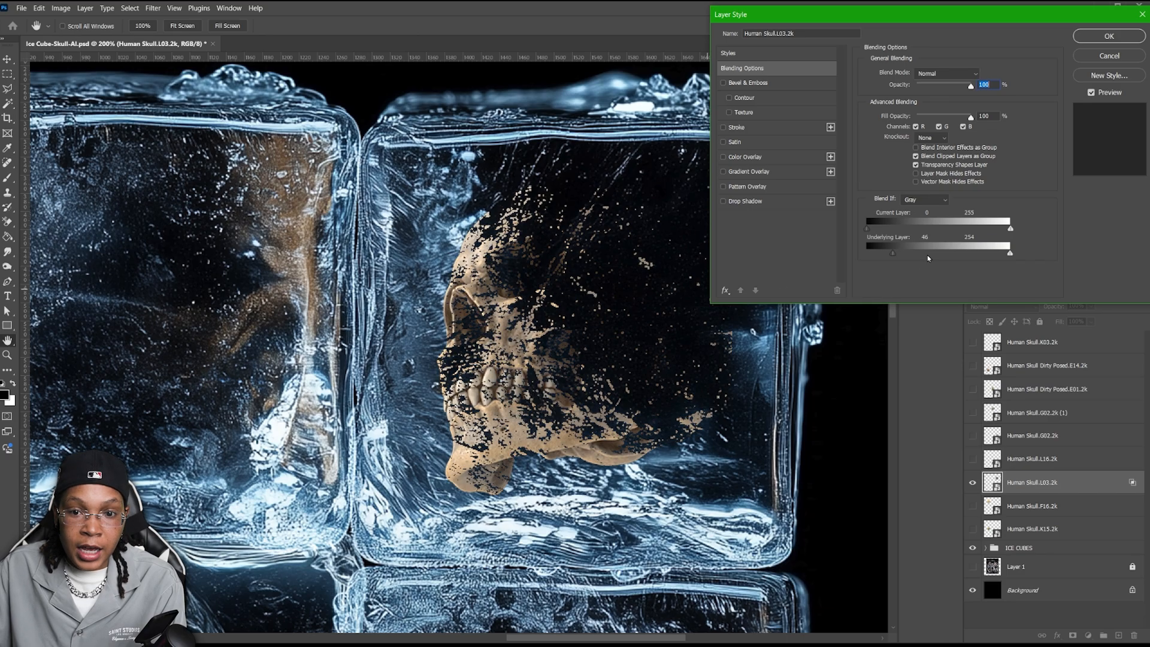
drag(892, 253, 866, 254)
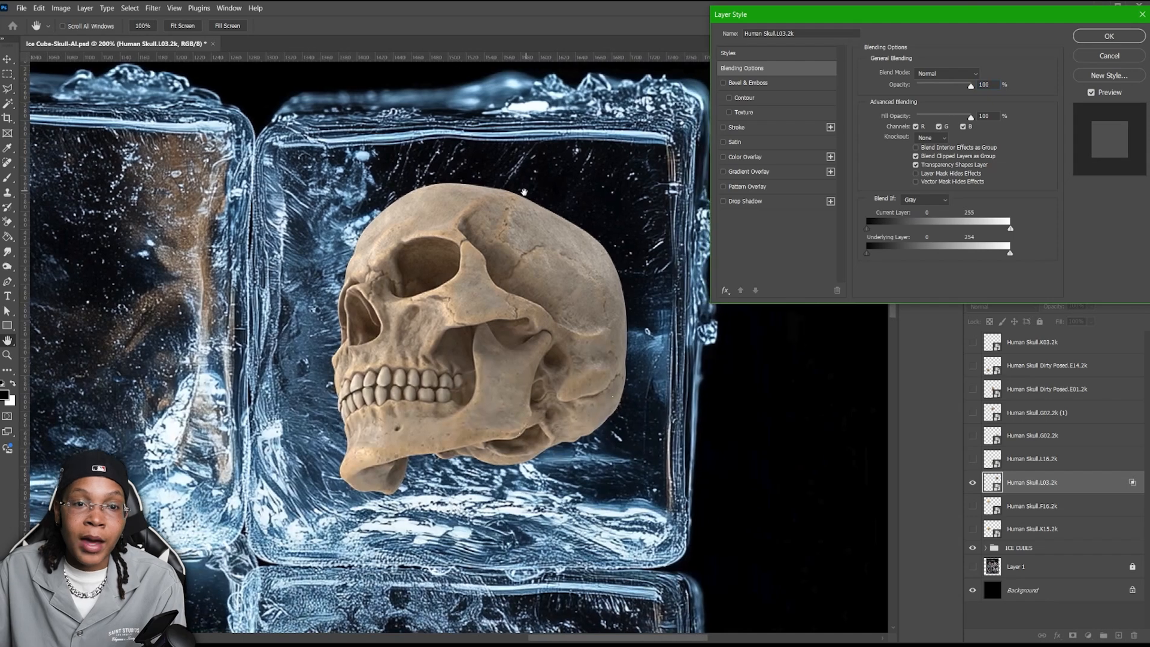
drag(524, 193, 523, 195)
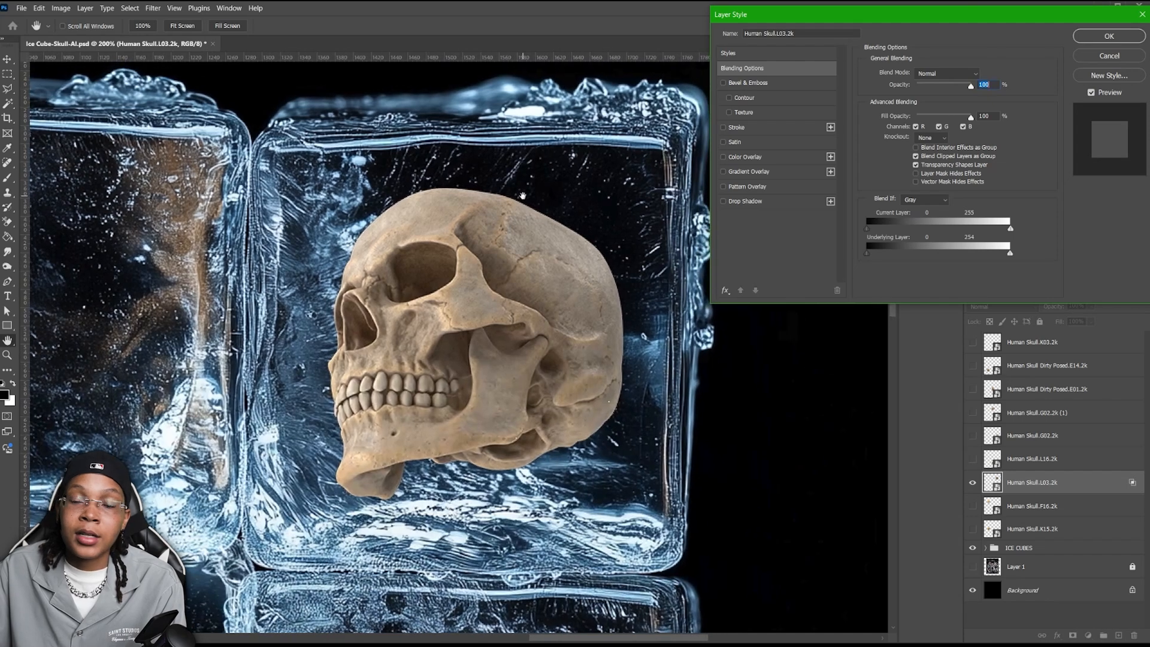
Split the Underlying Layer white Blend If slider to 23 / 95 for Human Skull.L03.2k, apply the layer style, and save.
drag(998, 252, 952, 258)
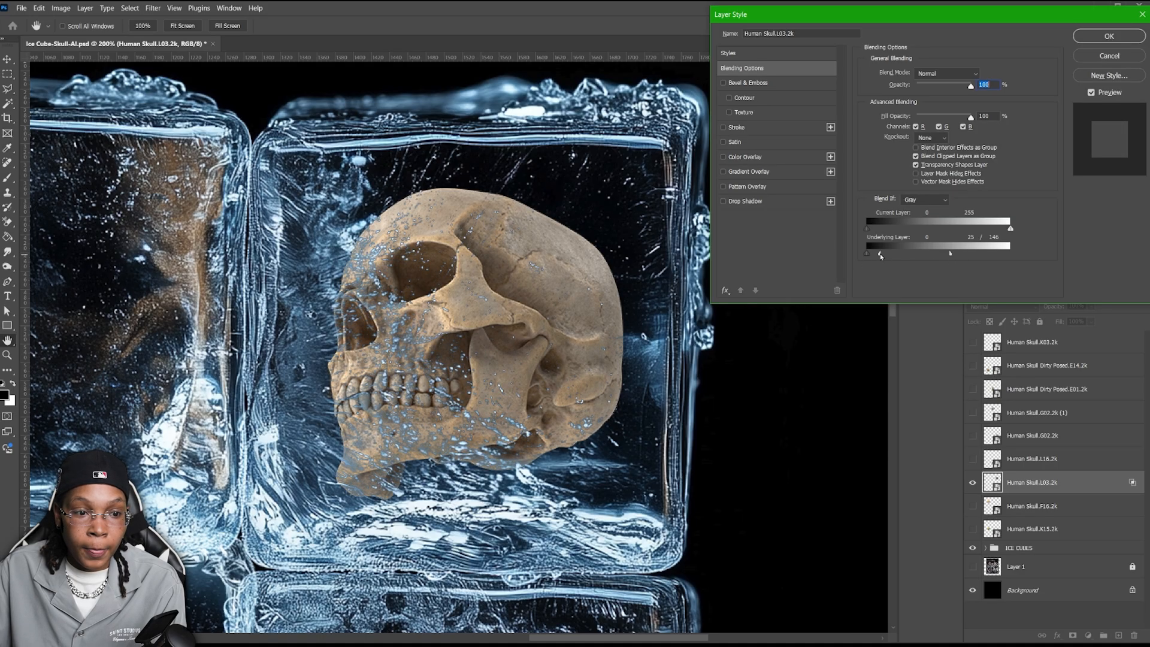
drag(881, 256, 866, 254)
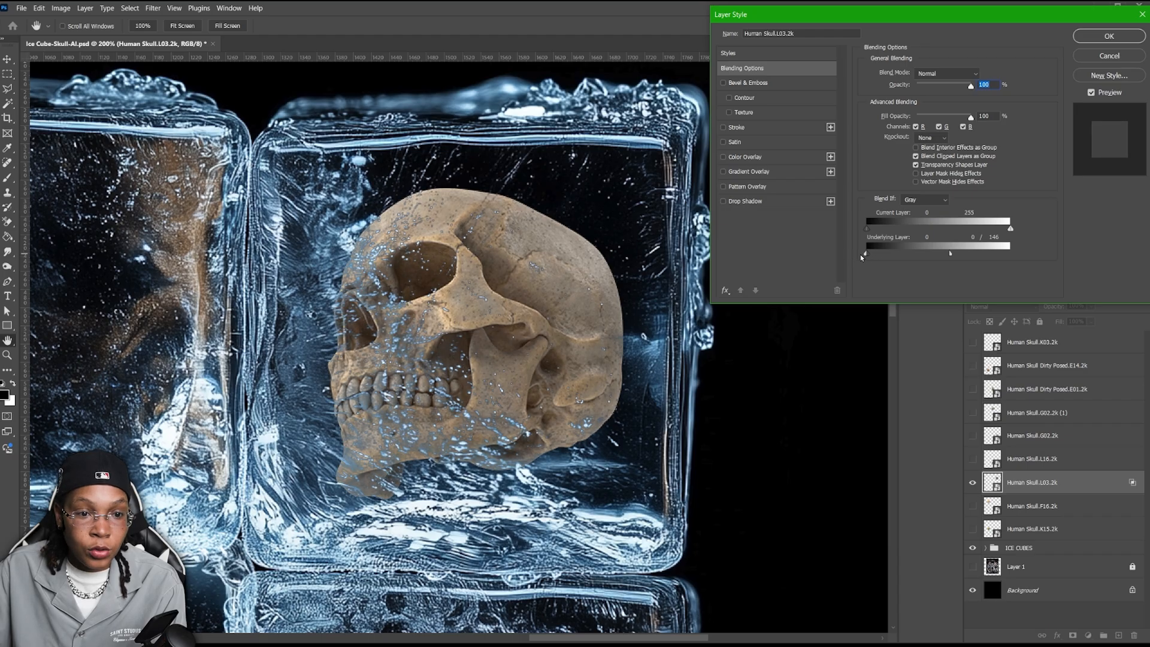
drag(949, 254, 890, 255)
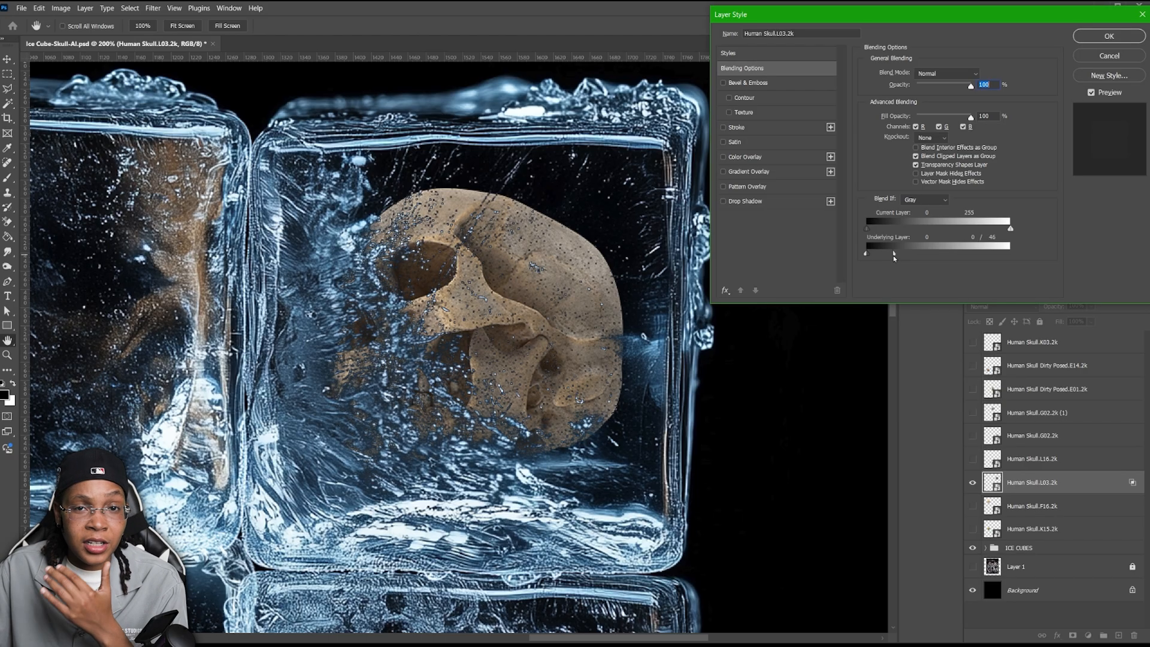
drag(891, 256, 921, 254)
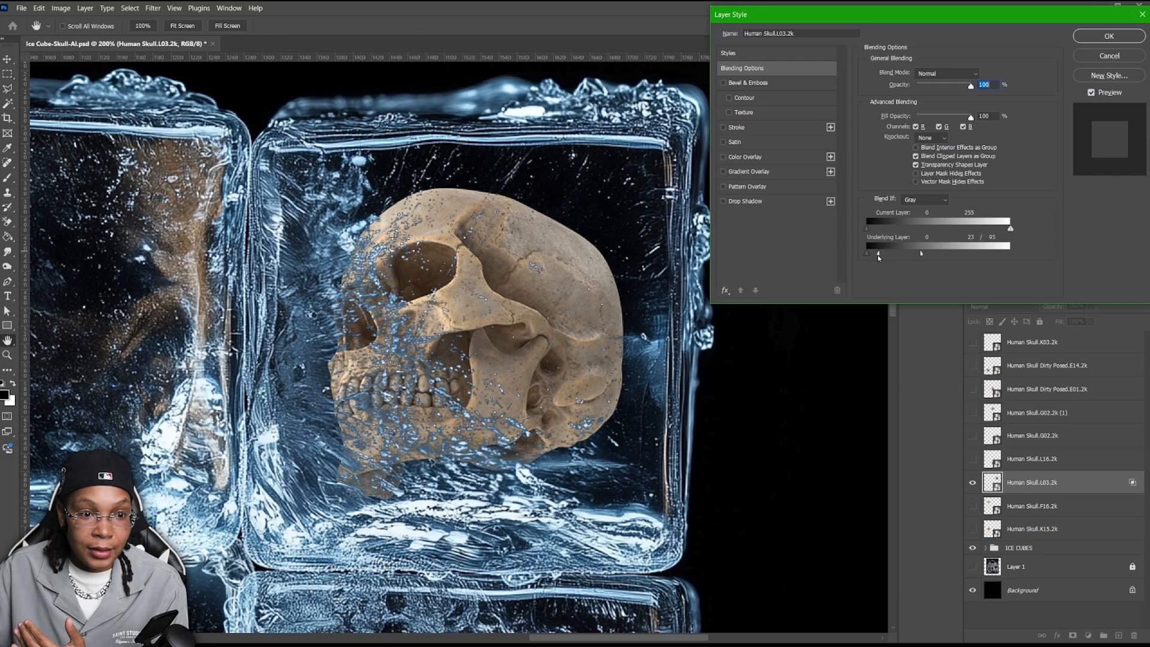
key(Return)
key(ctrl+s)
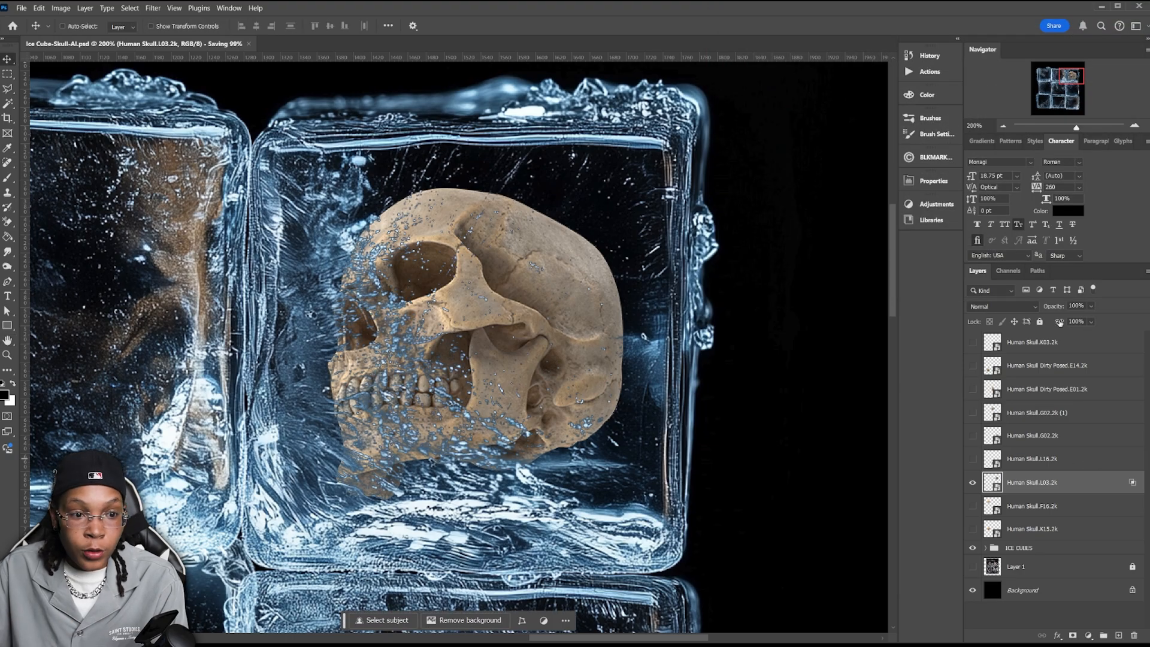
Set the Human Skull.L03.2k layer to 85% fill and the Linear Dodge (Add) blend mode, and save the document.
drag(1060, 323, 1047, 323)
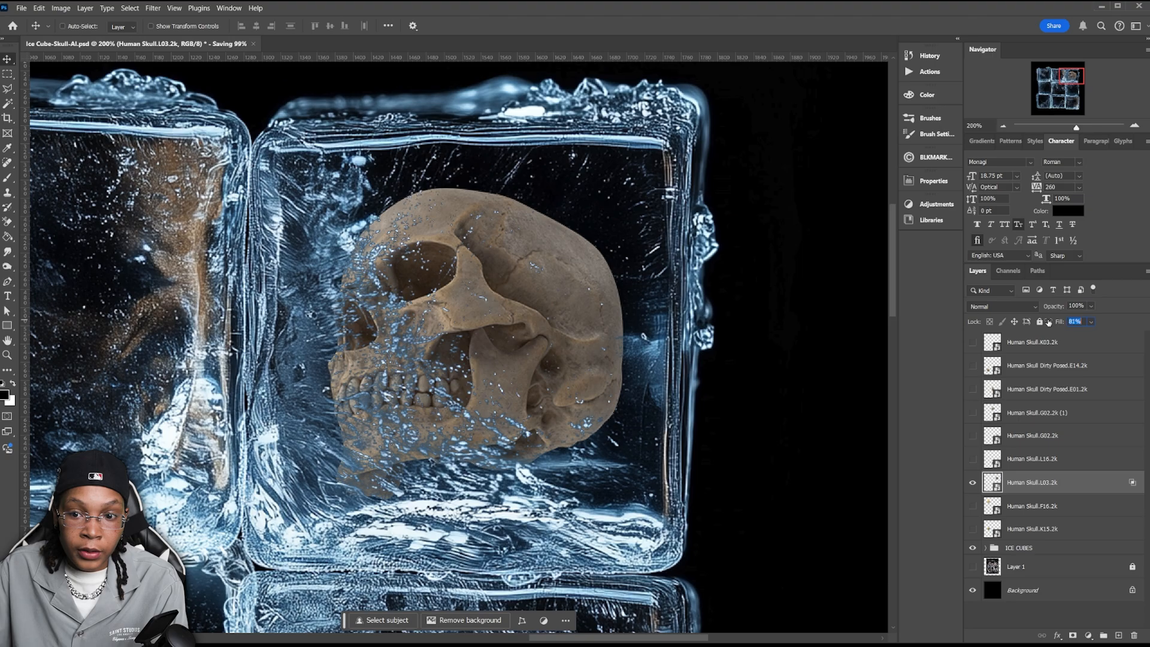
drag(1048, 323, 1051, 322)
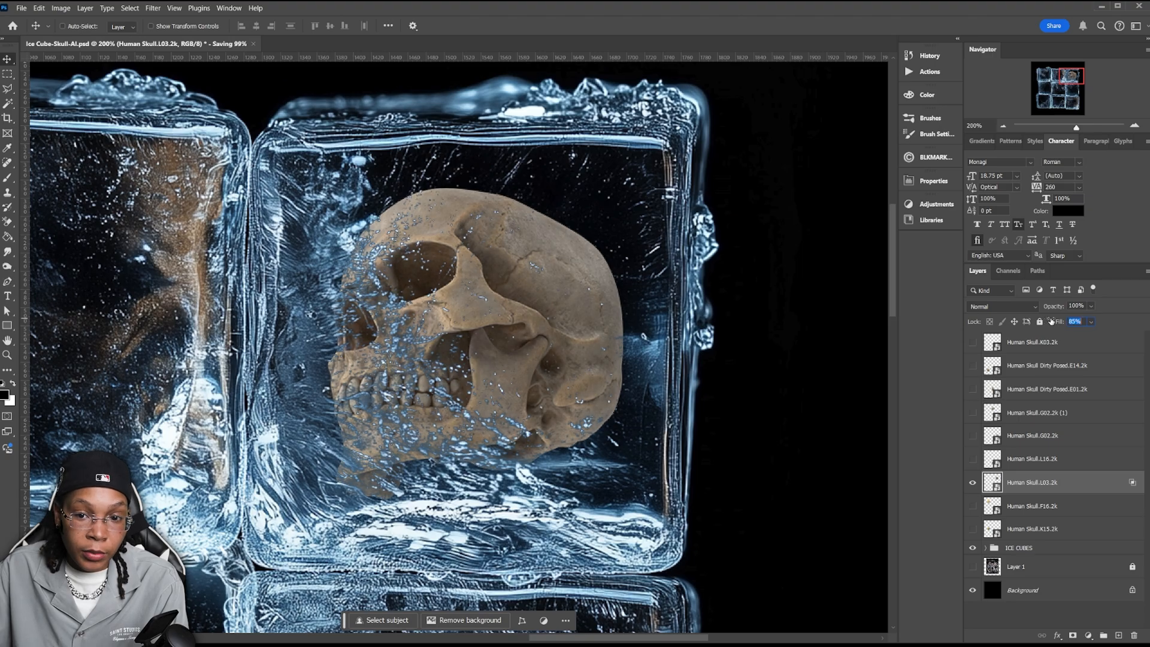
click(1001, 306)
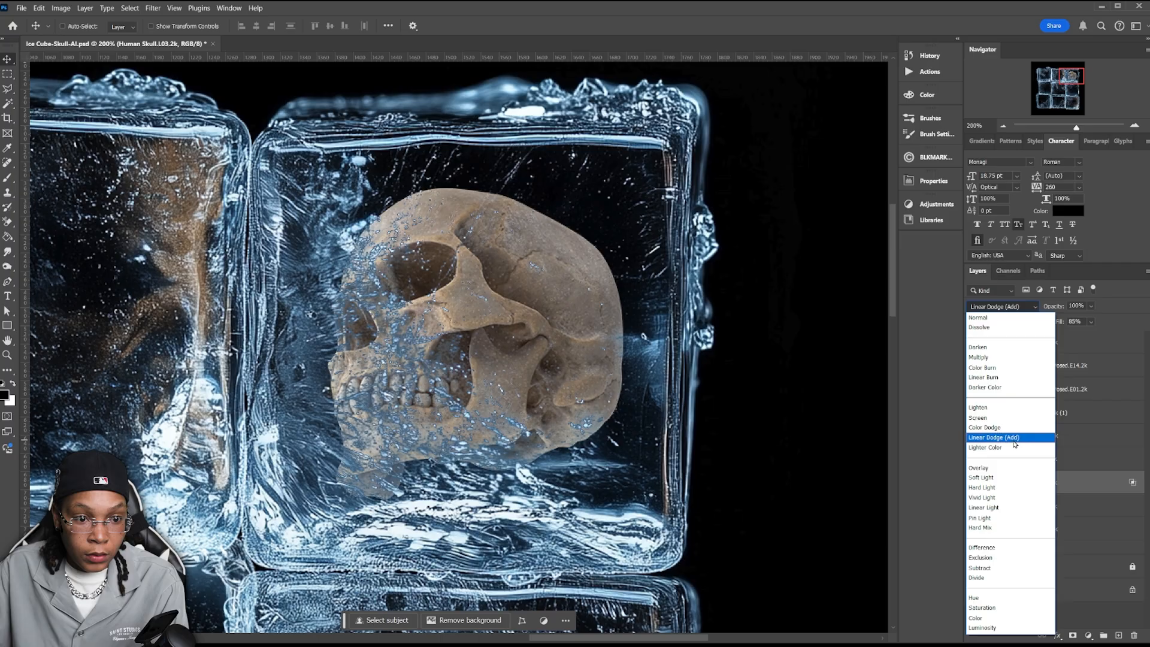
click(1014, 443)
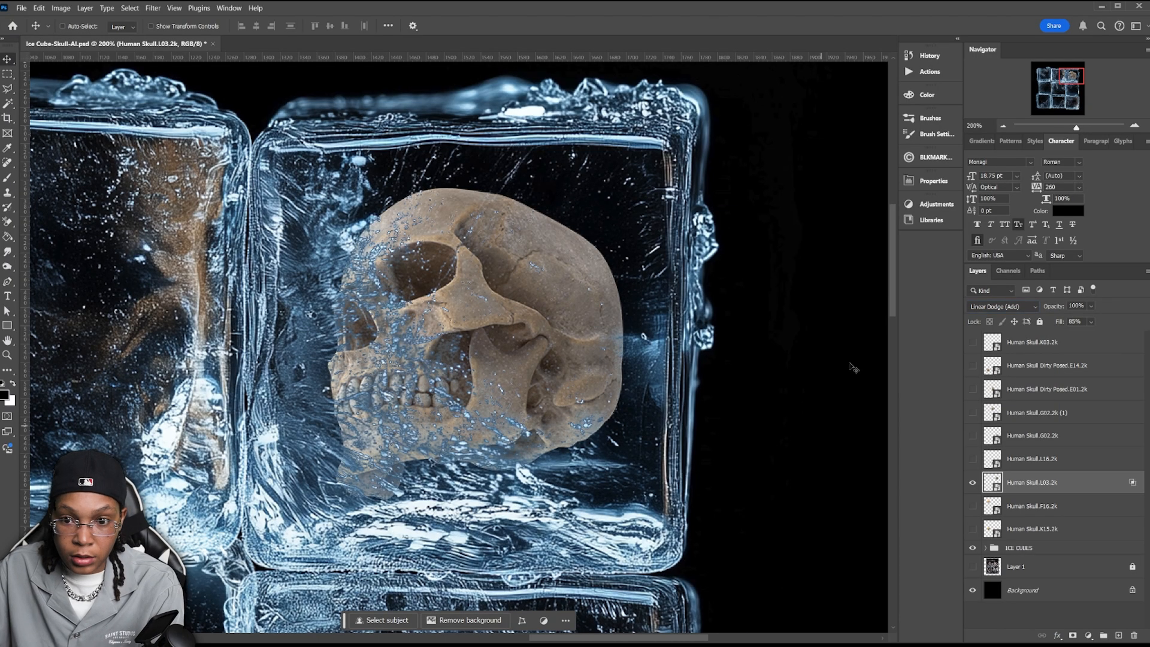
key(ctrl+minus)
key(ctrl+minus)
key(ctrl+minus)
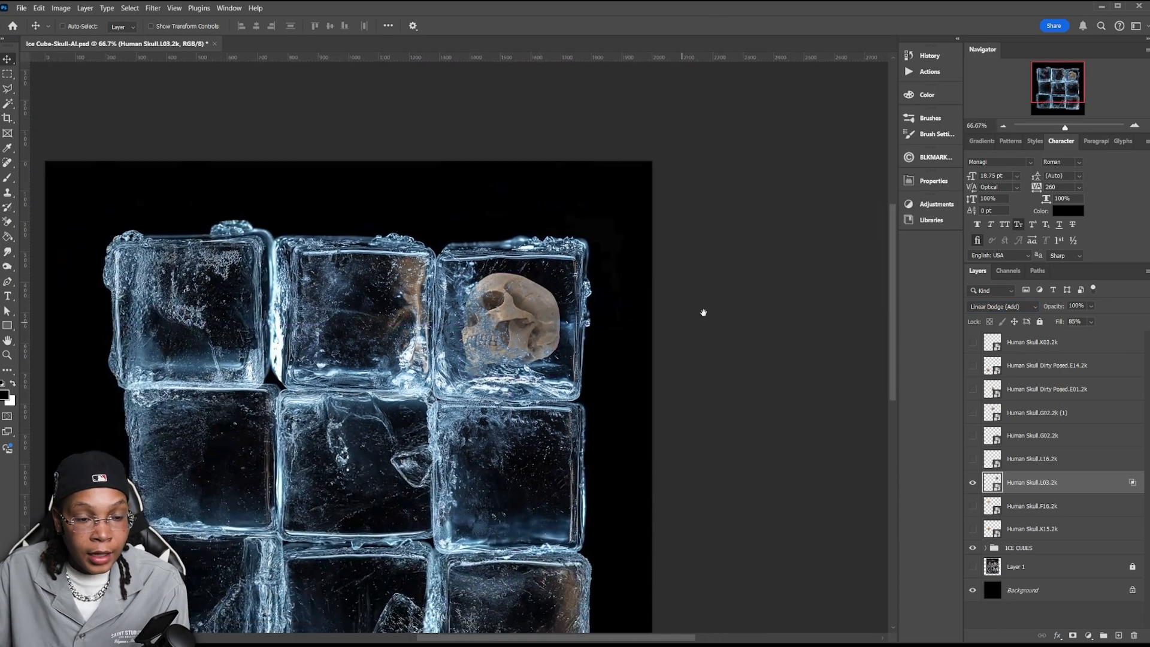
key(ctrl+s)
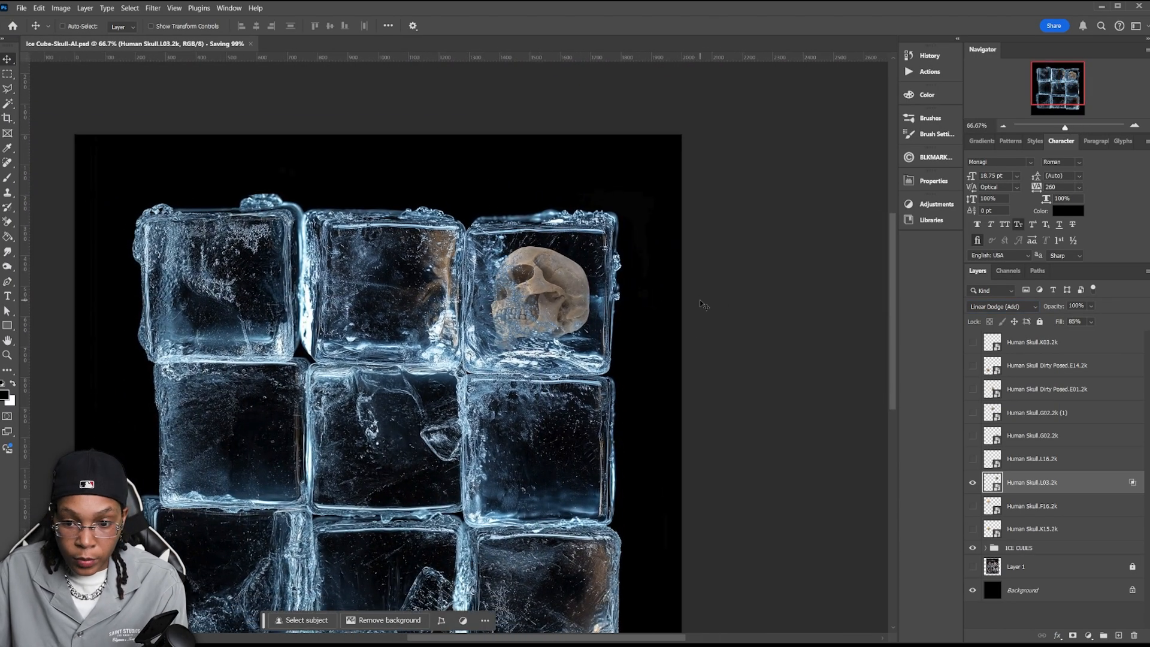
key(ctrl+plus)
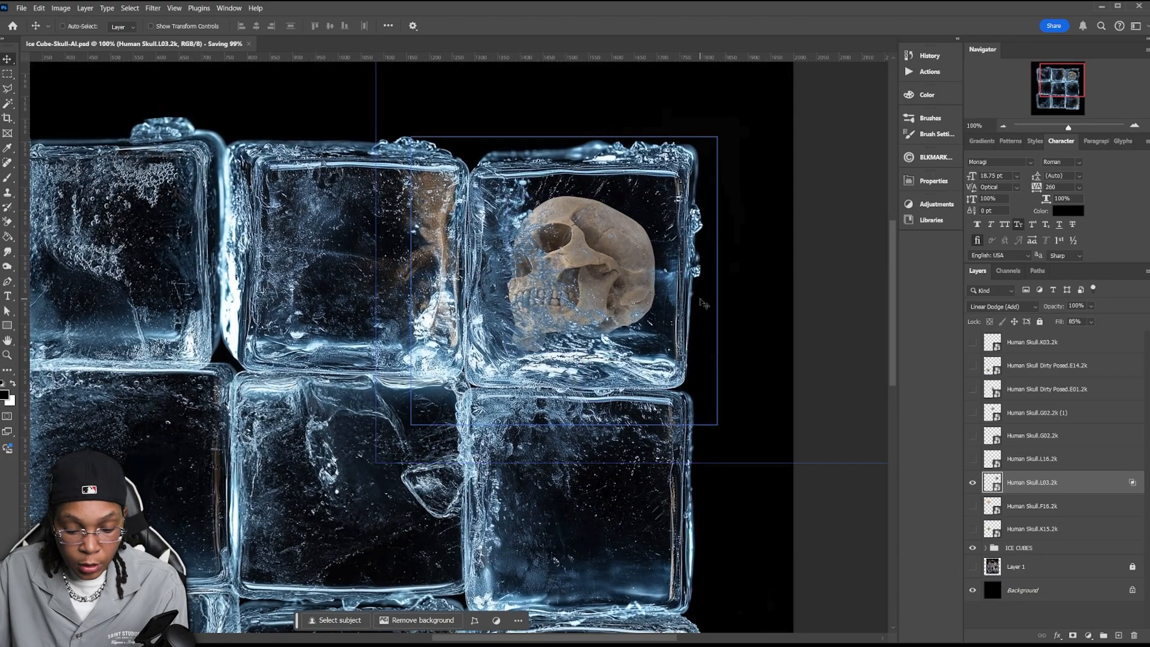
Scale the Human Skull.L03.2k skull to about 124%, rotate it about 15°, position it within the top-right ice cube, and save the document.
key(ctrl+t)
drag(727, 285, 768, 276)
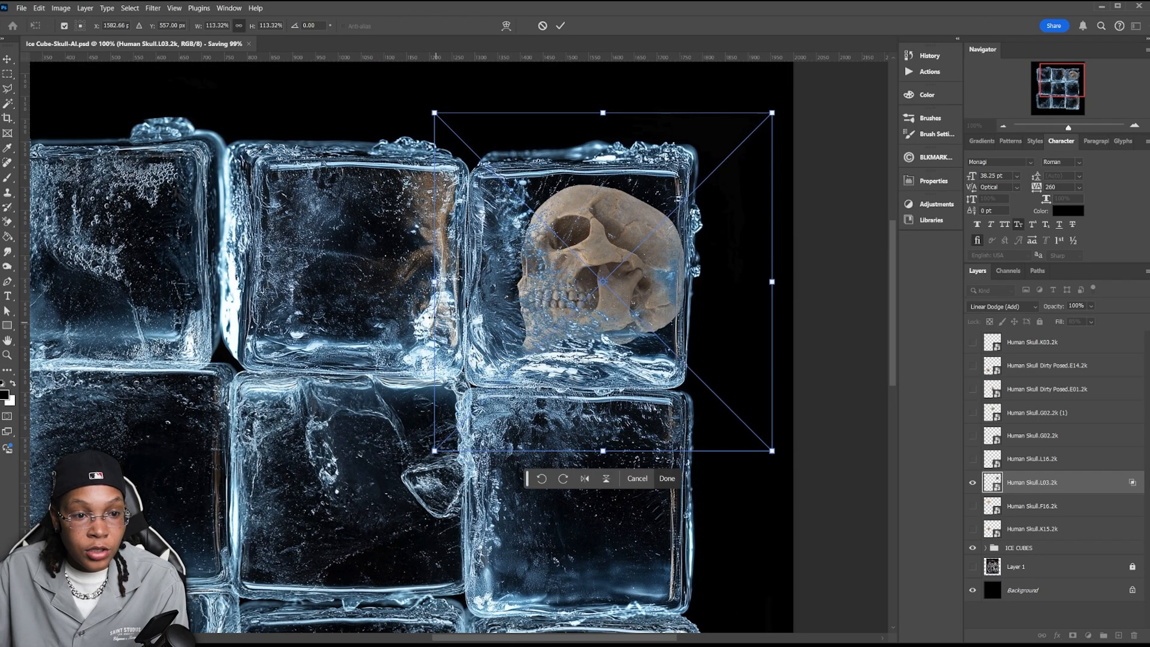
drag(439, 280, 416, 290)
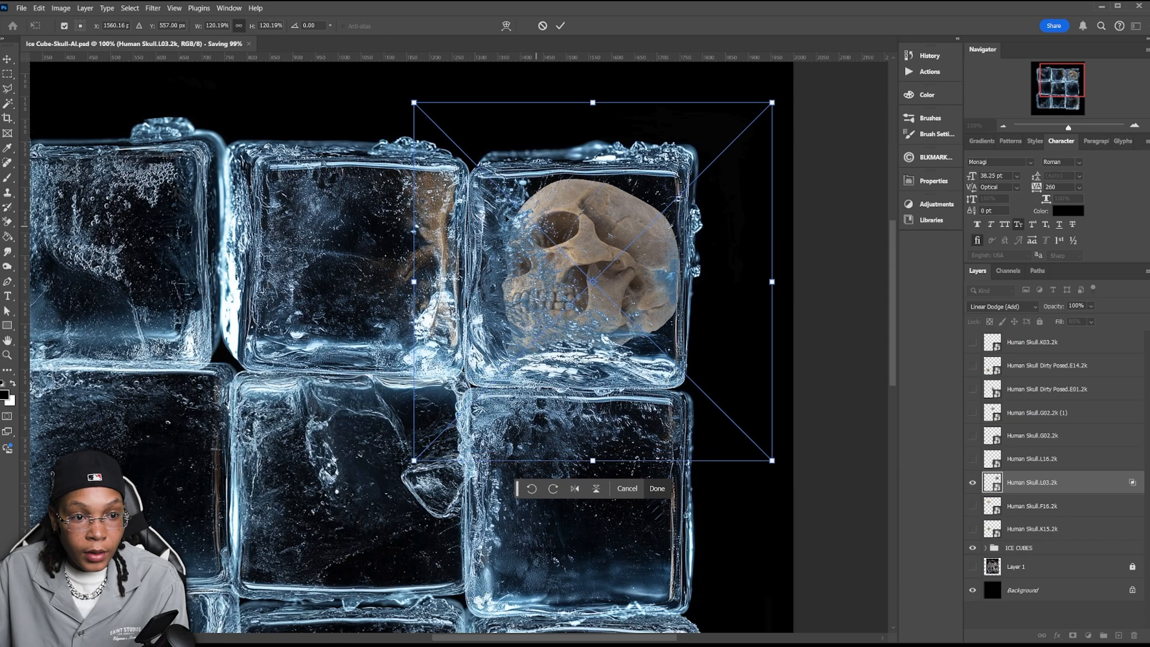
drag(786, 201, 742, 266)
drag(809, 168, 814, 168)
drag(370, 414, 361, 419)
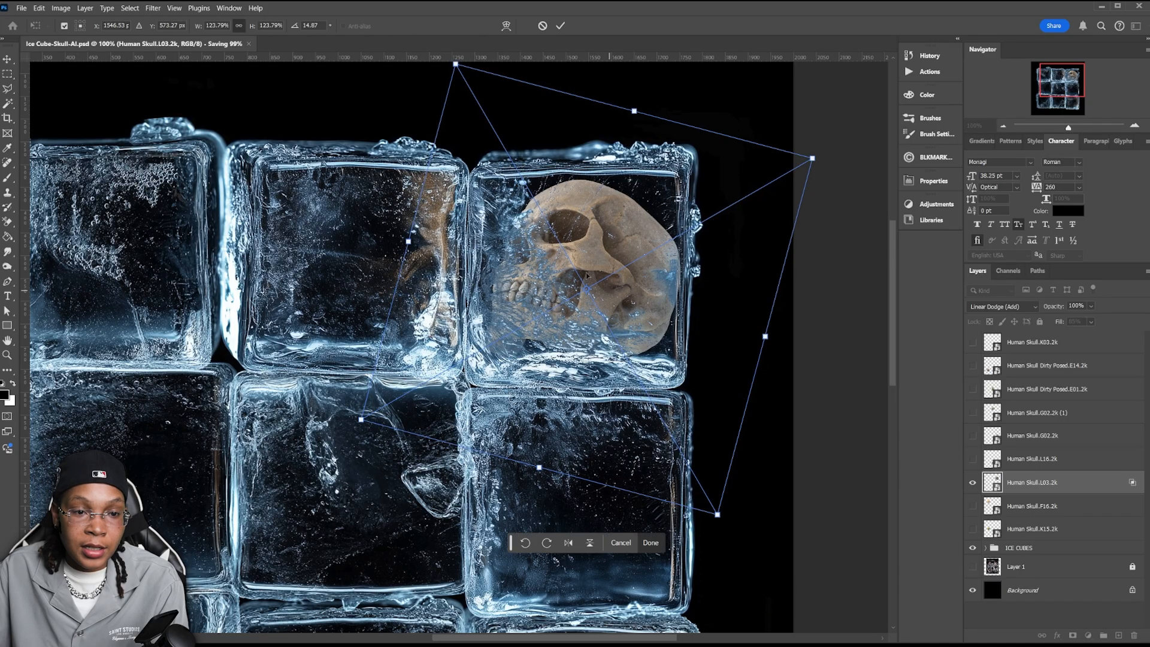
key(Return)
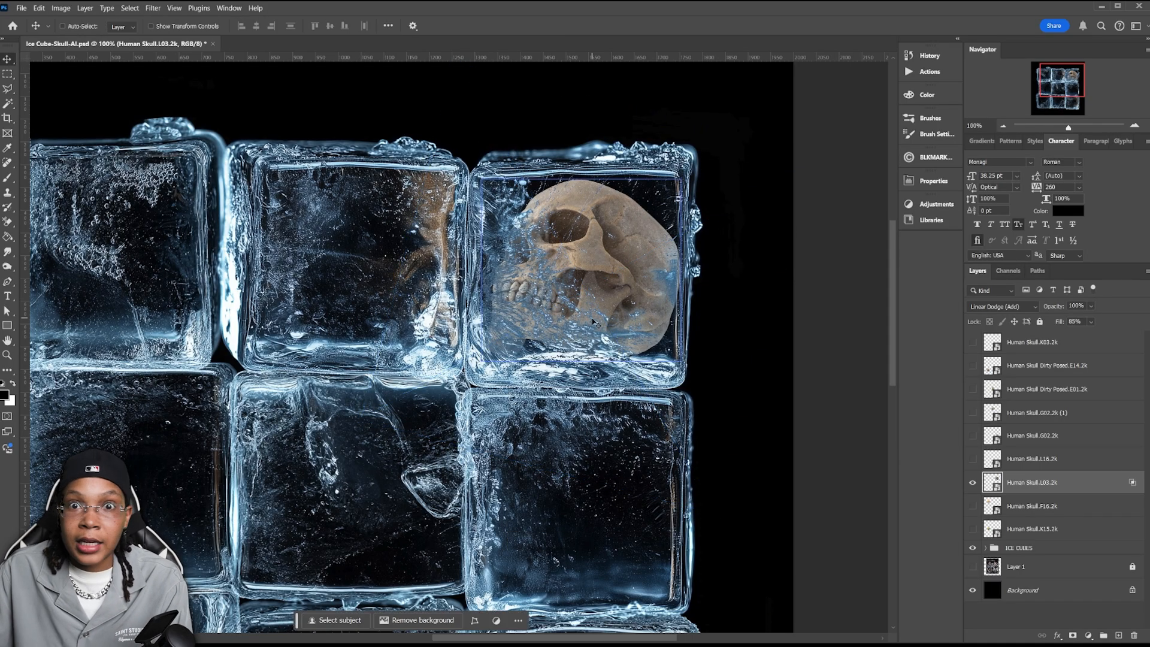
drag(591, 311, 591, 305)
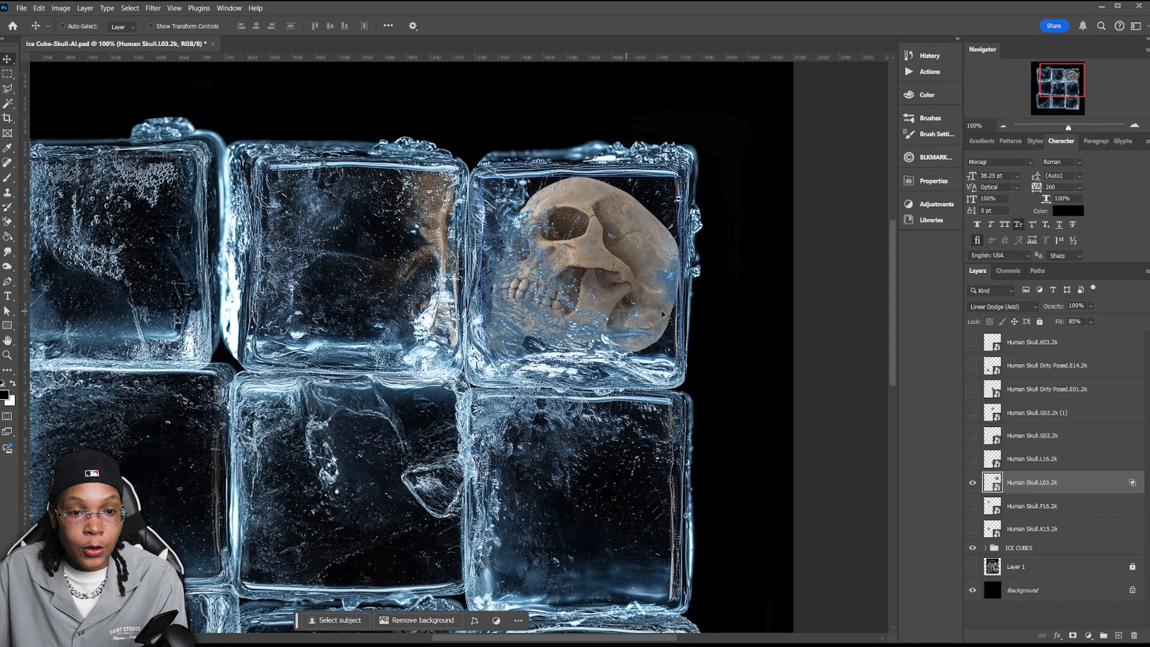
drag(663, 320, 724, 308)
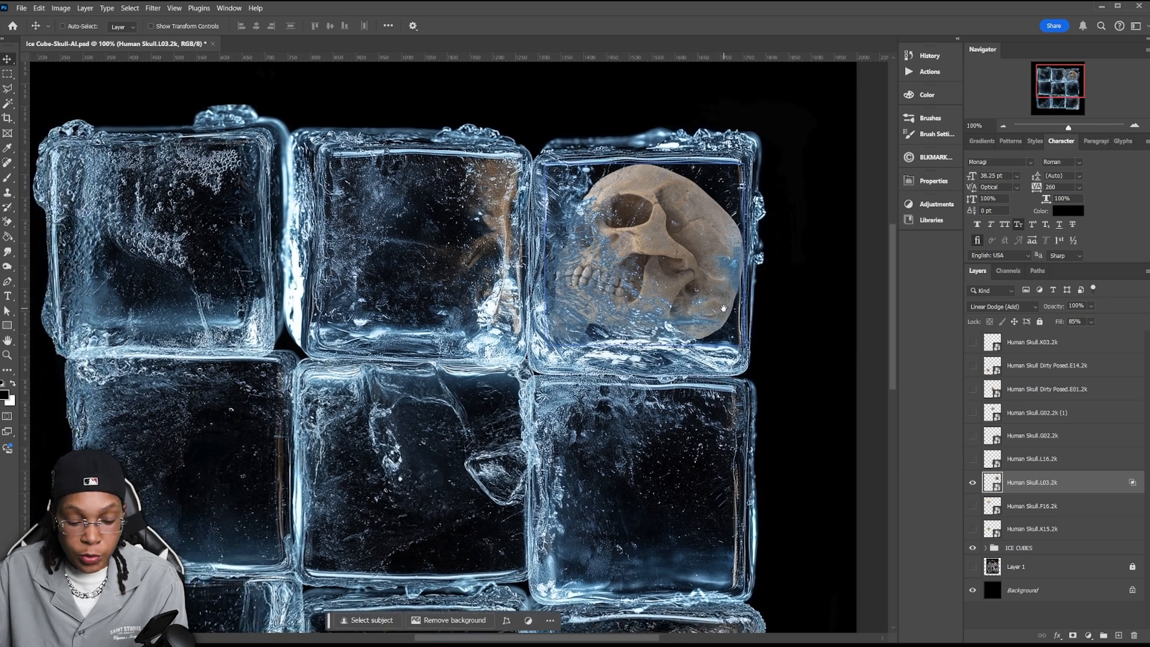
key(ctrl+s)
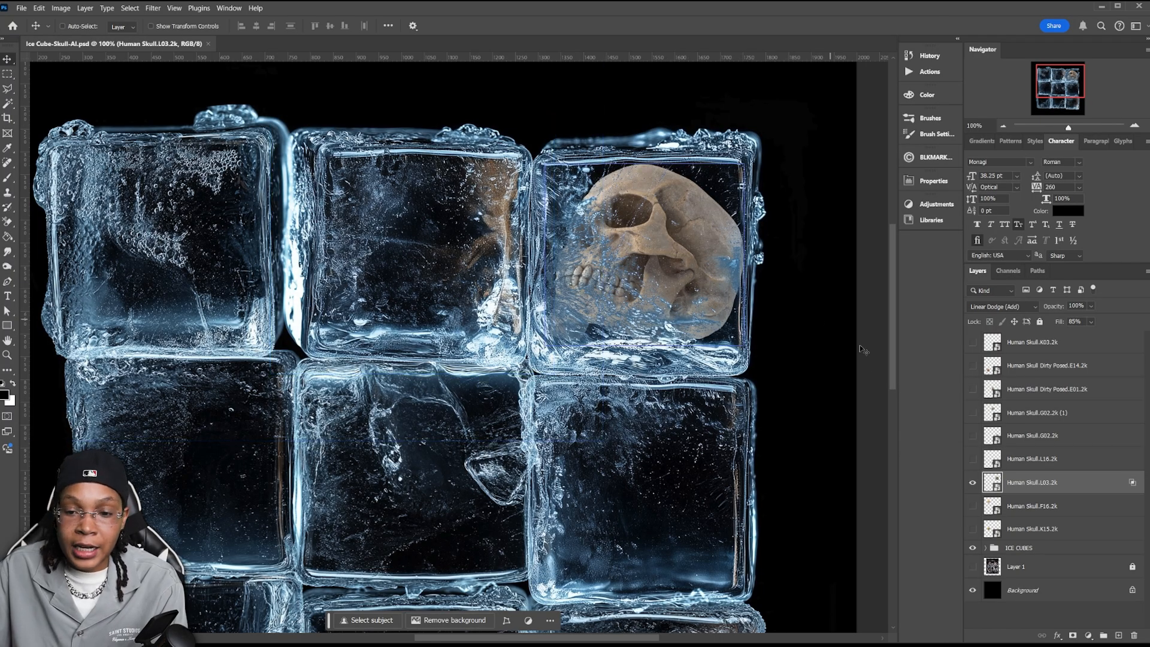
Show the Human Skull.F16.2k layer, position its skull inside the top-left ice cube and rotate it to about -30°.
click(1076, 502)
click(972, 506)
drag(451, 293, 497, 292)
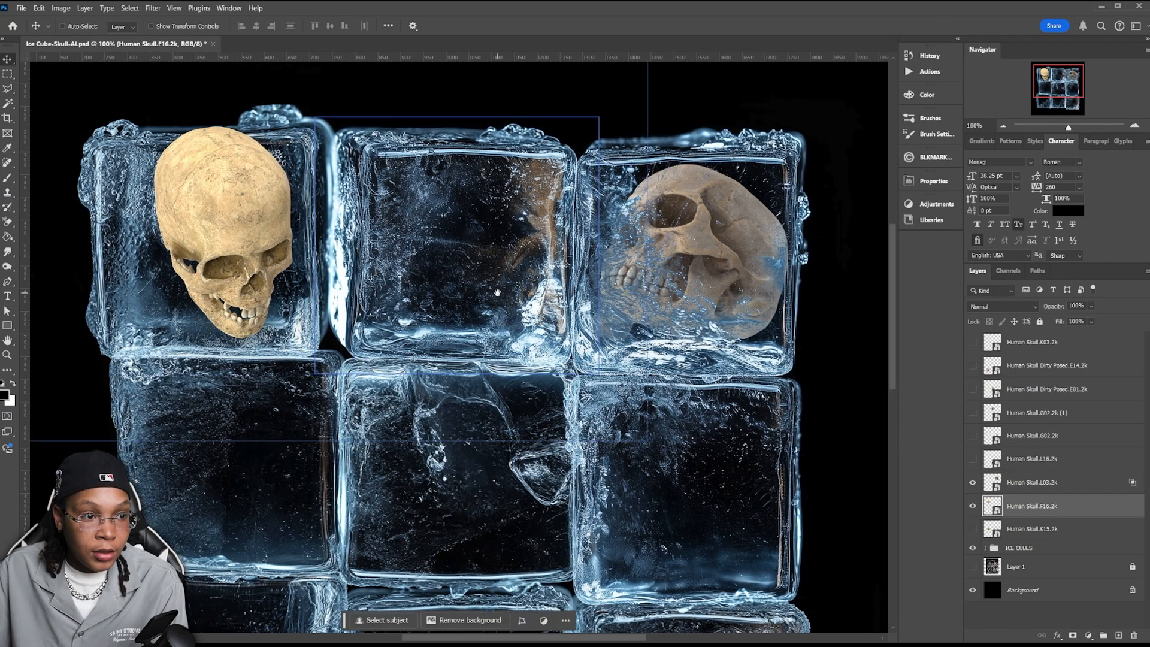
mouse_move(206, 226)
mouse_down()
mouse_move(195, 223)
mouse_move(192, 239)
mouse_up()
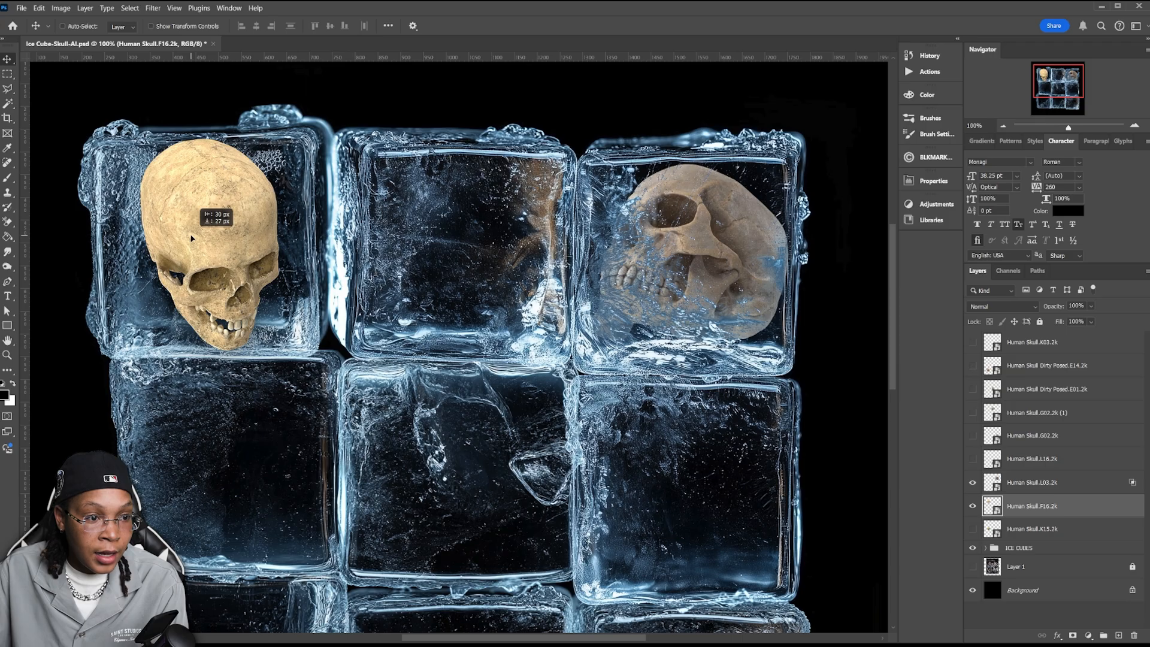
key(ctrl+t)
drag(458, 239, 441, 139)
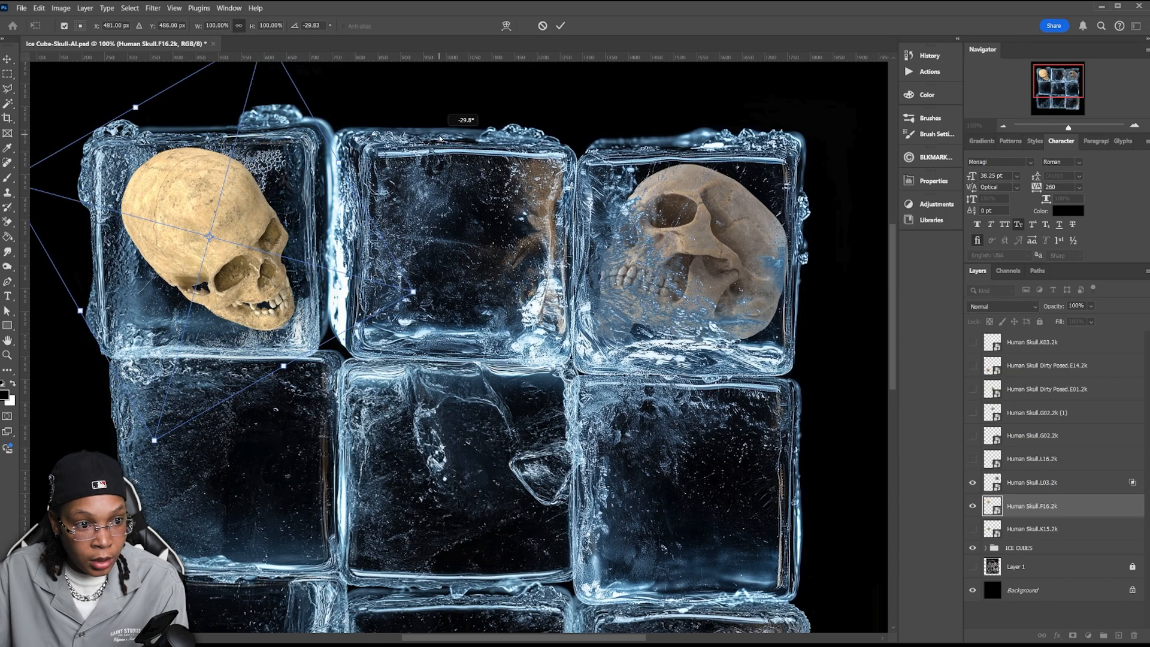
Blend the top-left skull with Linear Dodge (Add), a reduced Blend If underlying-layer highlight range and 91% fill, and save the document.
click(1001, 306)
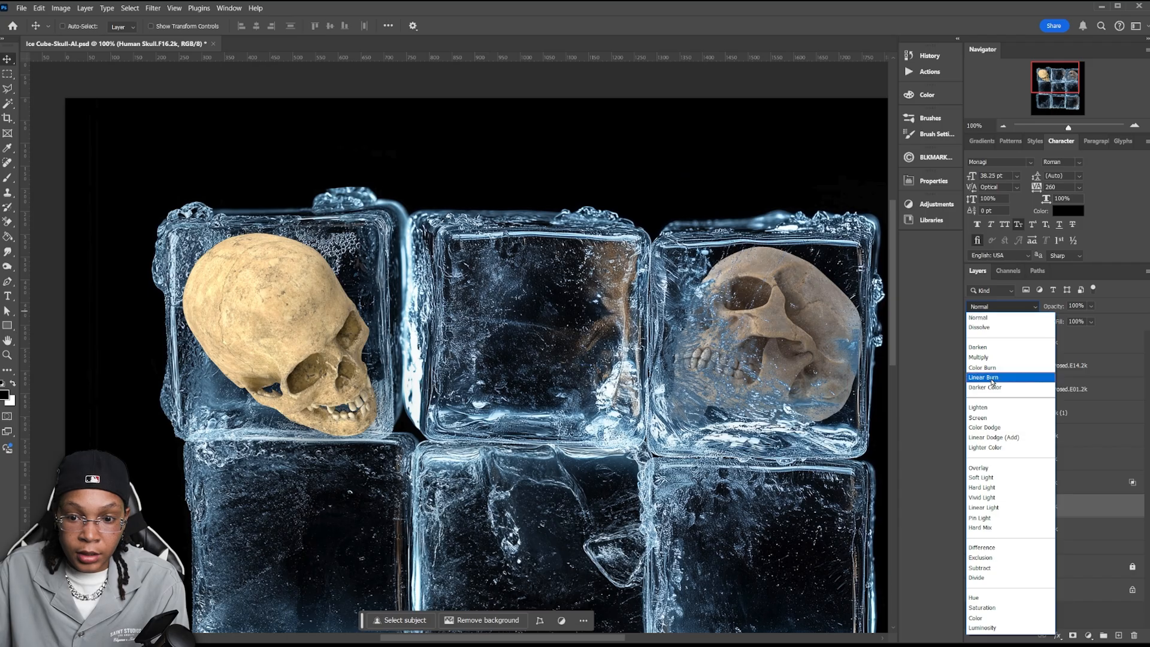
click(993, 437)
double_click(1078, 506)
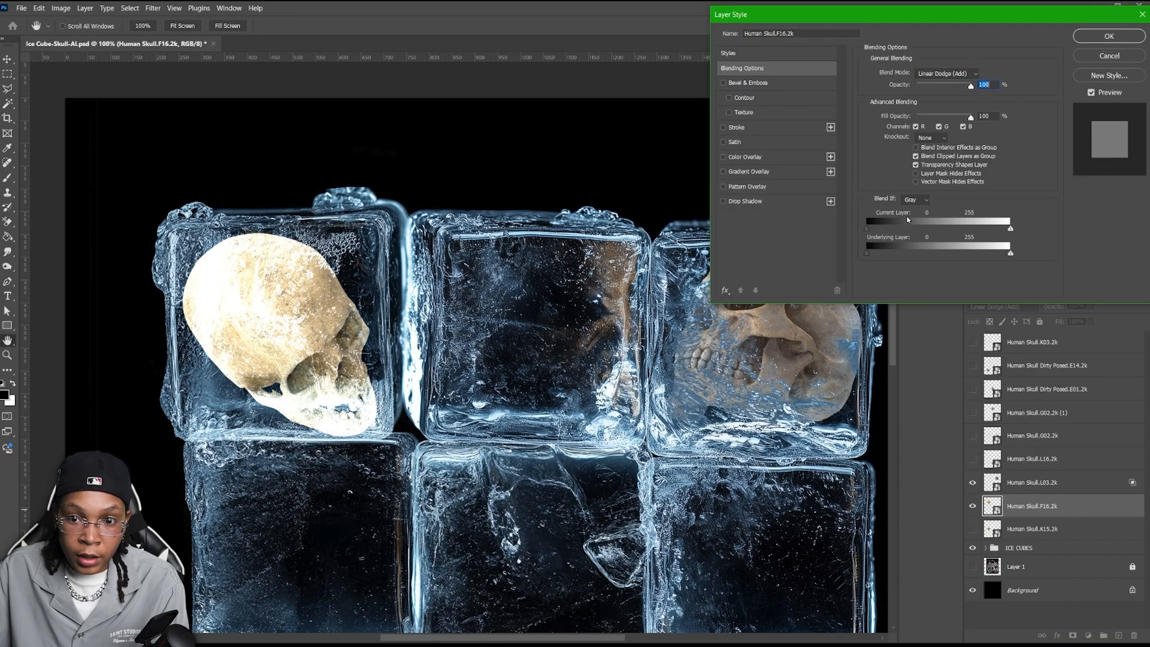
drag(989, 254, 926, 254)
key(Return)
drag(1060, 321, 1054, 321)
key(ctrl+s)
Show the Human Skull.K15.2k layer, scale its skull to about 121.5%, rotate it about -10° and fit it into the middle-left ice cube.
drag(725, 360, 685, 244)
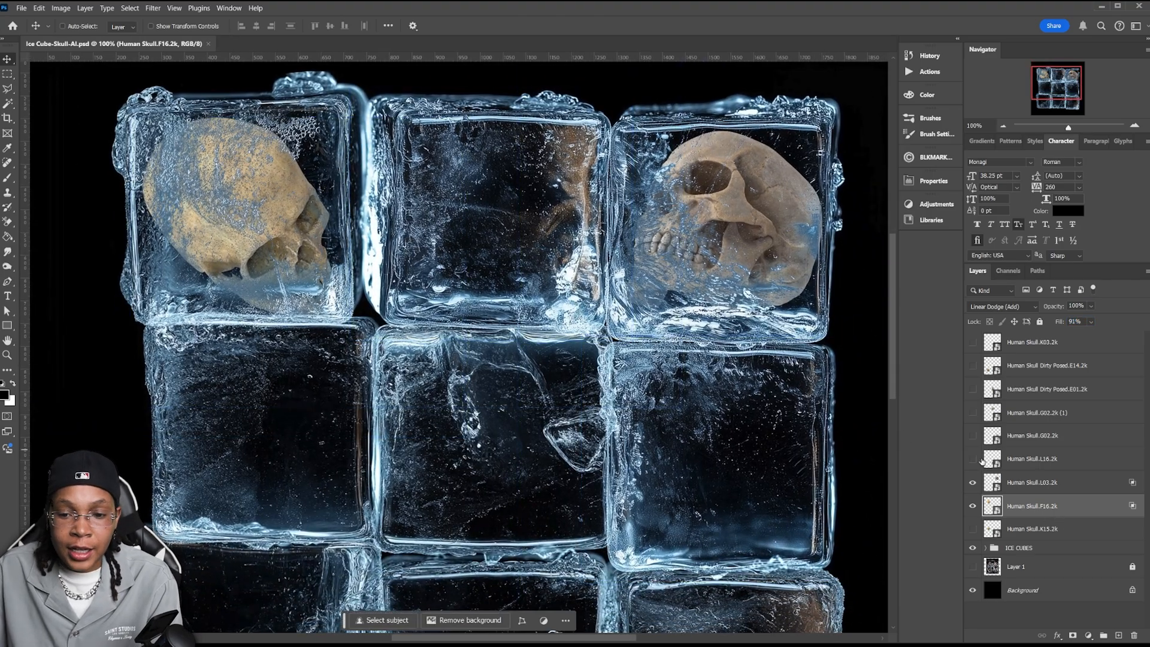
click(972, 531)
click(1047, 529)
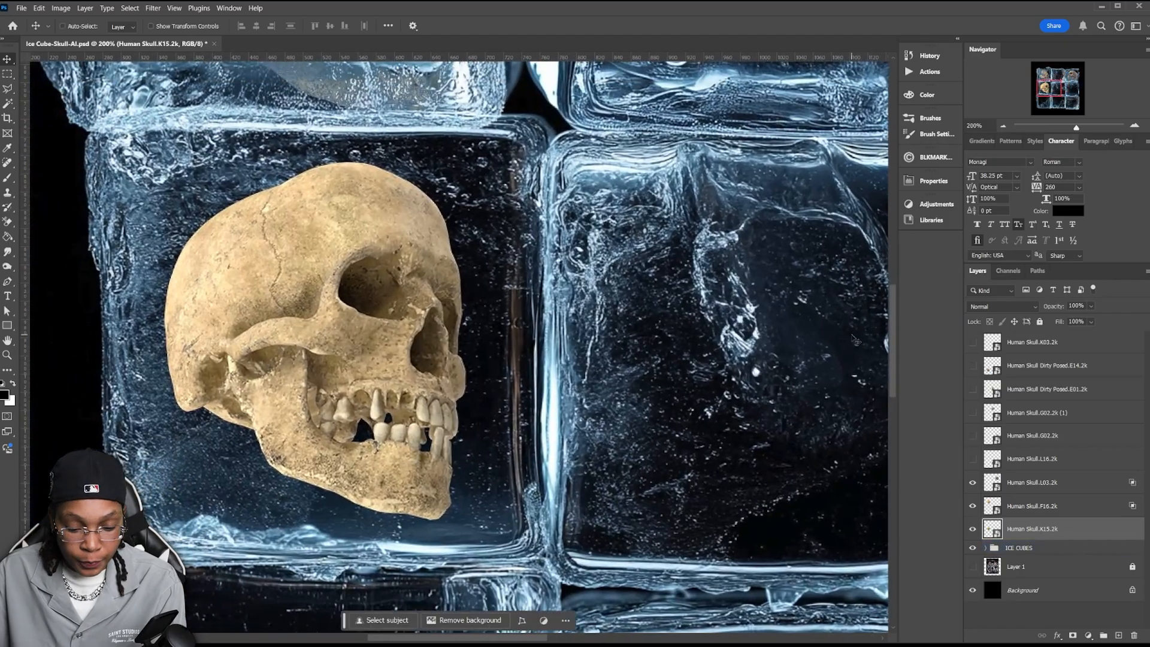
key(ctrl+t)
drag(532, 353, 574, 353)
drag(237, 350, 213, 350)
drag(590, 336, 586, 301)
drag(484, 309, 473, 318)
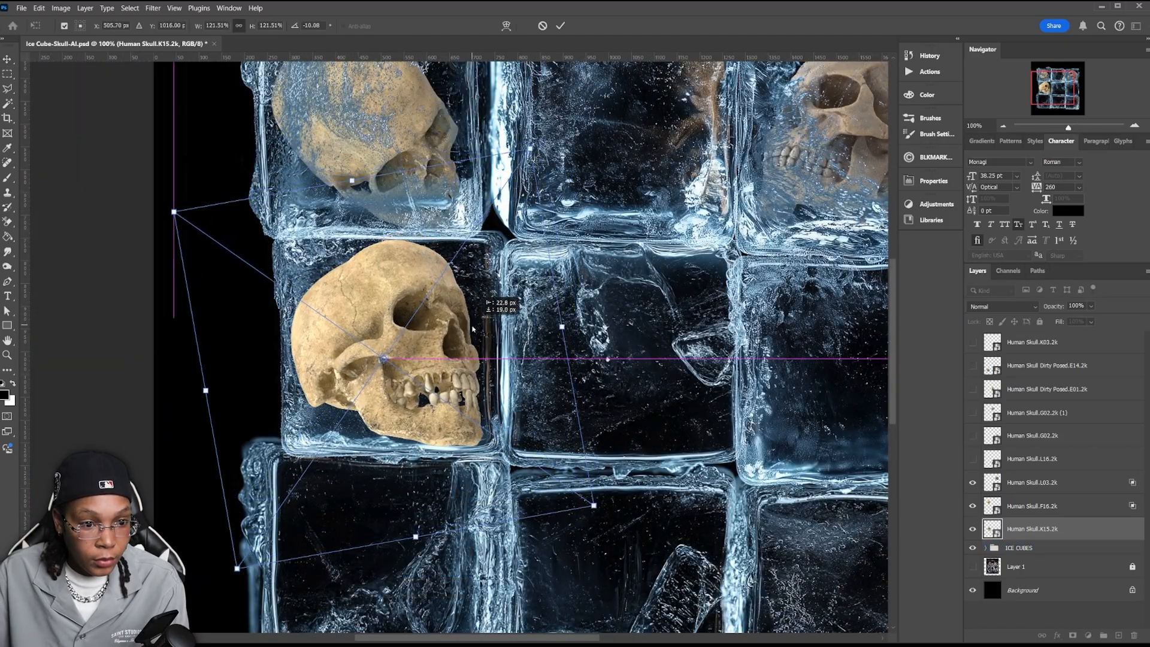
key(Return)
Blend the middle-left skull with Linear Dodge (Add), a split Blend If underlying-layer highlight range and 89% fill, and save the document.
click(1001, 306)
click(990, 443)
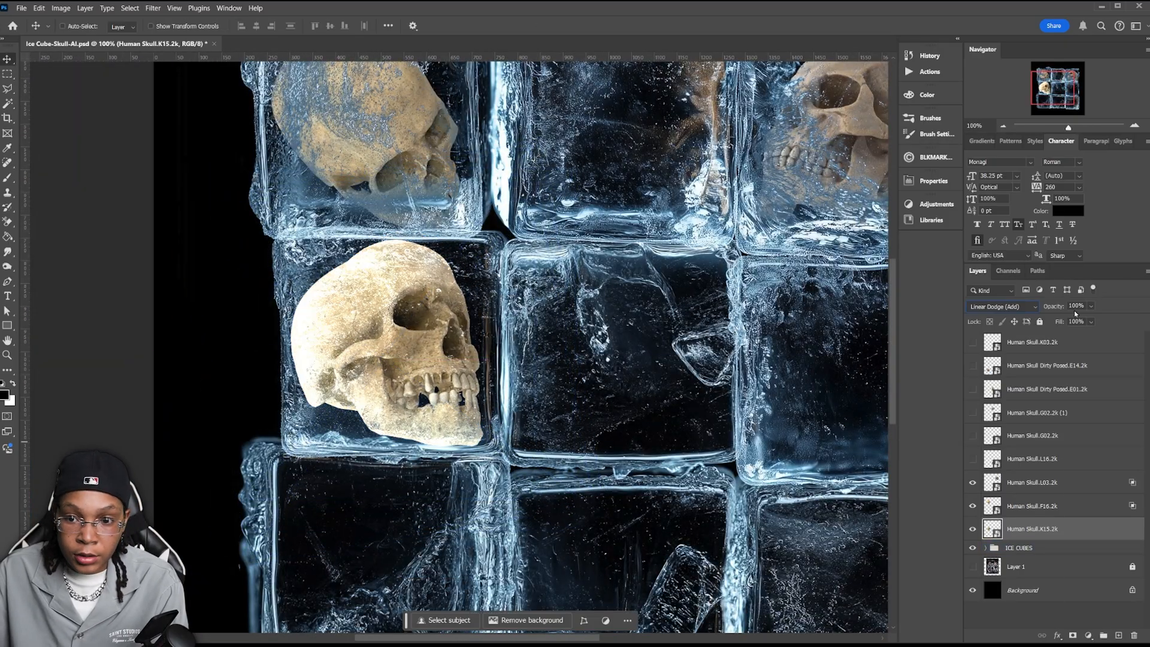
drag(1059, 322, 1092, 323)
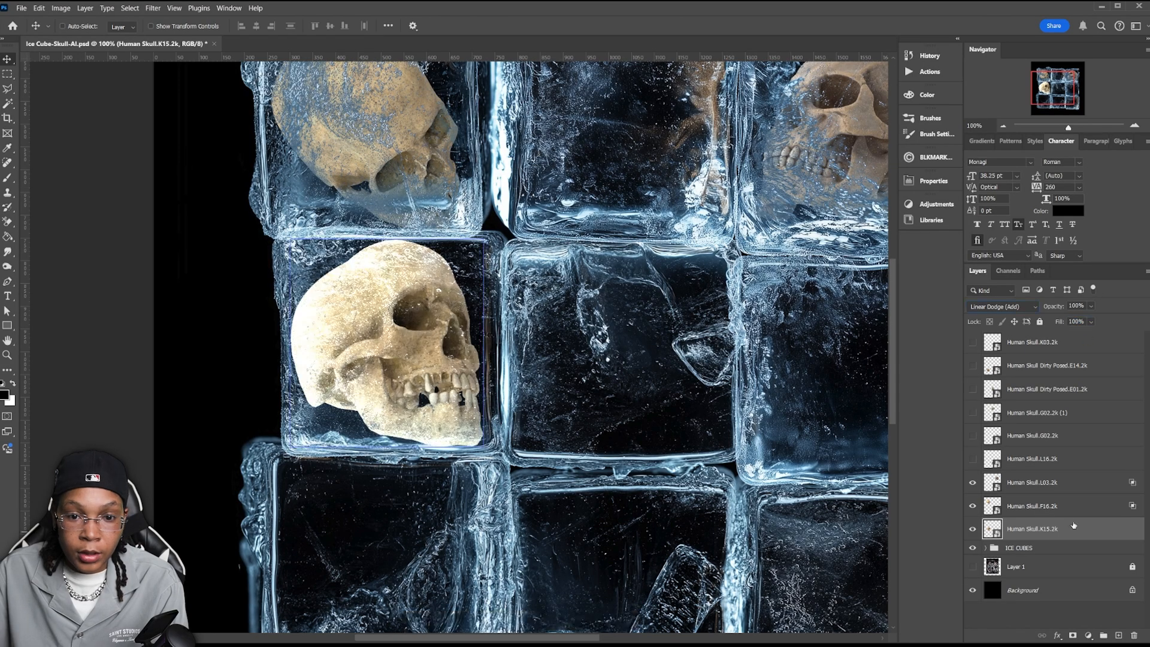
double_click(1074, 525)
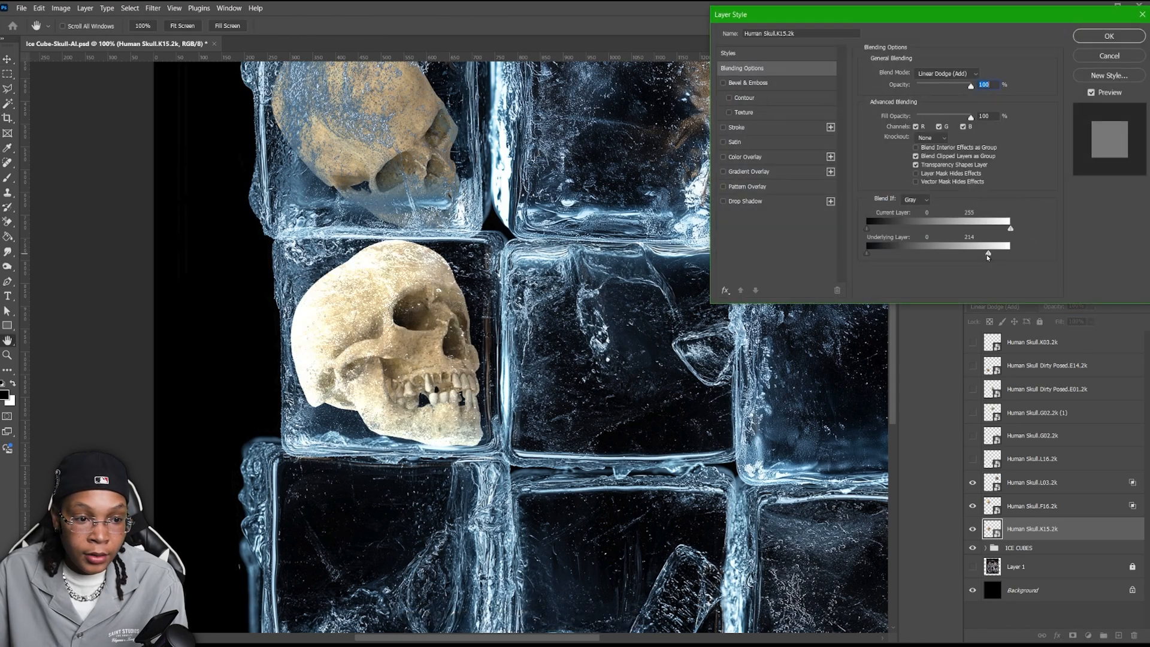
drag(987, 257, 956, 258)
drag(991, 254, 940, 256)
key(Return)
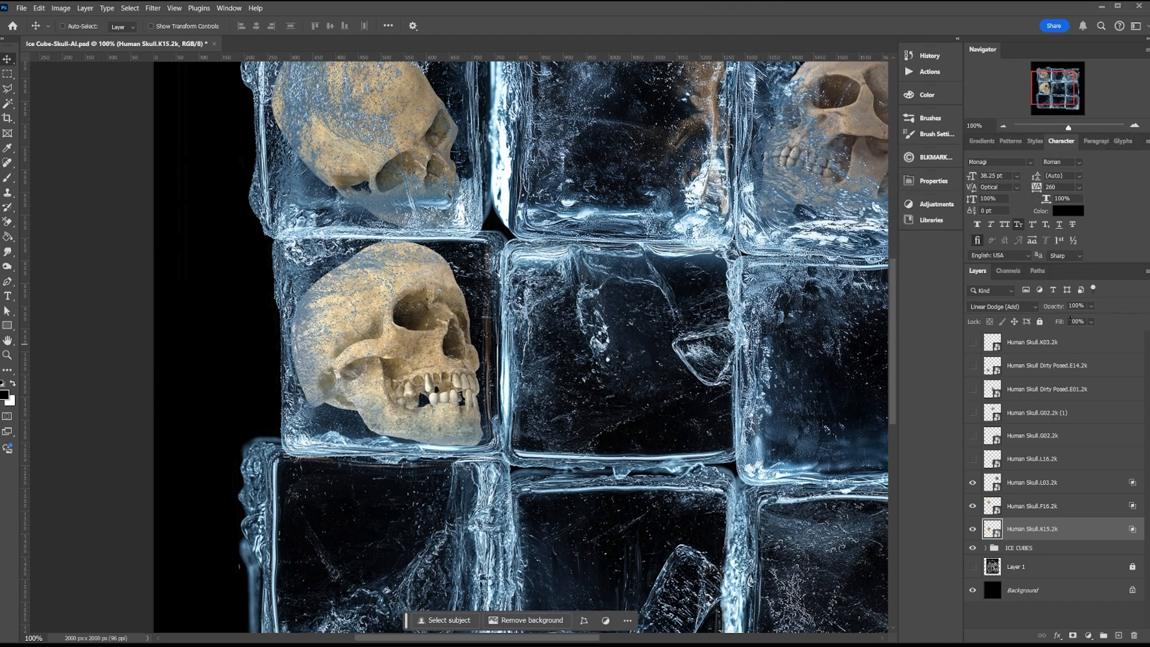
drag(1062, 321, 1054, 322)
key(ctrl+s)
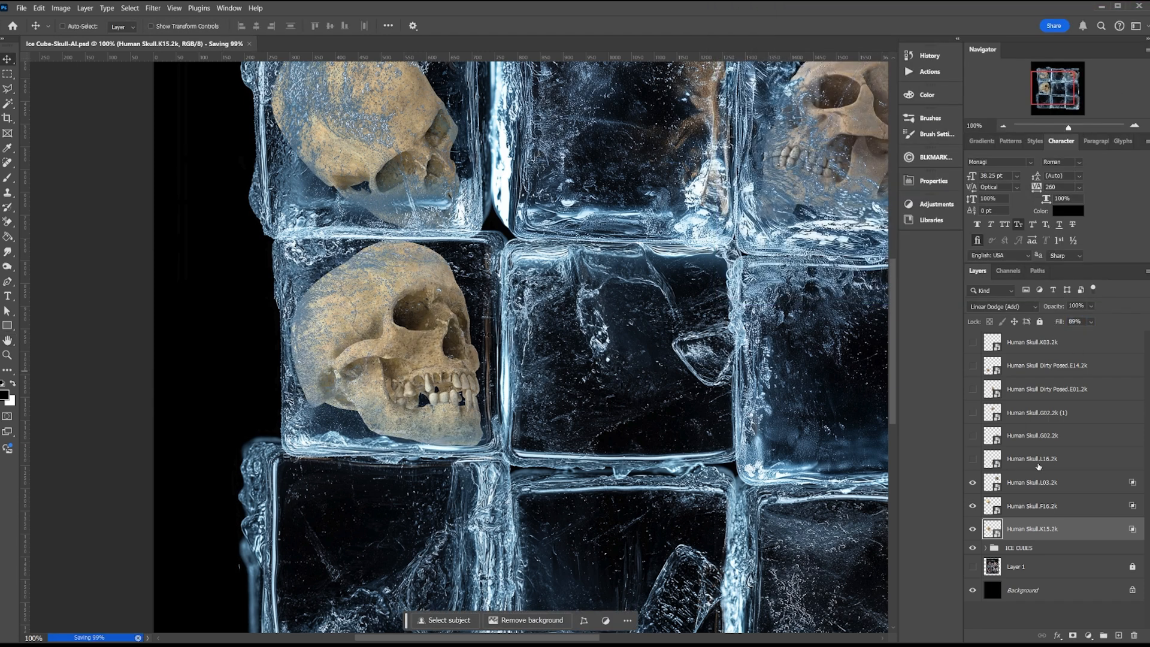
Blend the Human Skull.L16.2k skull into the bottom-middle ice cube by adjusting its Blend If underlying-layer range.
drag(754, 302, 618, 359)
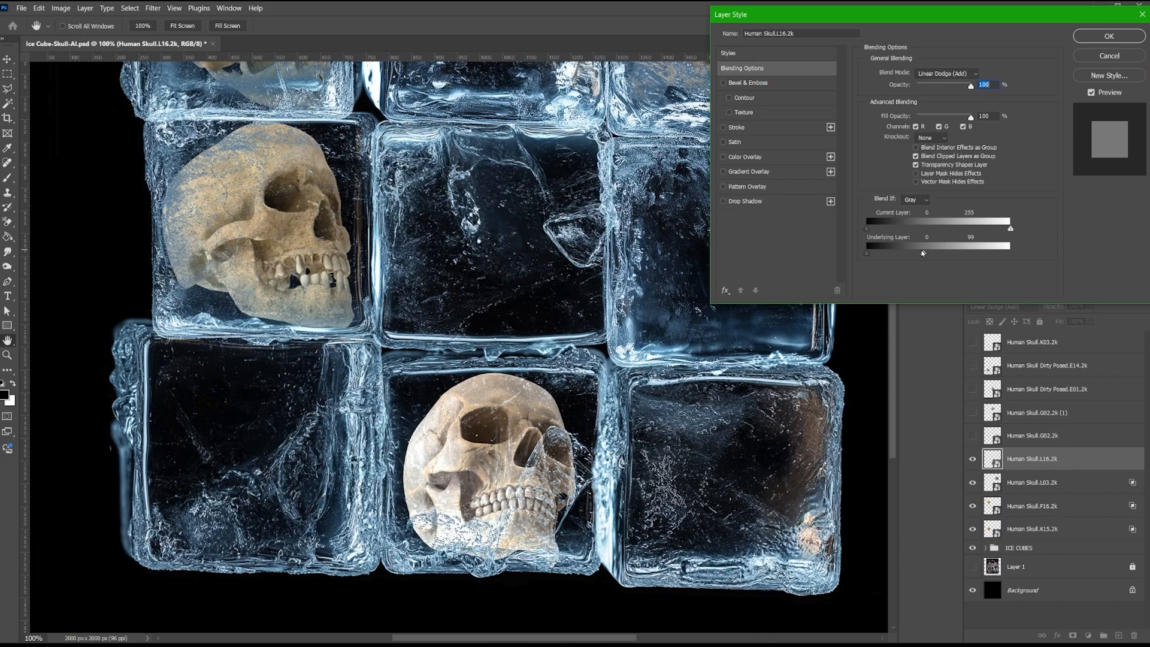
drag(872, 253, 911, 255)
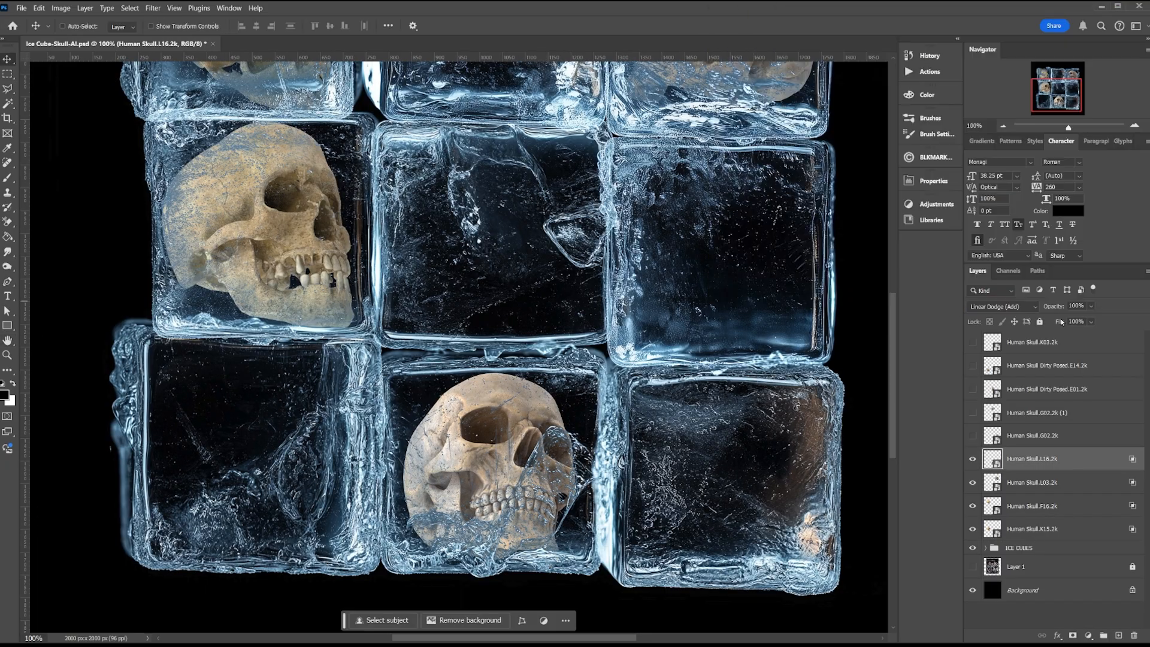
Fit the Human Skull.G02.2k skull into the middle-right ice cube and blend it with Linear Dodge (Add) and a split underlying-layer highlight range.
click(1032, 436)
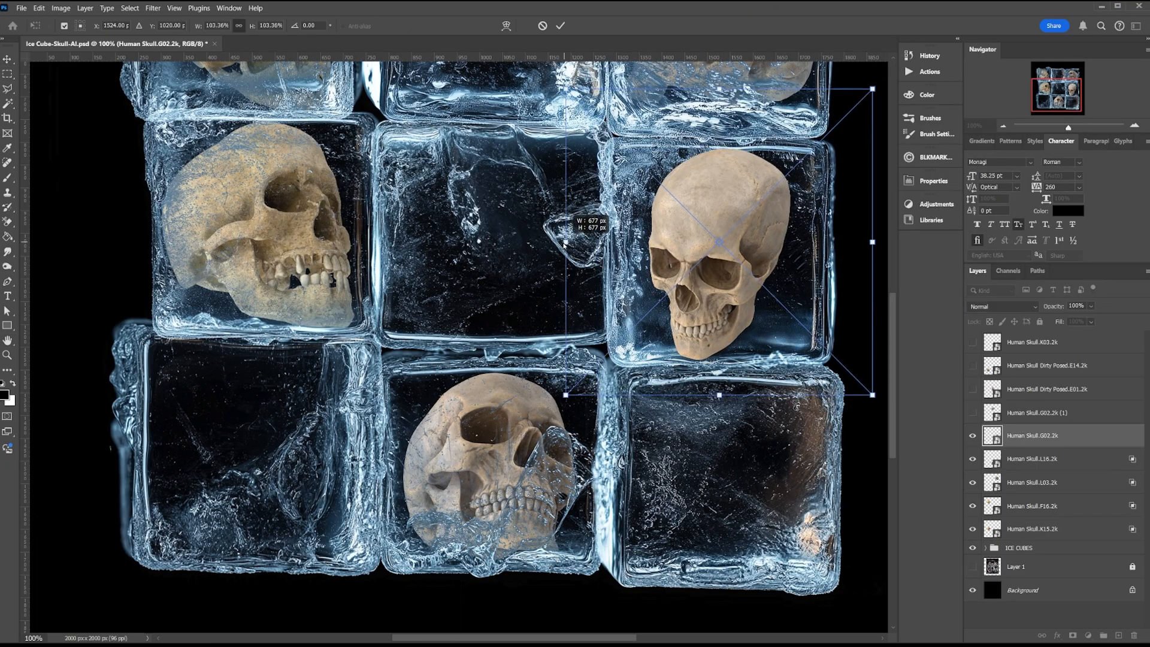
drag(565, 243, 803, 473)
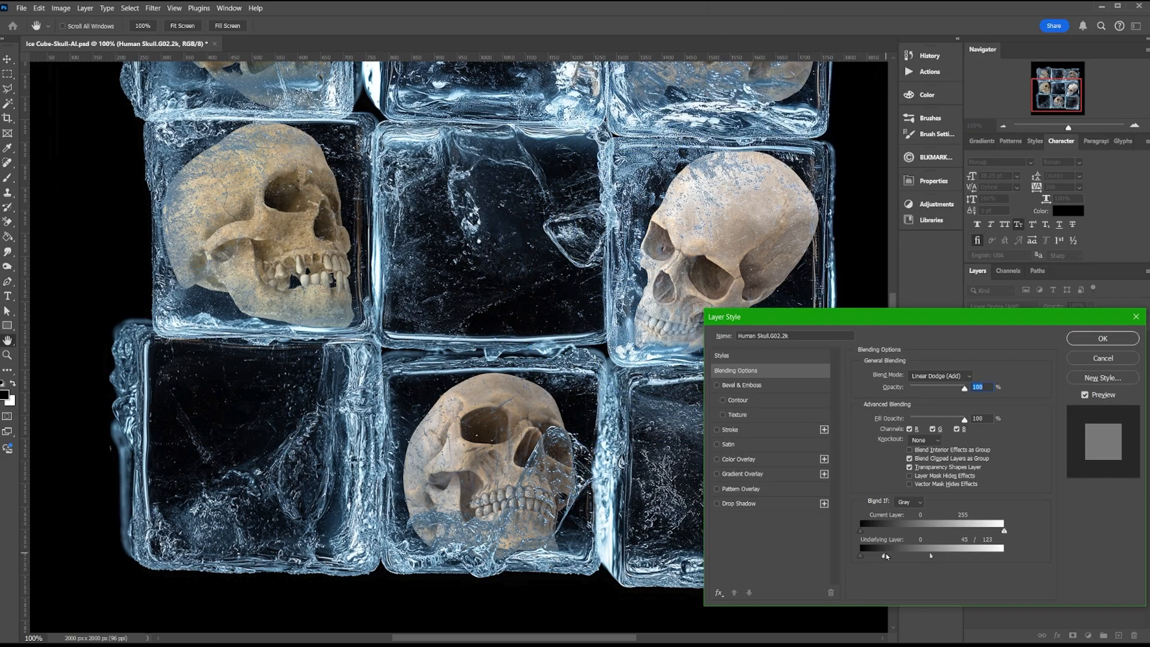
drag(886, 556, 879, 556)
key(Return)
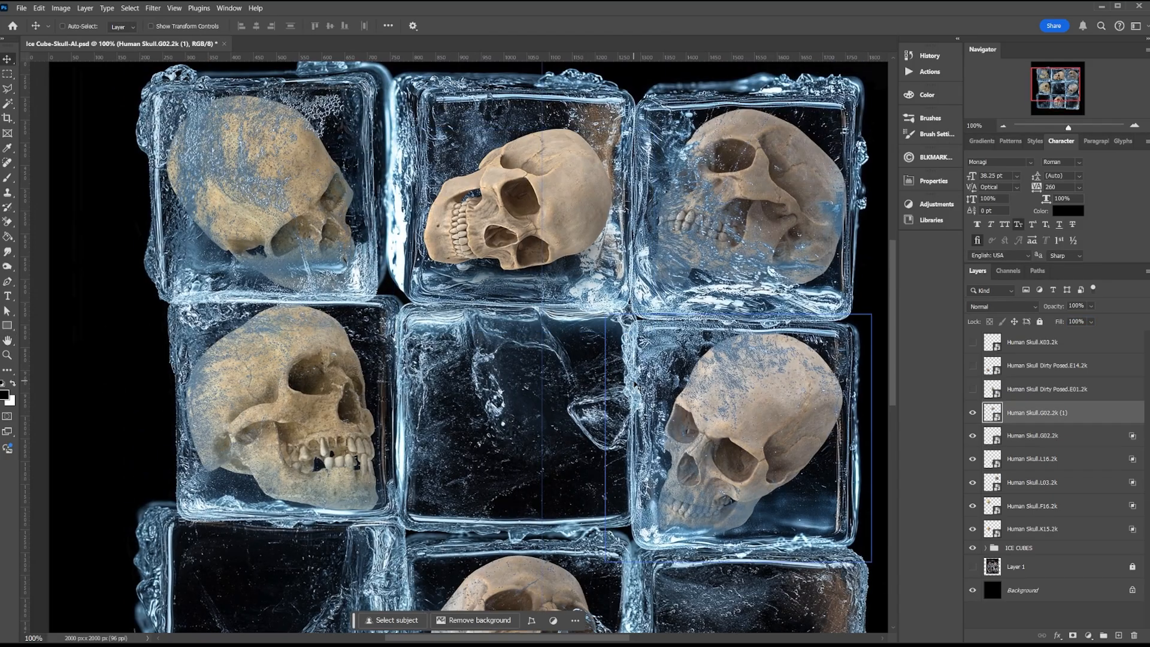
Fit and blend the top-middle skull and the centre Human Skull Dirty Posed.E01.2k skull into their ice cubes, masking the centre skull's overflow, and save.
drag(688, 180, 705, 186)
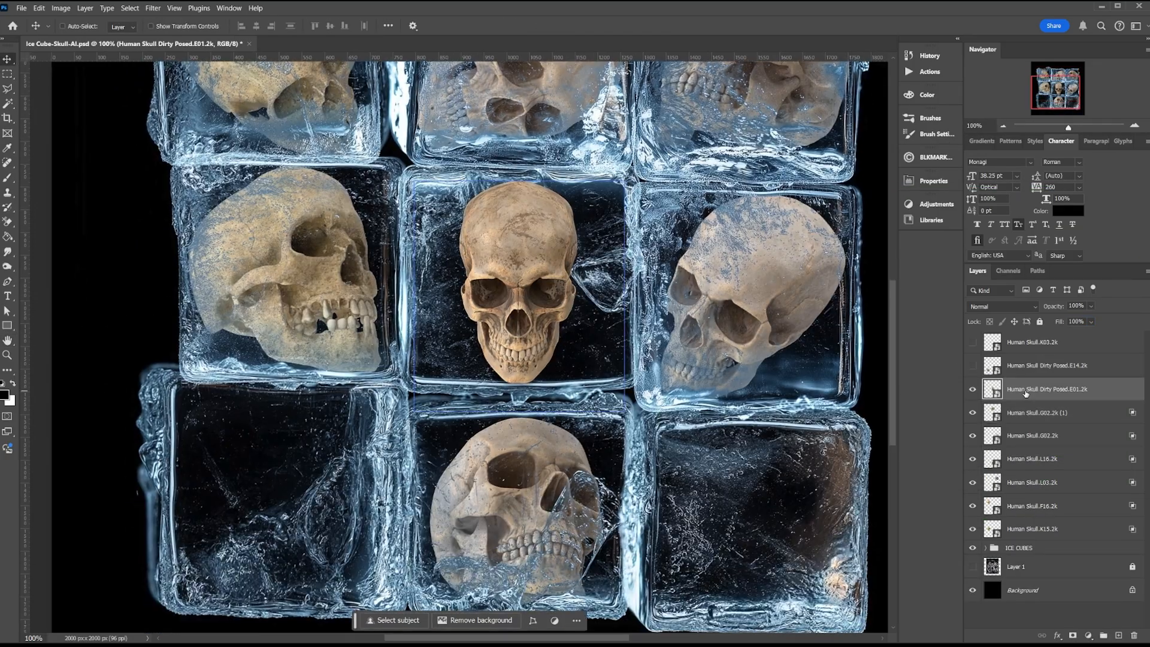
drag(707, 252, 743, 264)
drag(521, 461, 527, 515)
drag(479, 311, 500, 271)
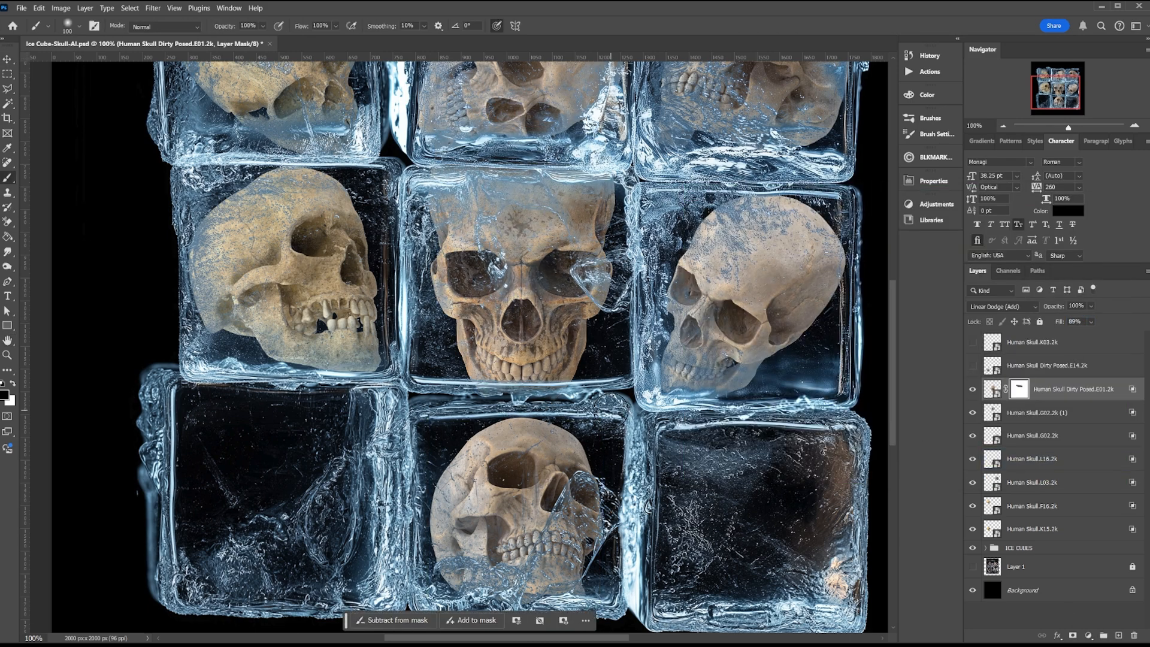
key(ctrl+s)
key(ctrl+s)
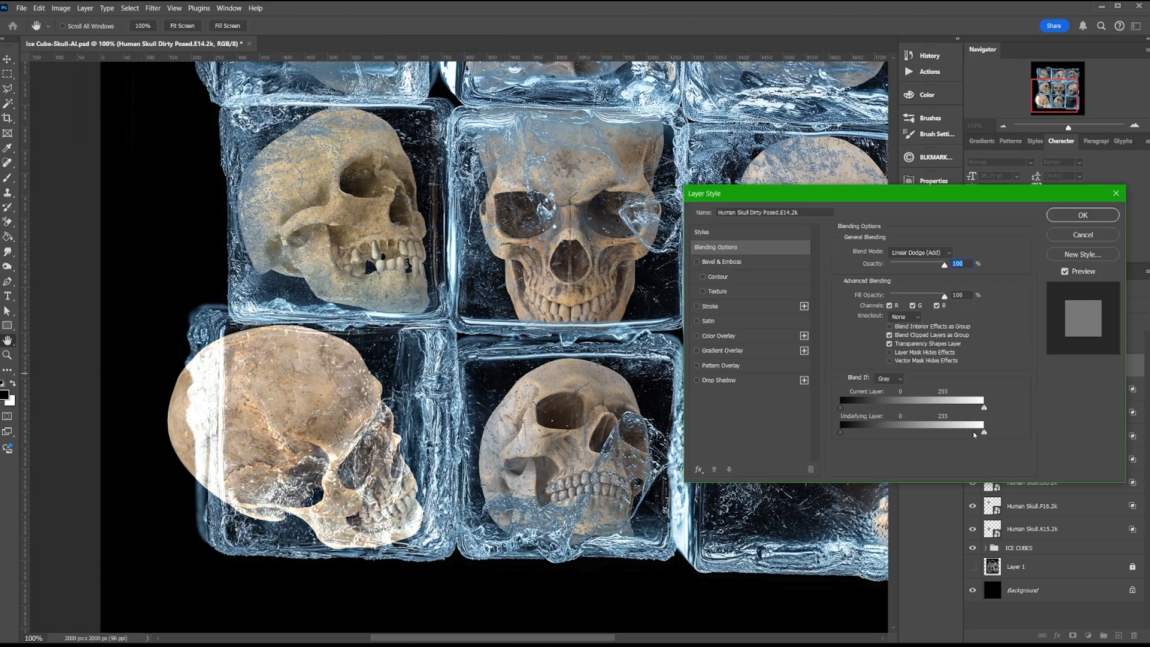
Lower the Blend If underlying-layer highlight range of the bottom-left Human Skull Dirty Posed.E14.2k skull and set its fill to 95%.
drag(983, 432, 824, 433)
click(1081, 215)
drag(1062, 321, 1059, 325)
Add a layer mask to the bottom-left skull and brush away the part extending past the ice cube's left edge.
click(1072, 635)
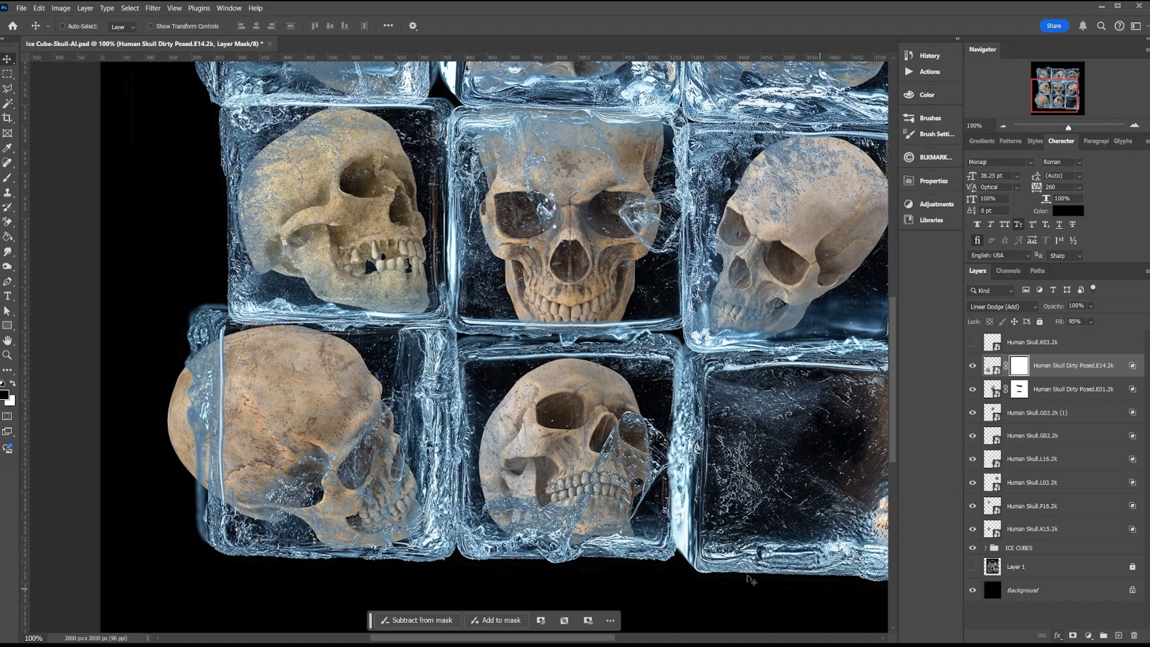
key(b)
click(79, 26)
mouse_move(172, 462)
mouse_down()
mouse_move(170, 389)
mouse_move(173, 473)
mouse_move(171, 441)
mouse_move(209, 342)
mouse_up()
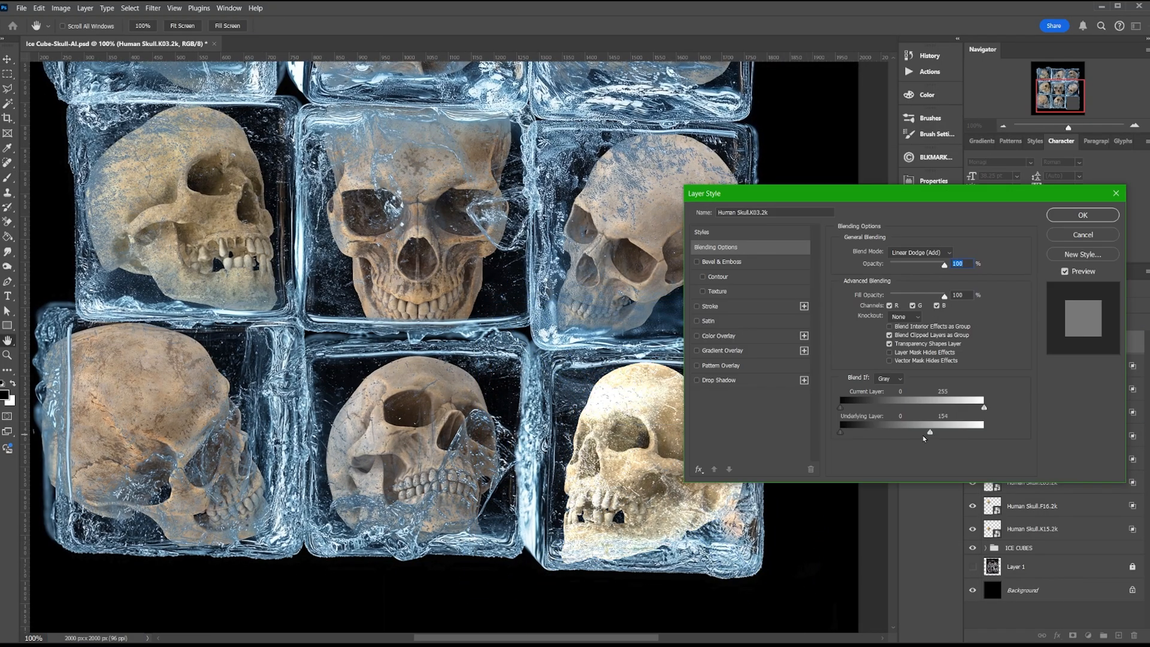
Reduce the Blend If underlying-layer highlight range of the bottom-right Human Skull.K03.2k skull and set its fill to 89%.
drag(881, 432, 860, 432)
click(1082, 215)
drag(1061, 323, 1054, 324)
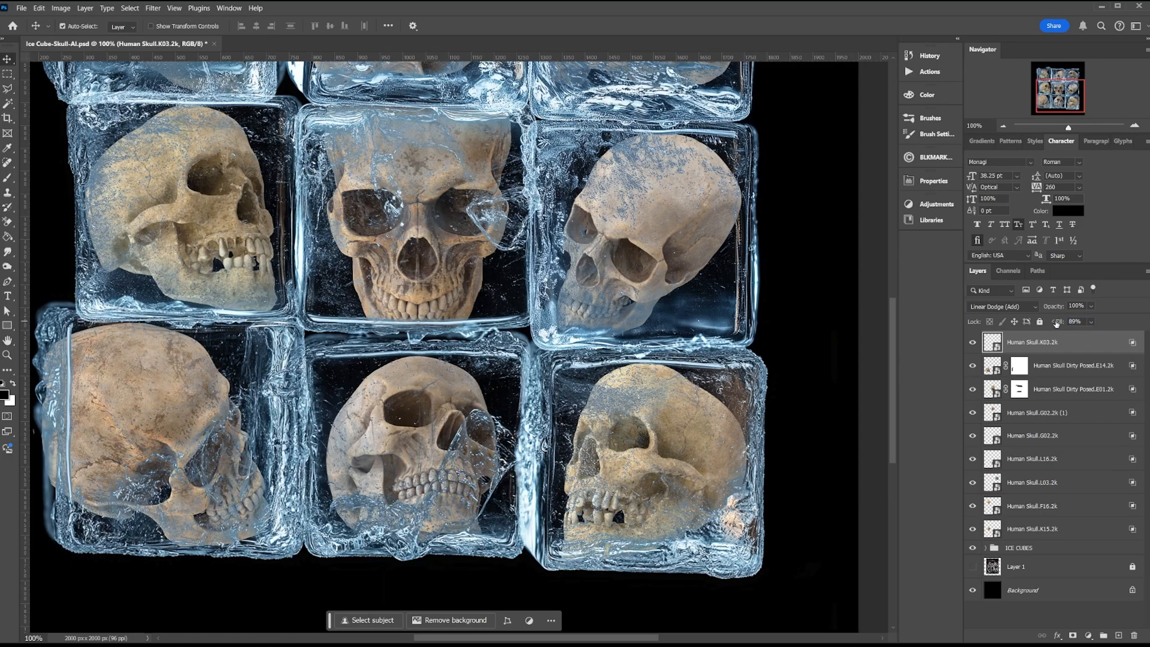
Move the Layer 1 reference image to the top of the layer stack and make it visible over the skull composition.
key(ctrl+minus)
key(ctrl+minus)
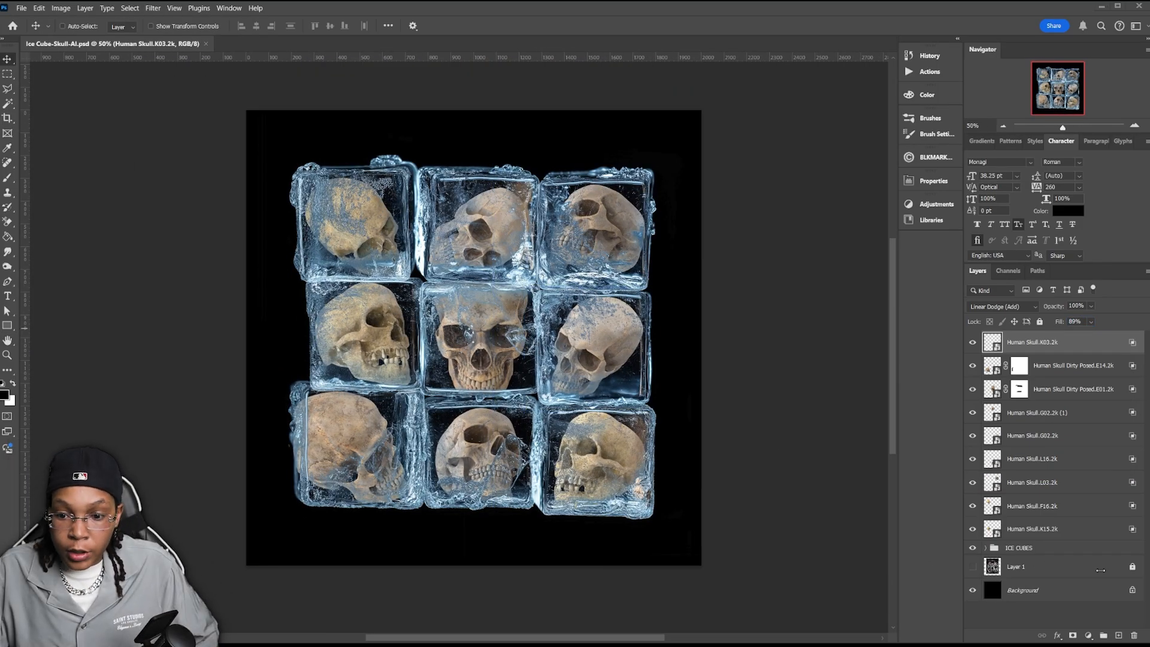
drag(1101, 570, 1060, 346)
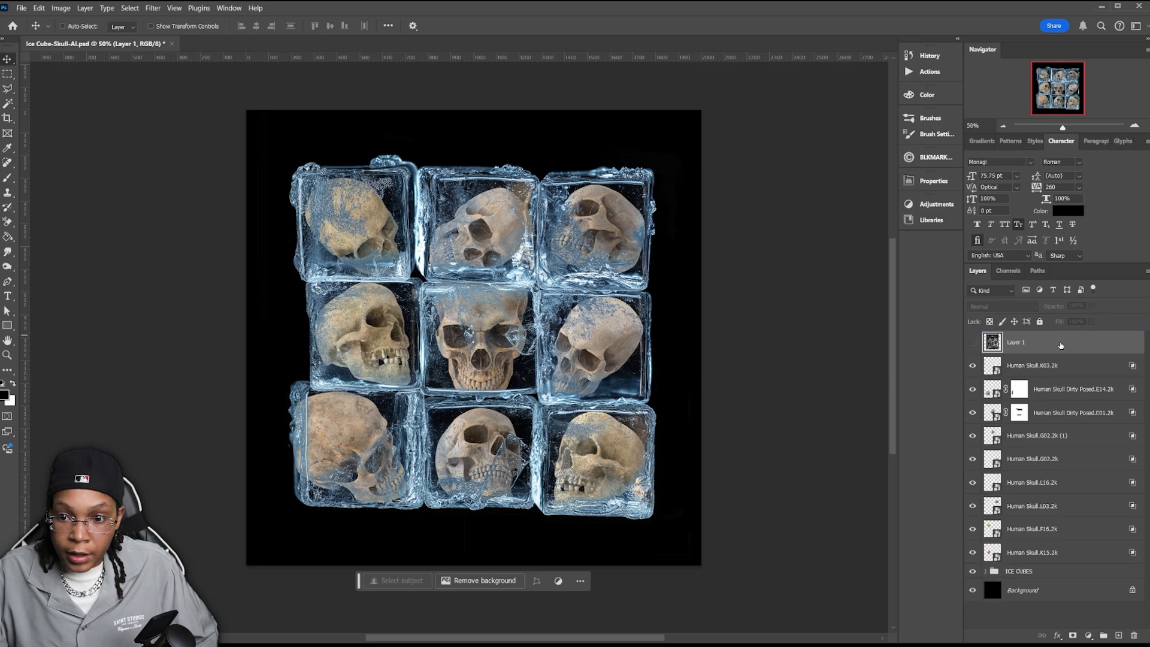
click(972, 342)
click(974, 345)
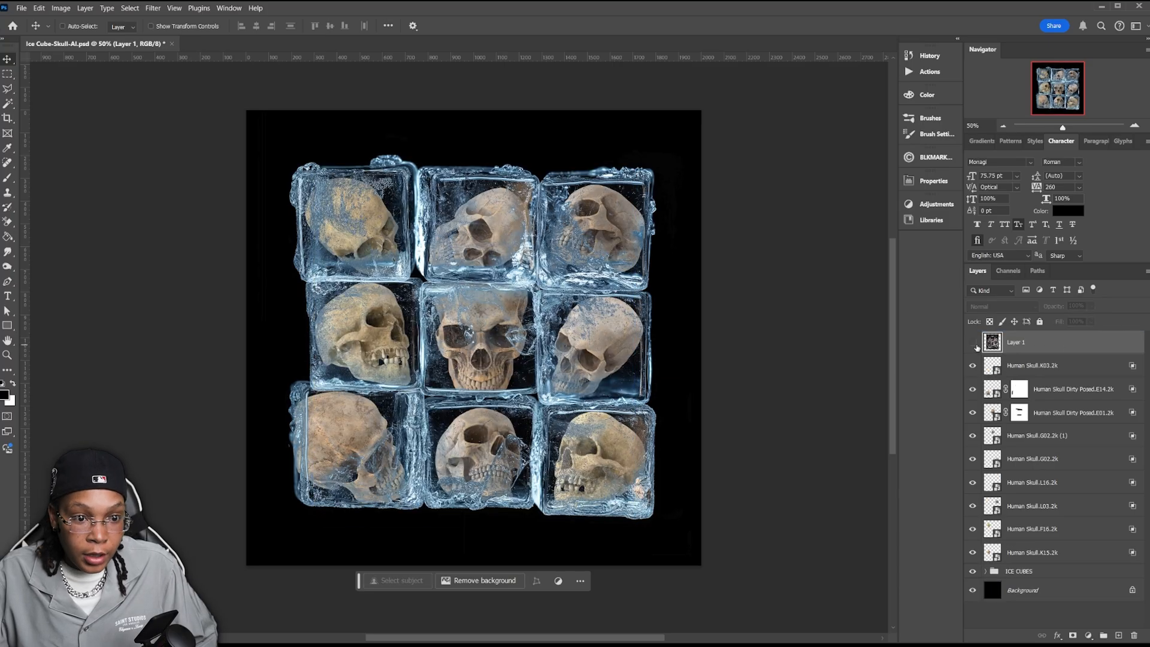
click(975, 345)
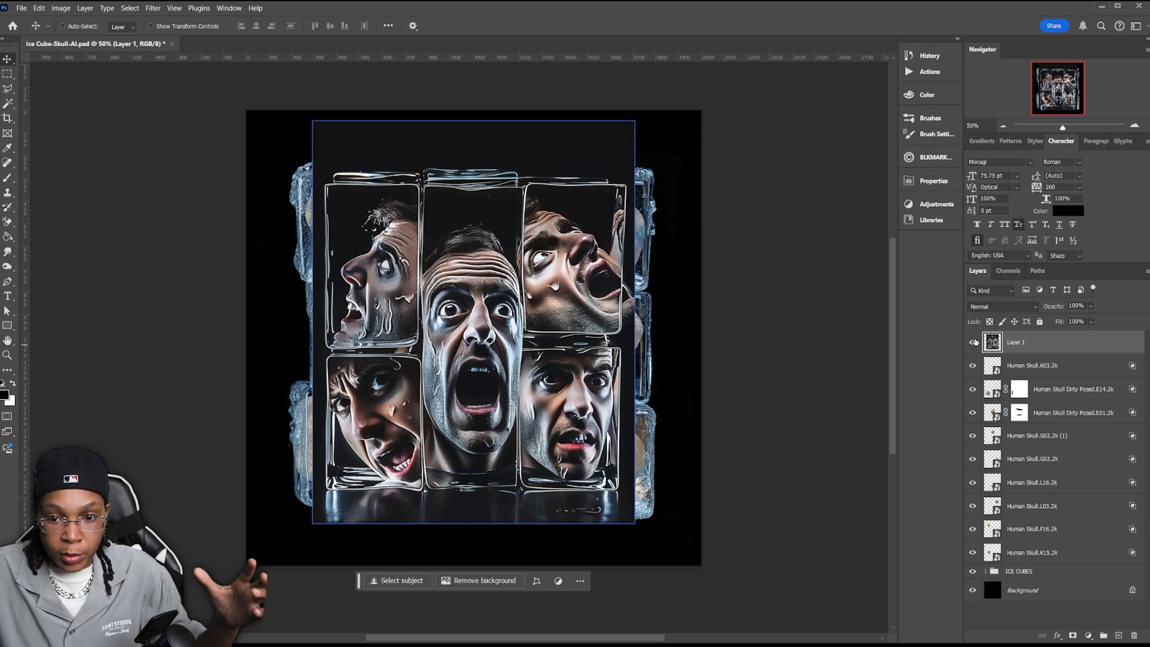
Hide the Layer 1 reference image, group the nine skull layers into a group named skulls, and save.
click(974, 342)
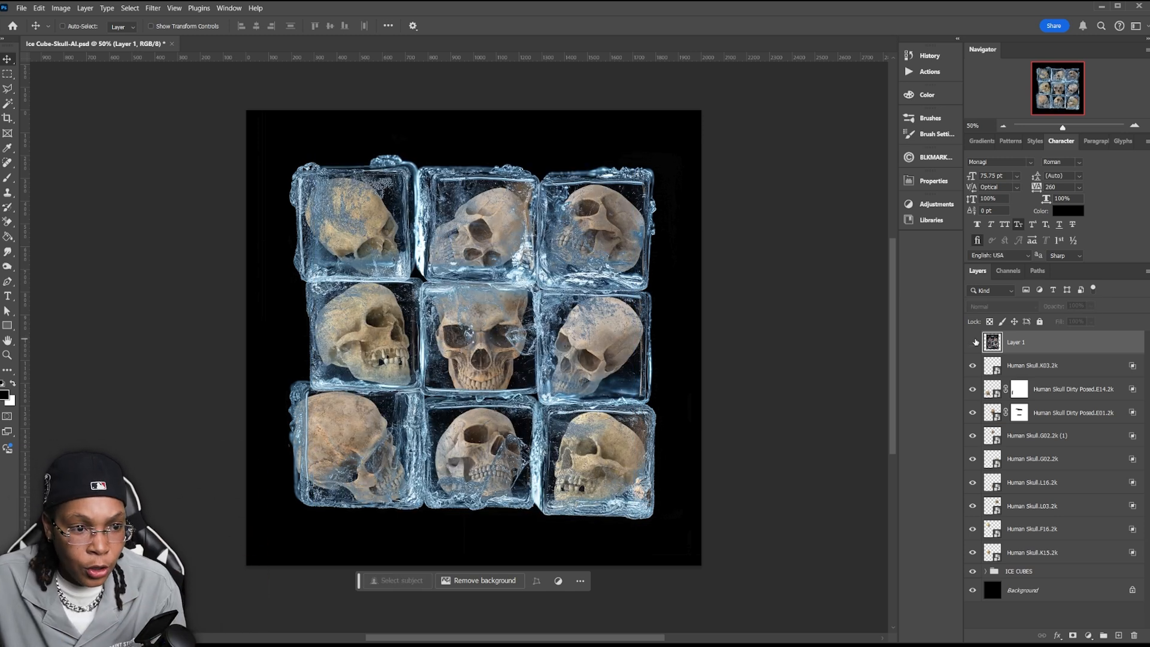
key(ctrl+g)
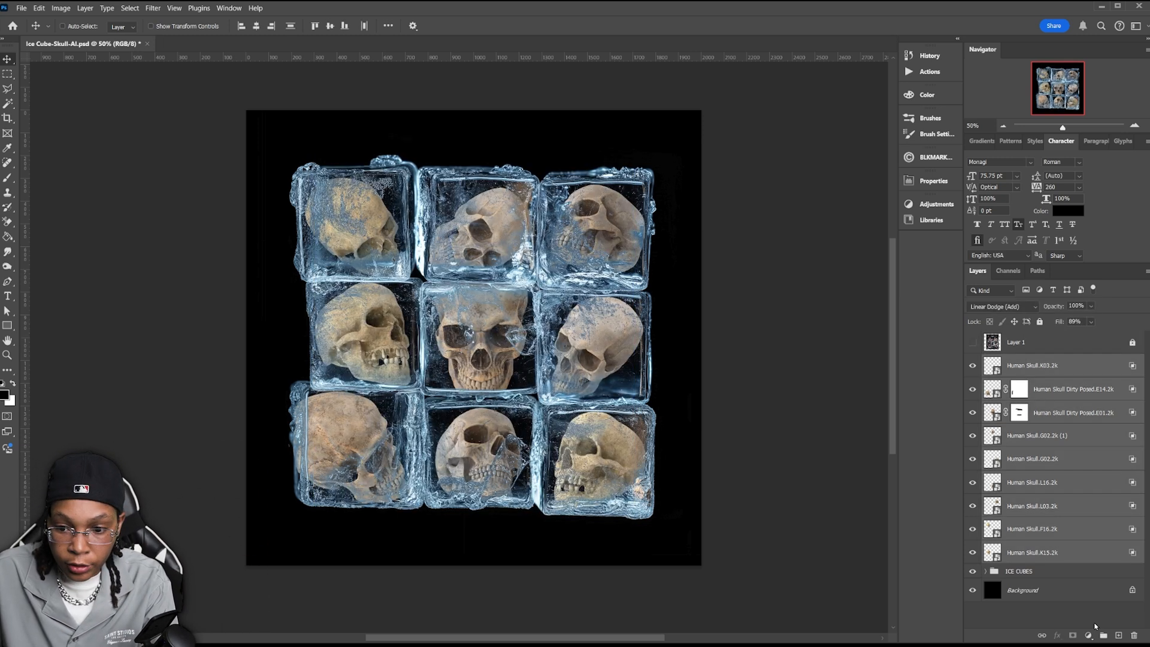
drag(1018, 360, 1024, 371)
double_click(1020, 362)
text(s)
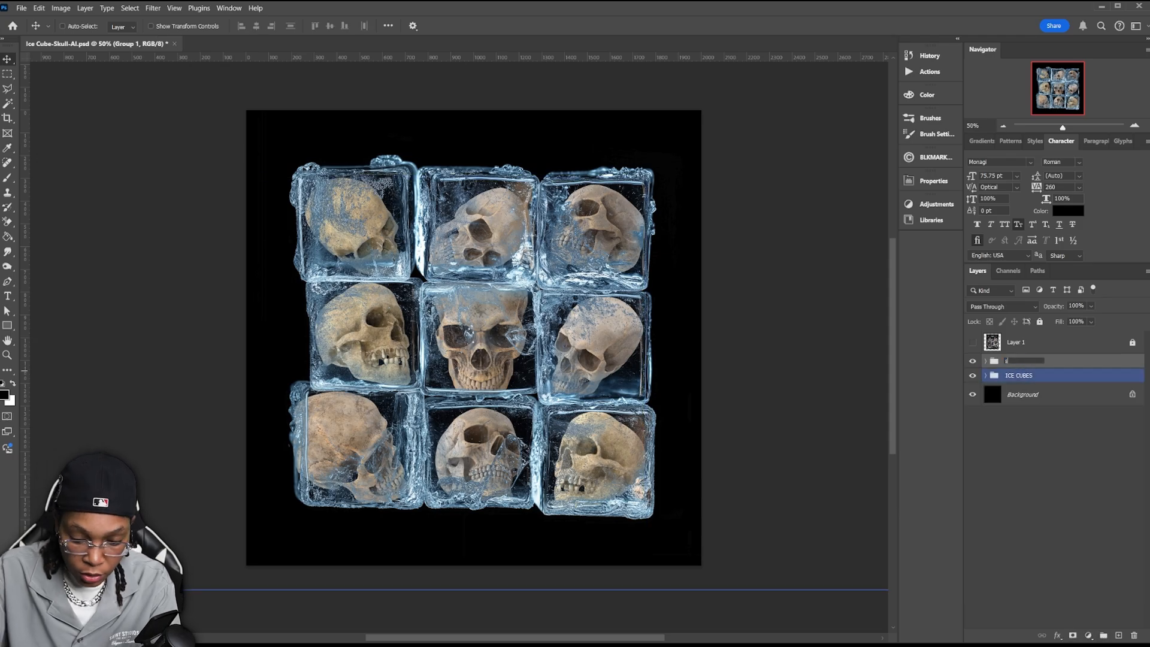
text(kulls)
key(Return)
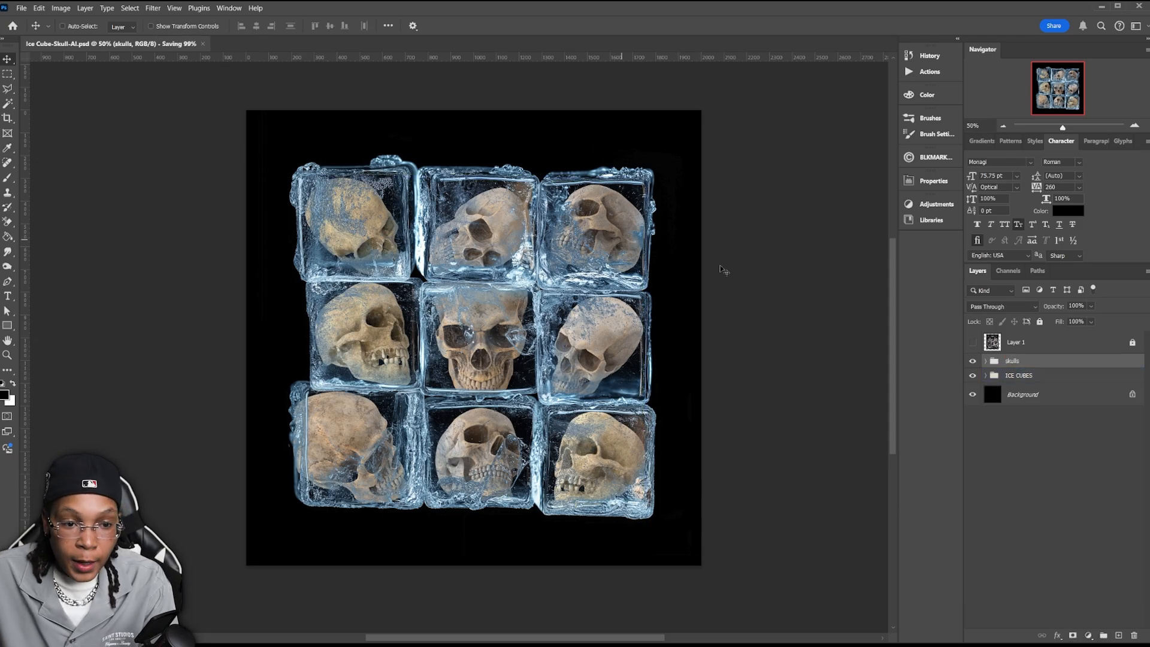
key(ctrl+s)
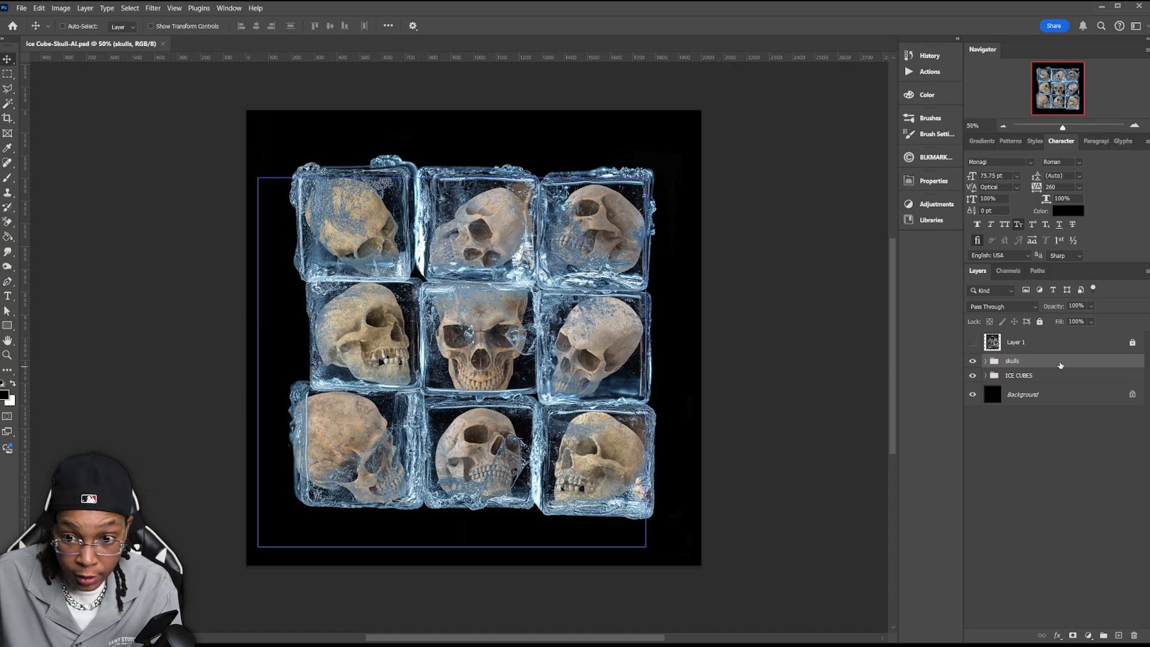
Add a Black & White adjustment layer above the skulls group and clip it to that group.
click(1089, 635)
click(1105, 536)
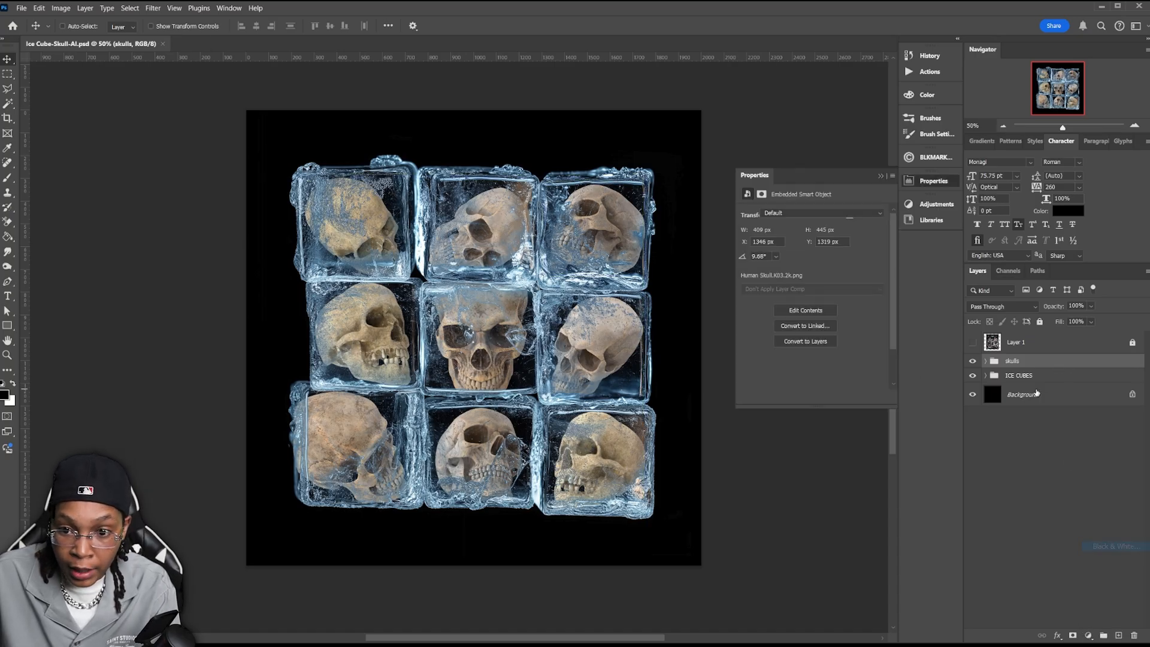
click(811, 397)
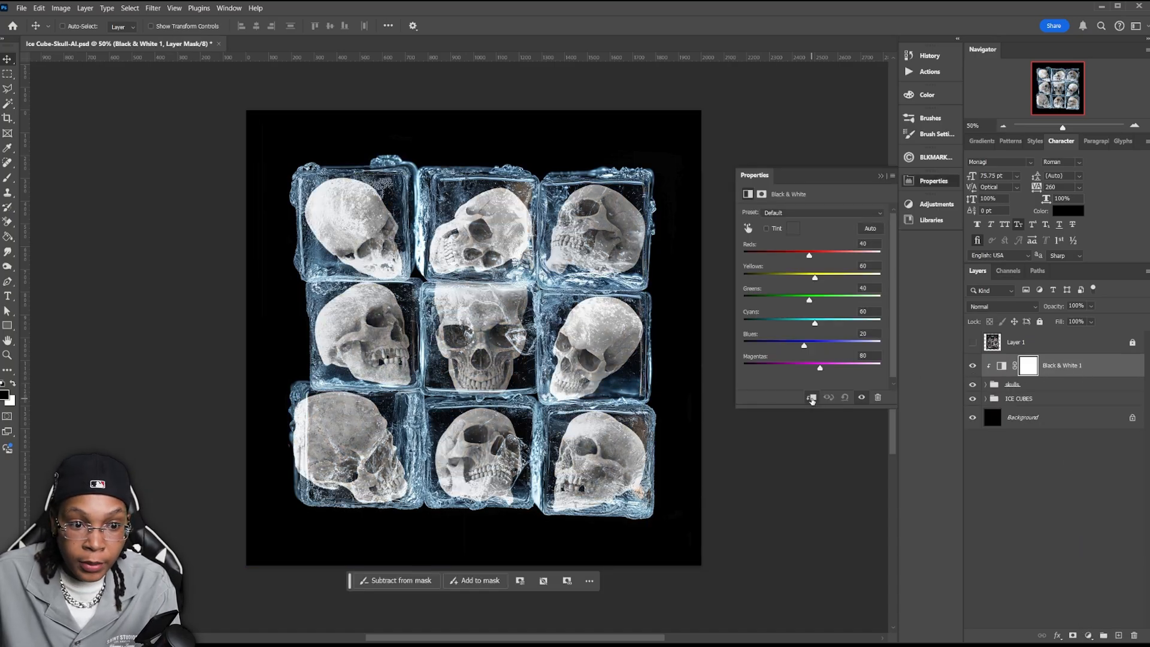
Add a Color Balance adjustment clipped to the skulls group and set its midtones to +26 toward blue.
click(1088, 635)
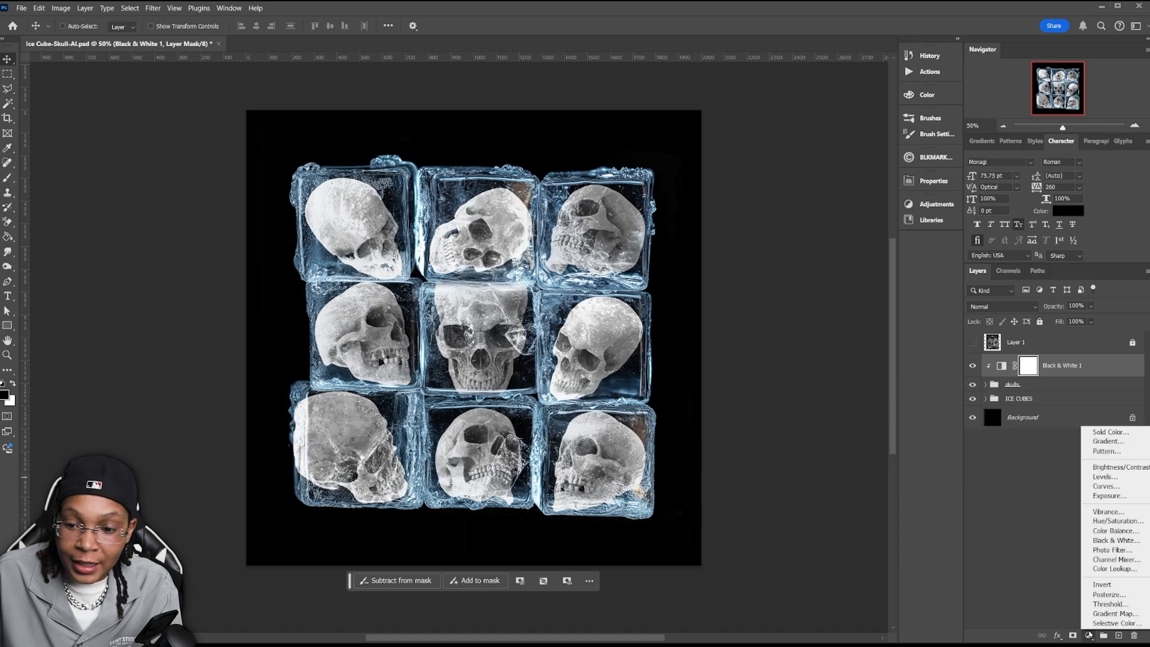
click(1099, 525)
click(811, 397)
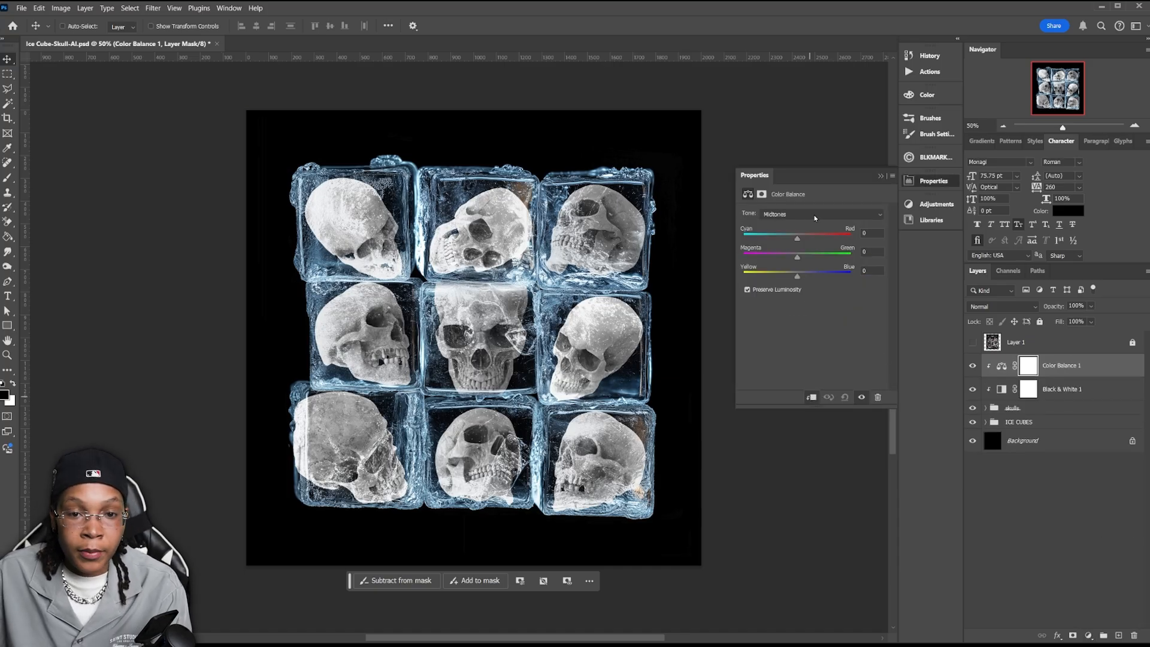
drag(797, 277, 808, 277)
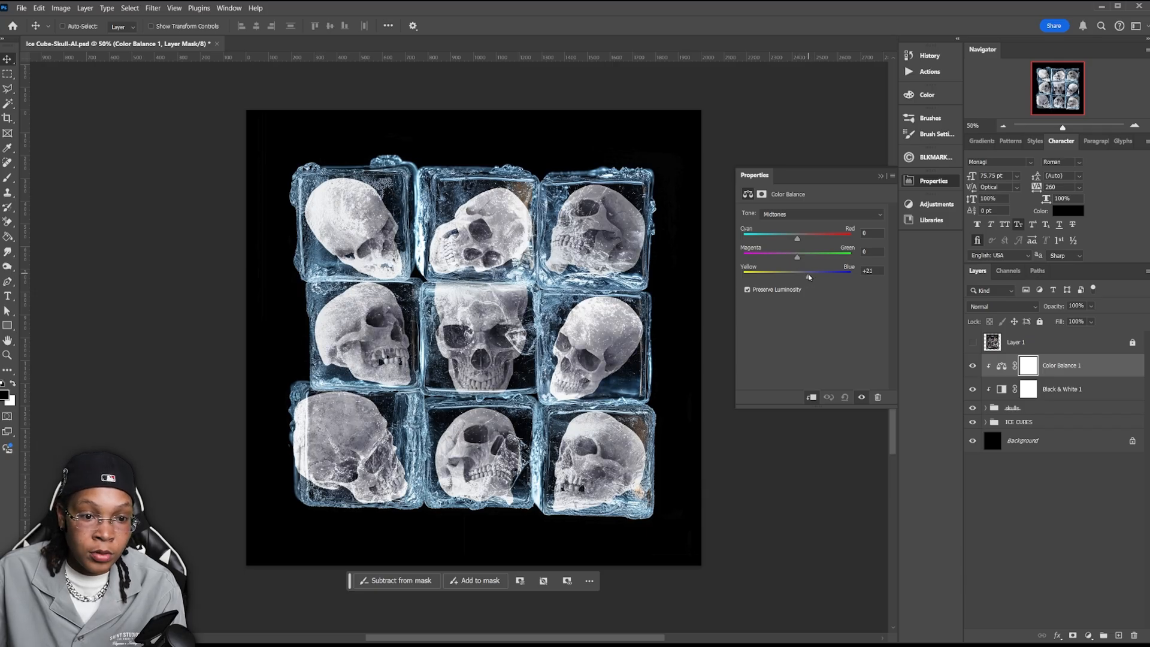
Set the Color Balance shadows to -41 toward cyan and +2 toward blue.
click(810, 214)
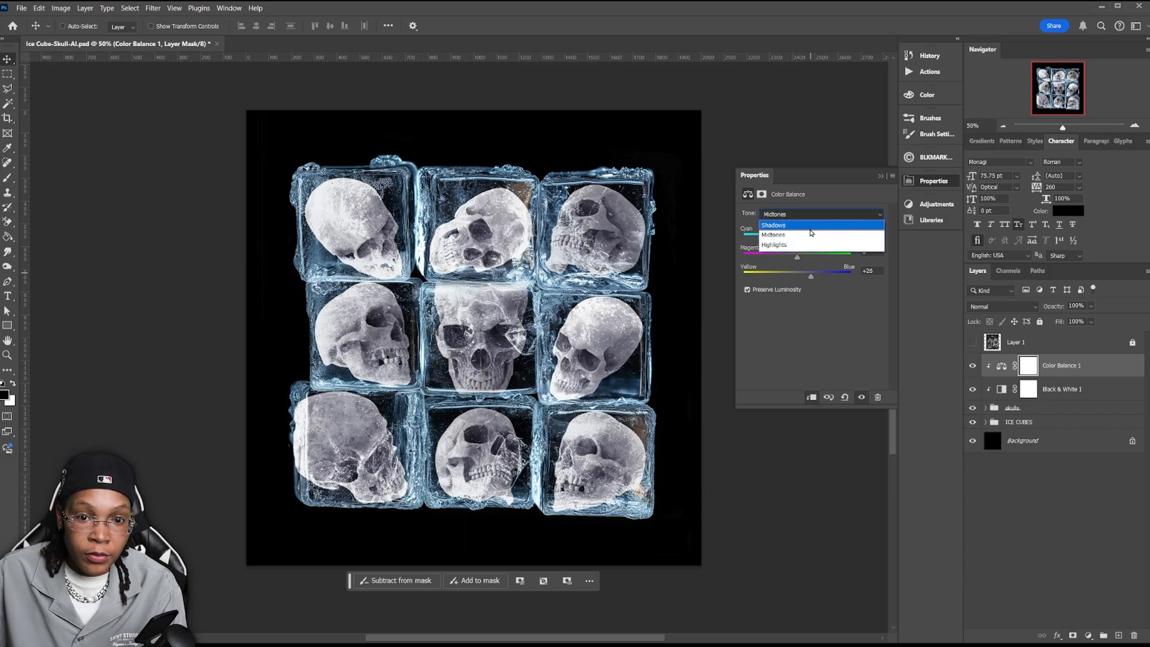
click(811, 226)
drag(798, 273, 777, 242)
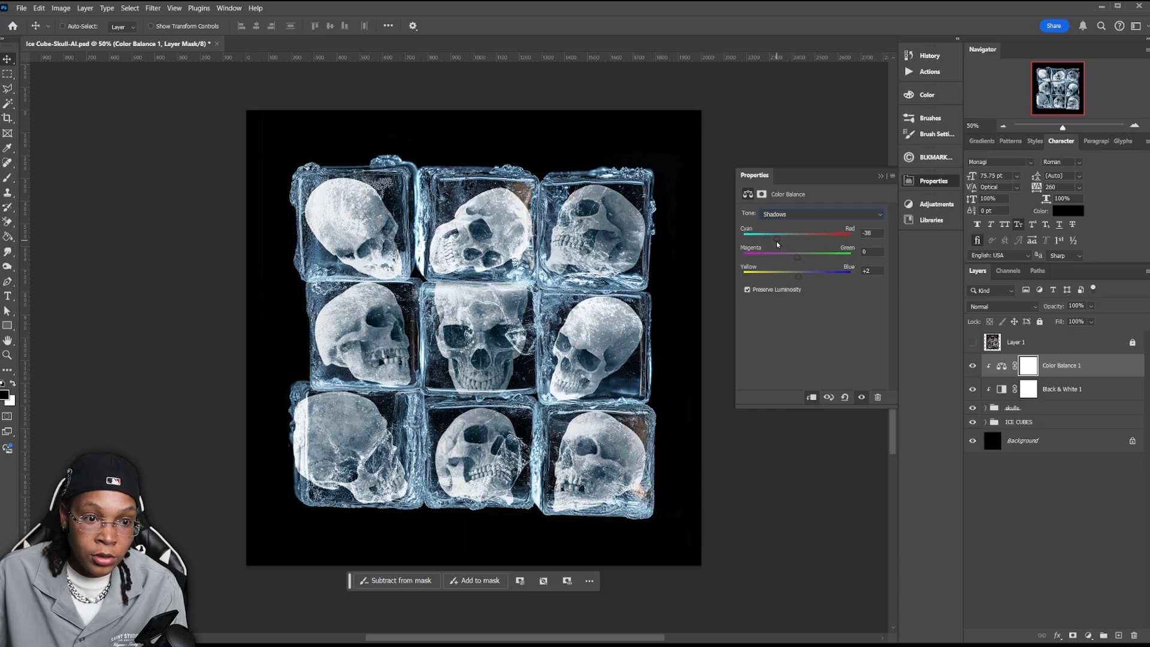
drag(764, 242, 779, 244)
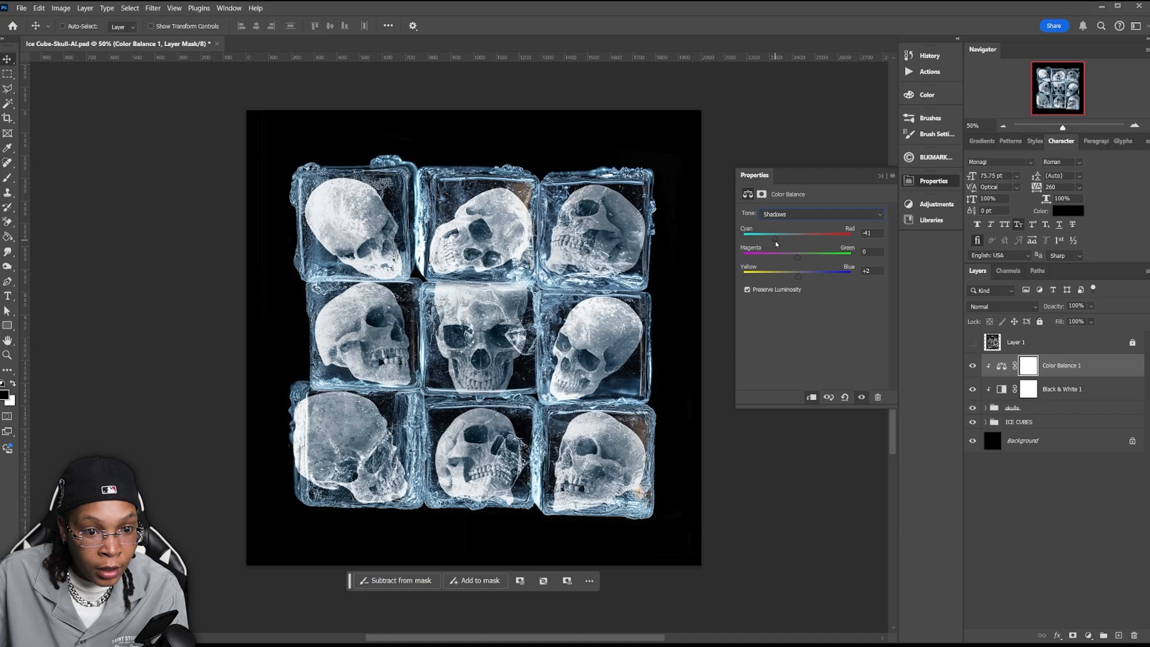
Try shifting the Color Balance highlights toward red and toward yellow, undoing each change.
click(803, 215)
click(802, 244)
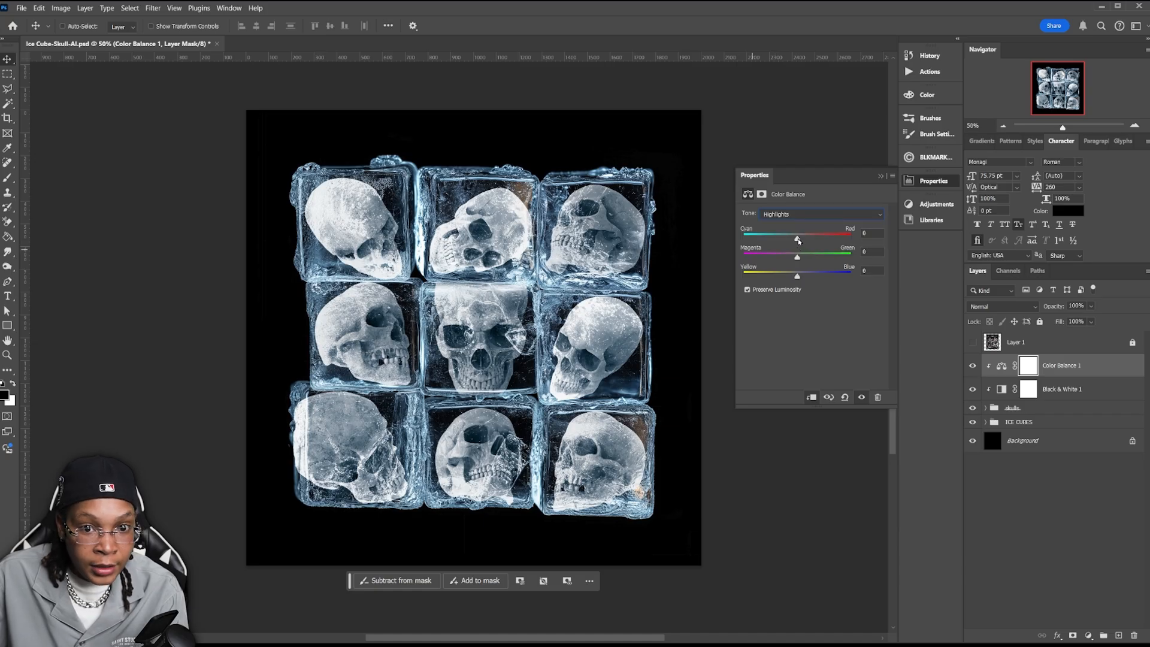
drag(798, 240, 848, 246)
key(ctrl+z)
drag(797, 277, 770, 277)
key(ctrl+z)
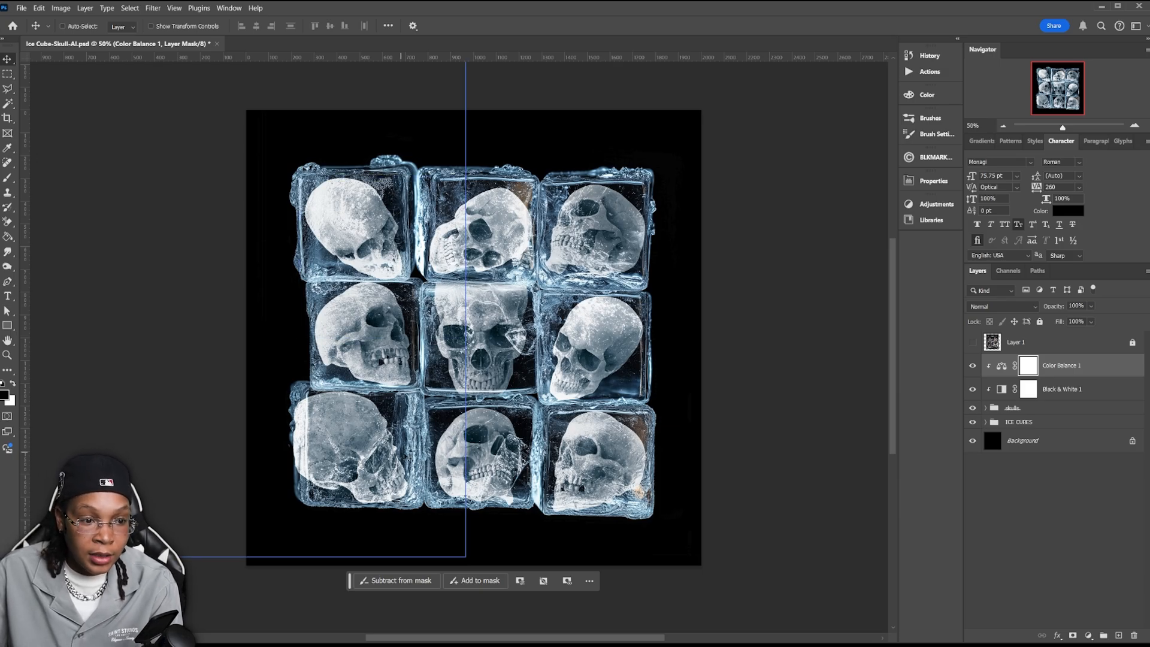
Add an Exposure adjustment clipped to the skulls group with exposure -0.39 and offset +0.0125, and save.
click(1088, 634)
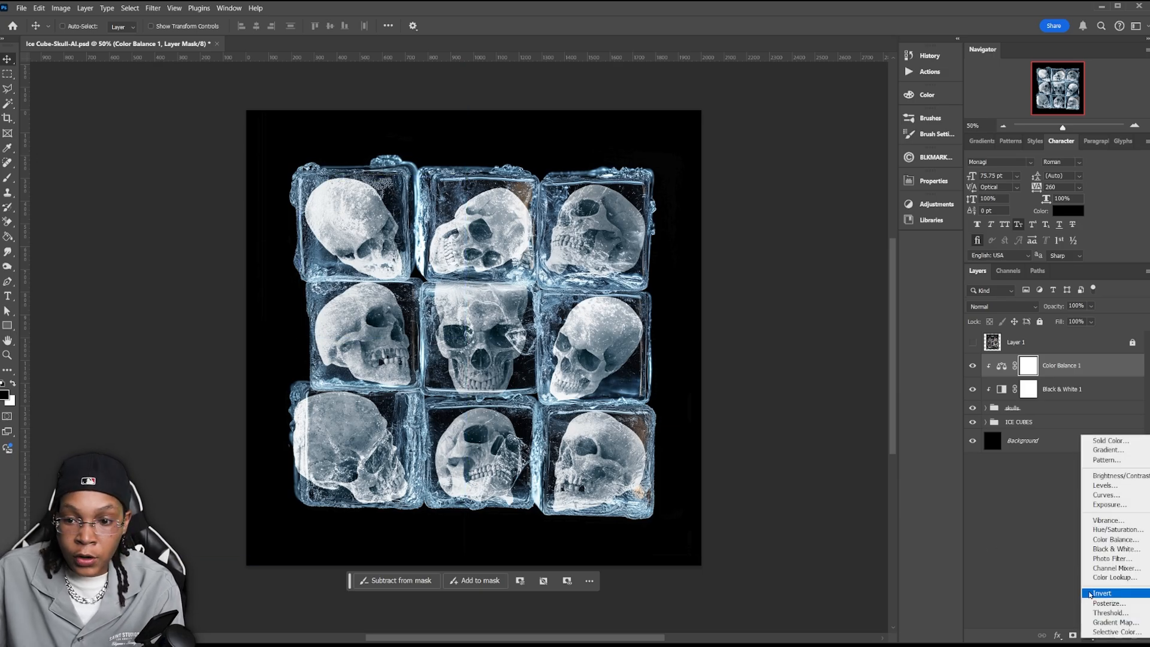
click(1115, 504)
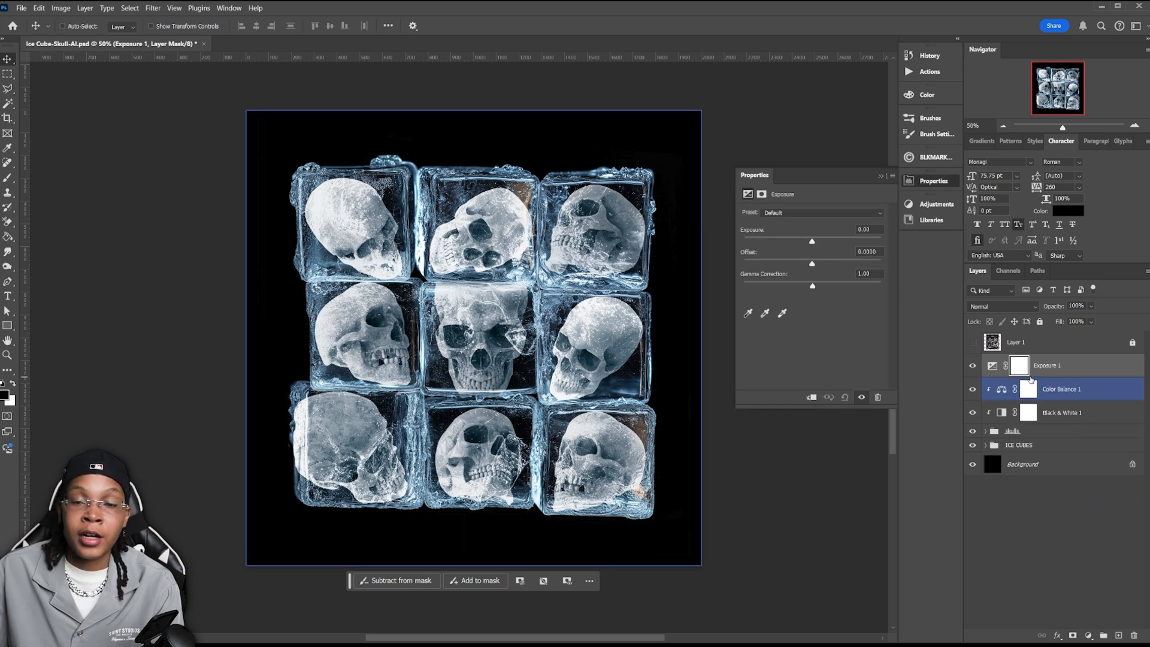
click(811, 397)
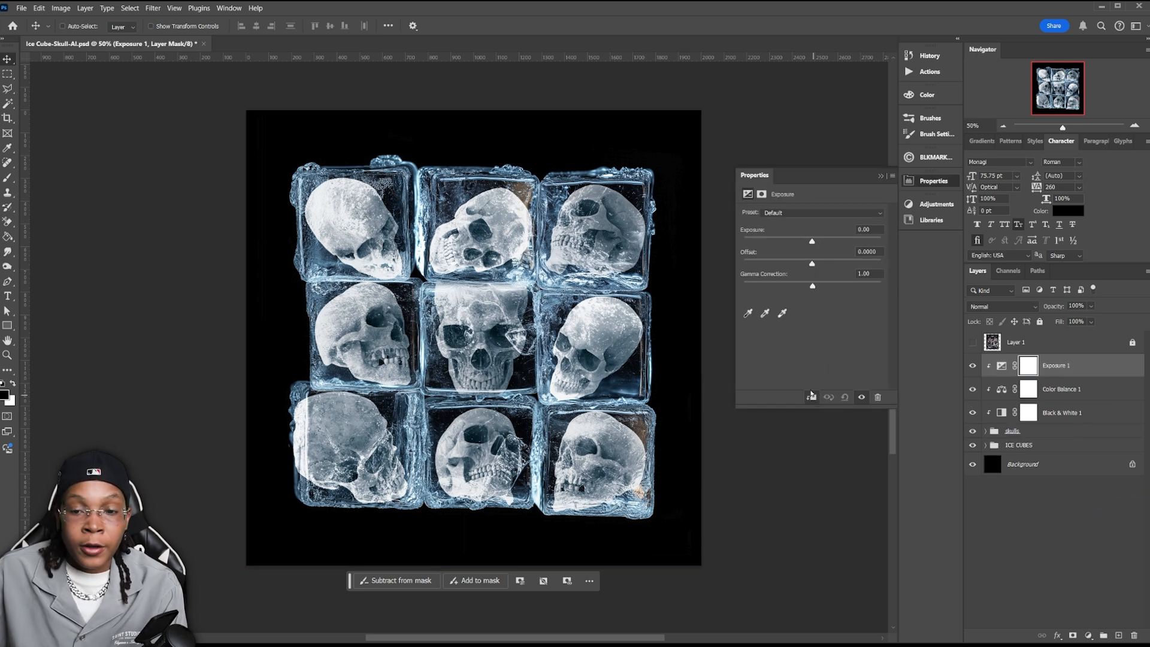
drag(814, 243, 813, 286)
drag(808, 241, 807, 244)
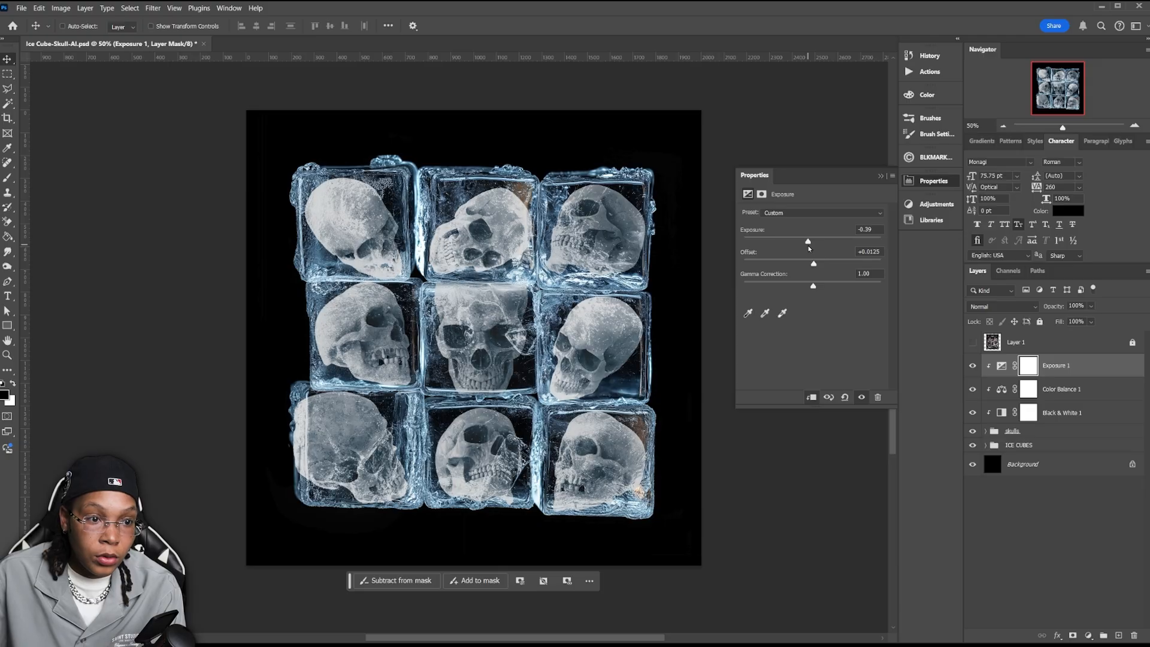
key(ctrl+s)
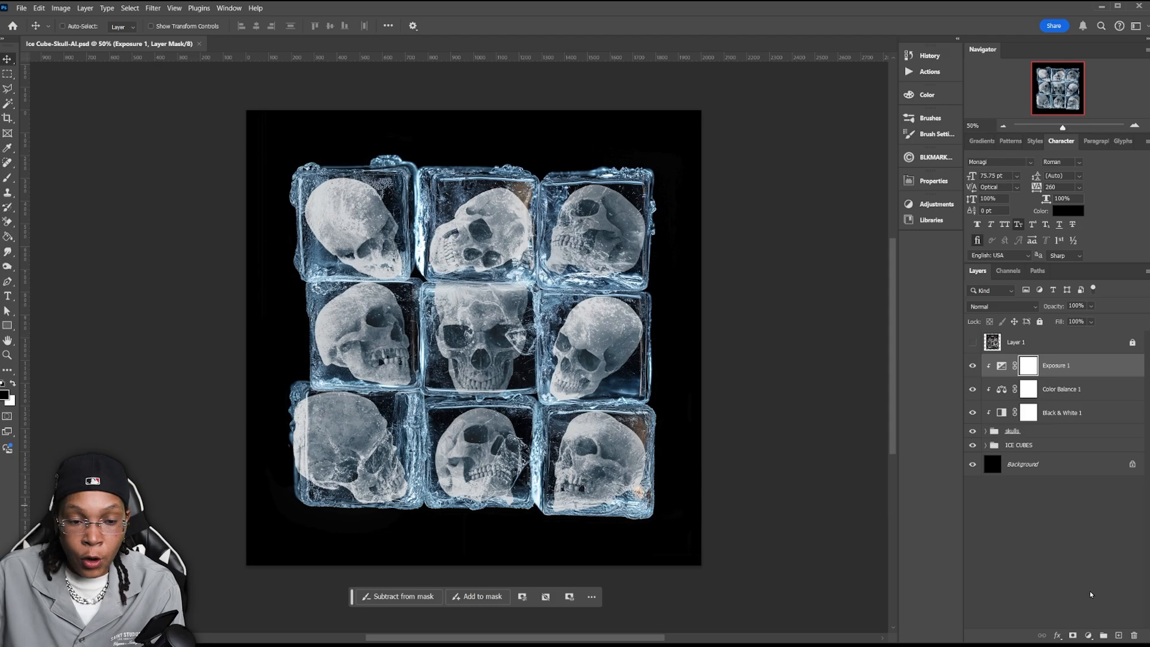
Add a Gradient Map adjustment layer above Exposure 1 and open its gradient for editing.
click(1088, 634)
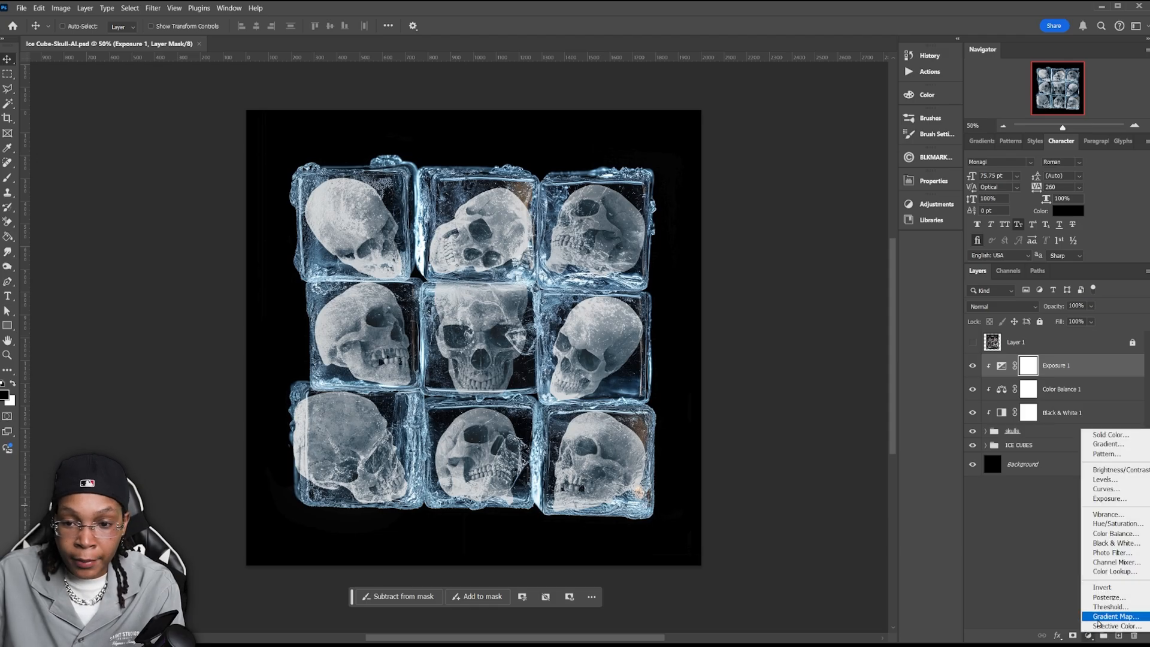
click(1113, 616)
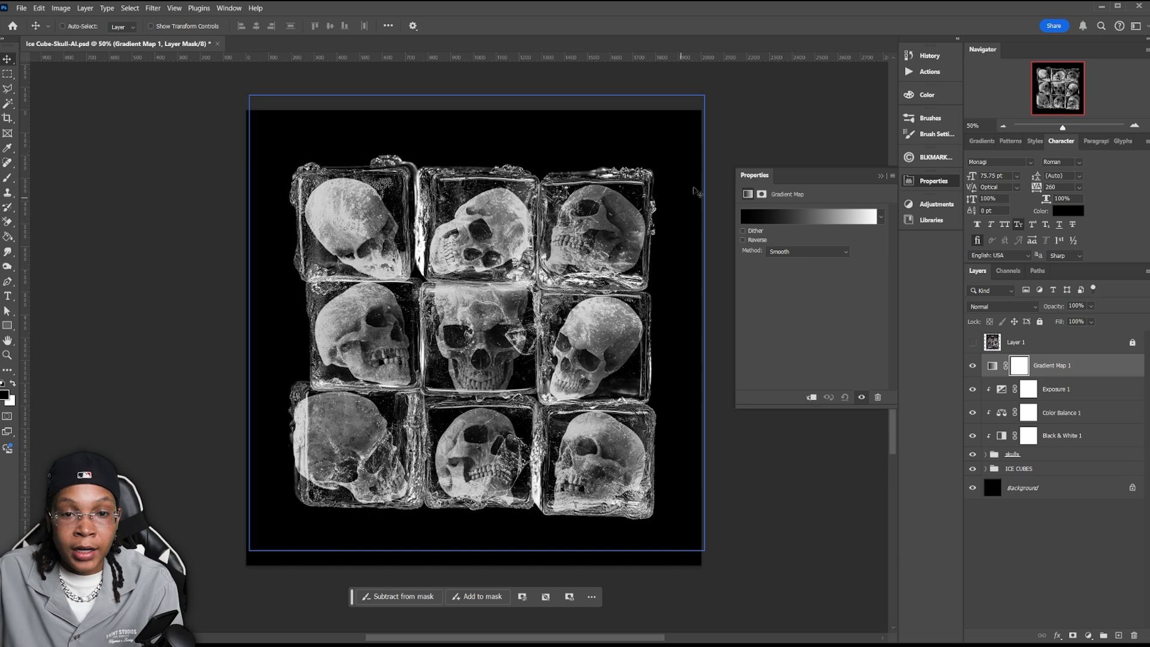
click(808, 216)
Try several presets from the Blues gradient group on the gradient map, including Blue_19.
click(743, 188)
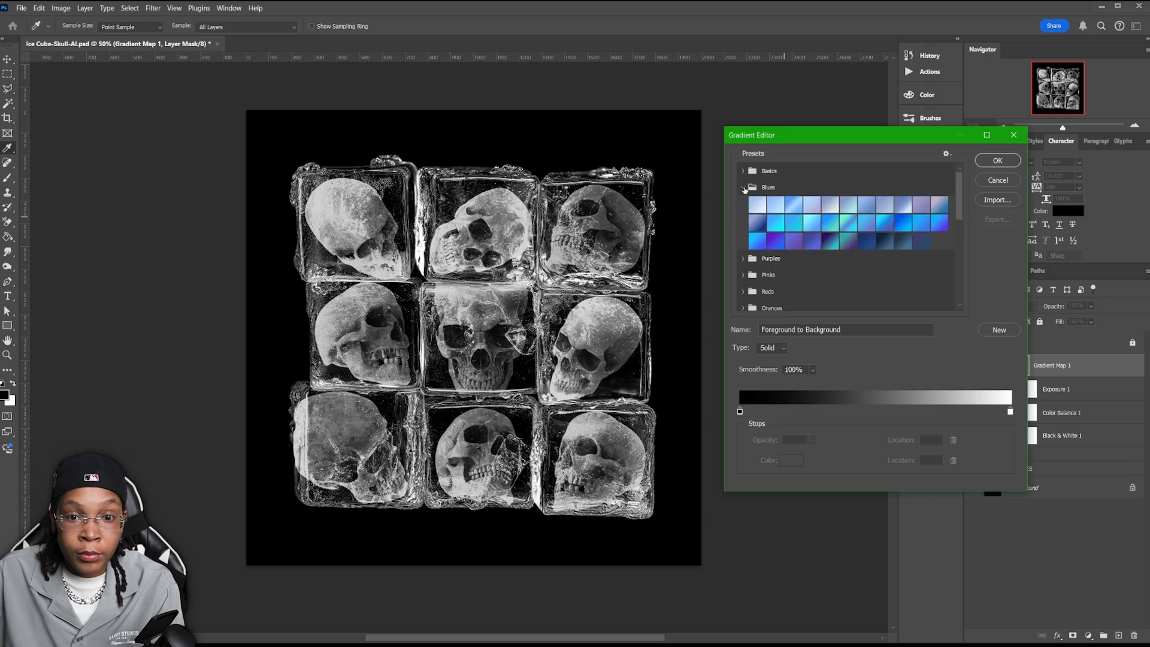
click(758, 240)
click(899, 237)
click(884, 223)
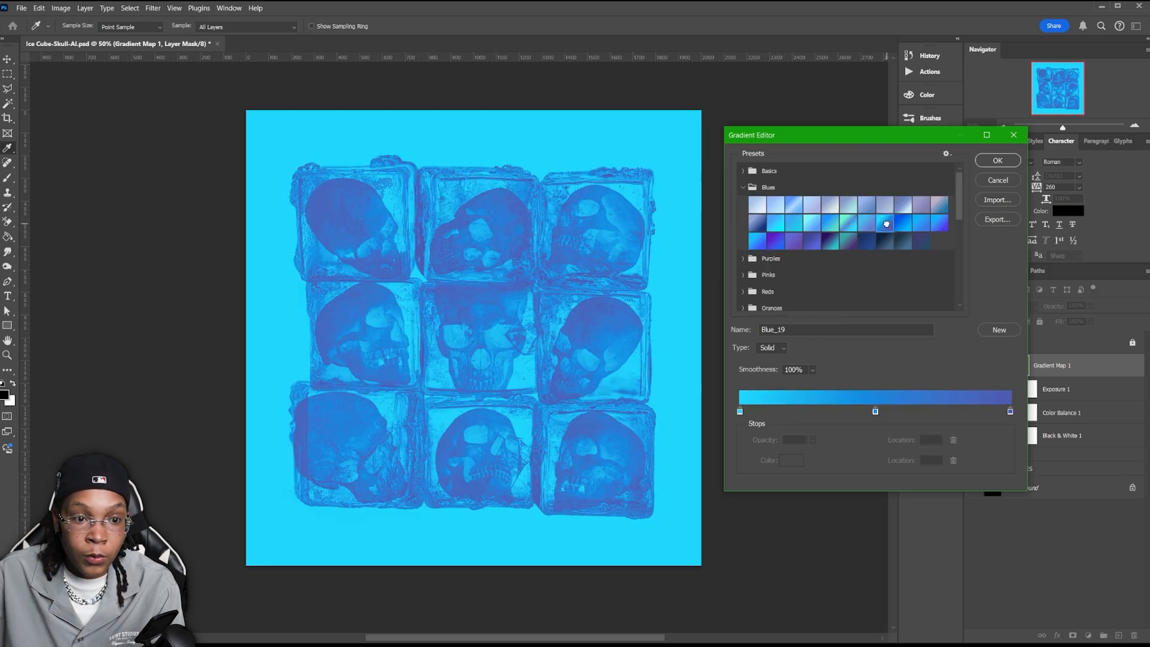
Apply the Blue 1 preset from the Photographic Toning group to the gradient map.
scroll(830, 205, down, 3)
scroll(826, 207, down, 4)
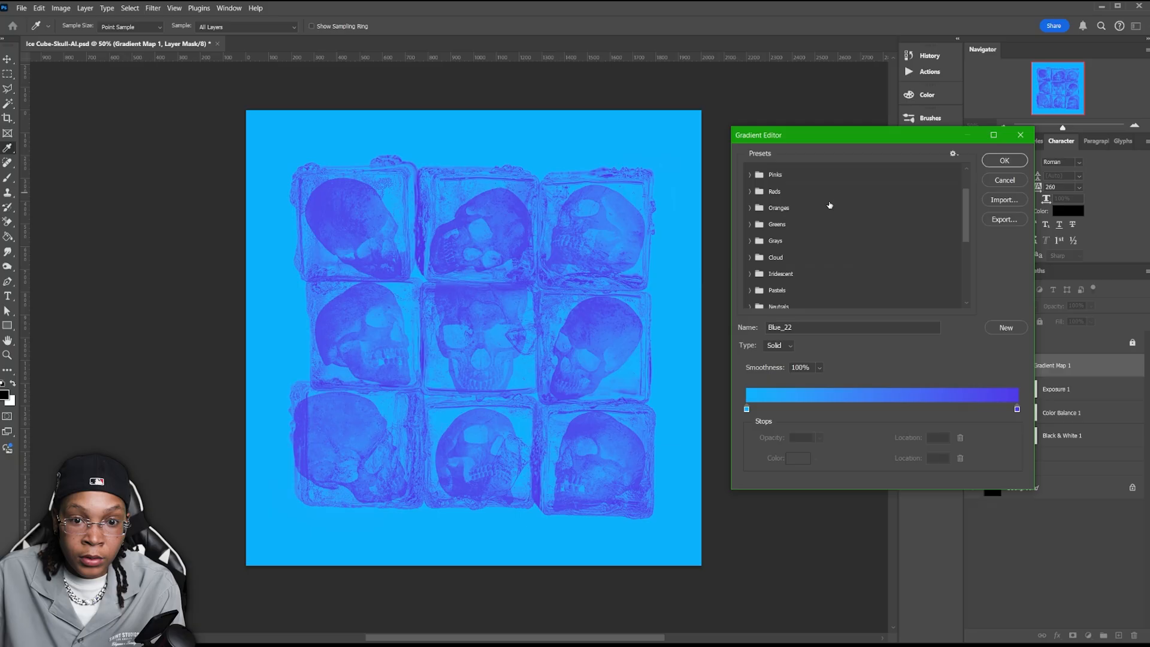
scroll(823, 212, down, 2)
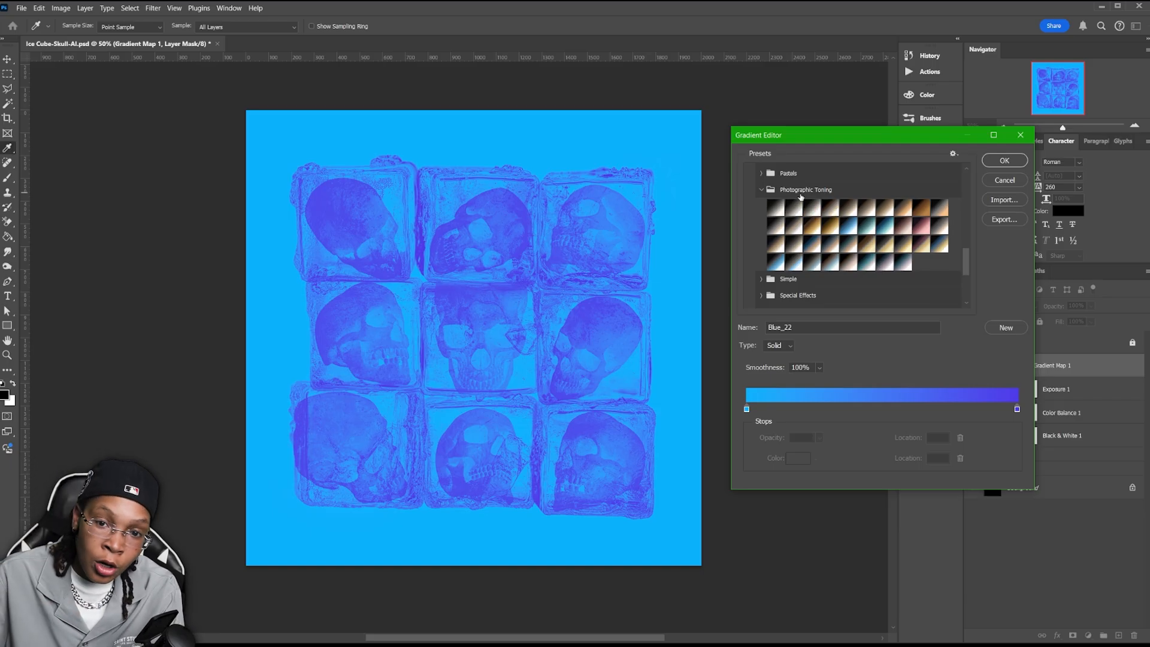
click(848, 226)
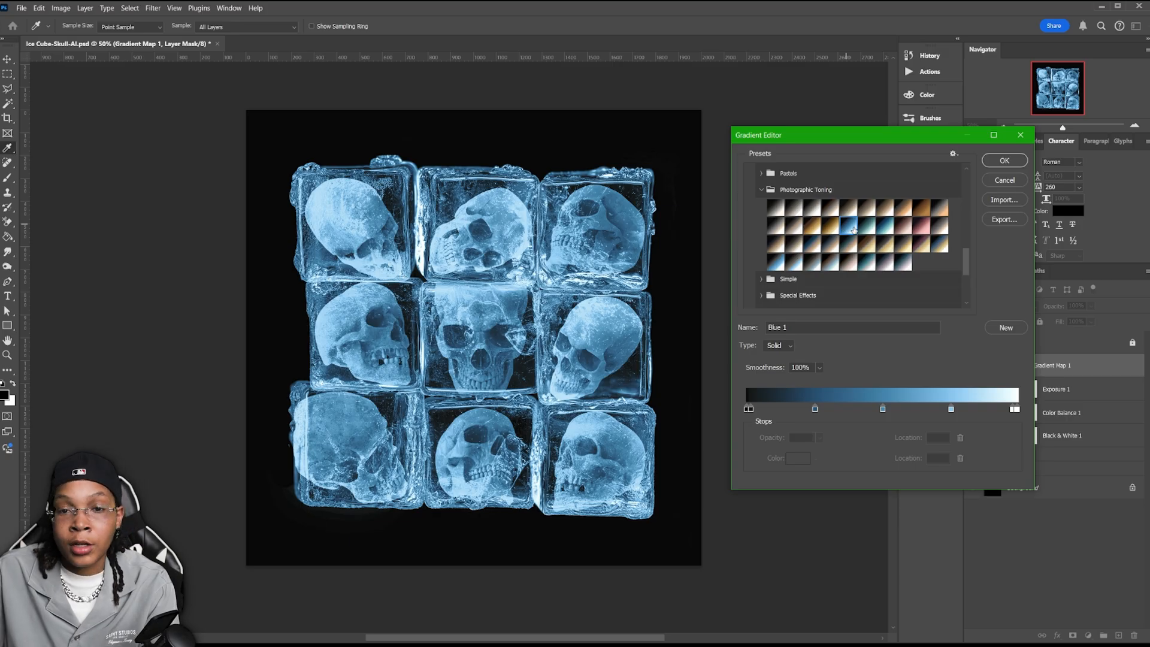
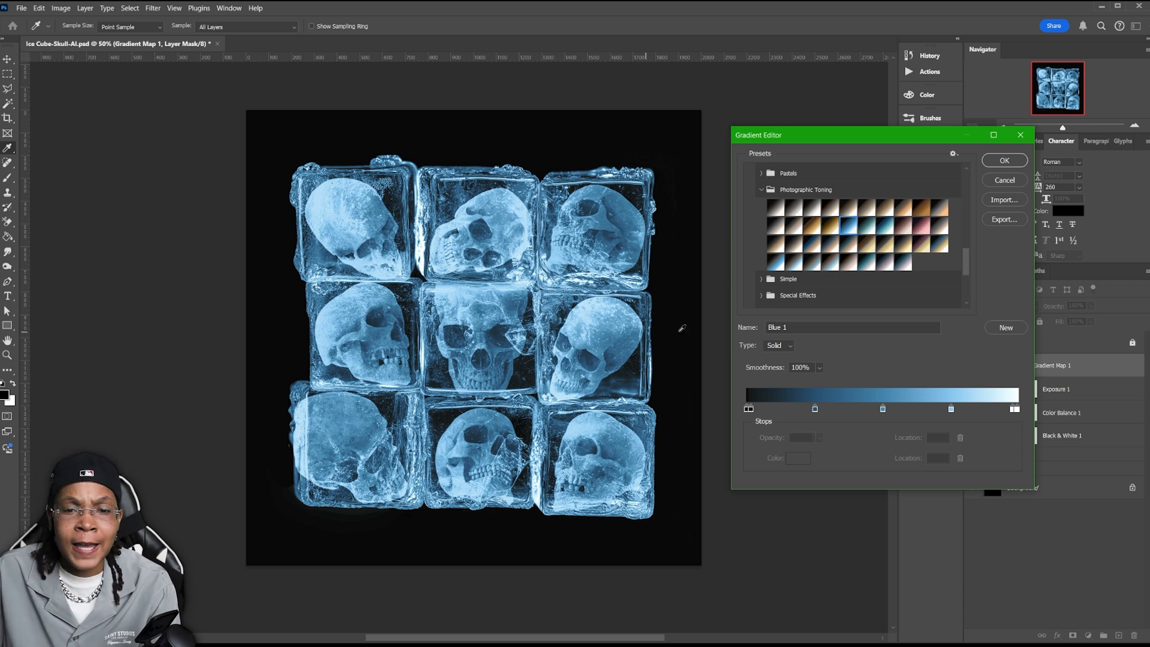
Try the Blue-Selenium 1, Cyan-Selenium, Copper-Sepia and Cobalt-Iron presets from Photographic Toning on the gradient map.
click(776, 262)
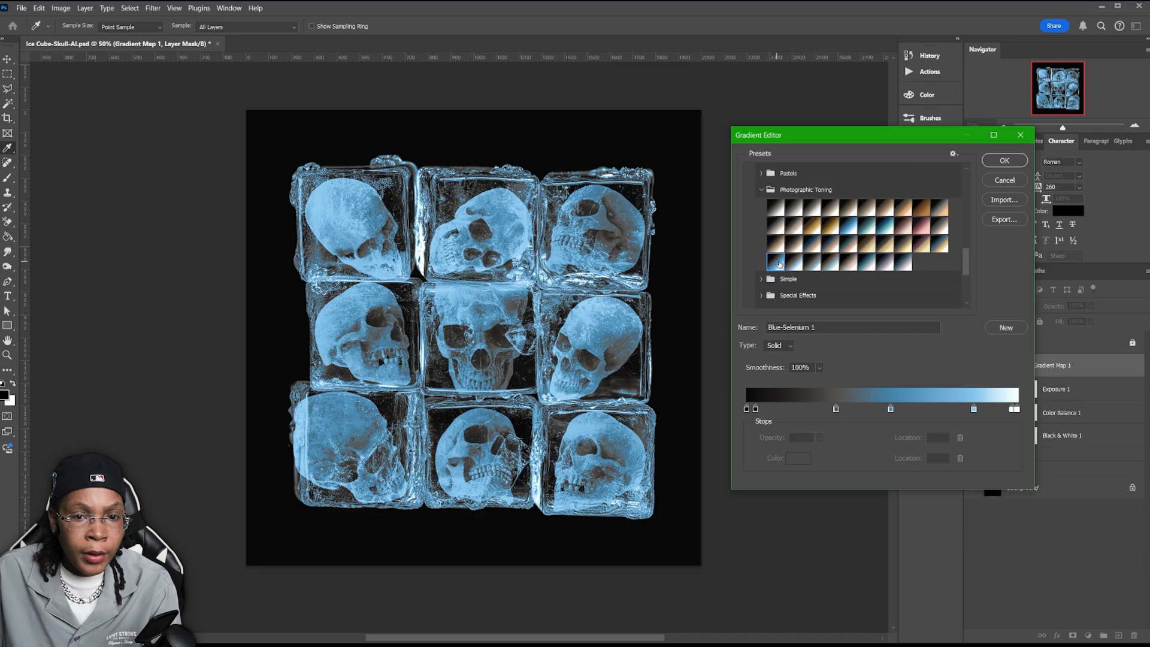
click(795, 264)
click(814, 265)
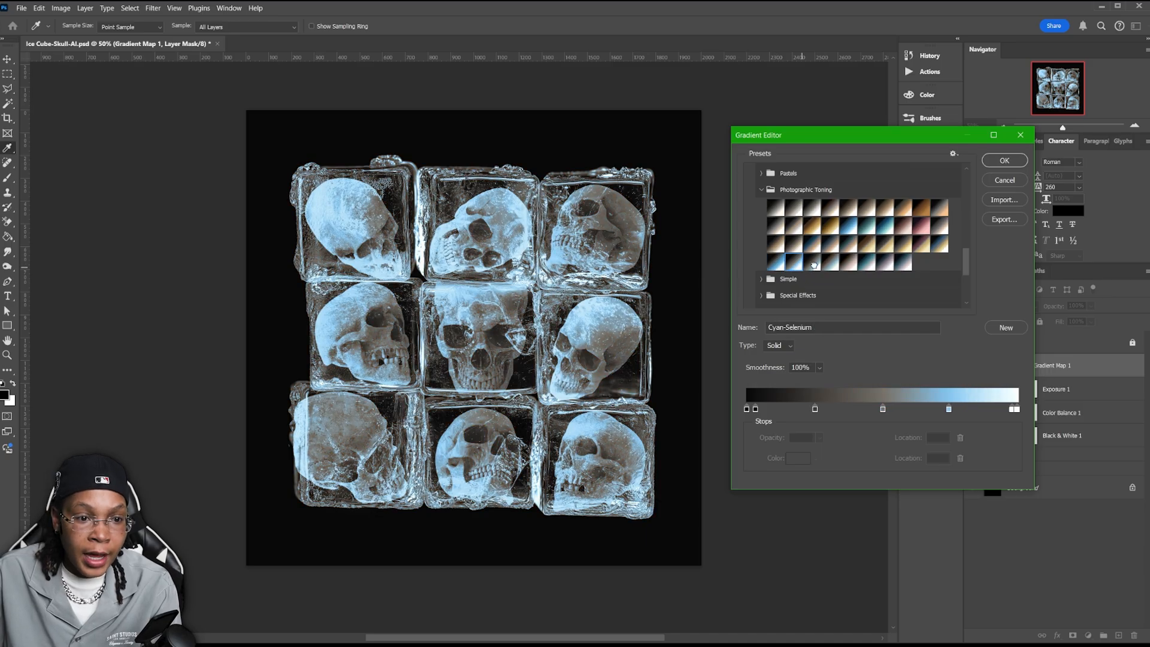
click(854, 268)
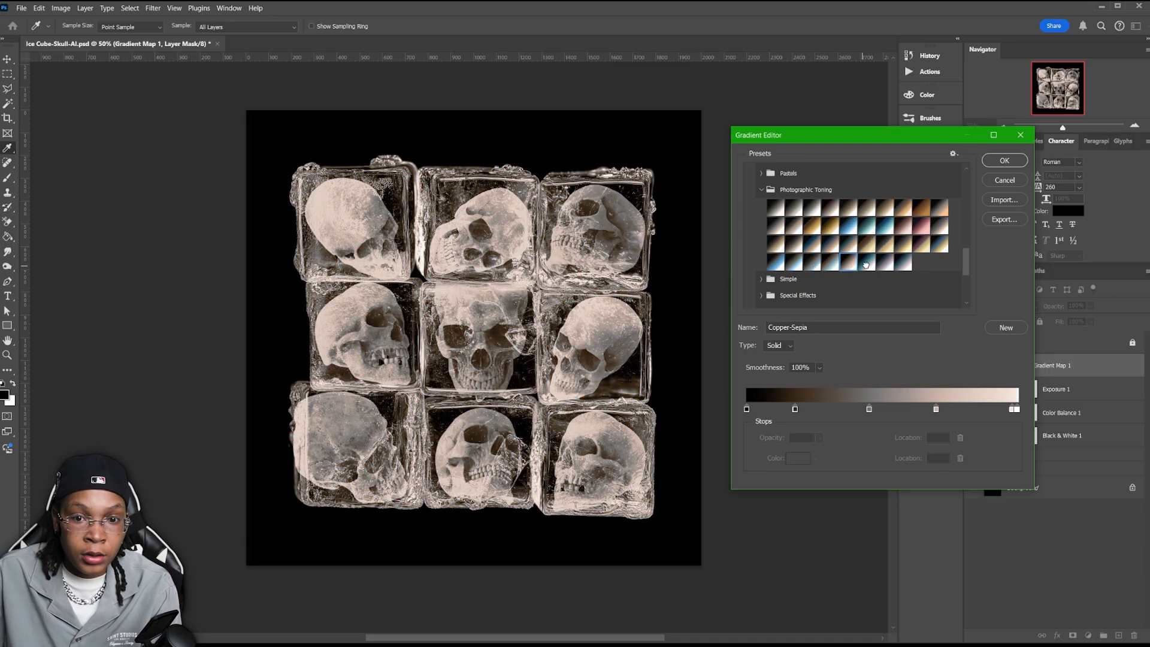
click(866, 265)
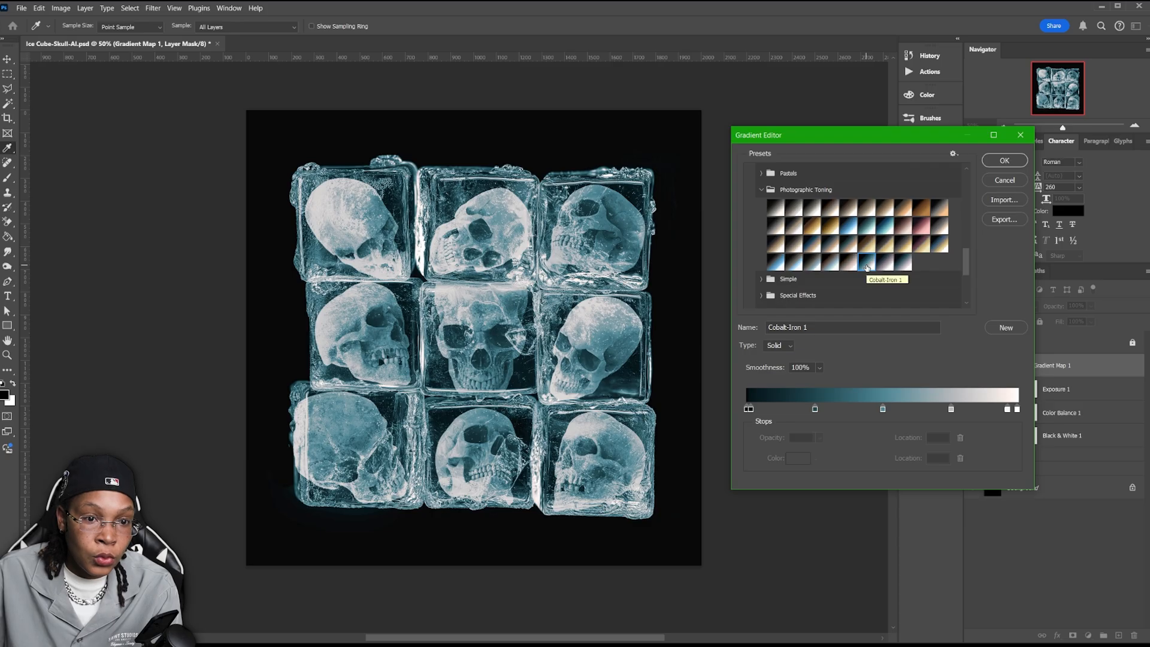
click(904, 263)
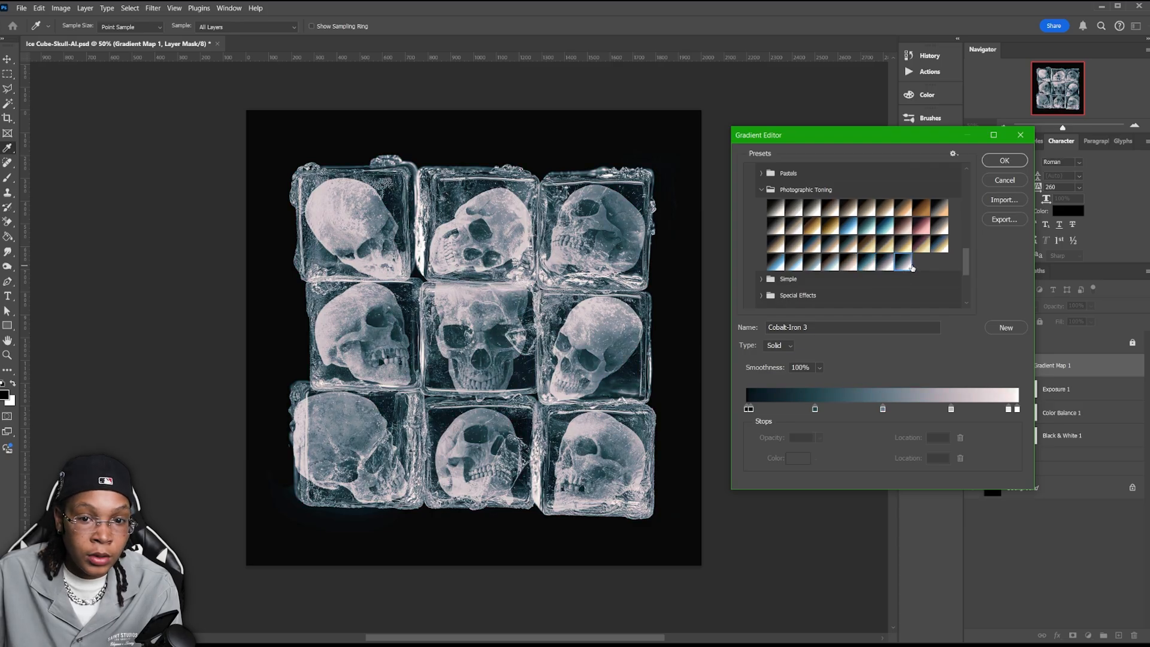
Try warmer Photographic Toning presets such as Sepia Highlights 1 and Gold-Selenium 2 on the gradient map.
click(939, 245)
click(938, 228)
click(937, 211)
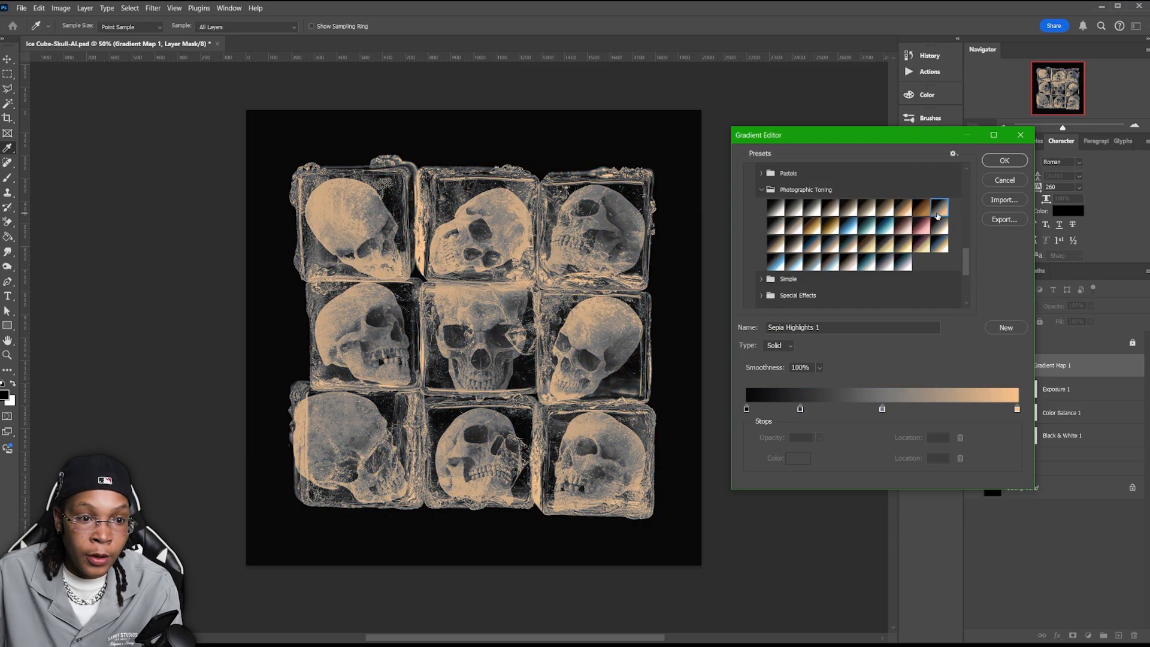
click(921, 227)
click(919, 245)
click(895, 246)
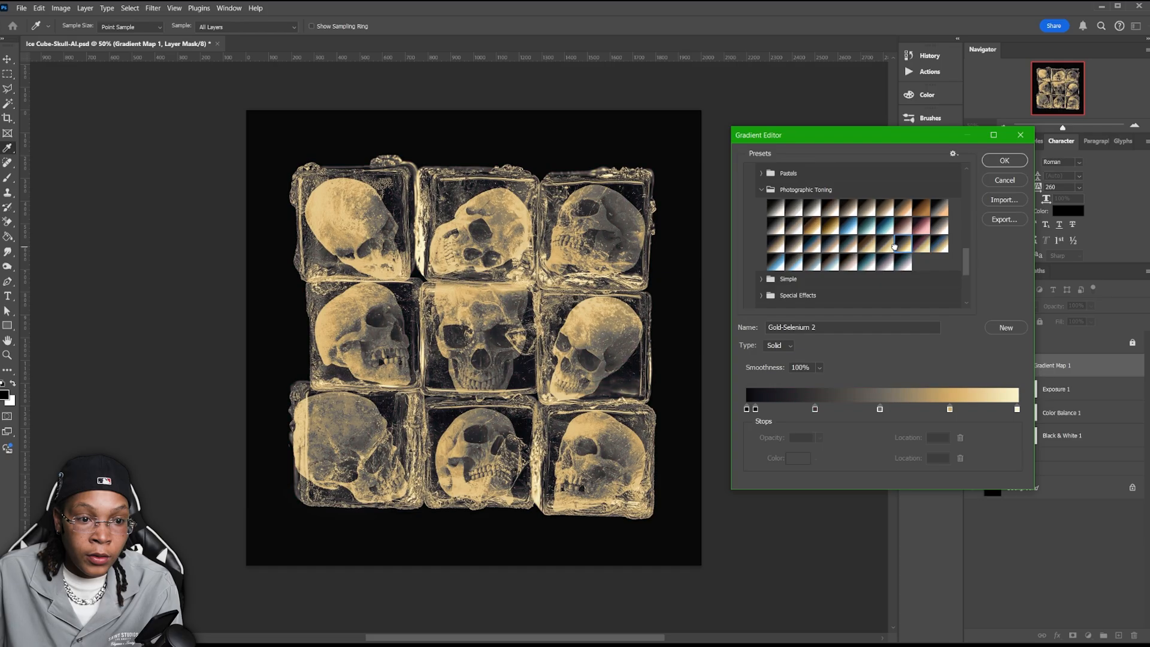
Compare the Cyanotype preset with Blue 1 on the gradient map and settle on Blue 1.
click(903, 227)
click(886, 228)
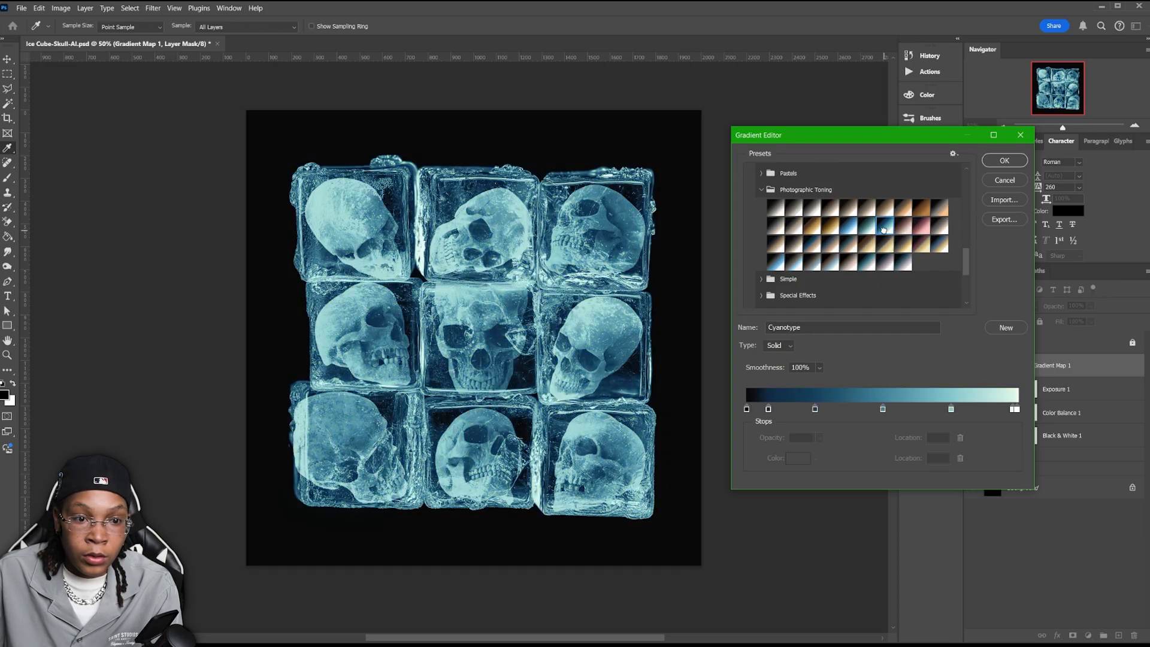
click(863, 232)
click(867, 230)
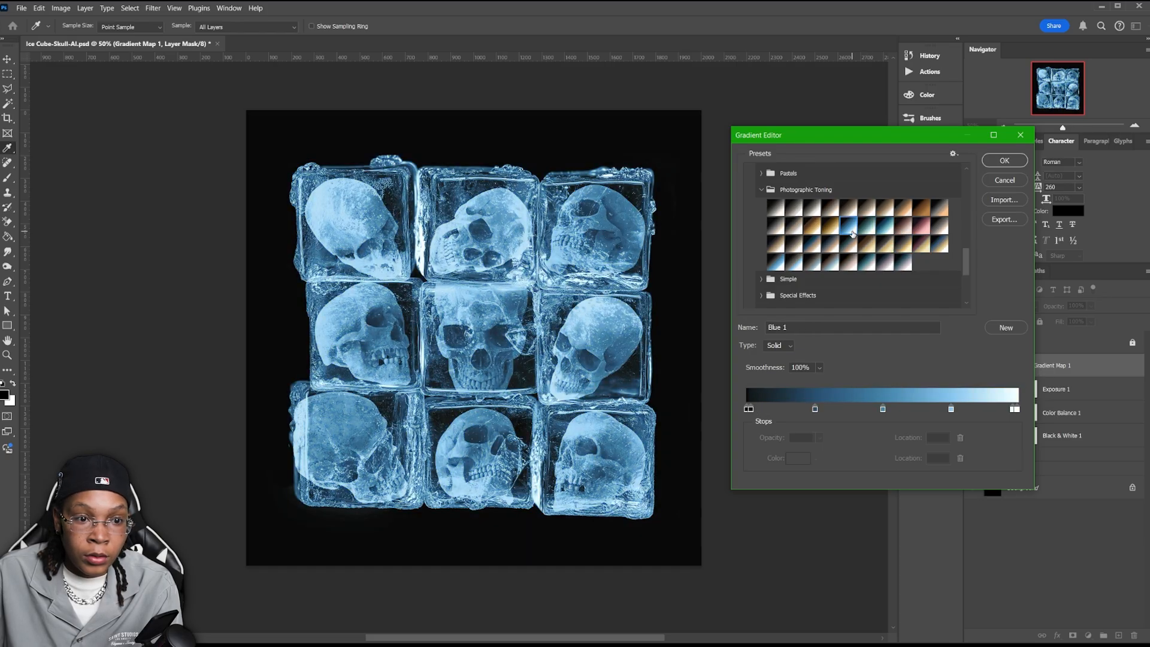
click(886, 230)
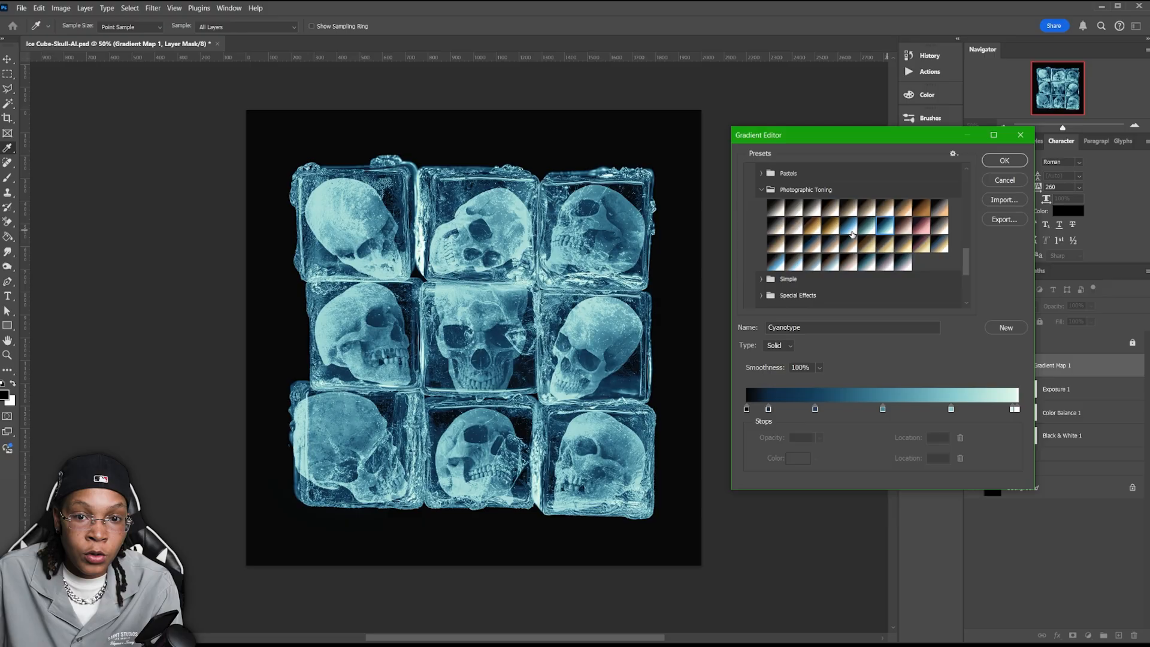
click(850, 230)
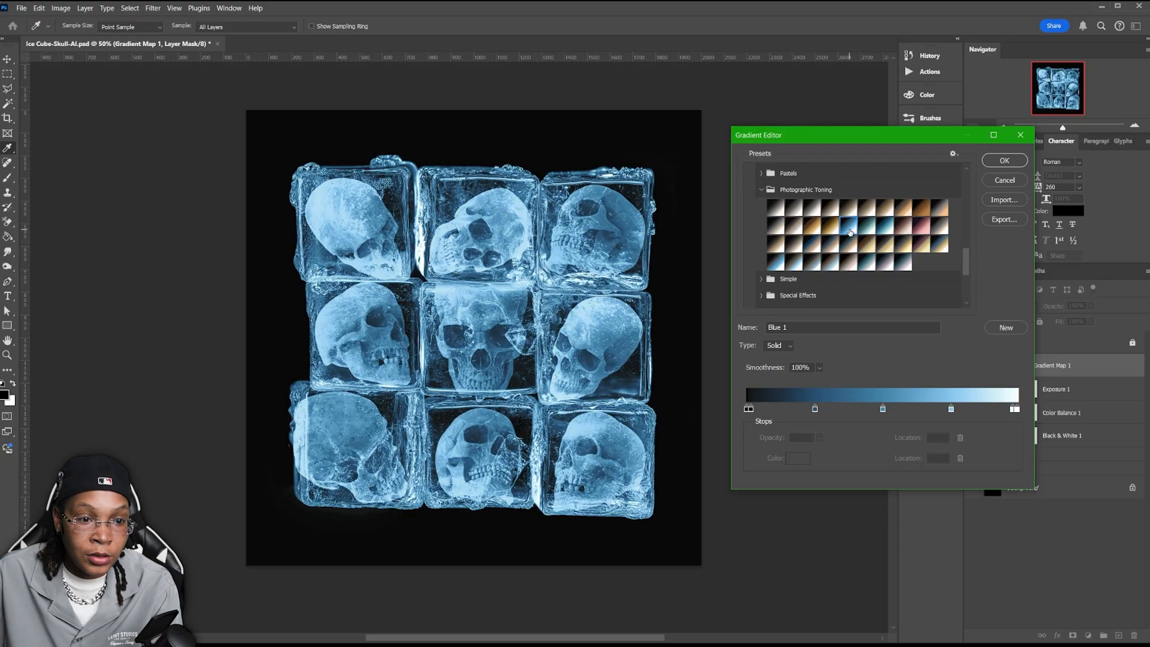
Shift the gradient's inner near-black color stop toward the dark blues, accept the gradient, and save the document.
click(770, 409)
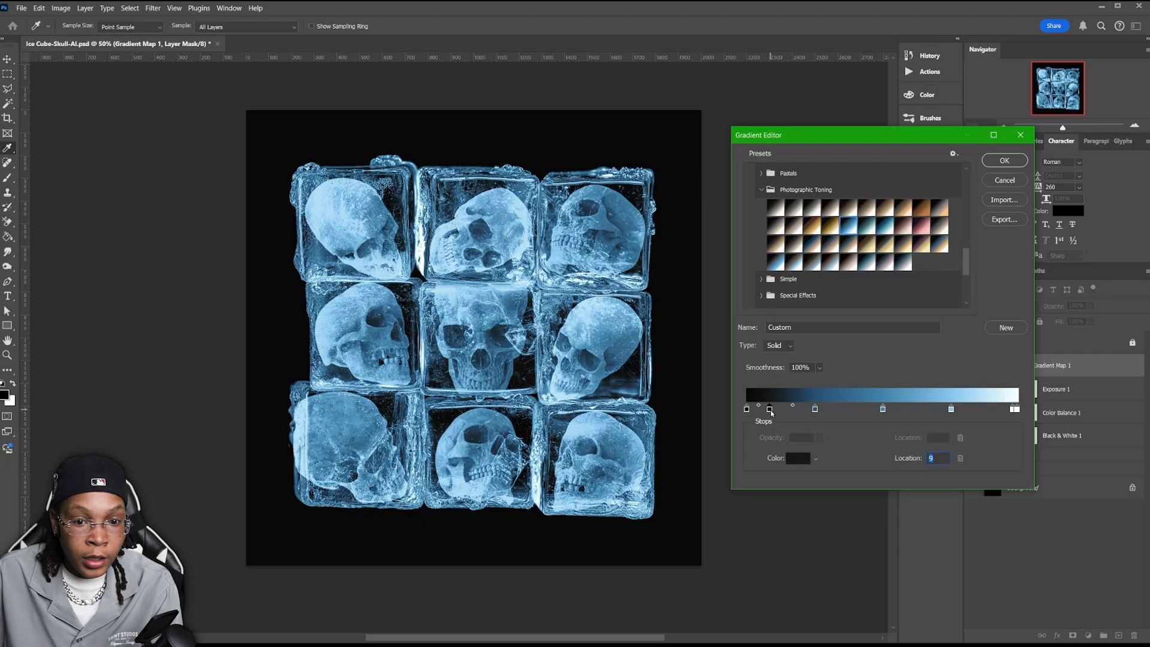
drag(771, 413, 792, 414)
key(Return)
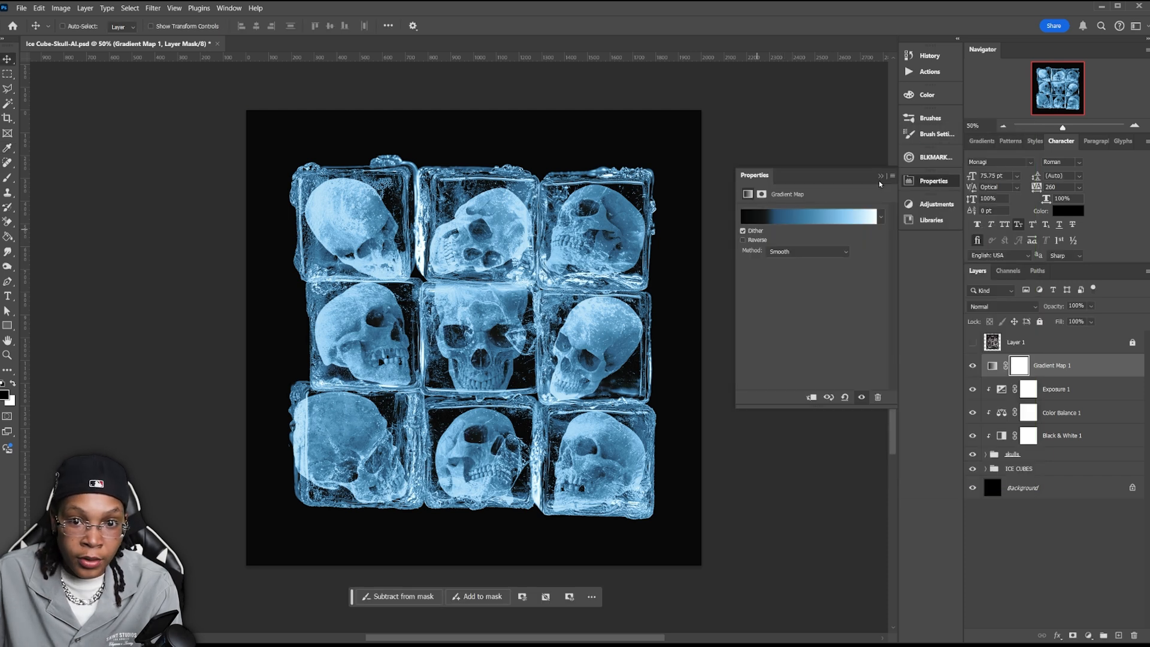
click(933, 180)
key(ctrl+s)
Set the Gradient Map 1 layer's blend mode to Hard Light and its opacity to 40%, saving the document.
click(1012, 306)
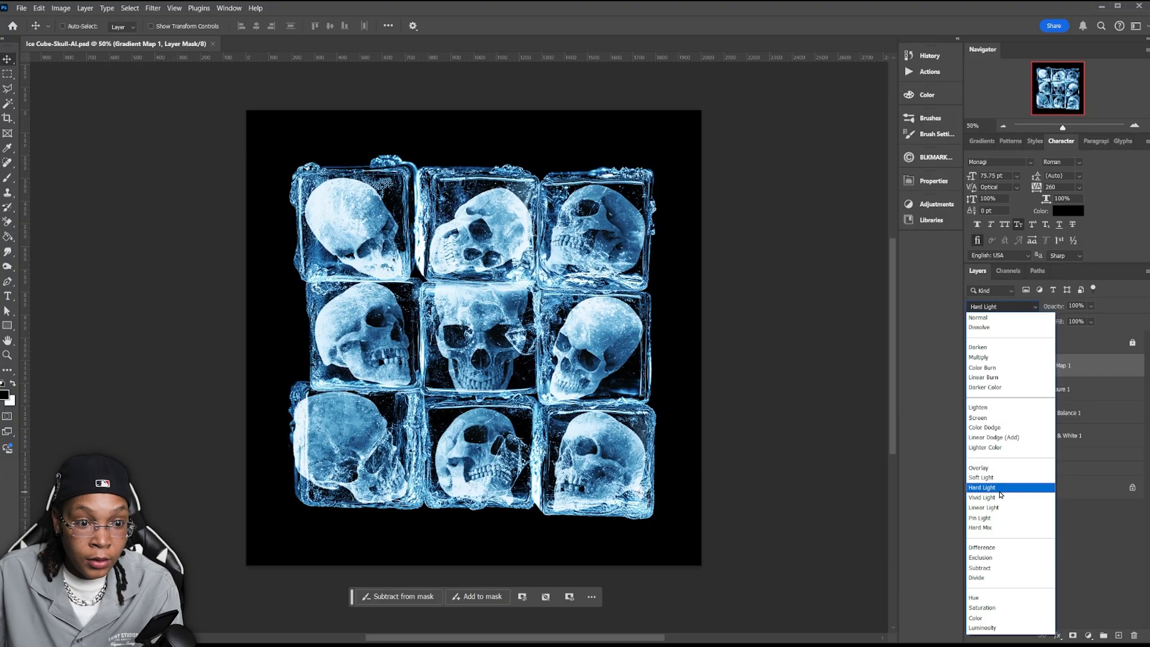
click(1001, 488)
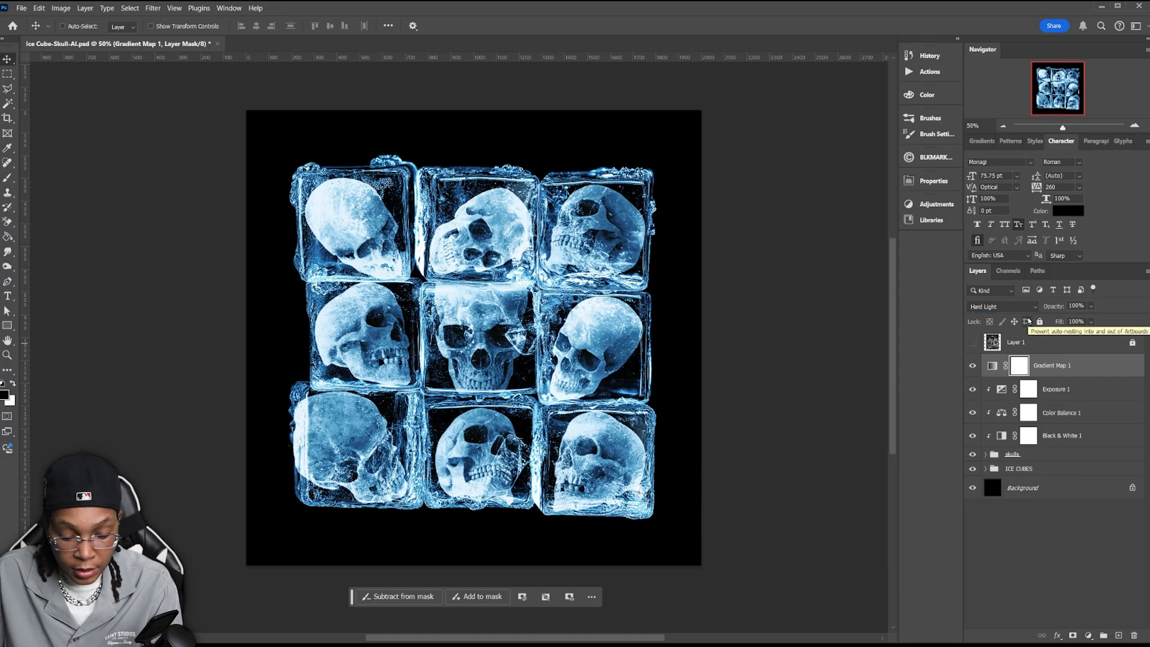
key(ctrl+s)
drag(1055, 310, 948, 316)
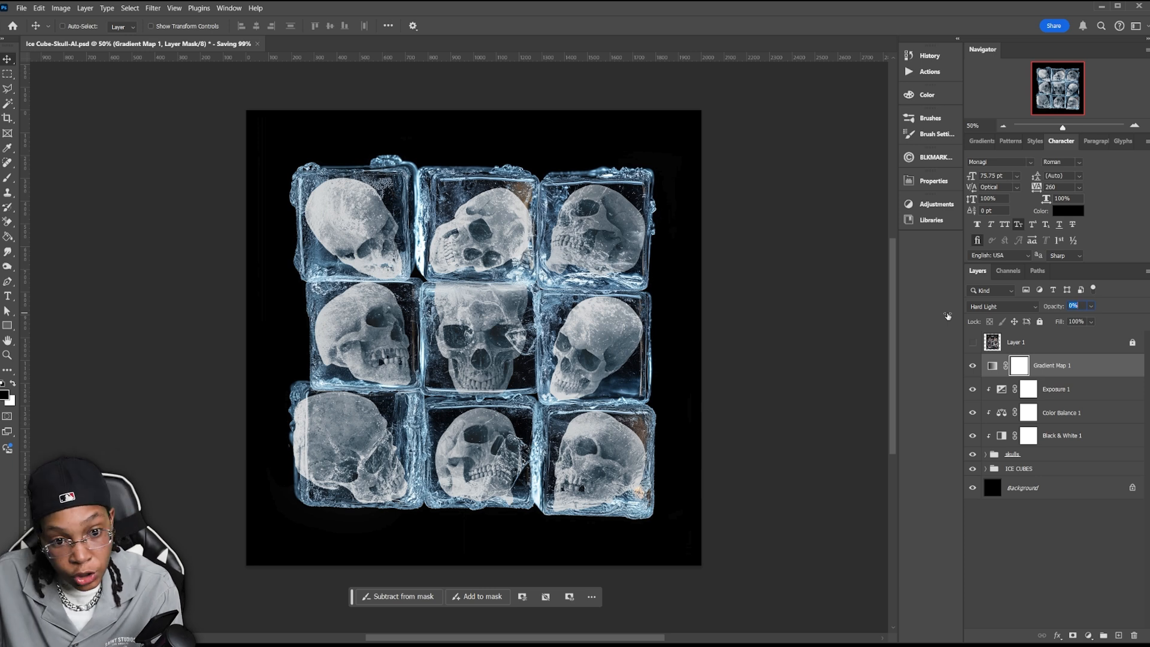
drag(947, 315, 970, 303)
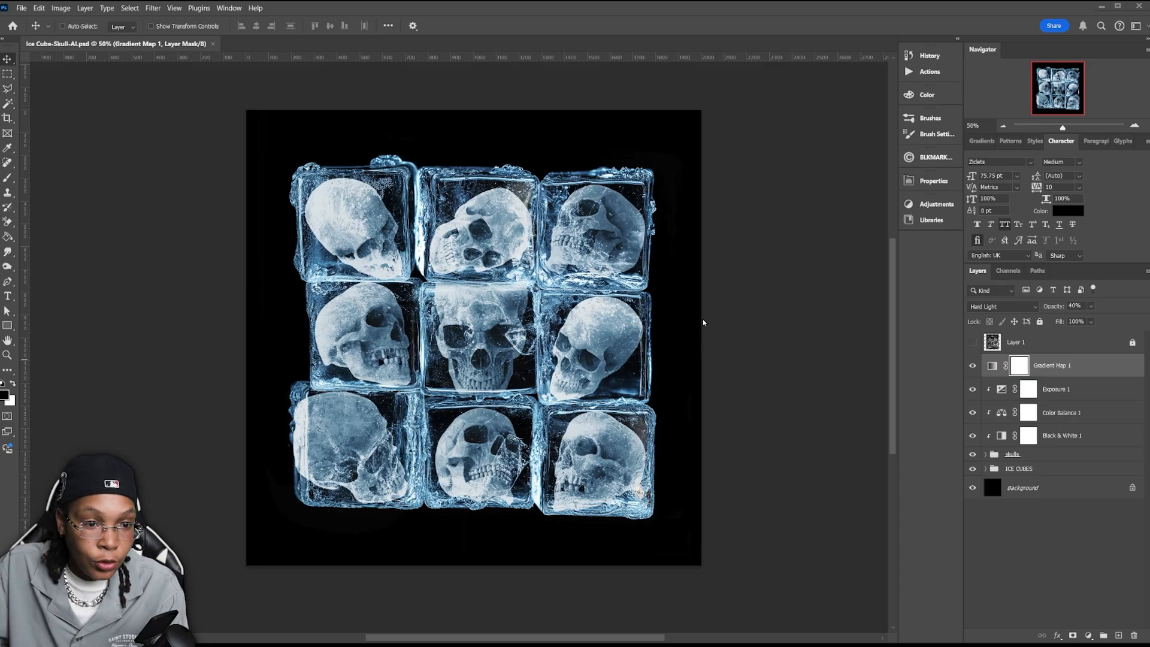
Create a new 2000 x 2000 px document at 96 ppi with a white background.
click(21, 8)
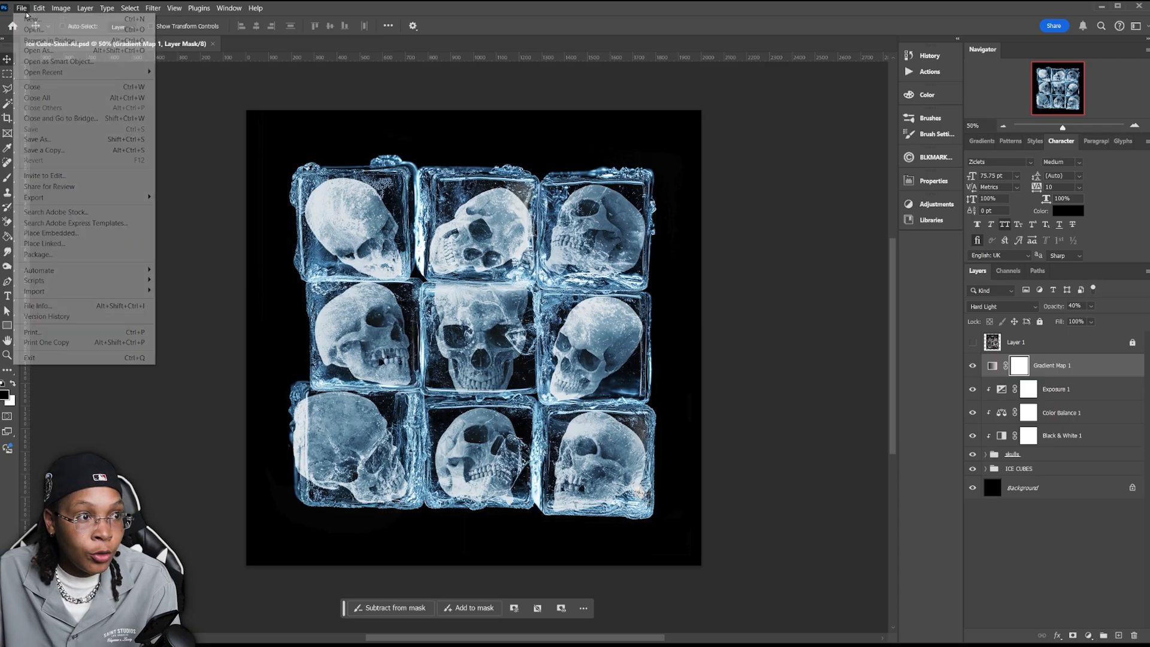
click(24, 17)
click(289, 160)
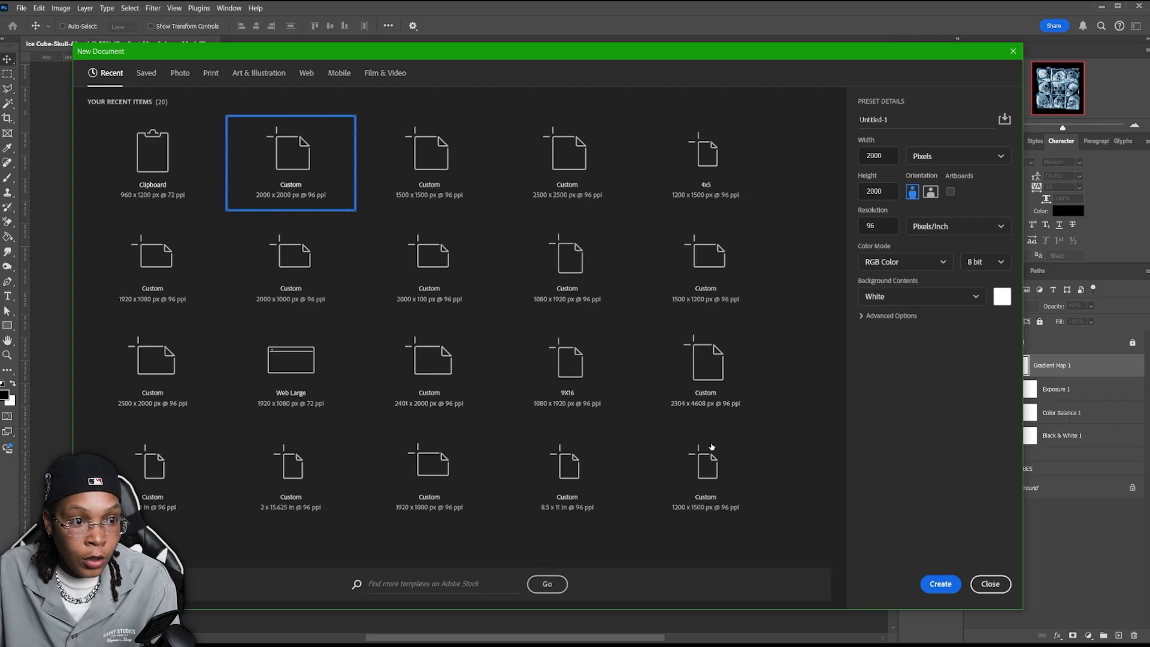
click(938, 582)
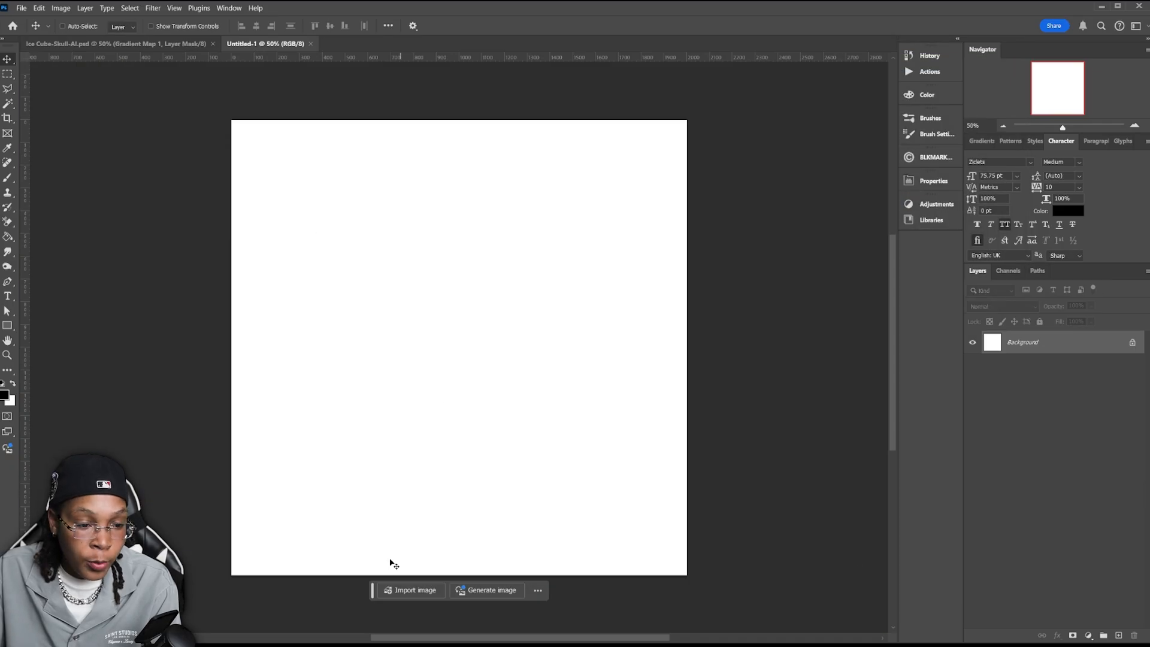
Add the centered black text "DEATH CUBE" to the blank canvas in the XXII DONT-MESS-WITH-VIKINGS HARDCORE font.
drag(371, 597, 361, 620)
key(t)
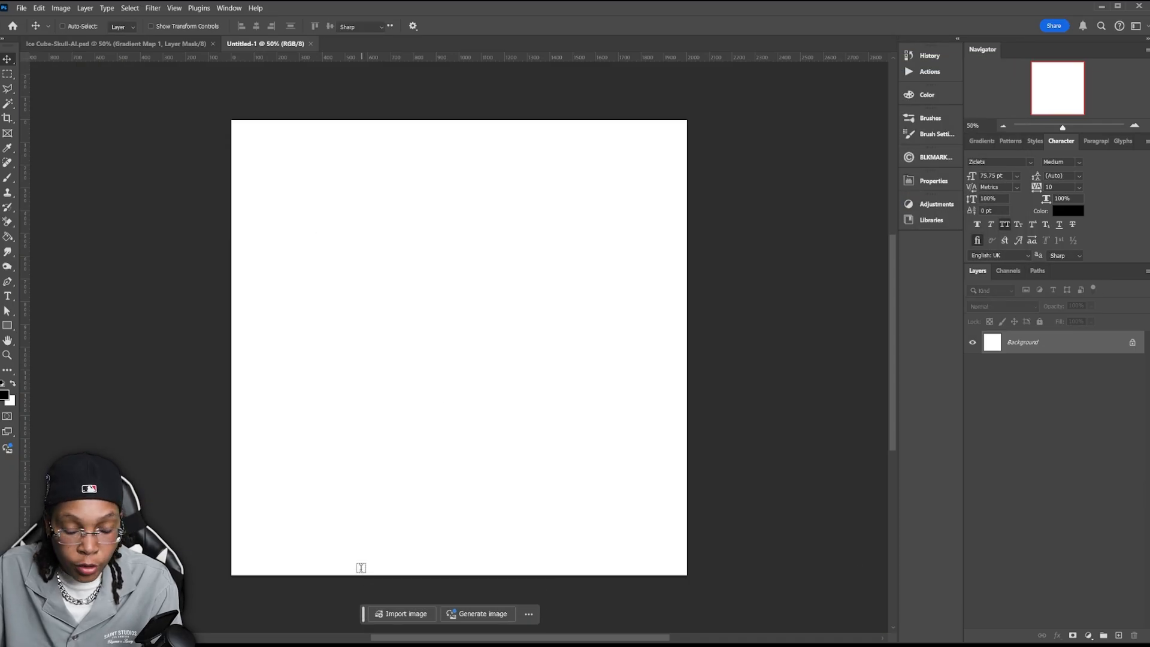
click(381, 325)
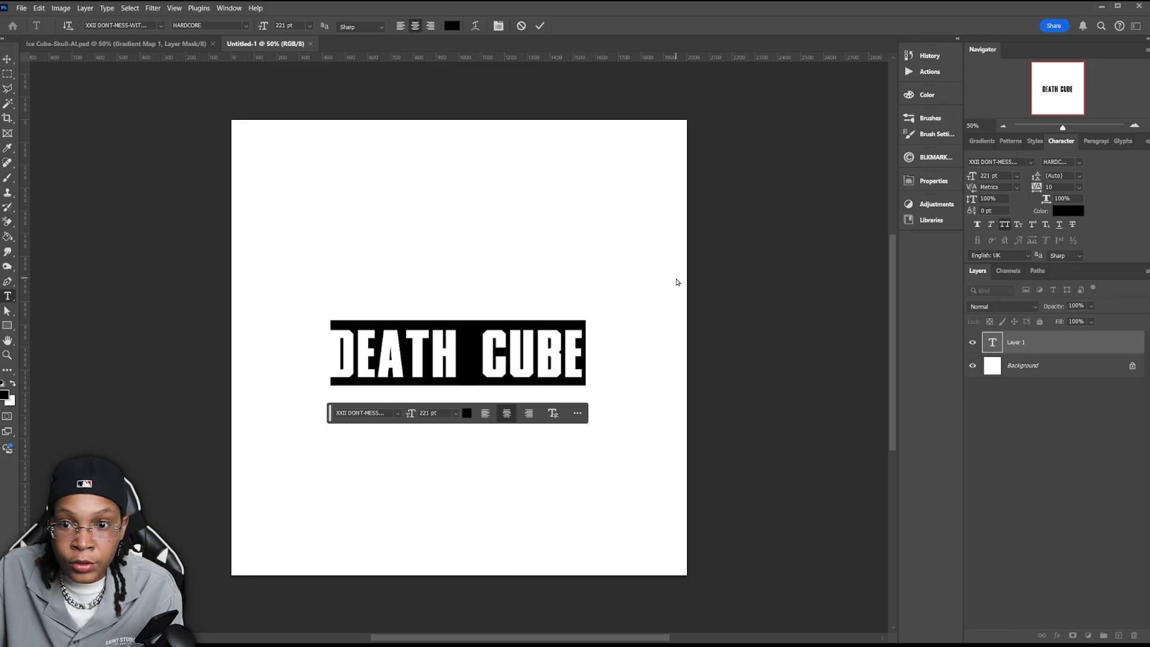
Try other fonts, including Ziclets and Wisdom Script, on the DEATH CUBE text.
click(161, 26)
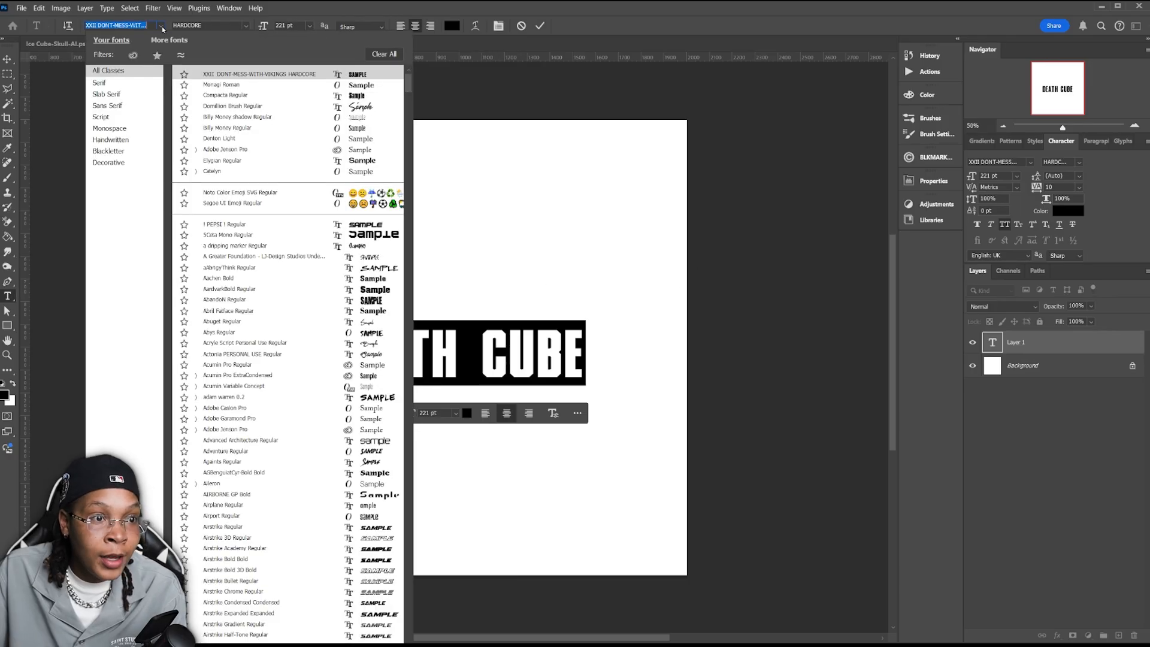
click(160, 26)
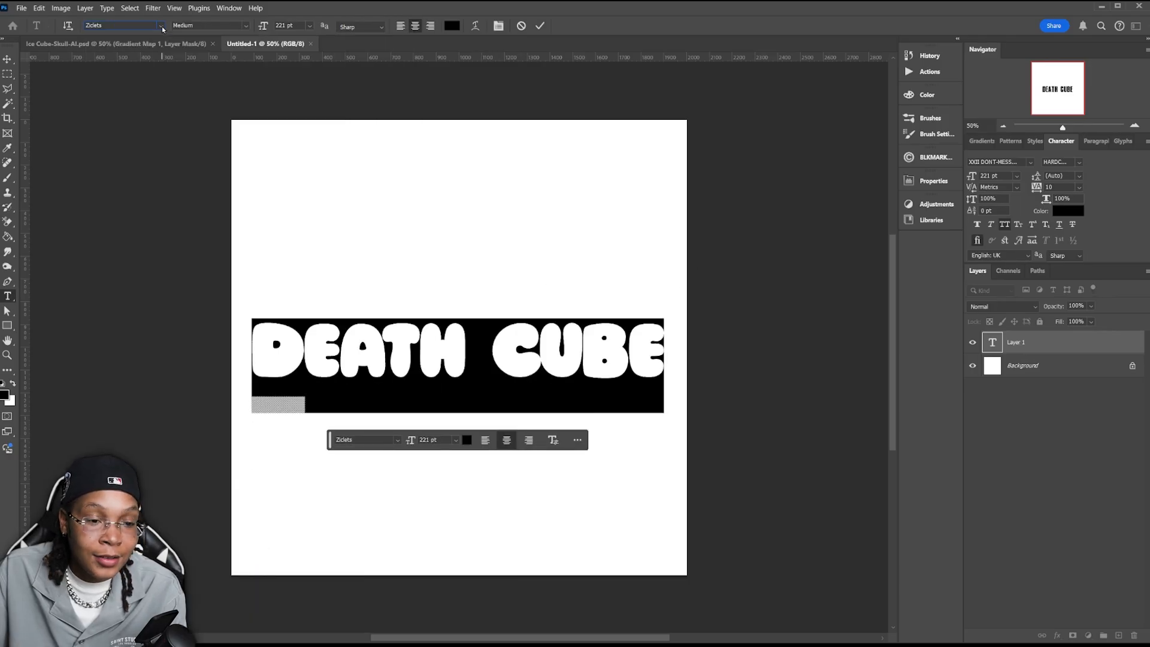
click(161, 26)
text(Wisdom Script)
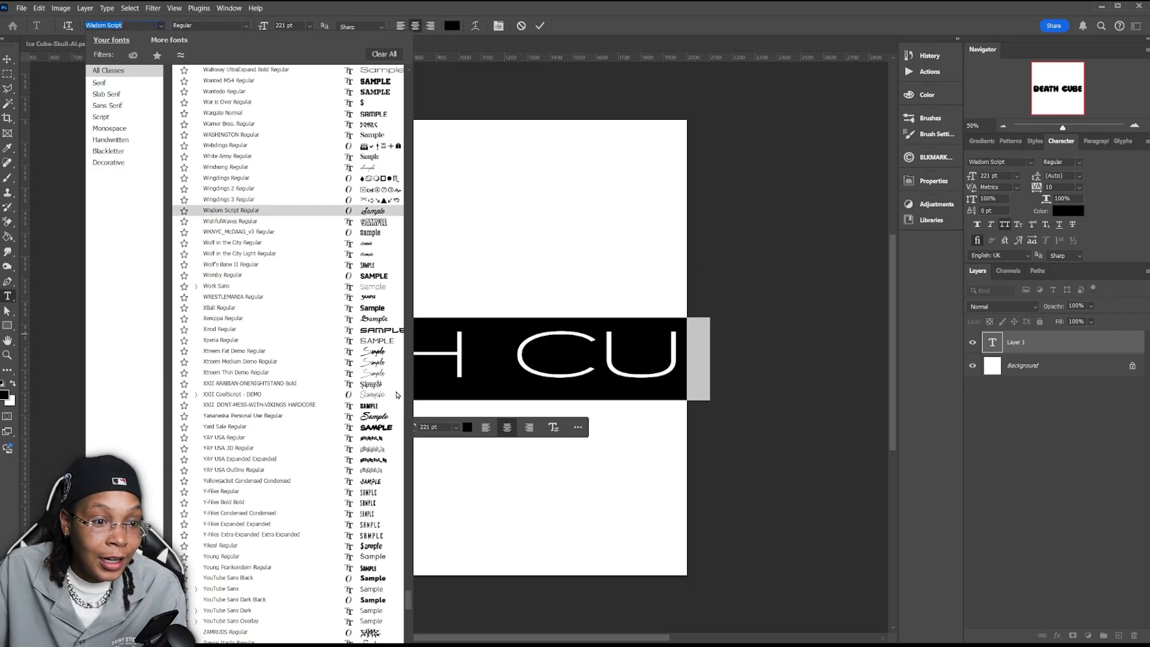
scroll(397, 395, up, 1)
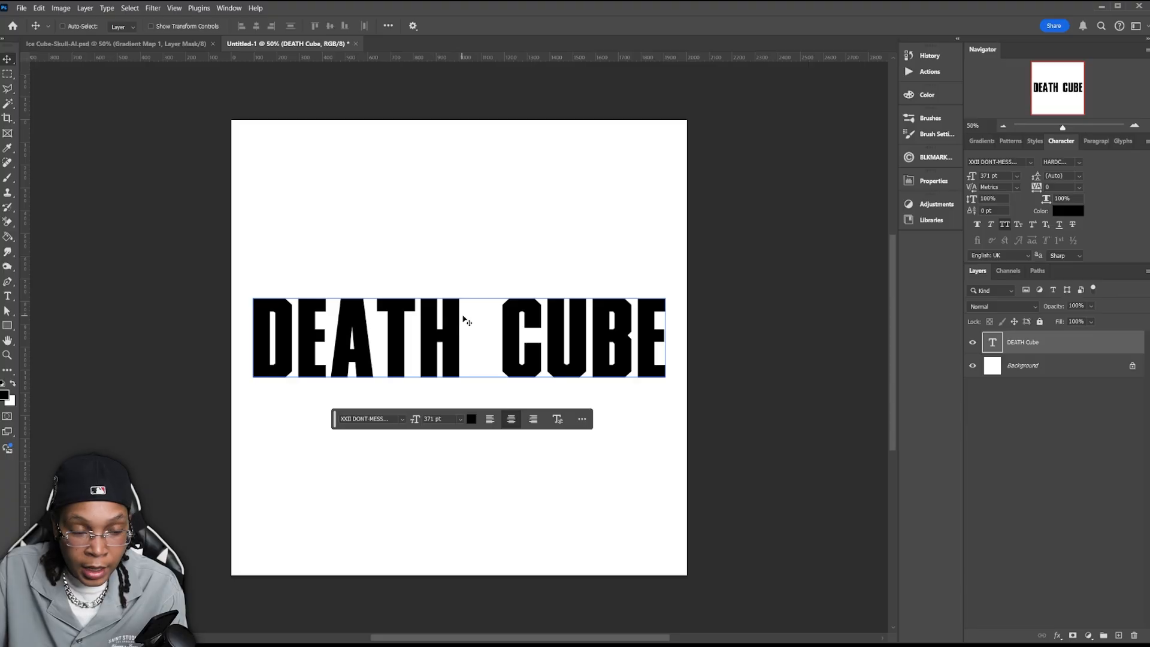
Set the DEATH CUBE text's tracking to -20 and move the floating text options clear of the lettering.
triple_click(463, 318)
drag(1036, 188, 1035, 189)
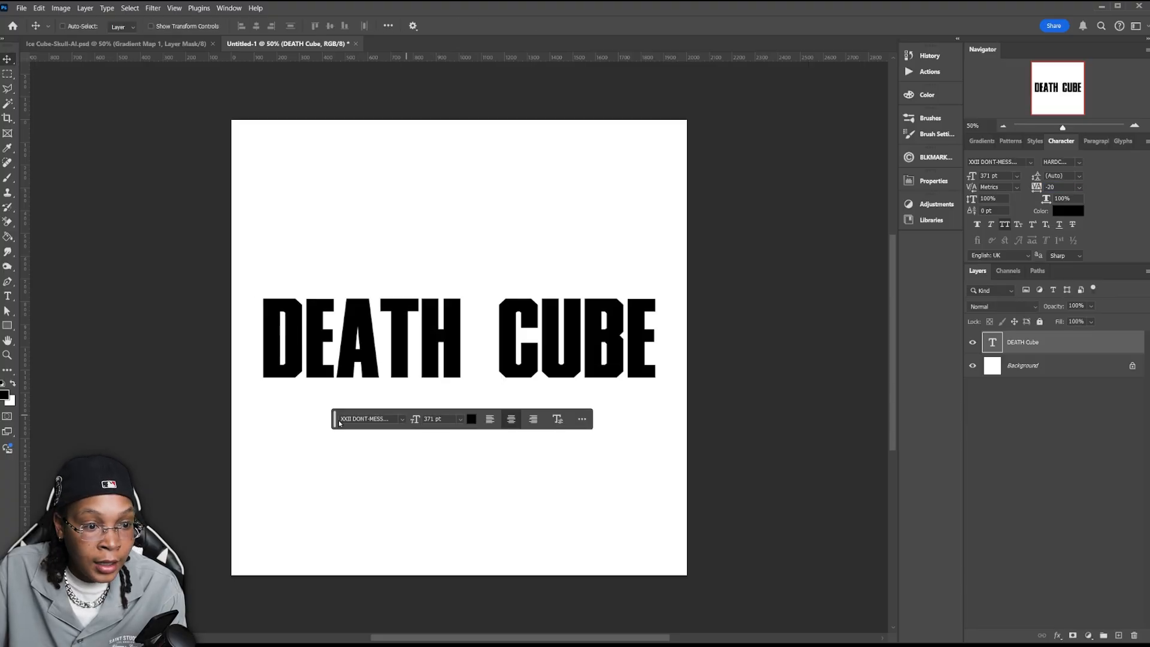
drag(336, 422, 391, 156)
Export the DEATH CUBE document with Save for Web as a 2000 x 2000 px JPEG at Very High quality.
key(ctrl+s)
click(21, 8)
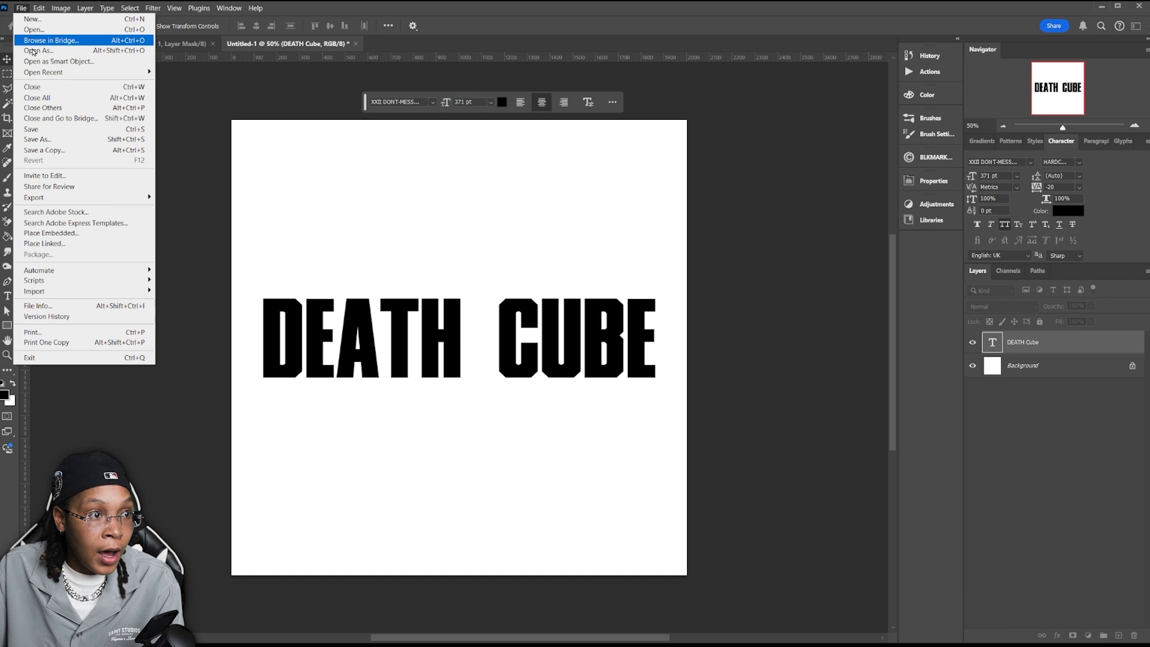
mouse_move(81, 200)
click(231, 239)
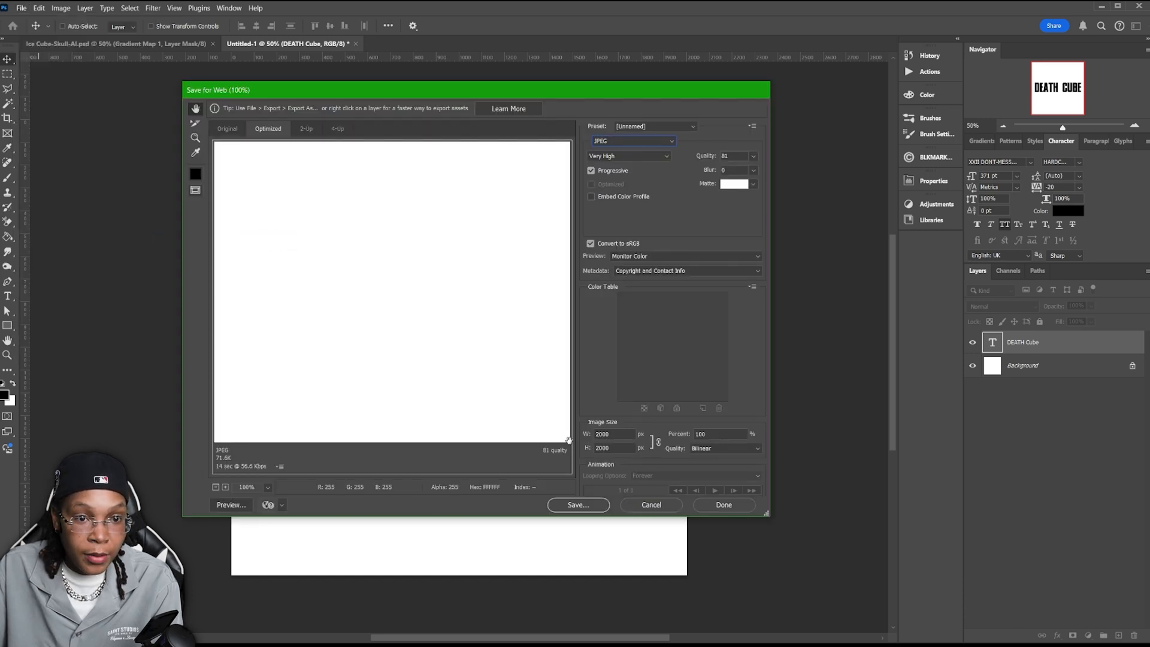
click(605, 509)
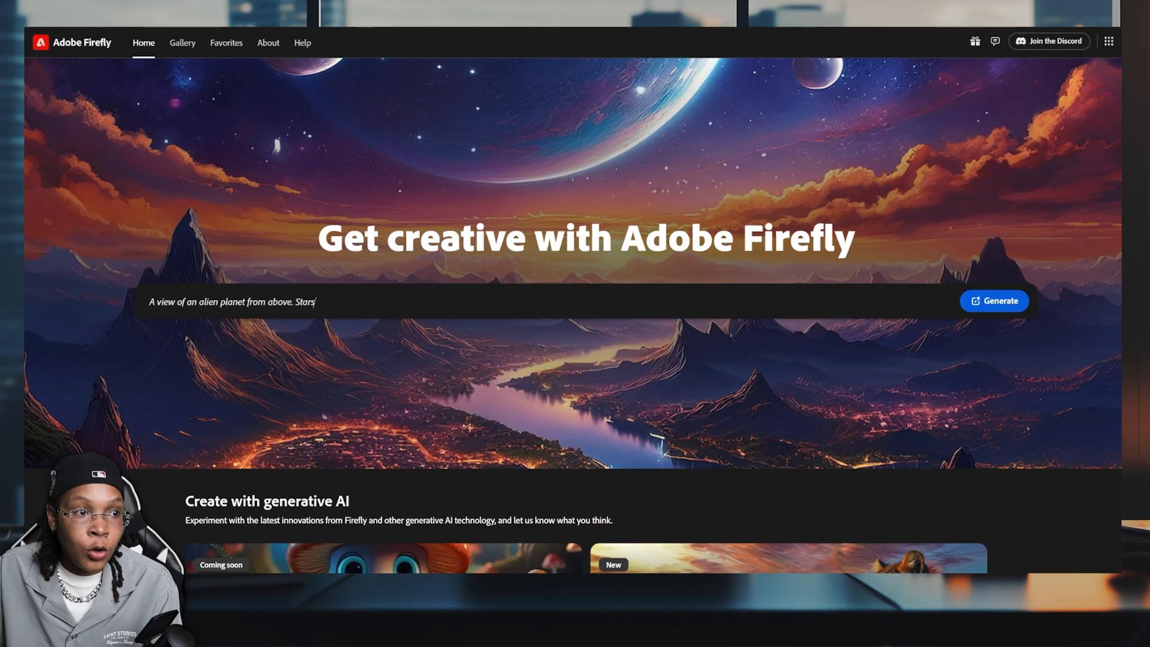
text(everywhere with two mo)
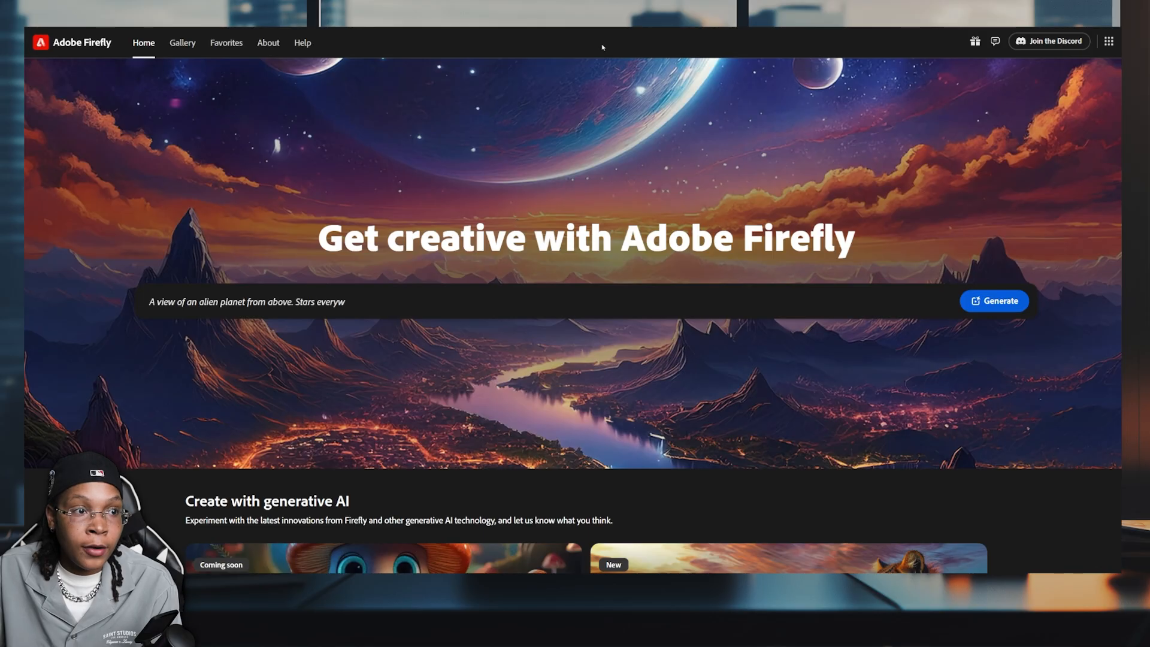
text(ons. Galaxy and p)
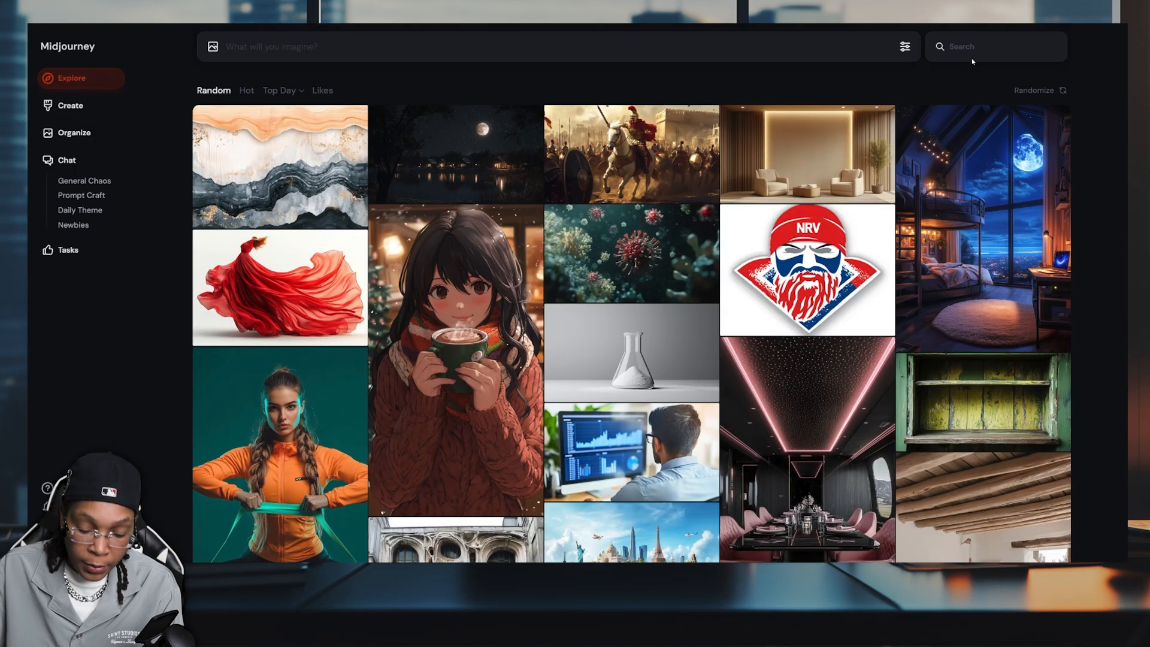
Search Midjourney's Explore gallery for "ice cube" and browse the resulting images.
click(972, 59)
text(ice cube)
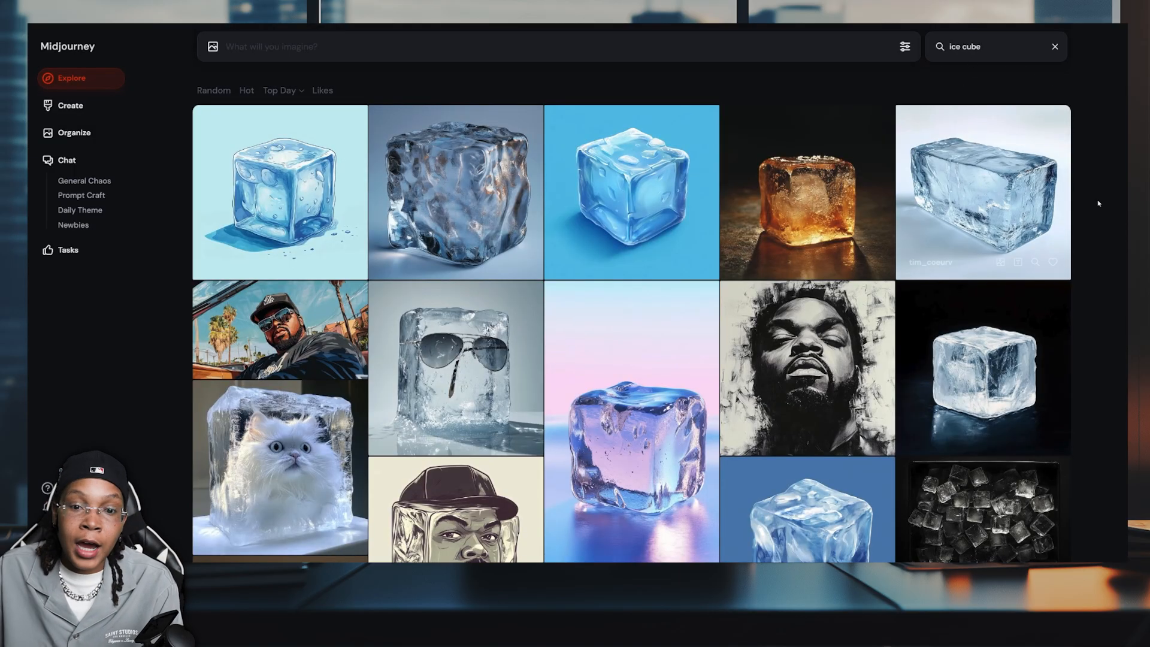
scroll(1104, 200, down, 2)
scroll(1120, 200, down, 2)
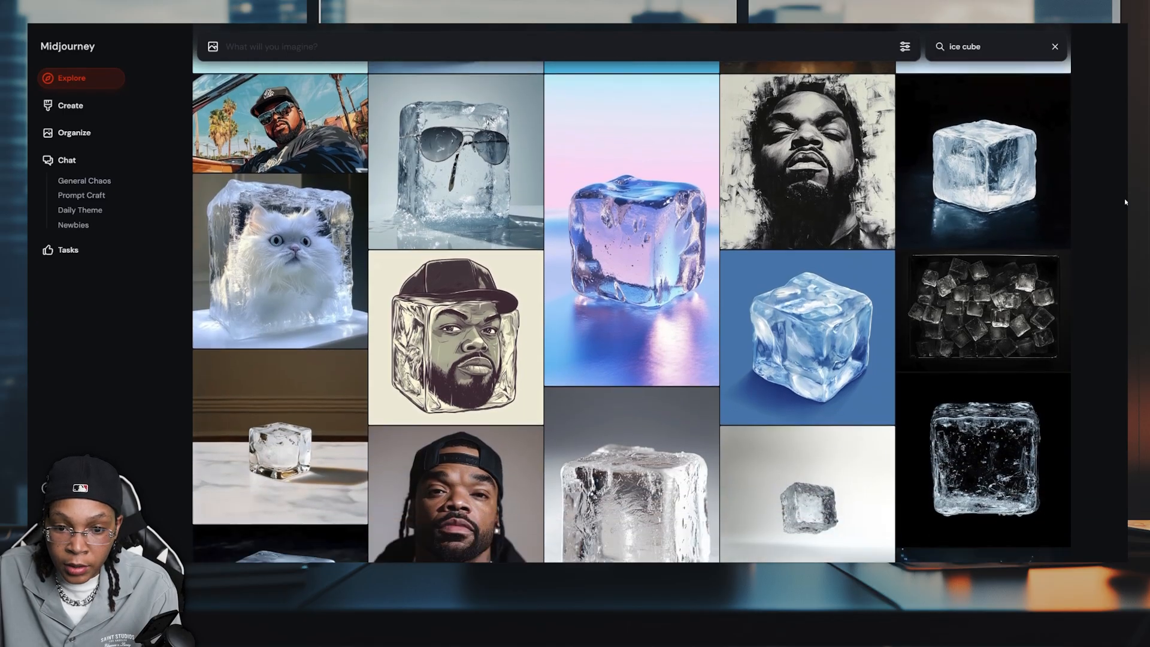
scroll(1123, 199, down, 3)
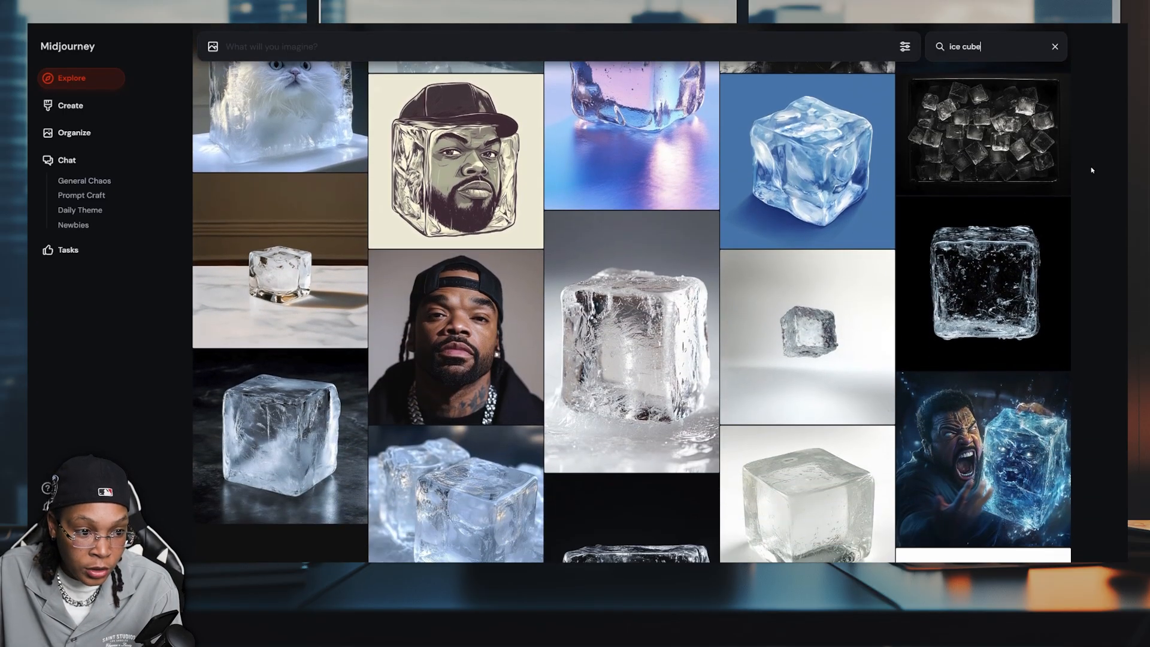
Open the gallery's single ice cube on a dark reflective background and download the image.
scroll(1091, 170, up, 1)
scroll(1092, 170, up, 1)
click(988, 174)
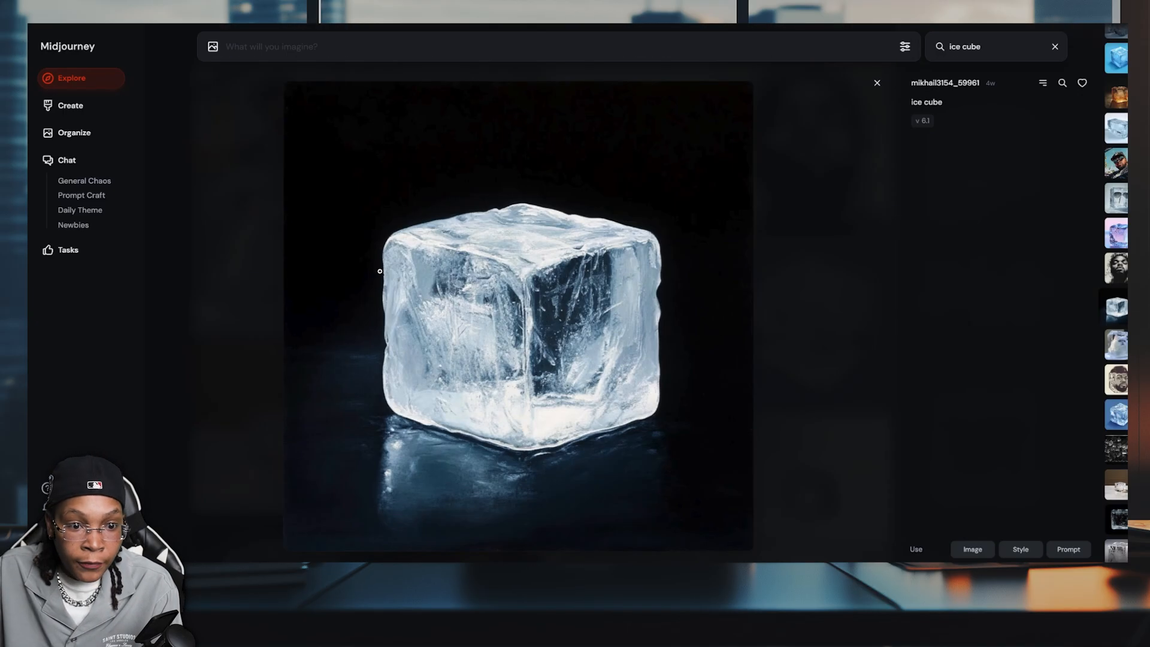
click(1042, 83)
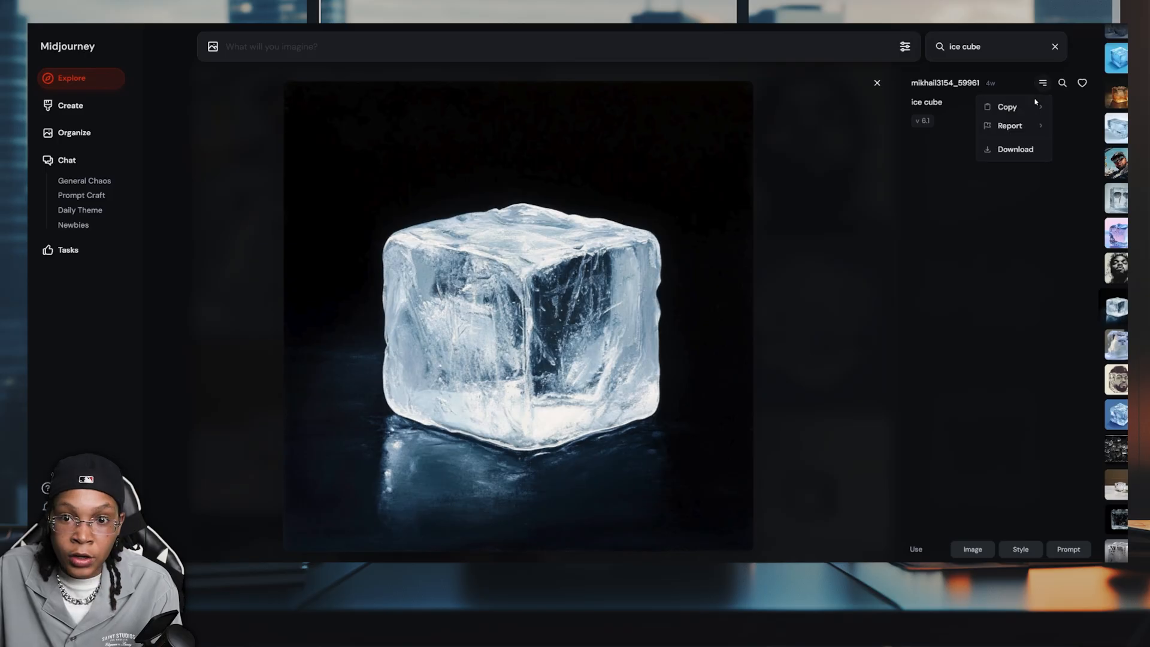
click(1004, 149)
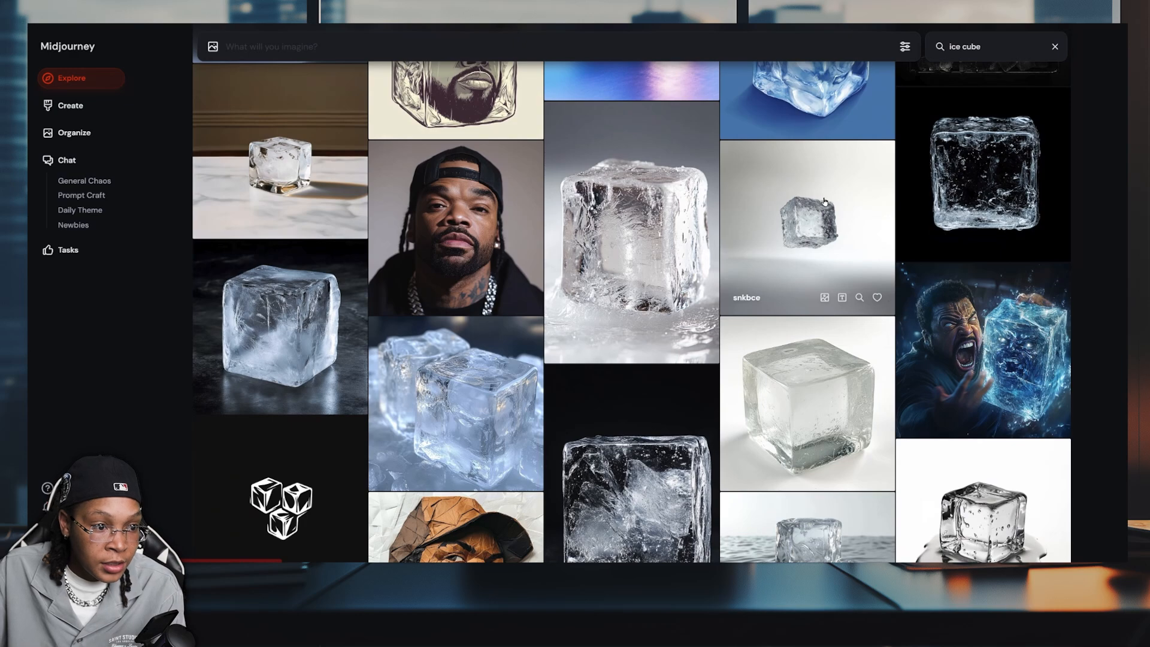
Browse further ice cube images in the gallery and examine the cracked ice cube picture enlarged.
scroll(824, 202, down, 1)
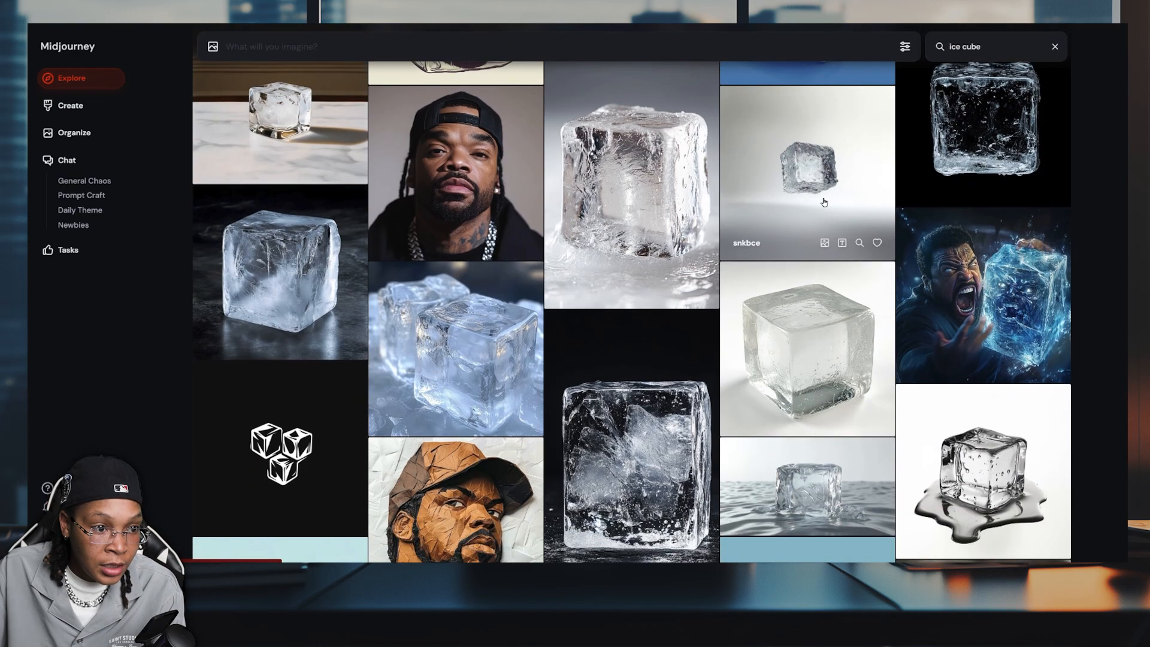
scroll(824, 202, down, 5)
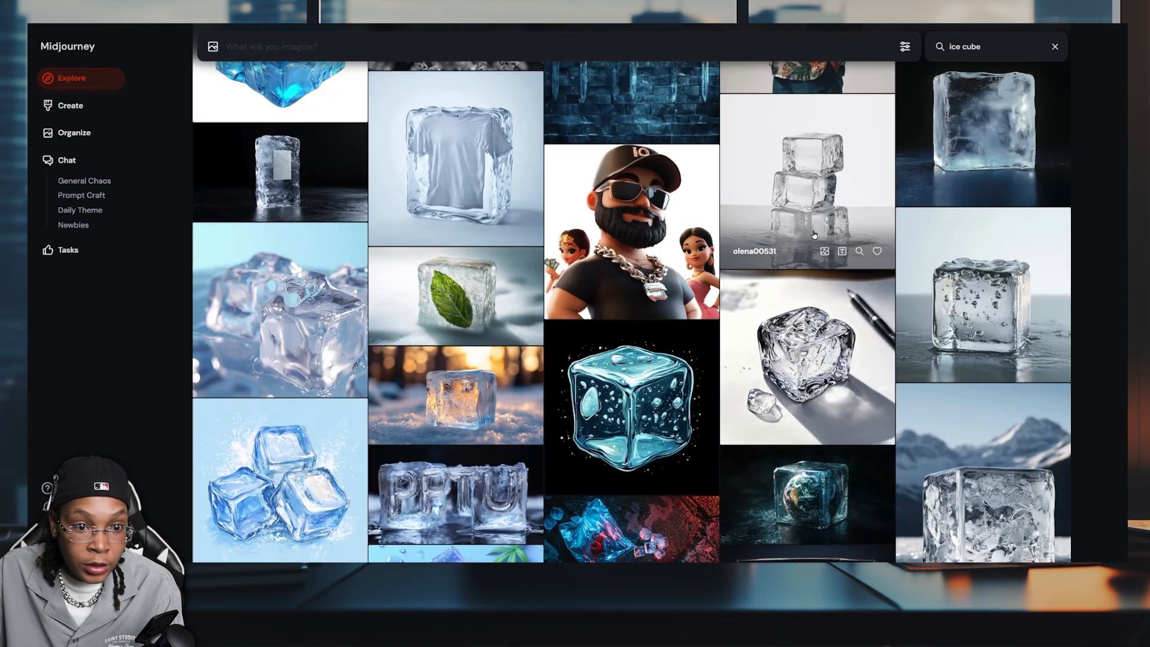
scroll(776, 251, down, 6)
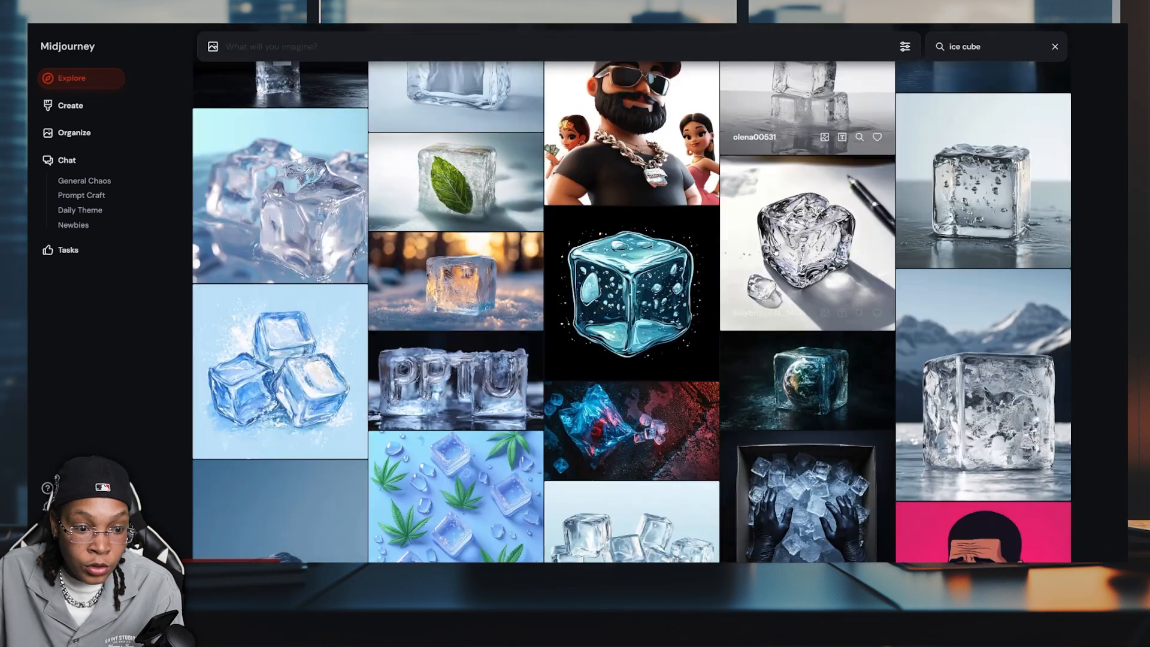
scroll(776, 250, down, 10)
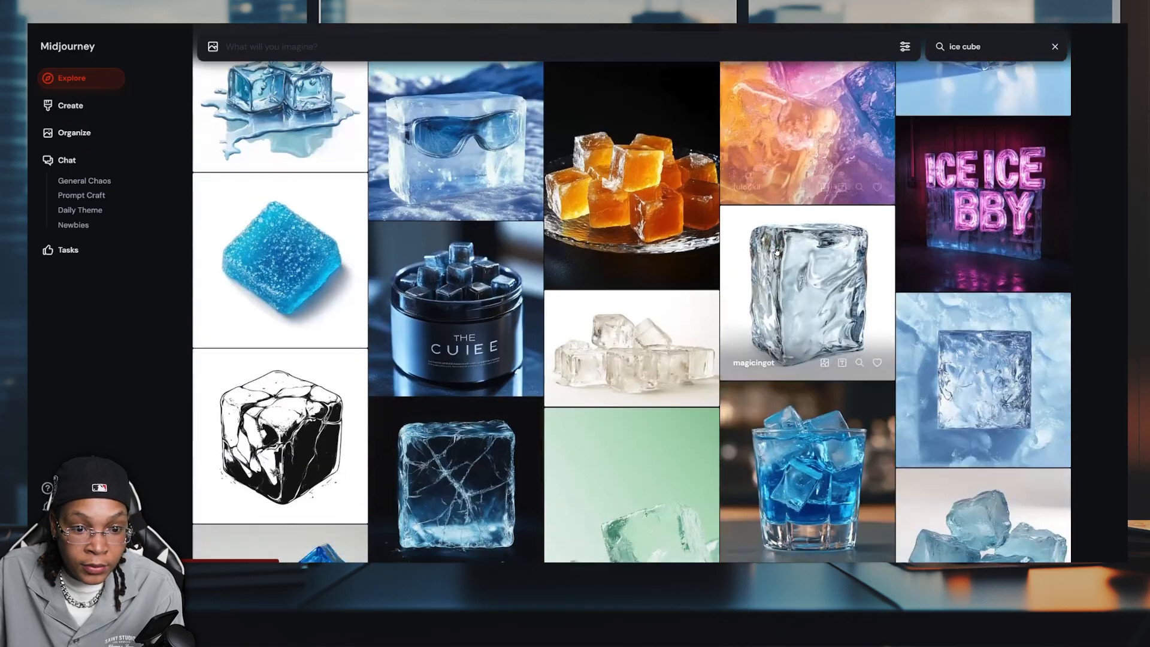
click(799, 278)
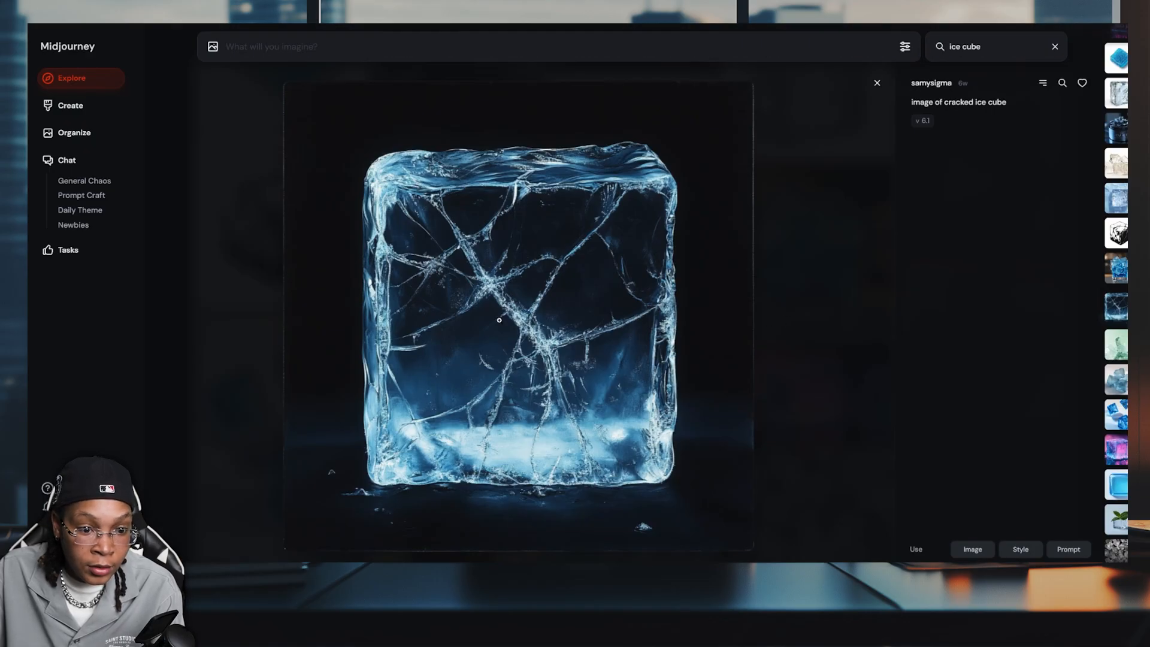
click(828, 184)
scroll(775, 227, down, 5)
click(724, 248)
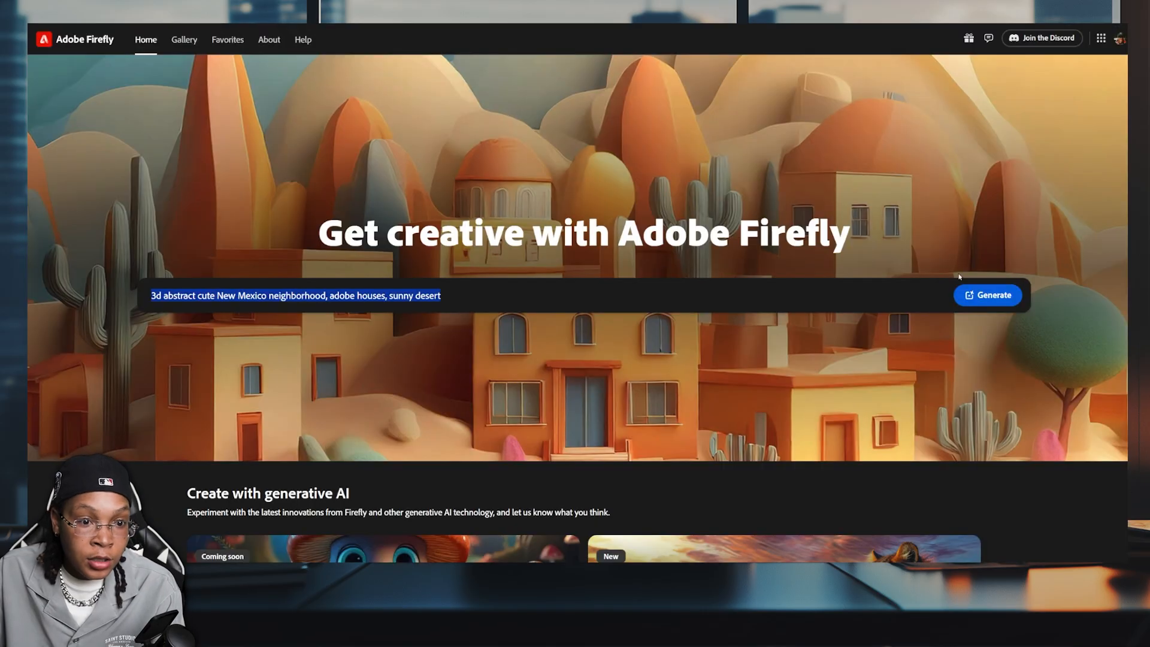
Switch to Adobe Firefly, start text-to-image generation from the home page and clear the sample prompt.
click(965, 294)
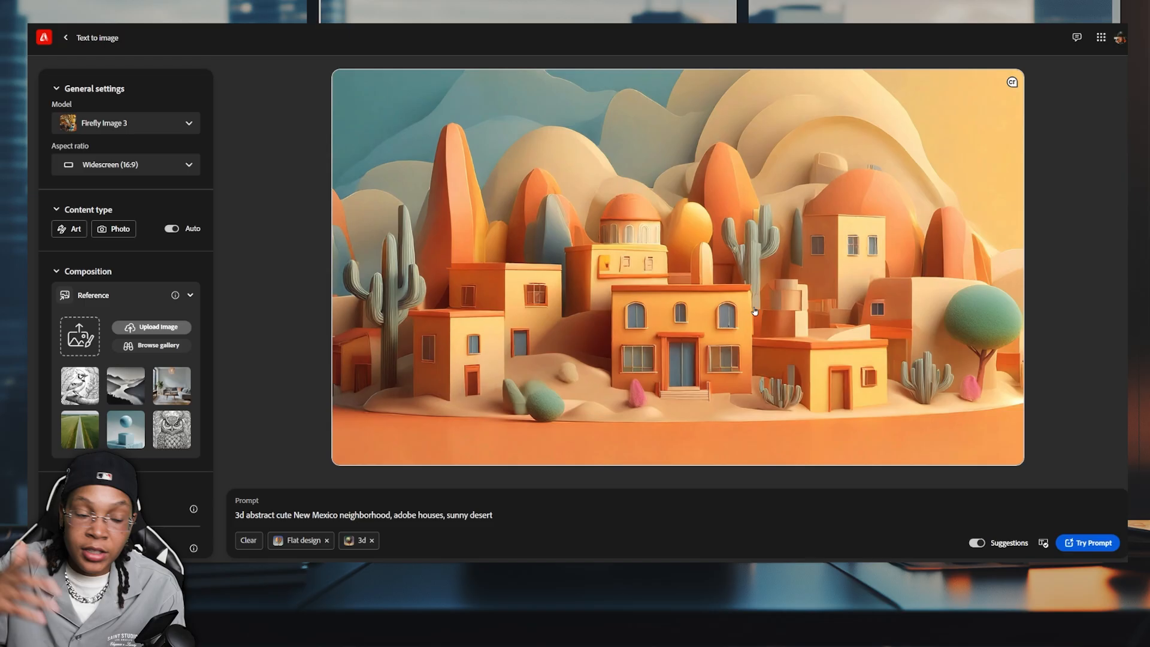
triple_click(553, 510)
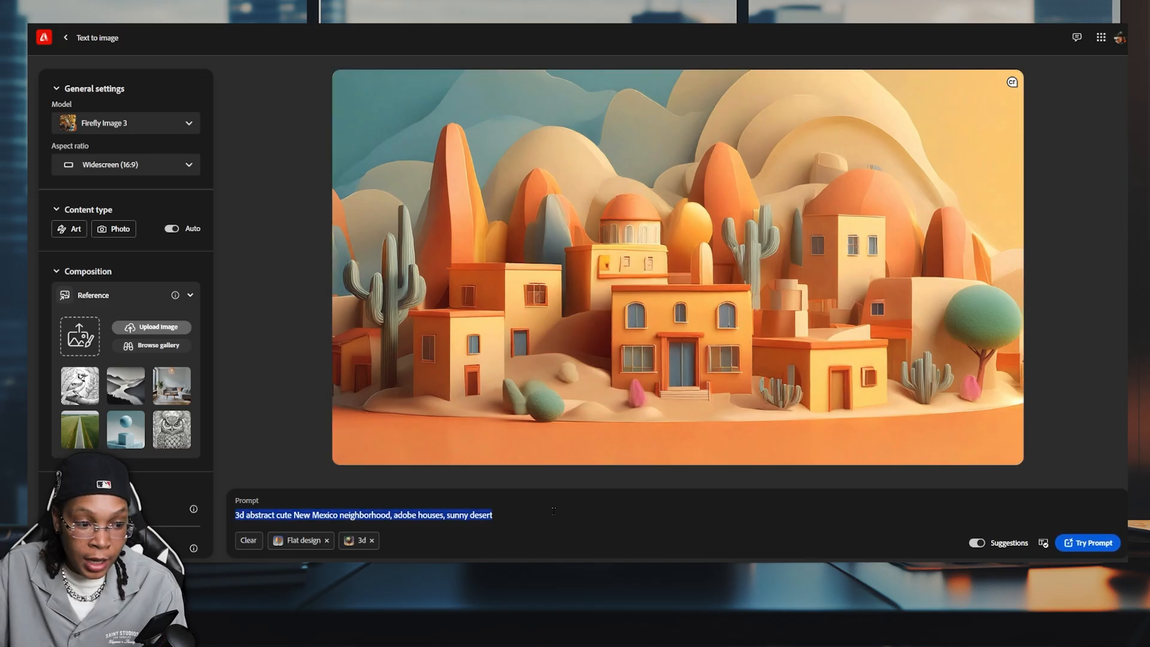
key(BackSpace)
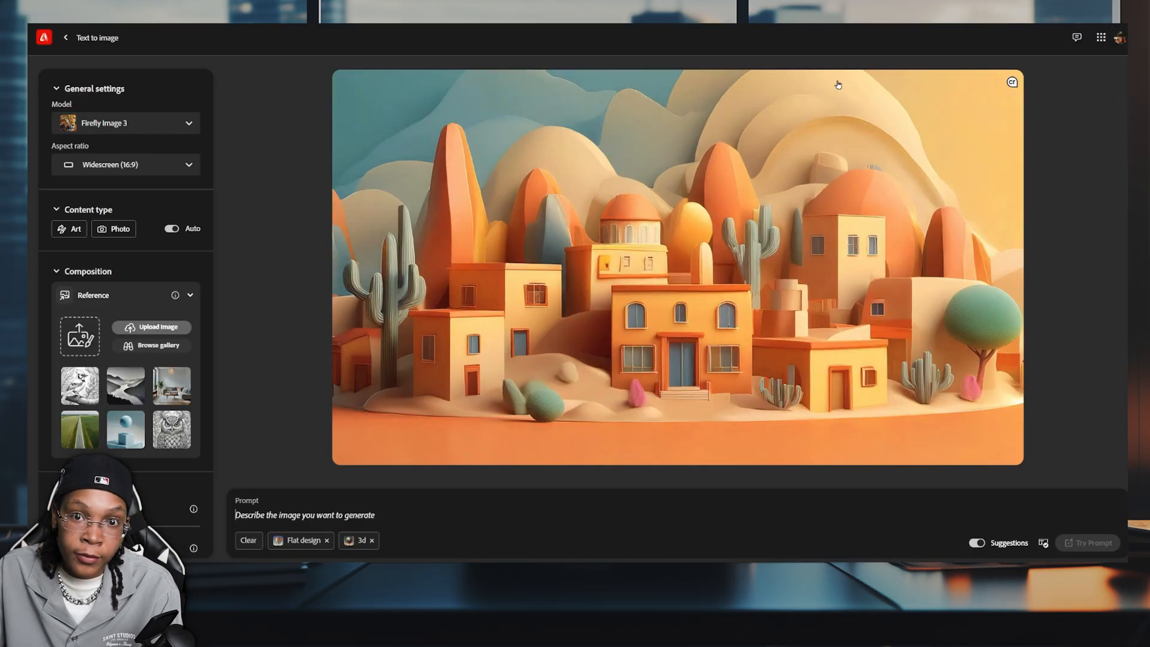
Keep the Firefly Image 3 model and Widescreen (16:9) aspect ratio, and set the content type to Photo.
click(176, 124)
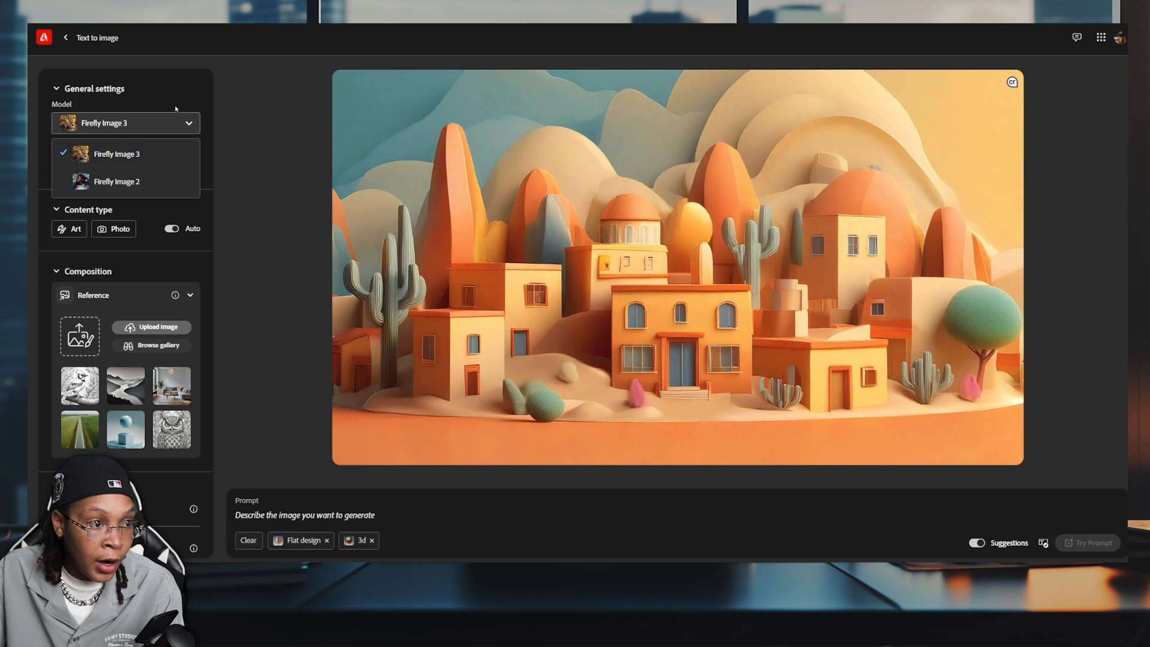
click(177, 109)
click(173, 165)
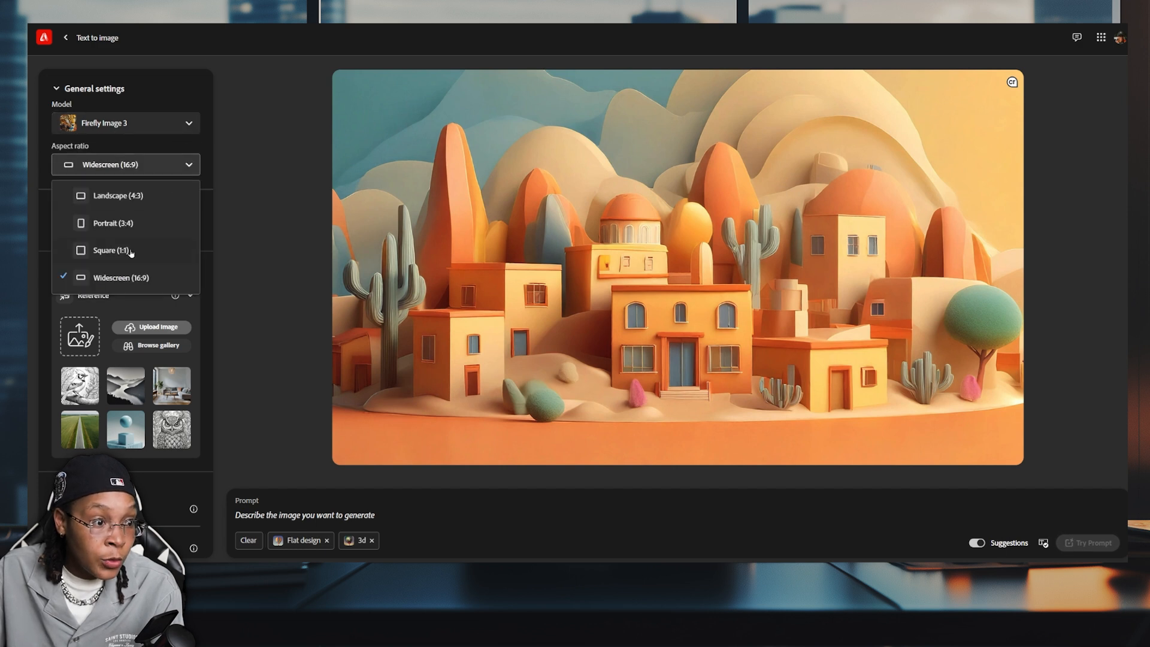
click(137, 277)
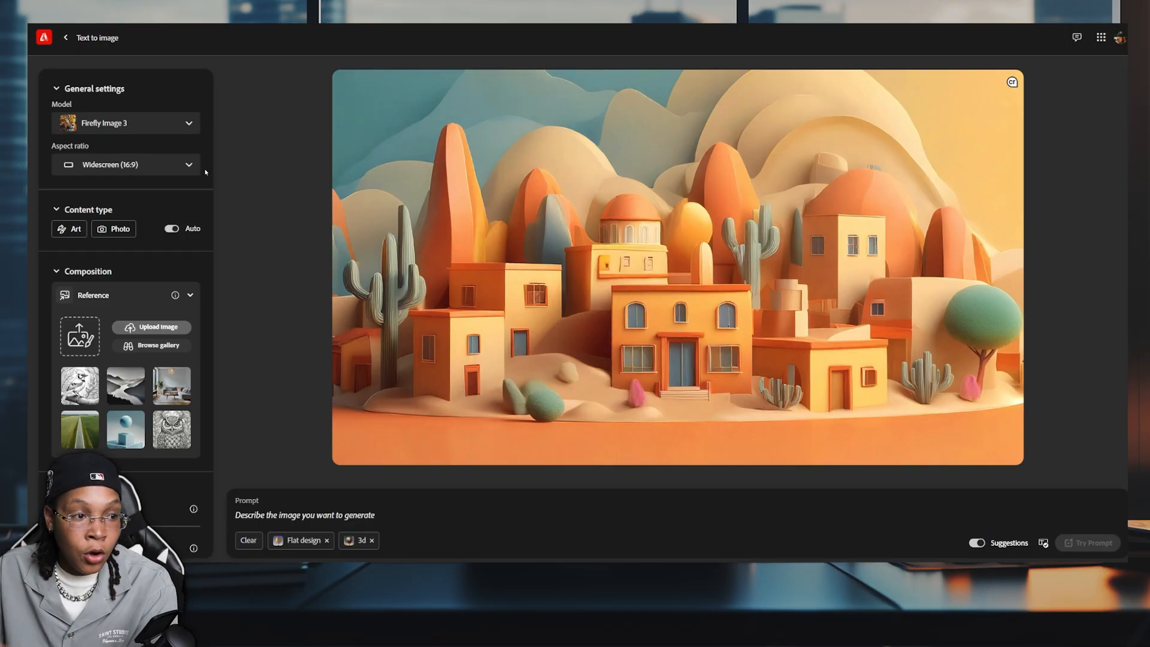
click(114, 228)
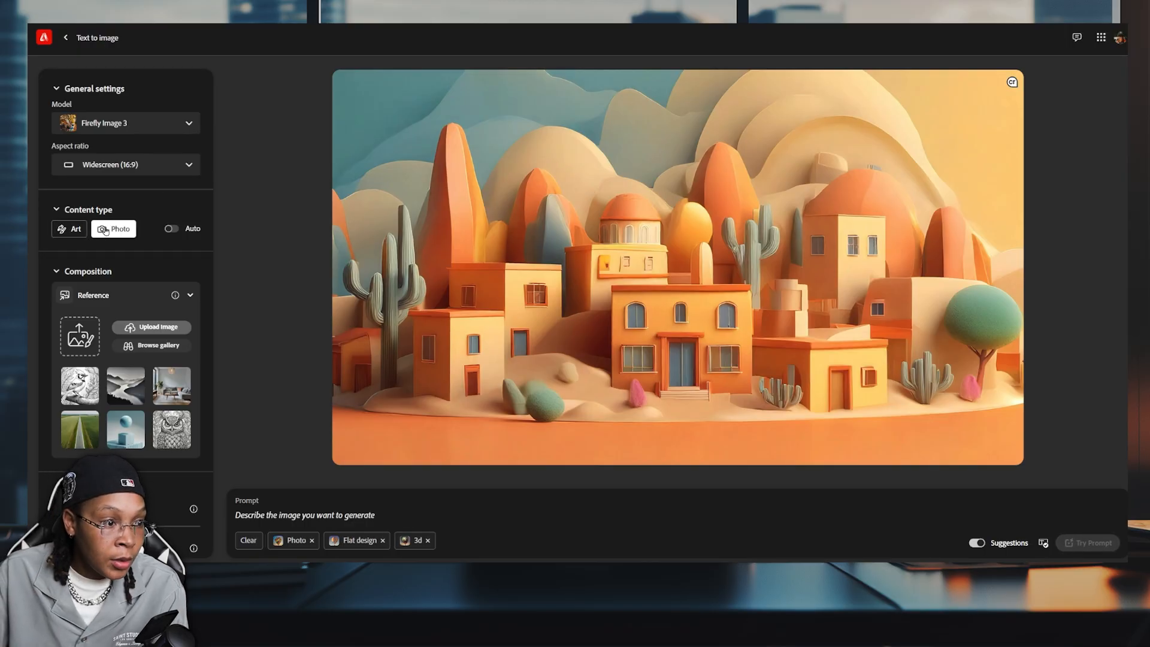
Upload text.jpg with the DEATH CUBE lettering as the composition reference at full strength.
scroll(206, 194, down, 4)
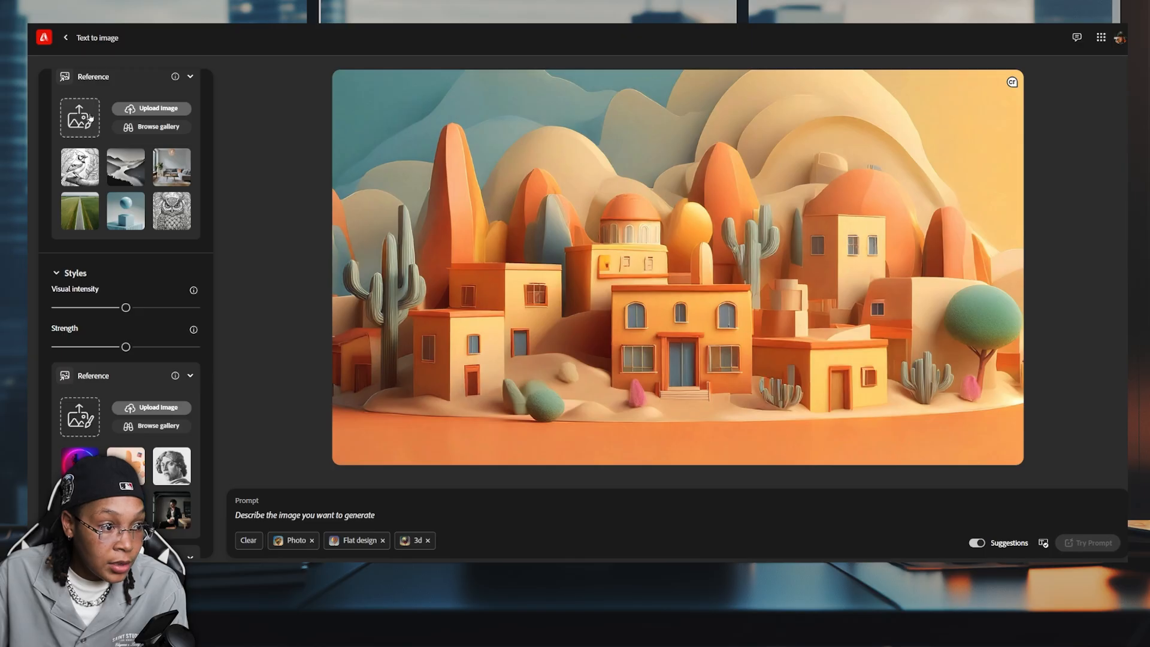
scroll(89, 118, down, 1)
scroll(90, 118, up, 1)
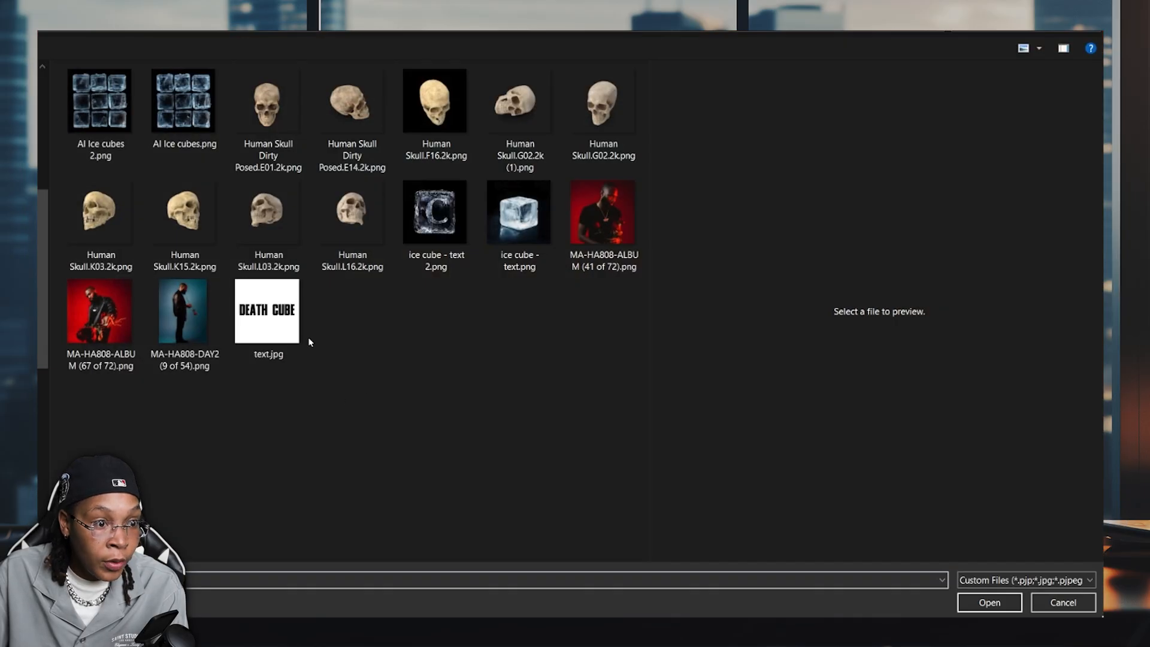
double_click(267, 312)
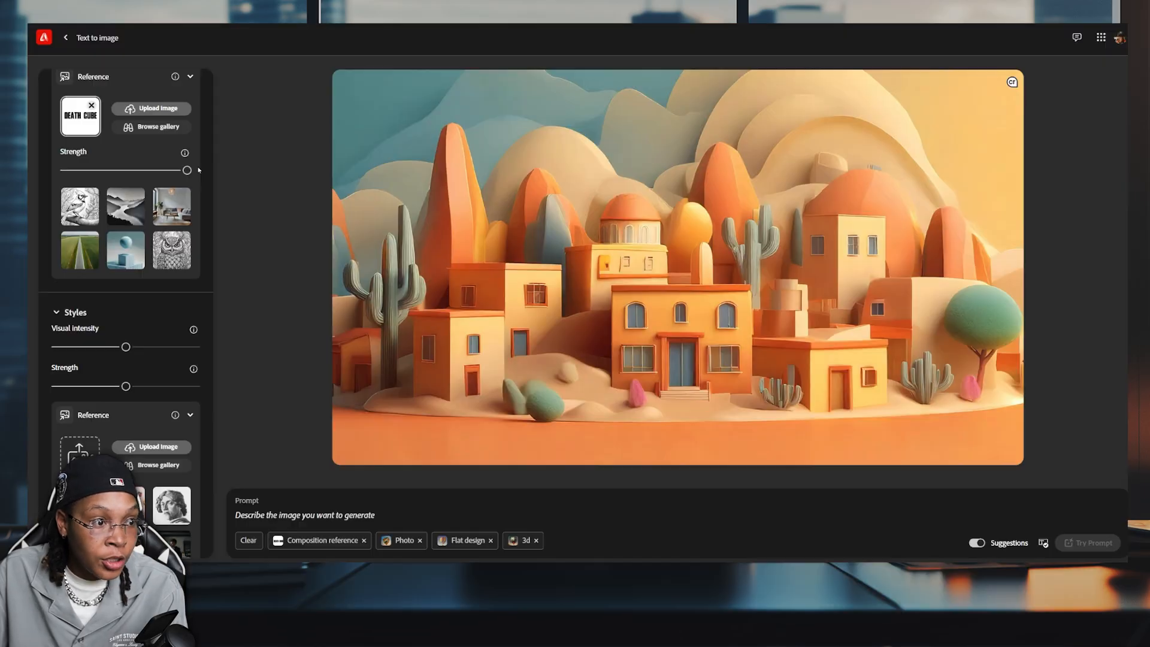
Upload "ice cube - text.png" as the style reference image.
scroll(203, 168, down, 4)
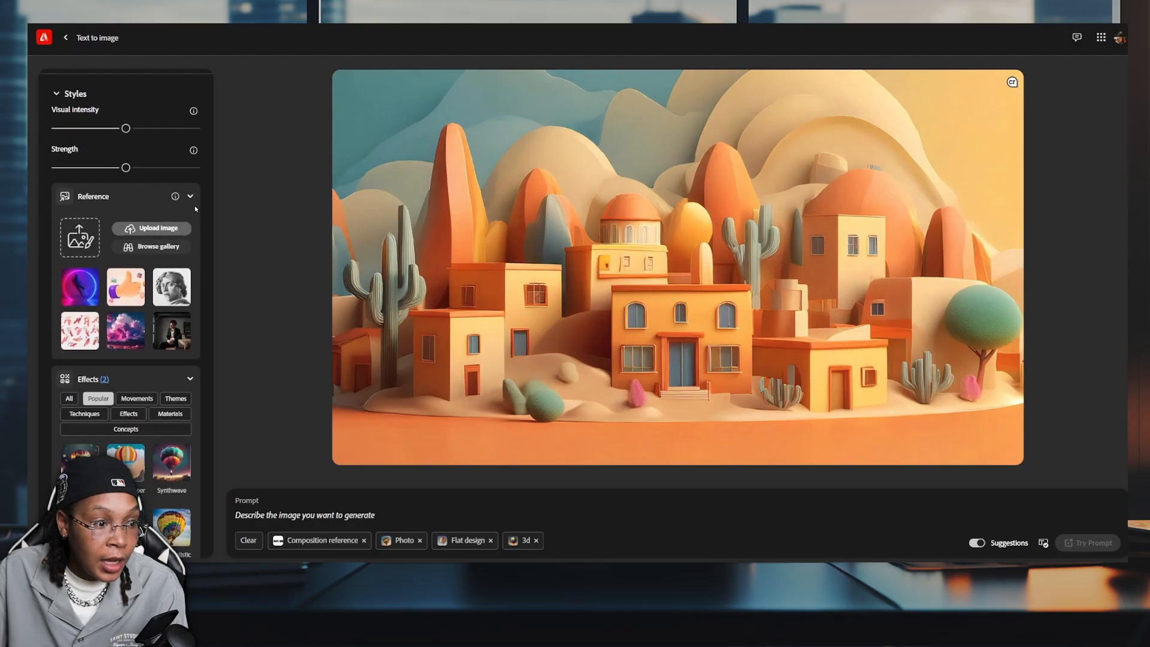
click(78, 238)
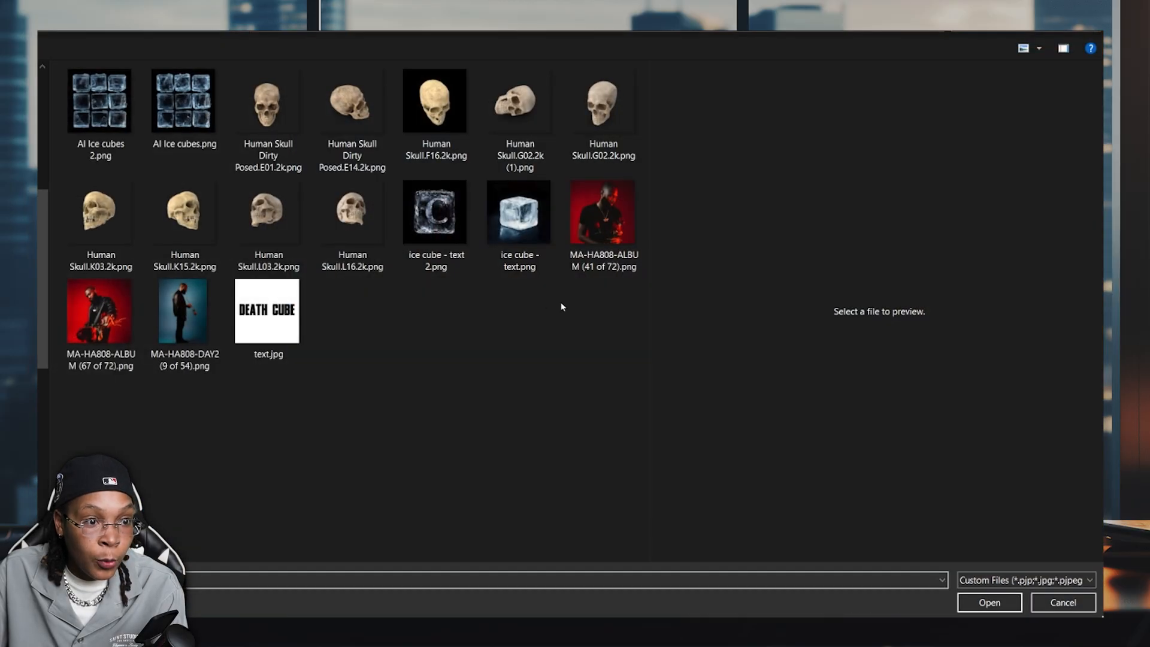
click(514, 222)
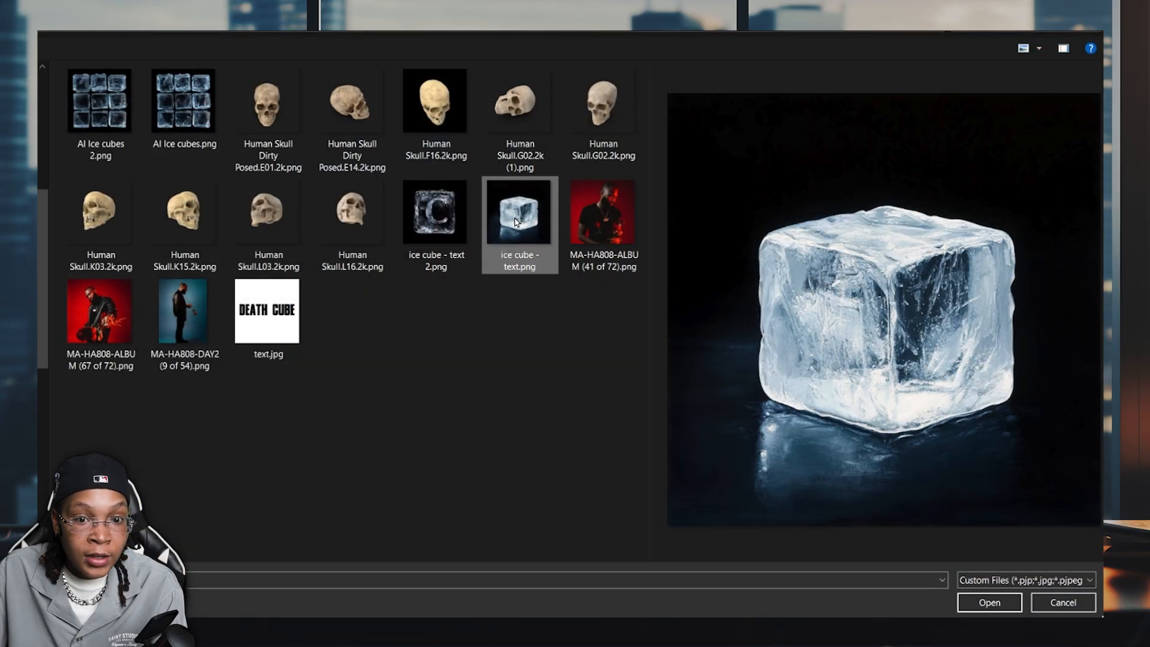
click(460, 221)
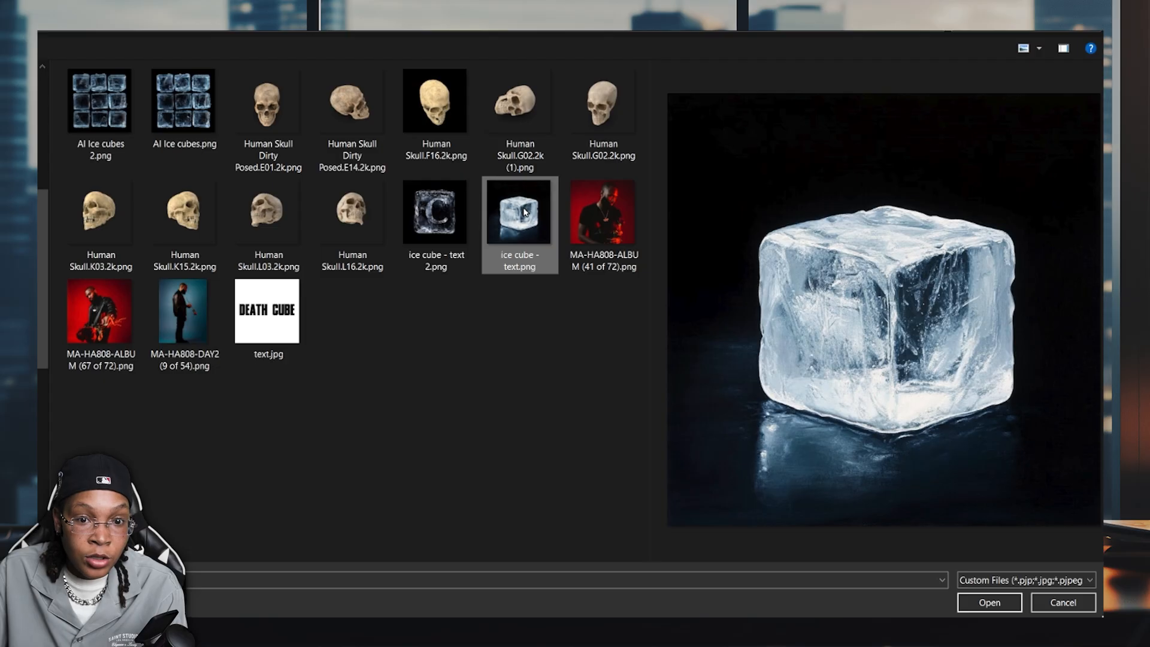
click(1000, 602)
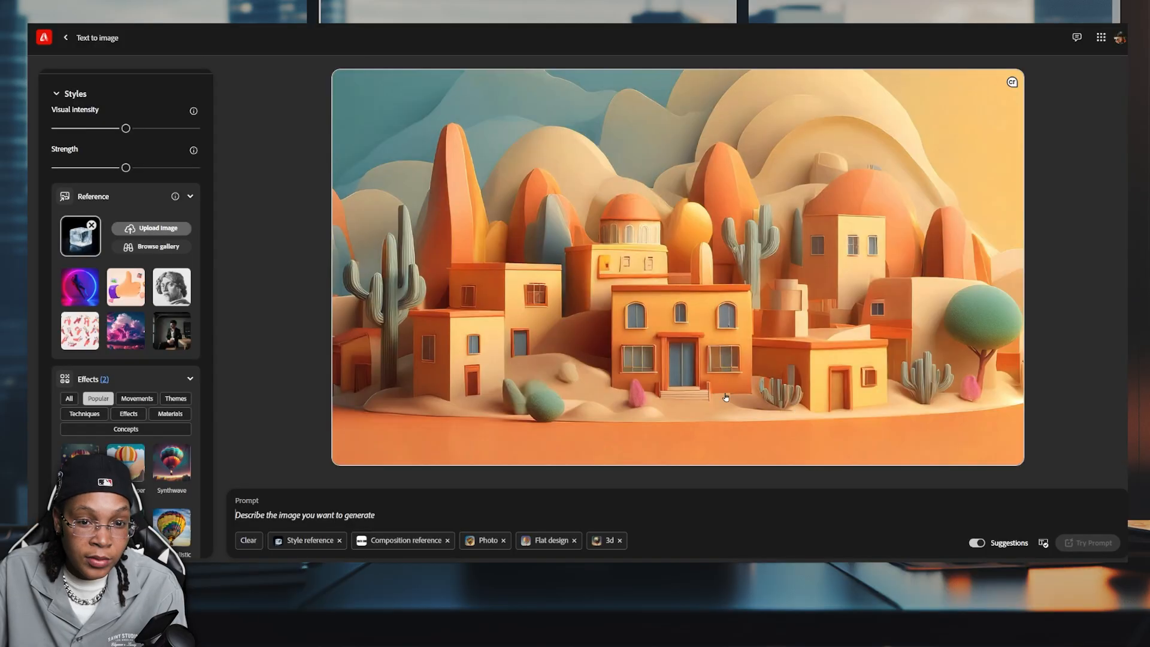
click(349, 513)
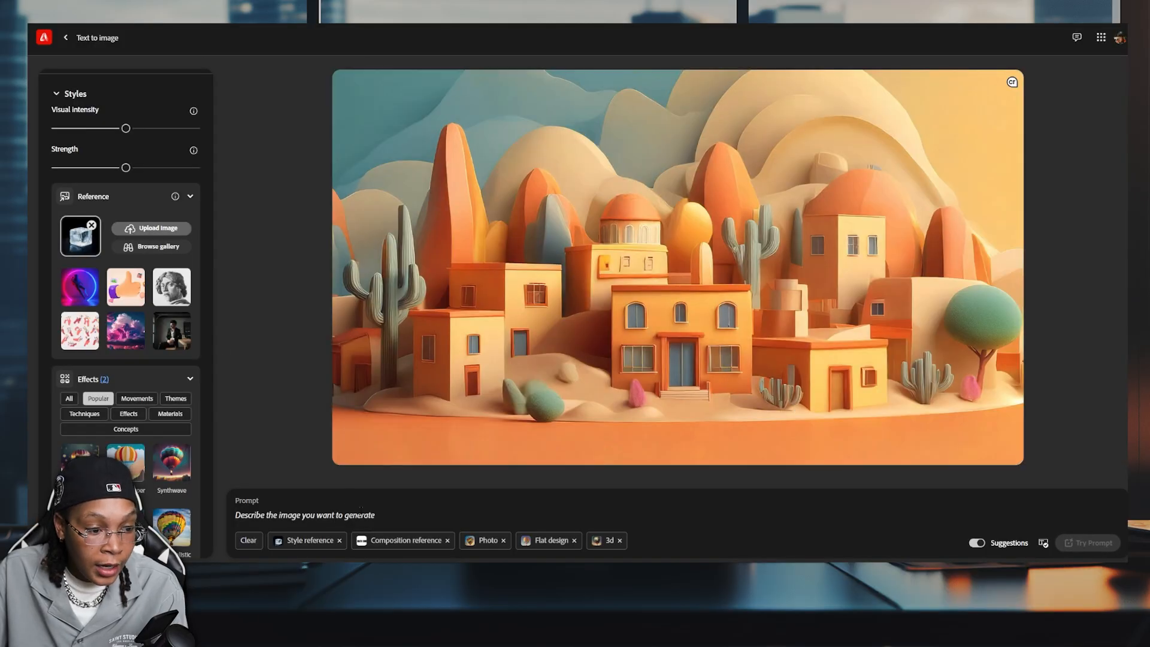
Set the lighting to Studio light, leave color and tone at None, and add the Hyper realistic effect.
scroll(159, 425, down, 3)
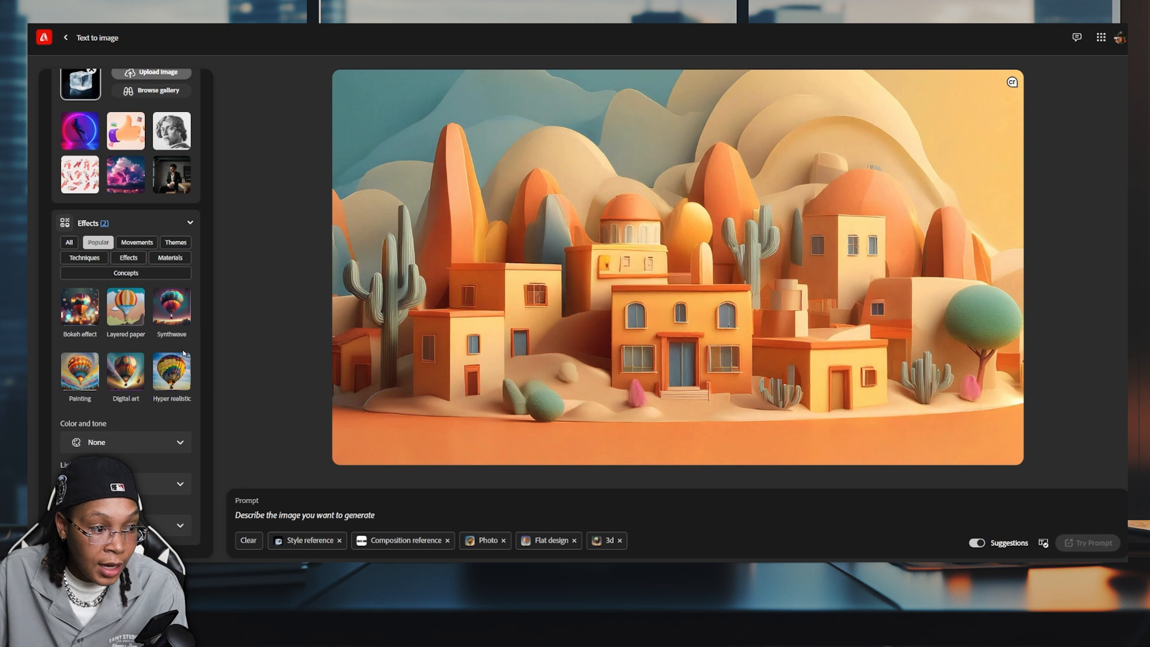
click(139, 483)
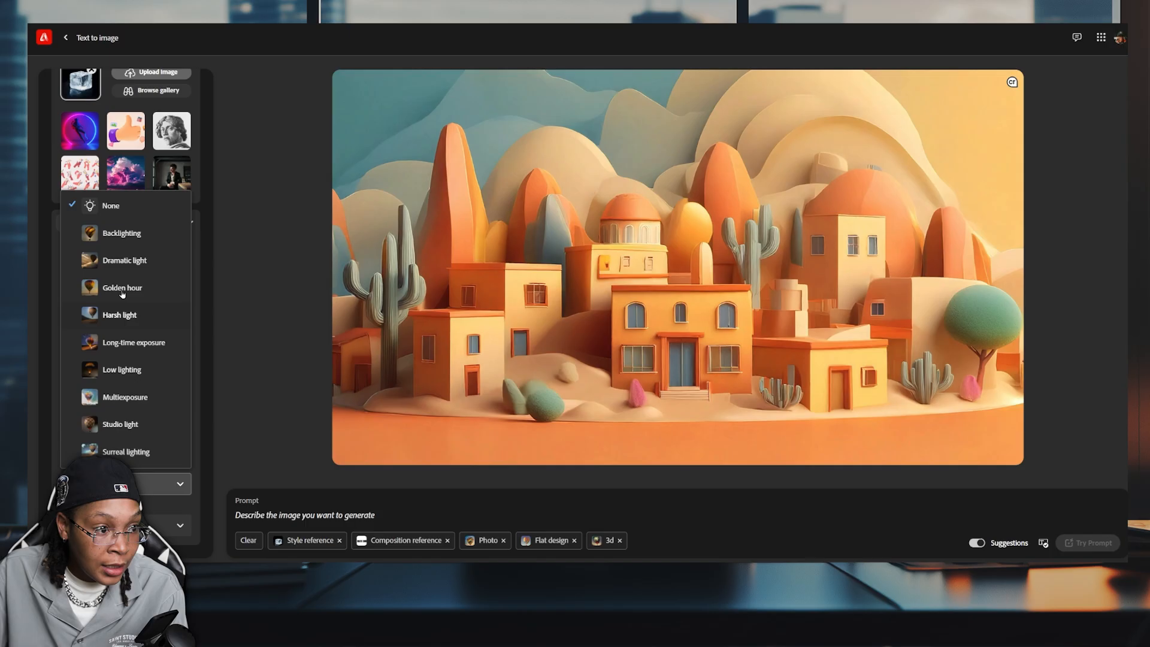
click(153, 426)
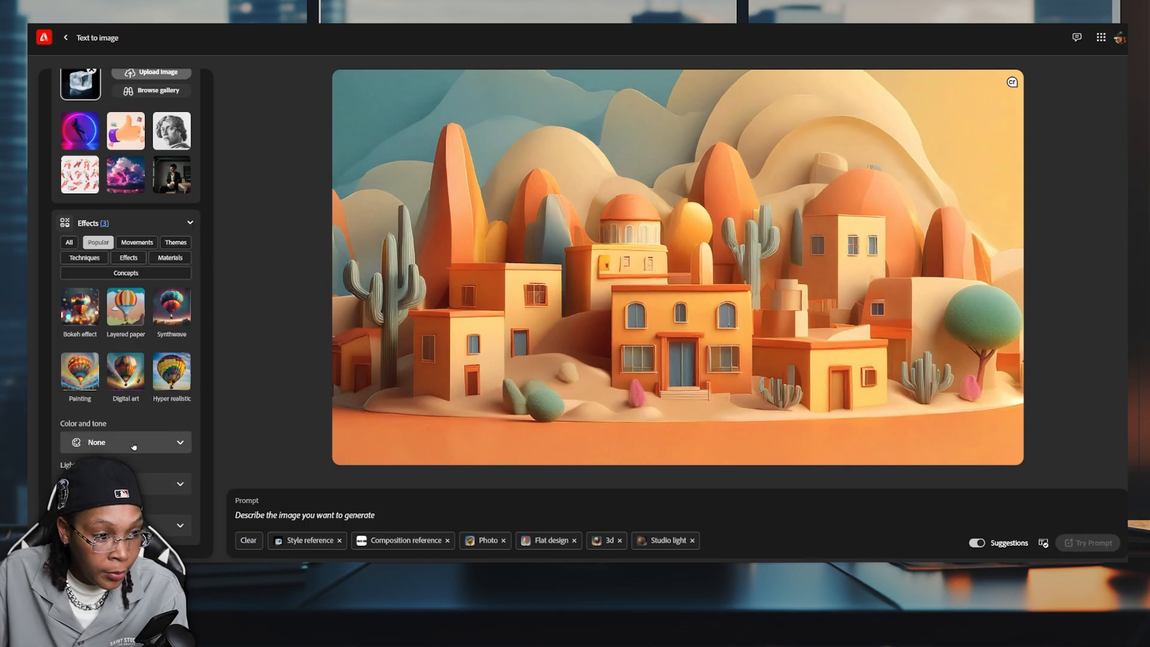
click(134, 442)
click(142, 442)
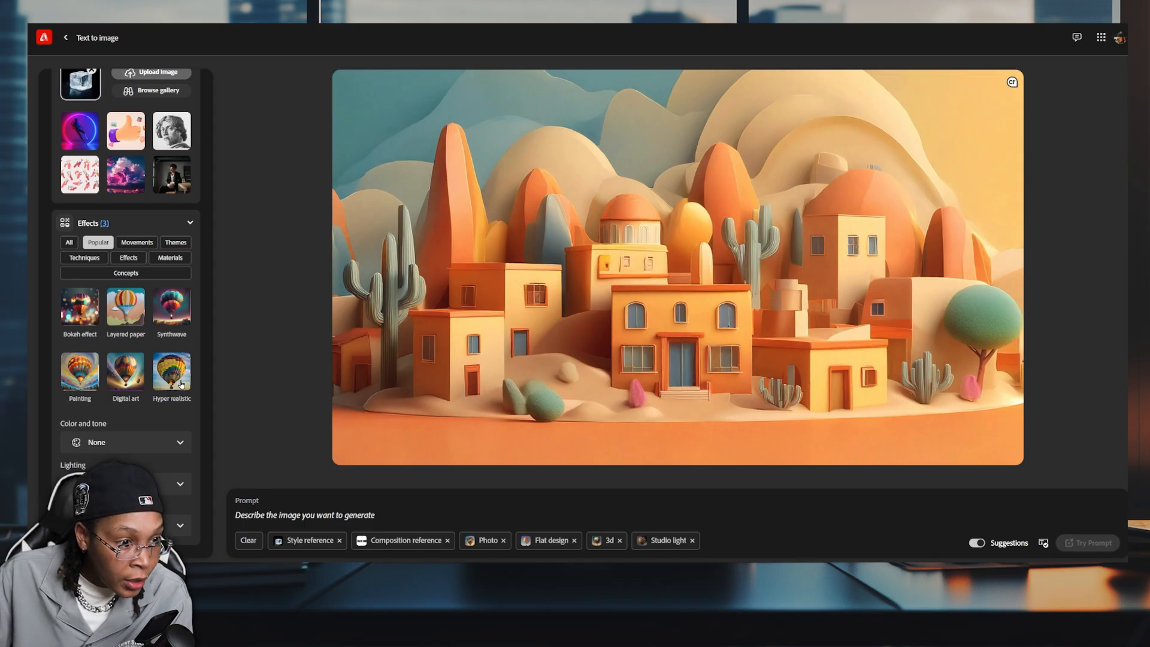
click(172, 371)
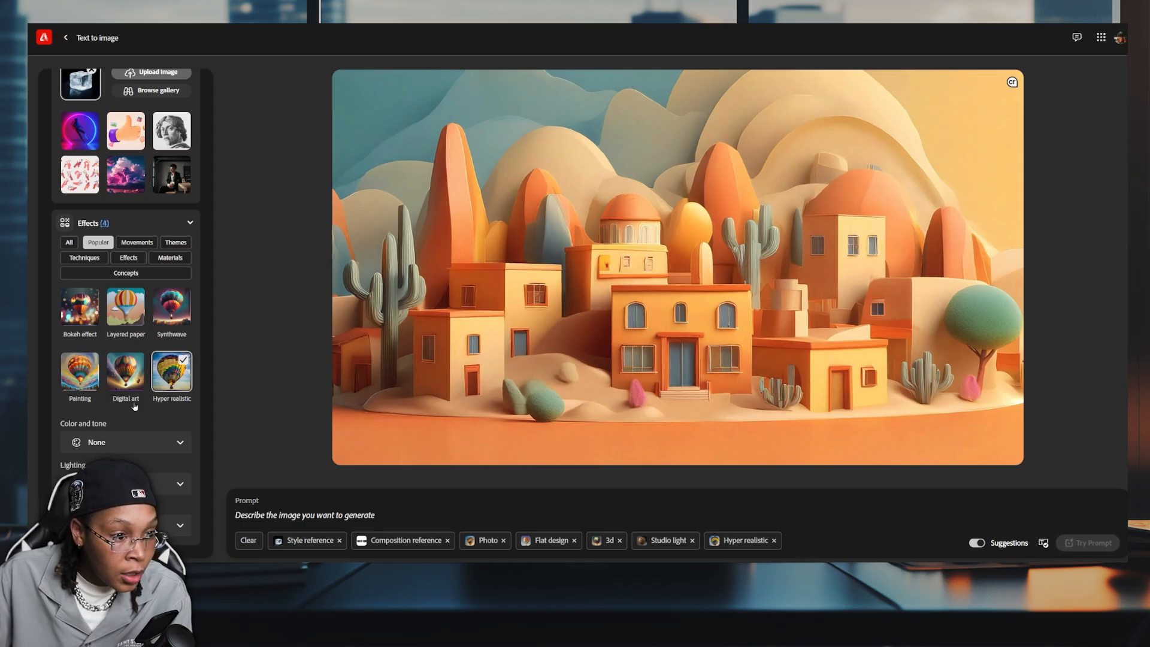
scroll(174, 284, up, 1)
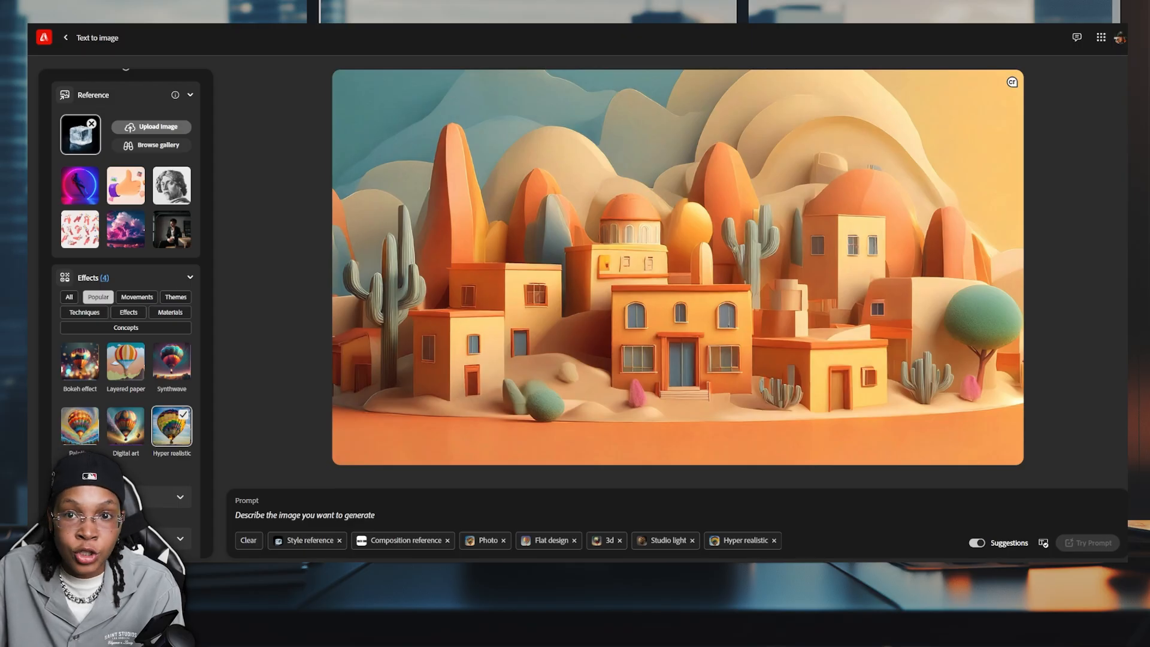
Copy the prompt "Front view, square piece of ice, black background, studio lights, superb detail, hyper-realistic, HD photography." from Midjourney into Firefly's prompt.
click(982, 24)
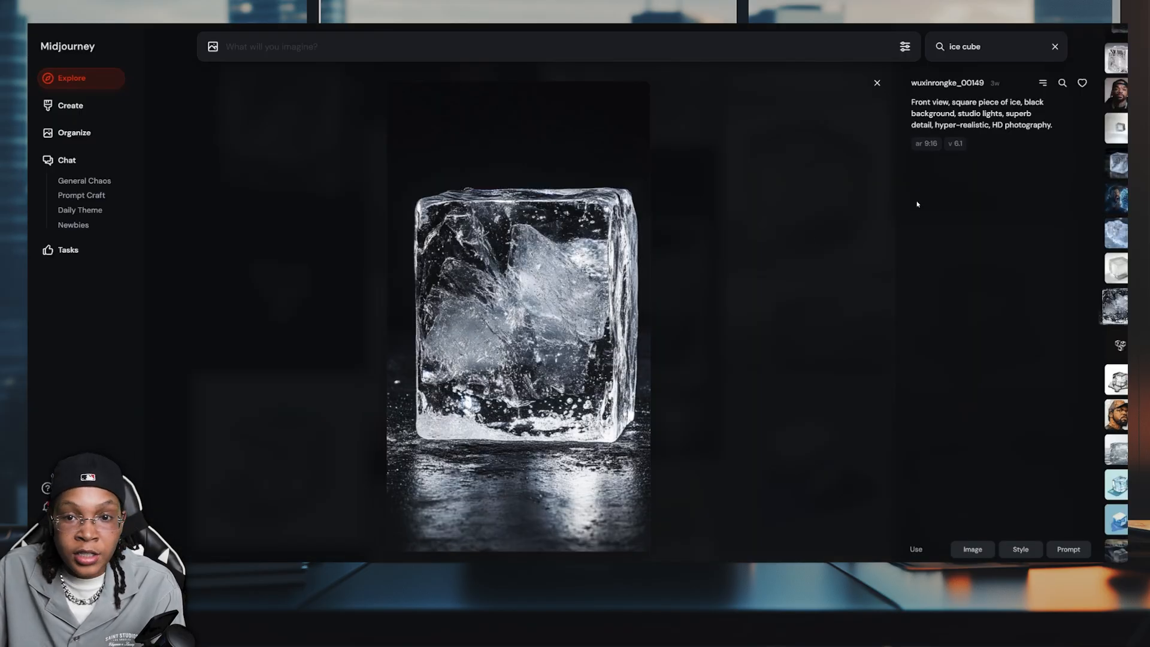
drag(911, 102, 1056, 129)
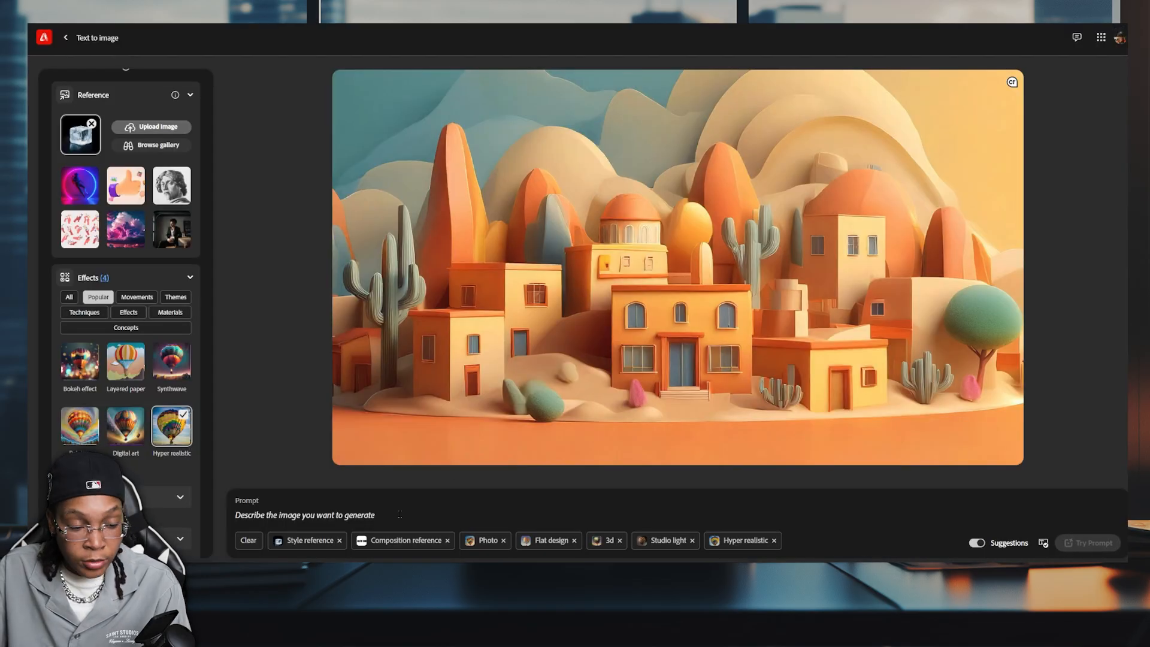
text(Front view, square piece of ice black background, studio lights, superb detail, hyper-realistic, HD photography.)
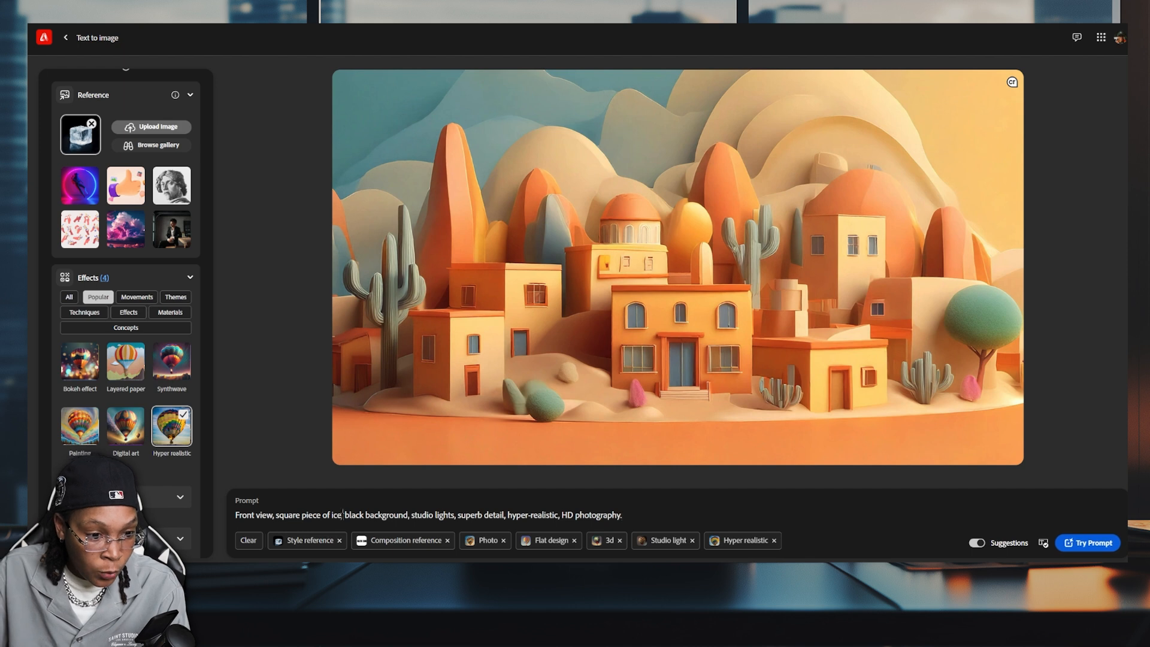
Replace "square piece of ice" with "ice cube" in the prompt and generate the DEATH CUBE lettering images.
drag(343, 517, 276, 526)
key(BackSpace)
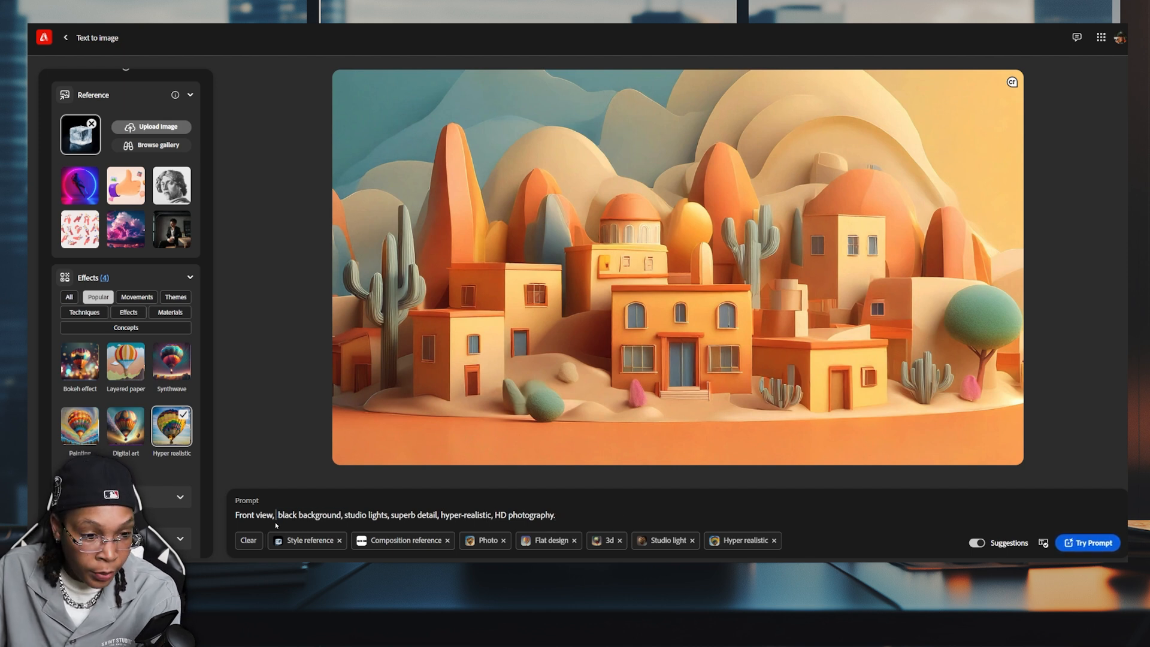
key(BackSpace)
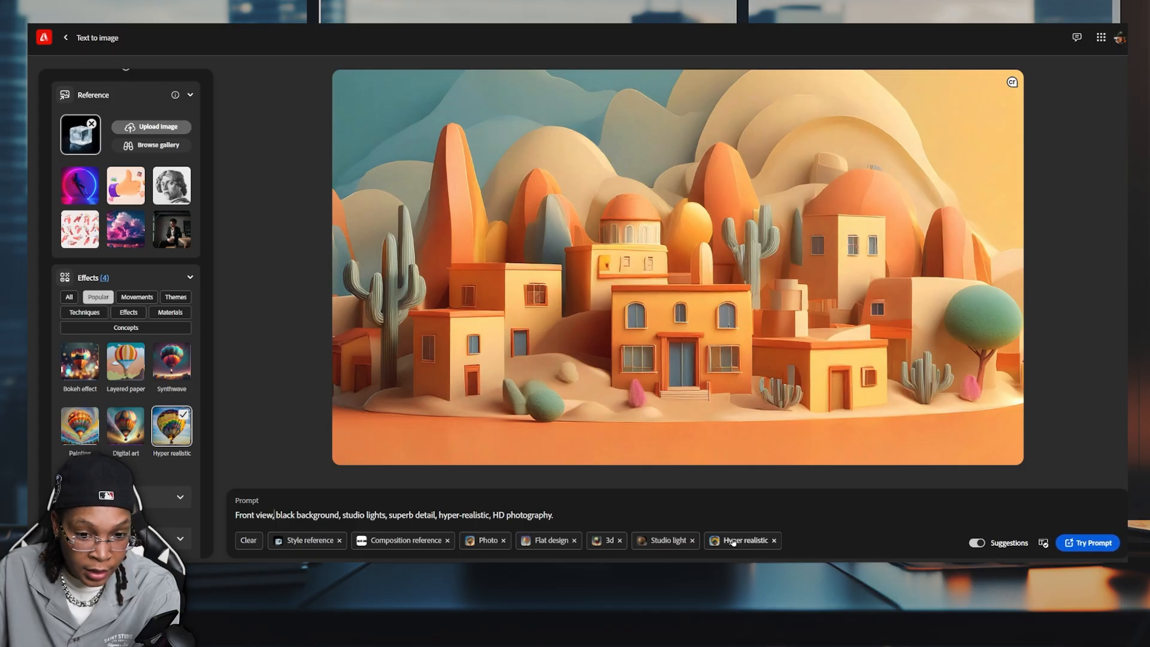
click(564, 514)
key(BackSpace)
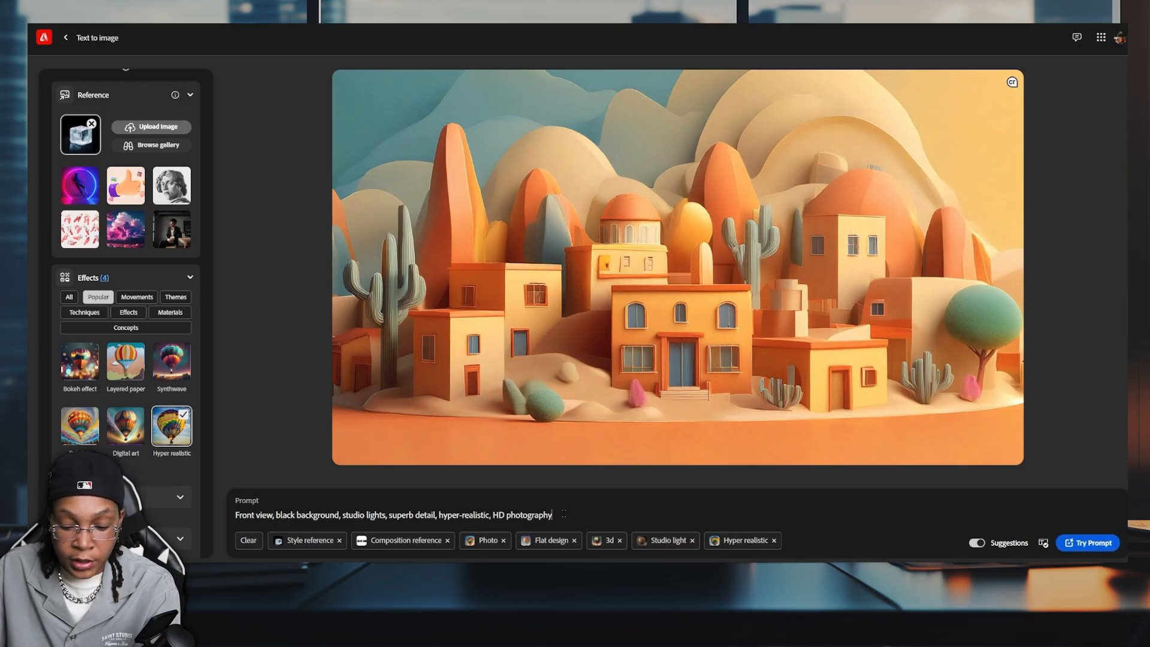
text(, )
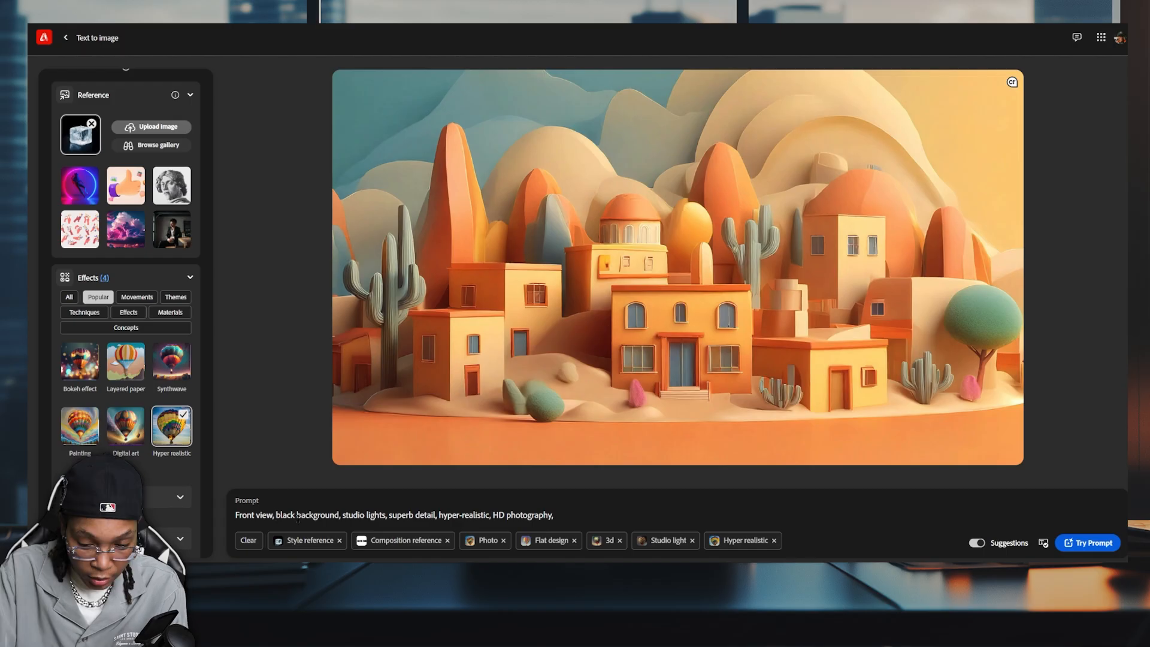
text(ice cube,)
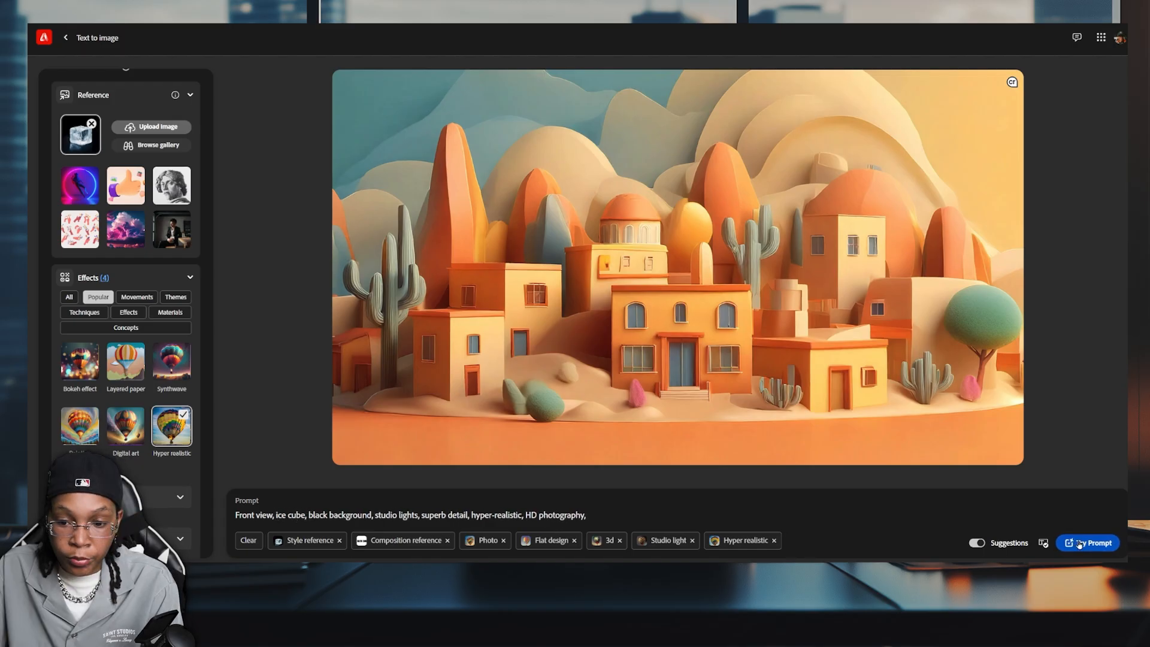
click(1079, 544)
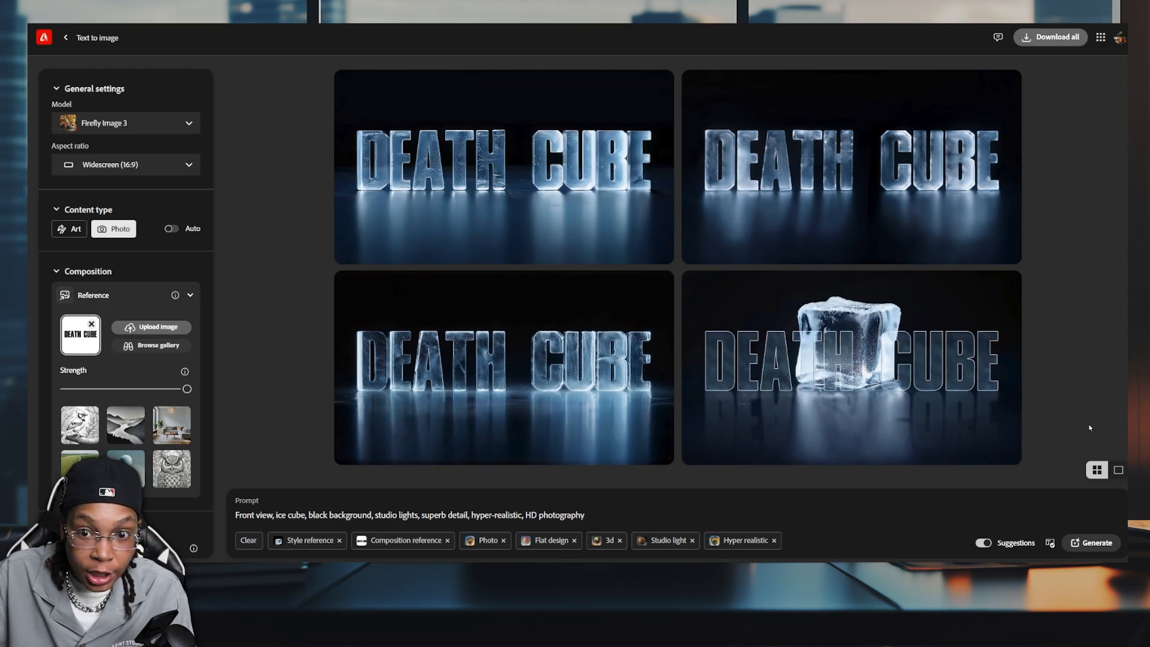
View the generated lettering enlarged and generate images similar to the third DEATH CUBE variation.
click(670, 278)
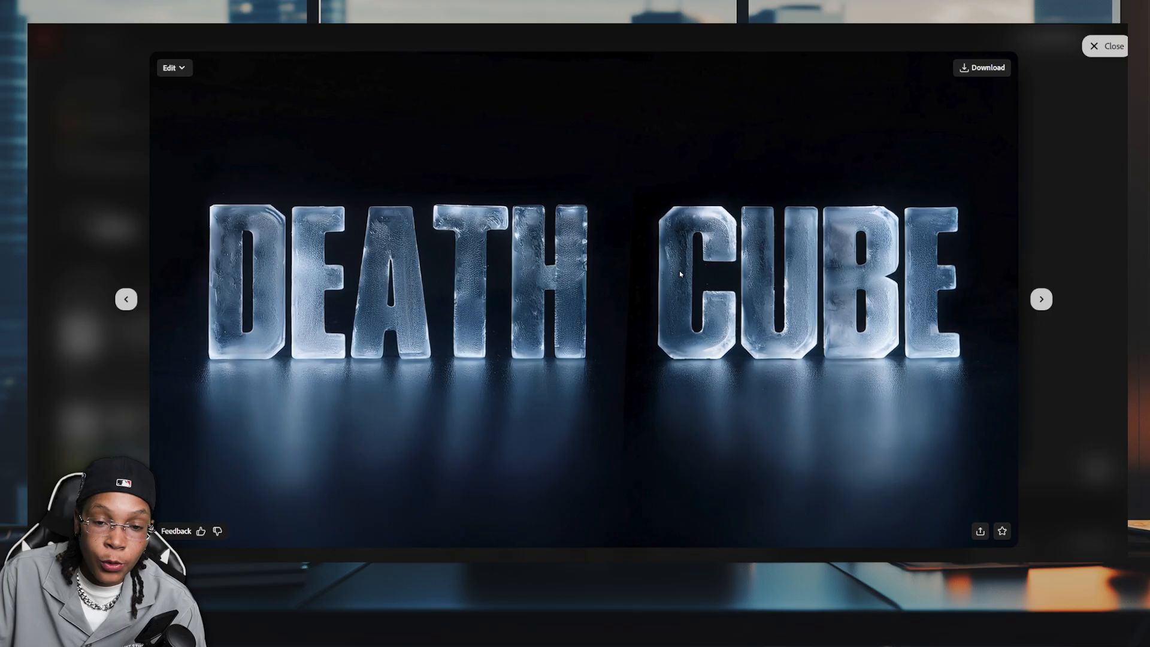
click(1041, 299)
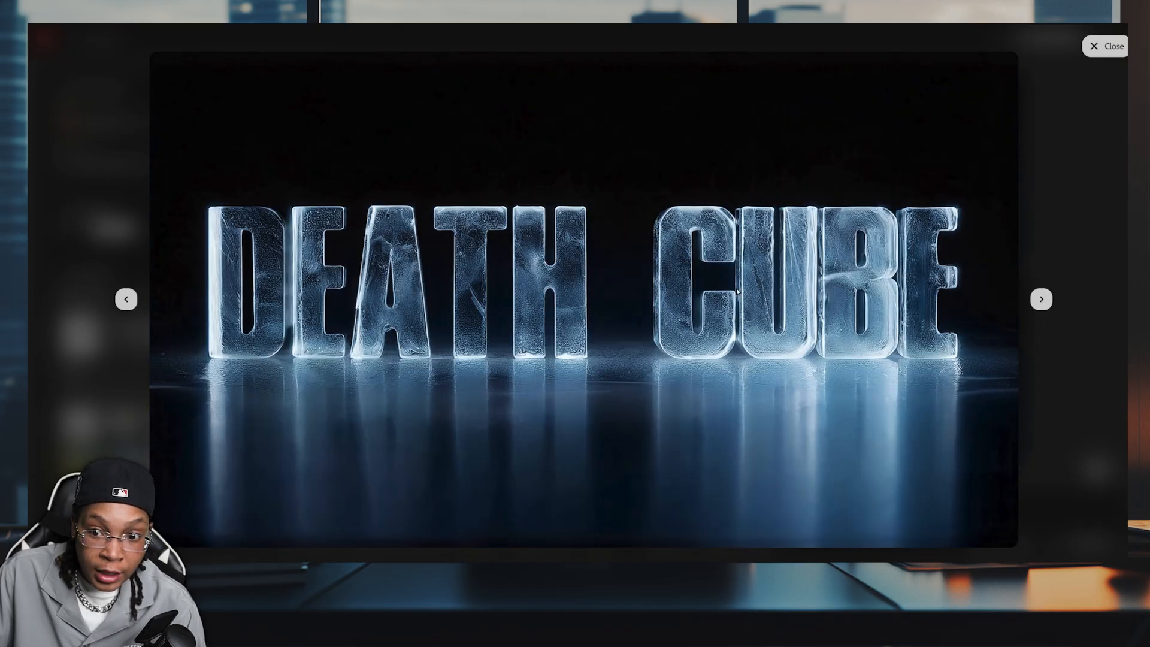
click(170, 69)
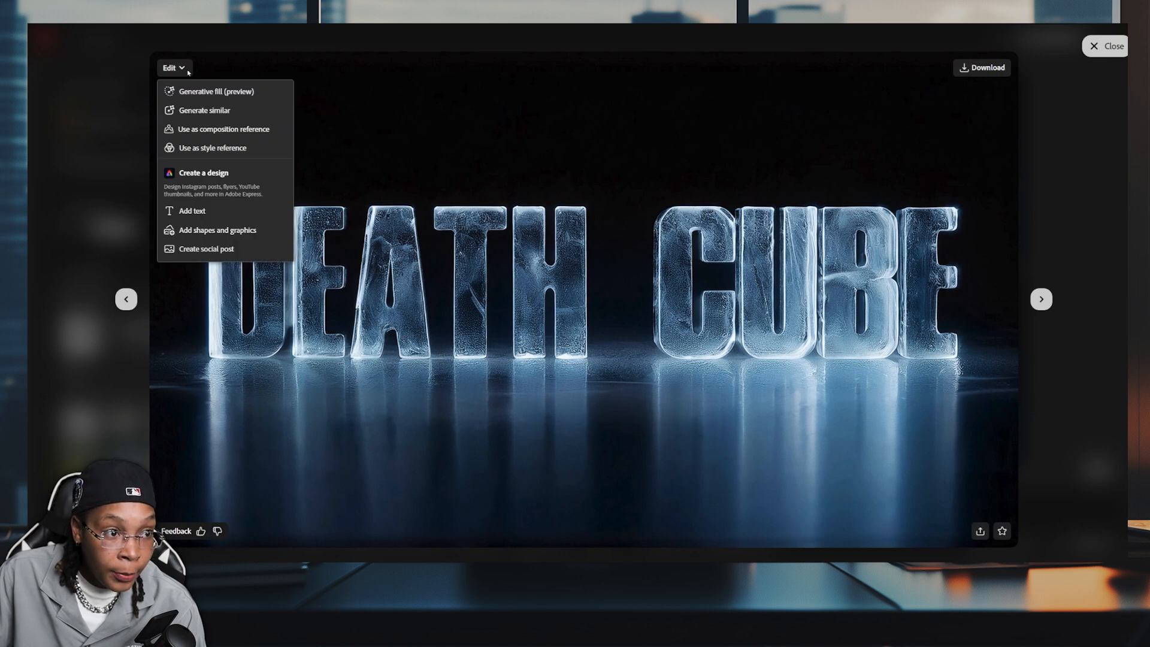
click(173, 68)
click(173, 69)
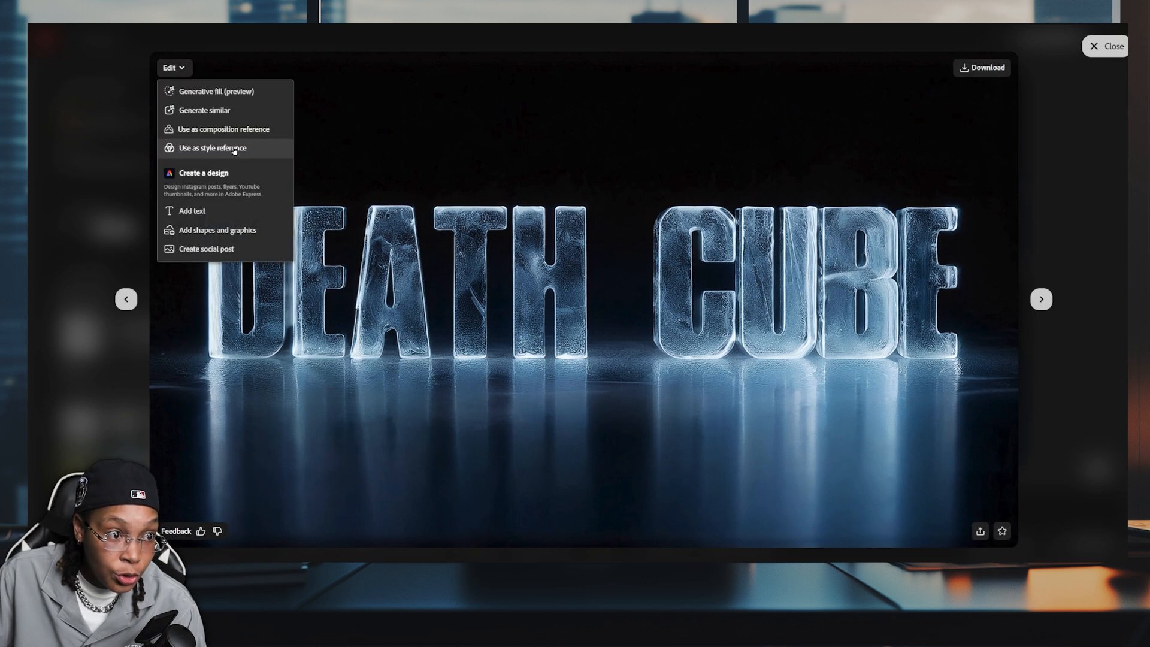
click(246, 118)
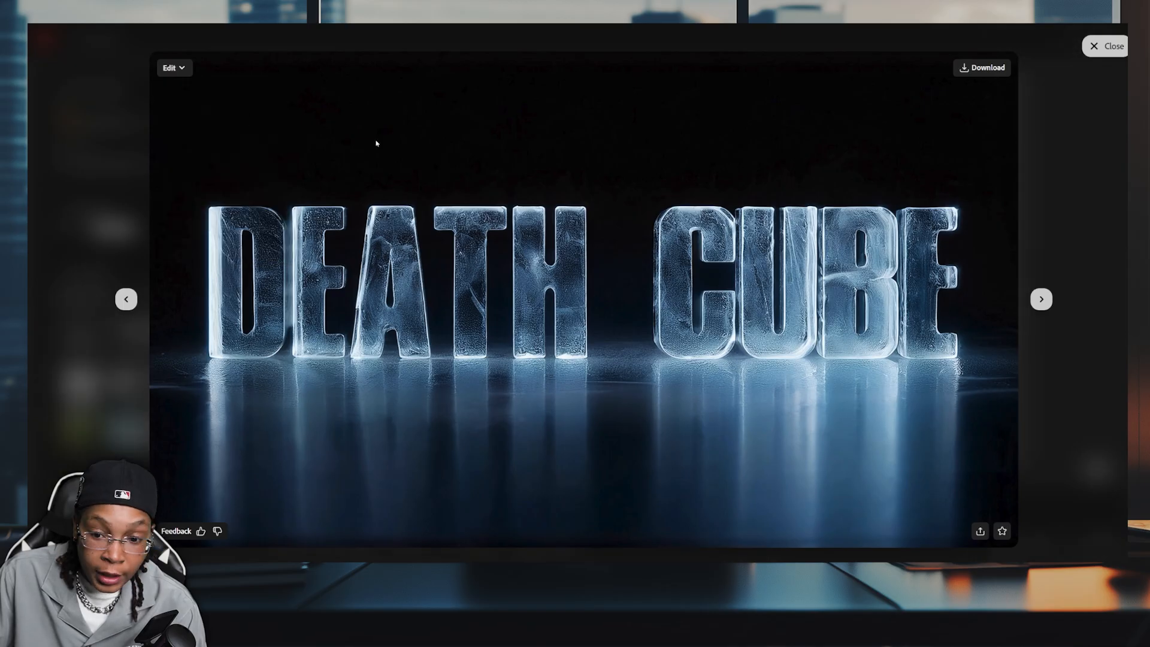
click(1092, 53)
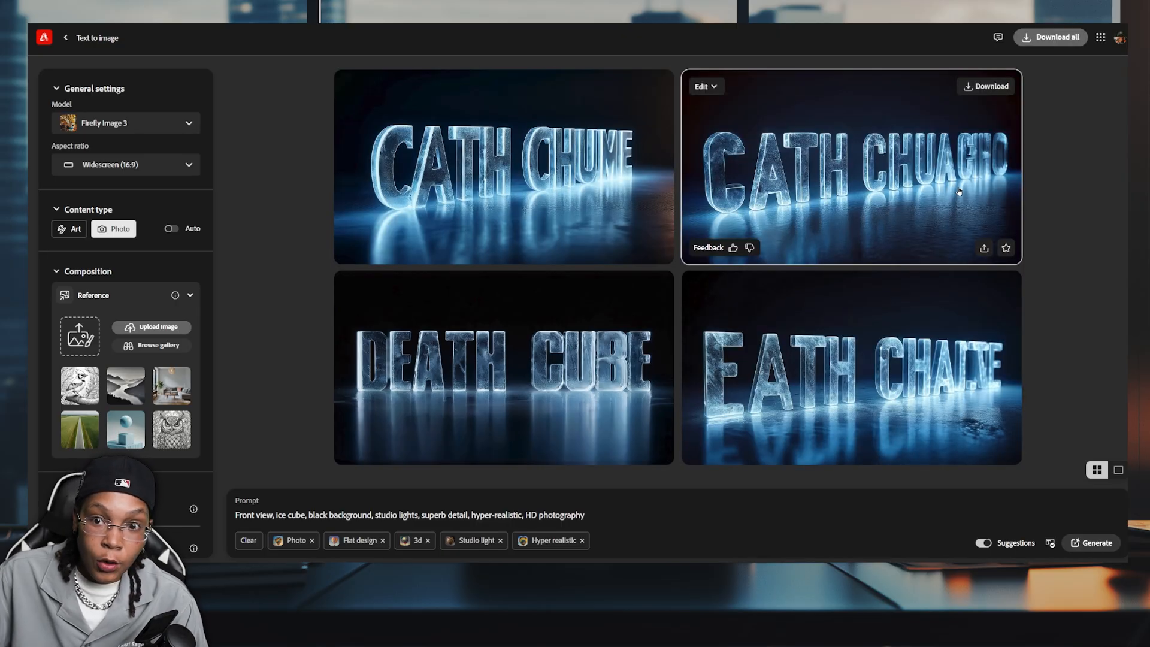
Remove the Flat design effect and regenerate the lettering with the style and composition references applied.
scroll(79, 236, down, 8)
scroll(79, 236, up, 7)
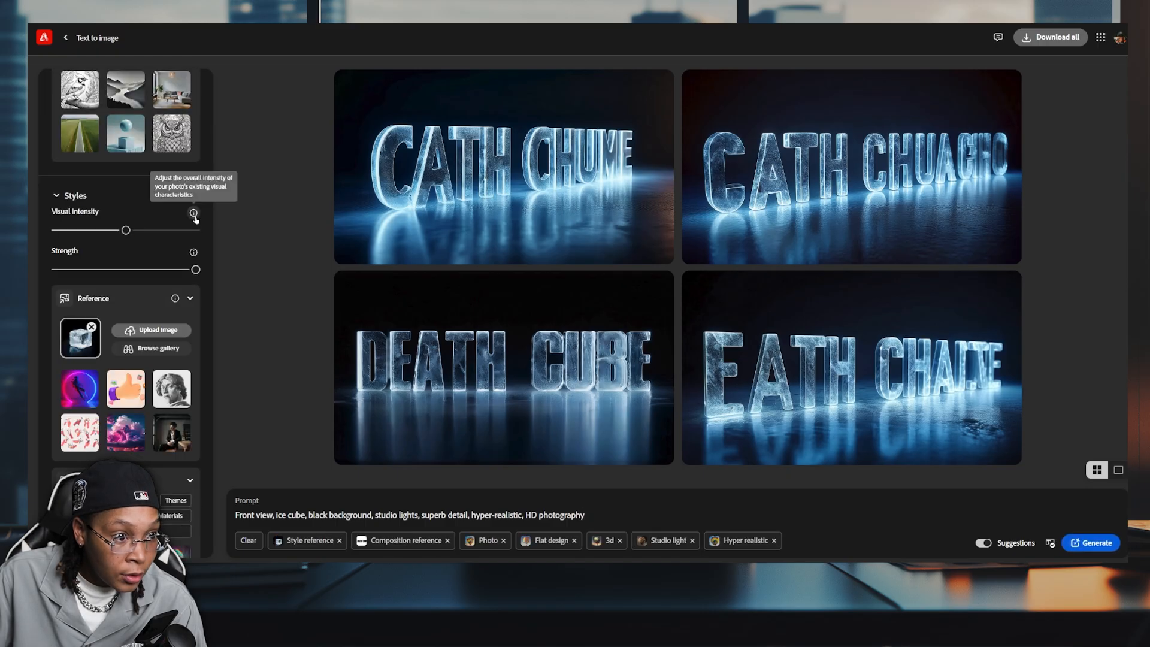
scroll(195, 219, down, 3)
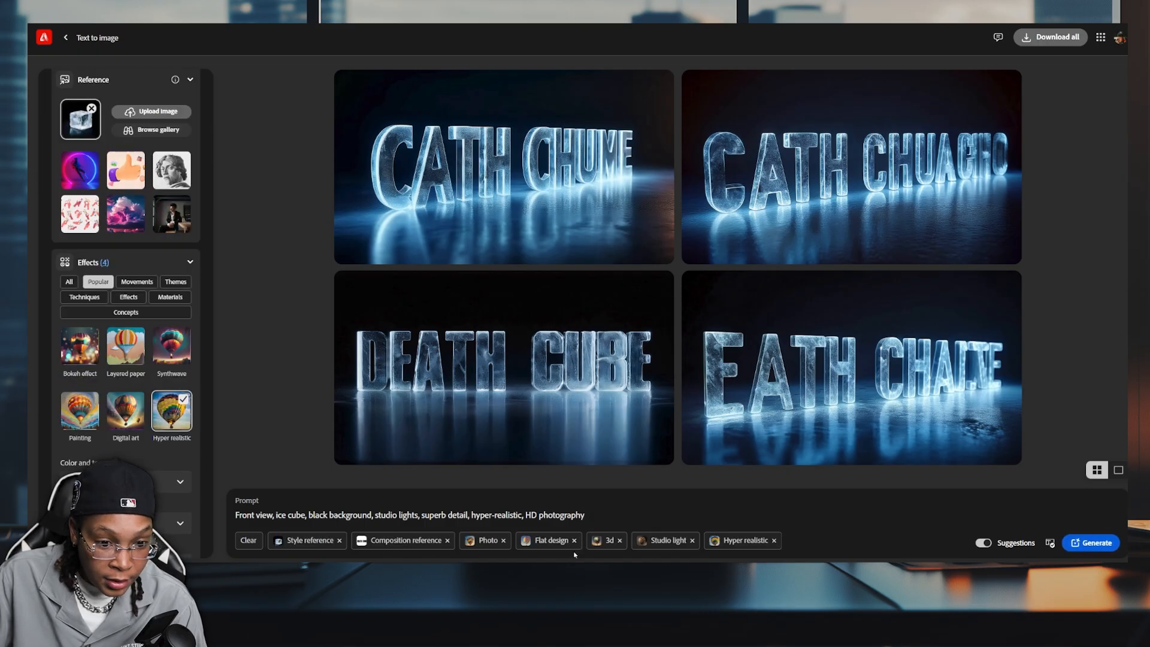
click(573, 540)
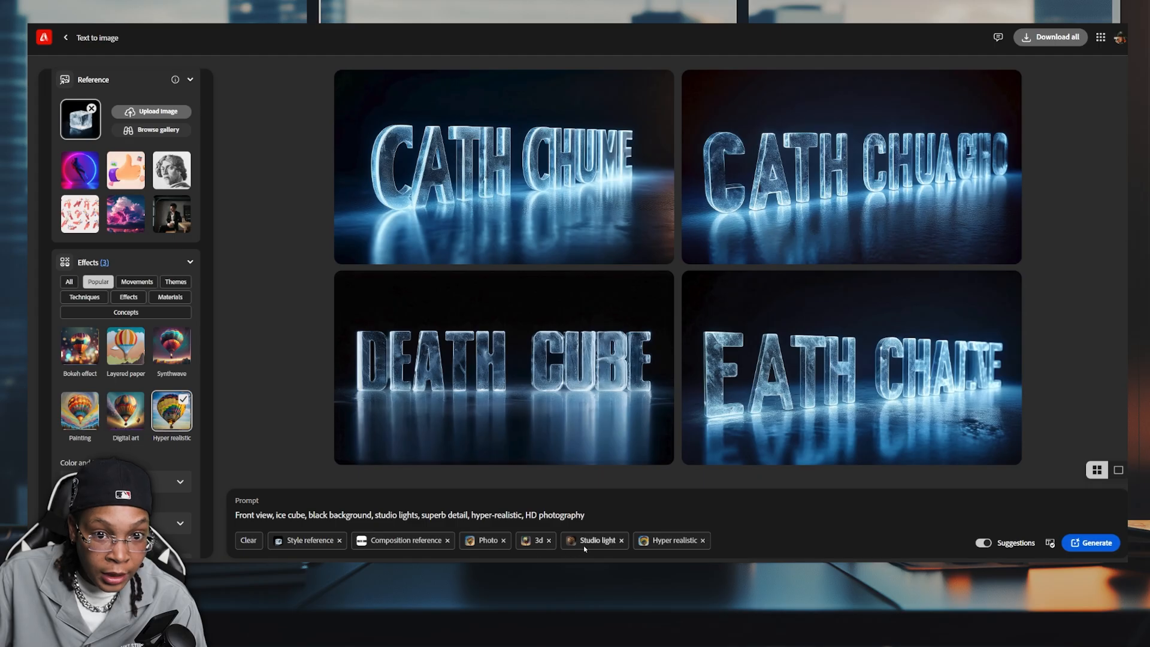
click(1090, 542)
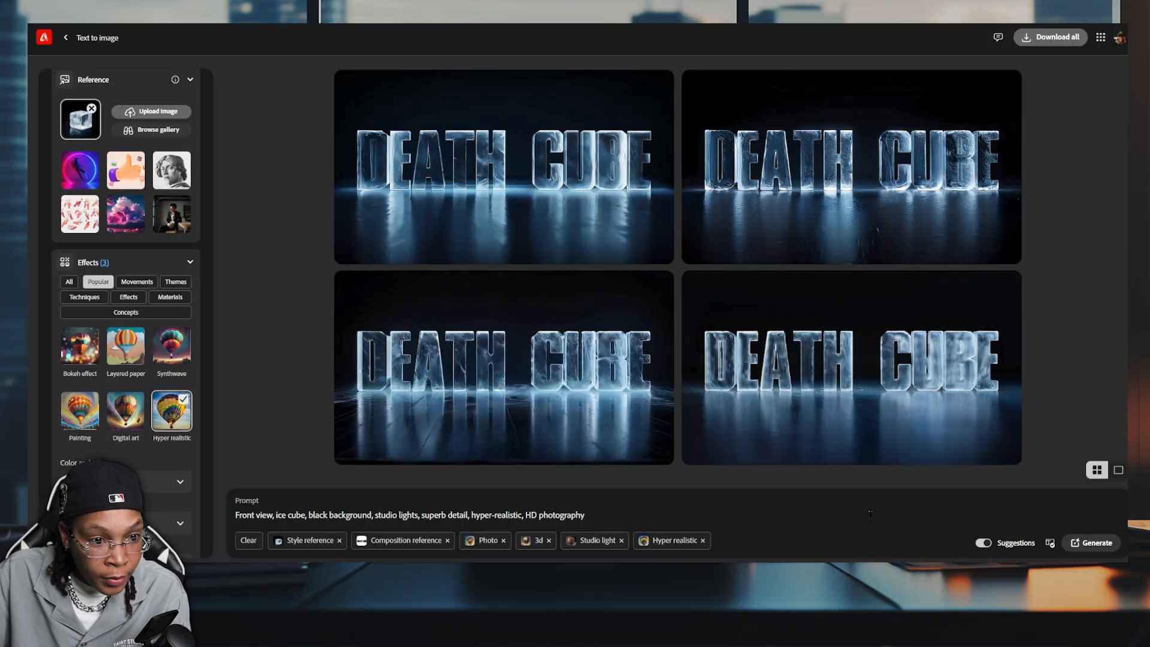
Compare the lettering results, generate another set with the same settings, and view its third image enlarged.
mouse_move(856, 418)
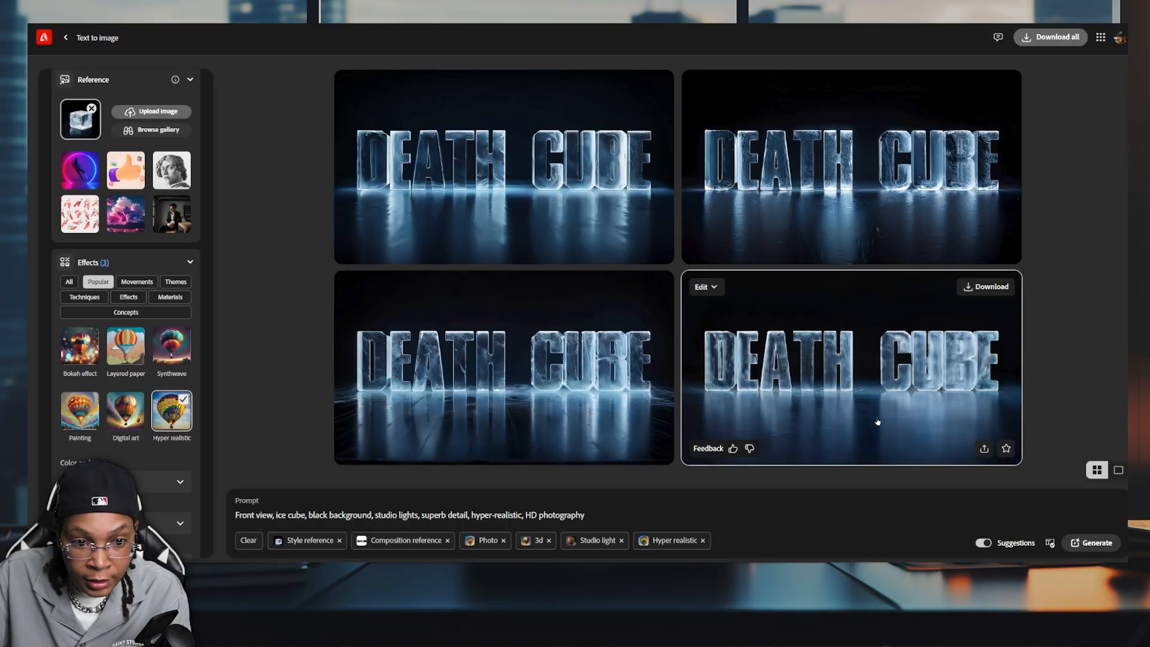
mouse_move(505, 348)
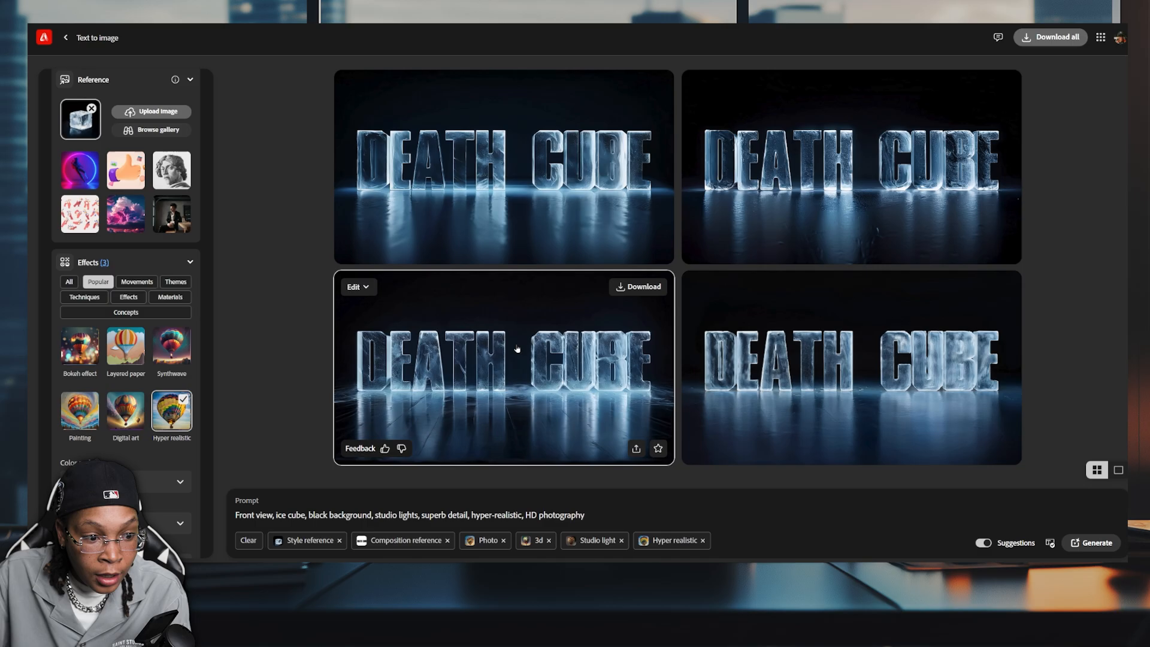
click(1100, 545)
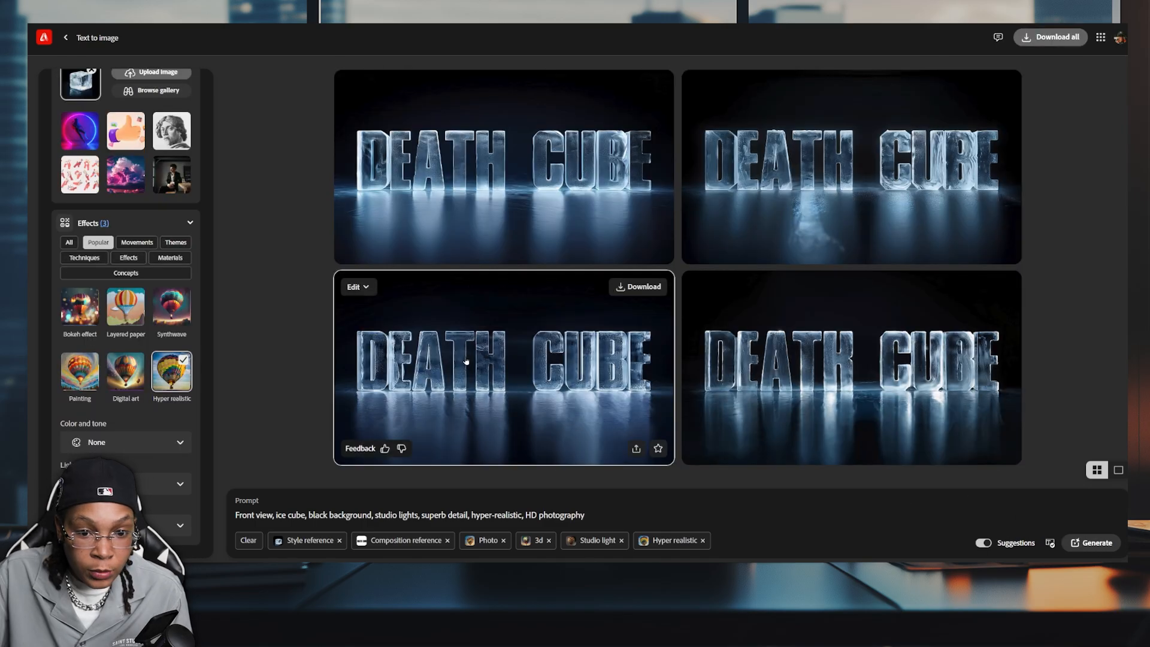
click(465, 357)
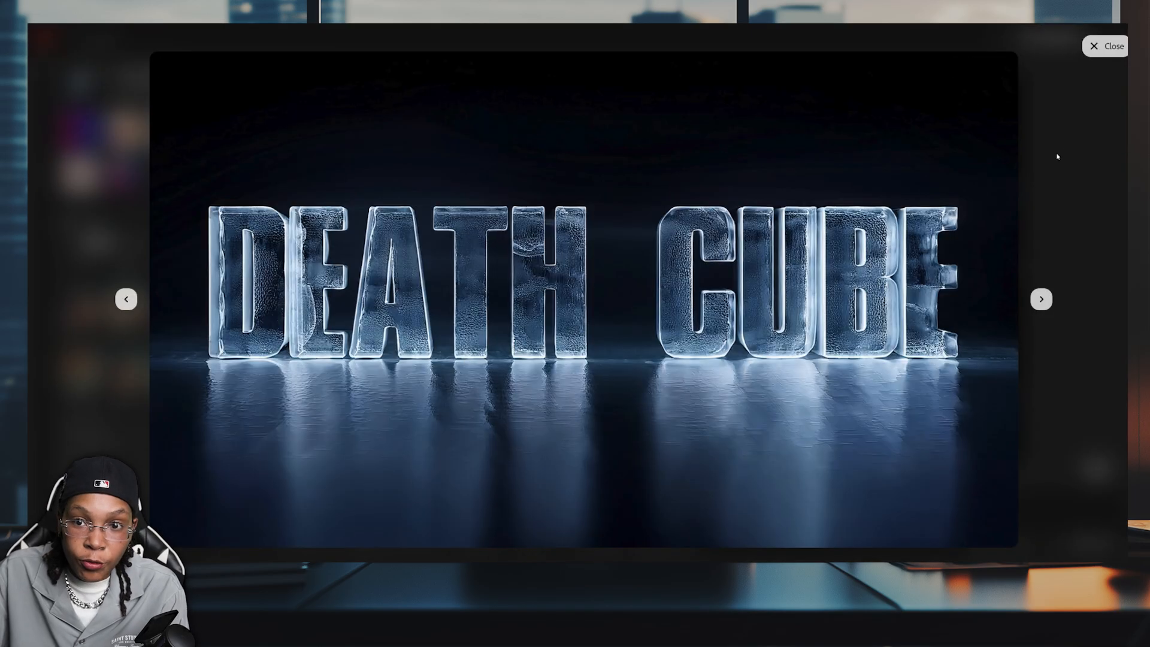
click(1105, 46)
Set the lighting to None, remove the 3d effect, and generate a new set of lettering images.
click(947, 370)
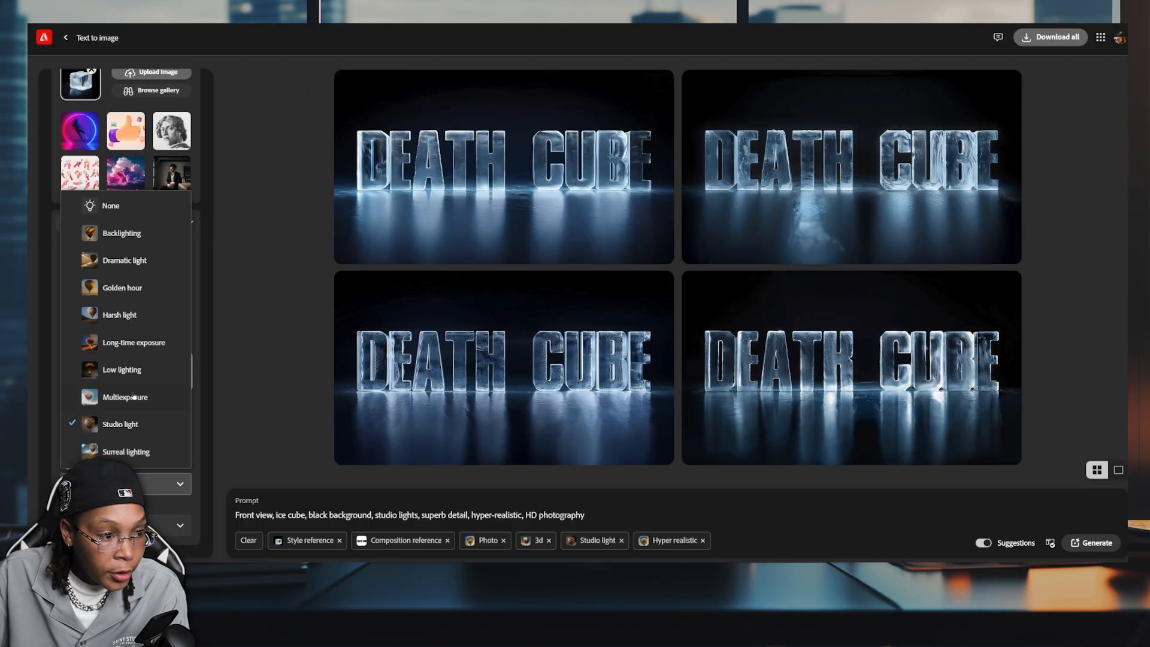
click(122, 211)
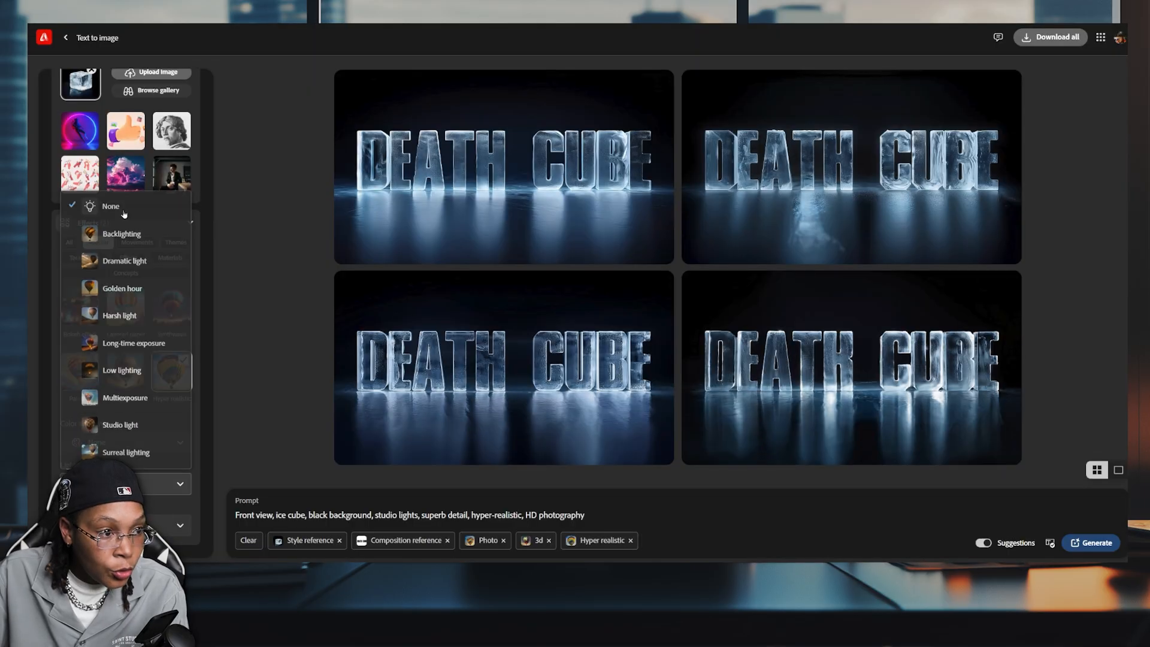
click(548, 540)
click(1090, 542)
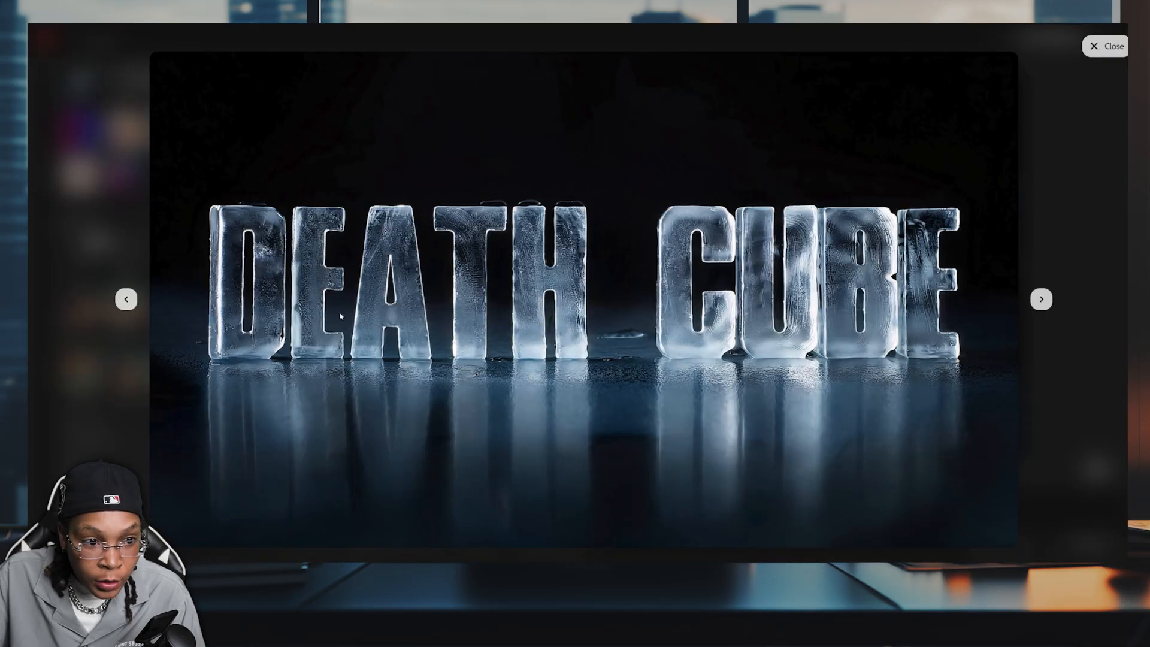
Compare the ice texture of the new DEATH CUBE variations in enlarged view.
mouse_move(317, 289)
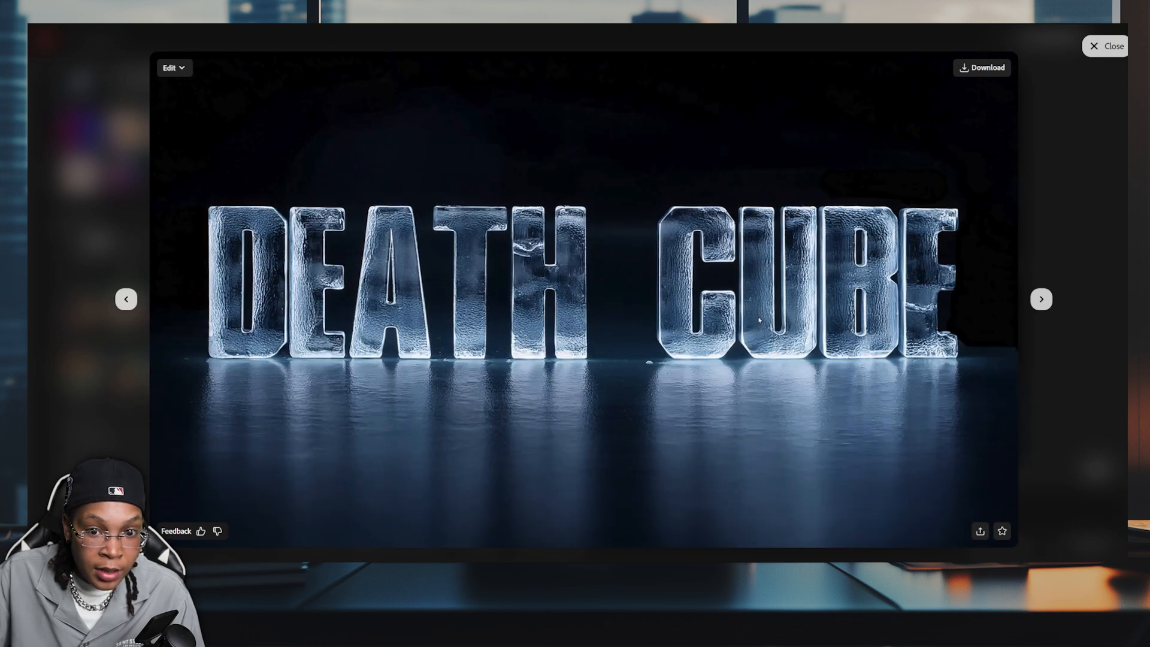
click(1097, 326)
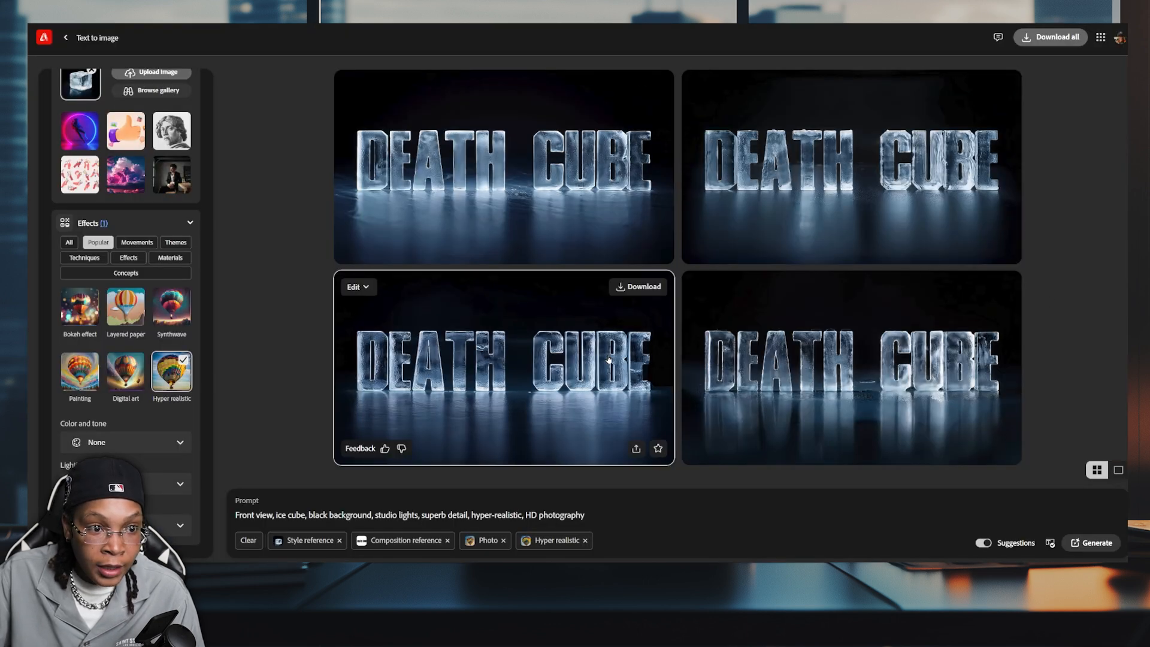
click(849, 350)
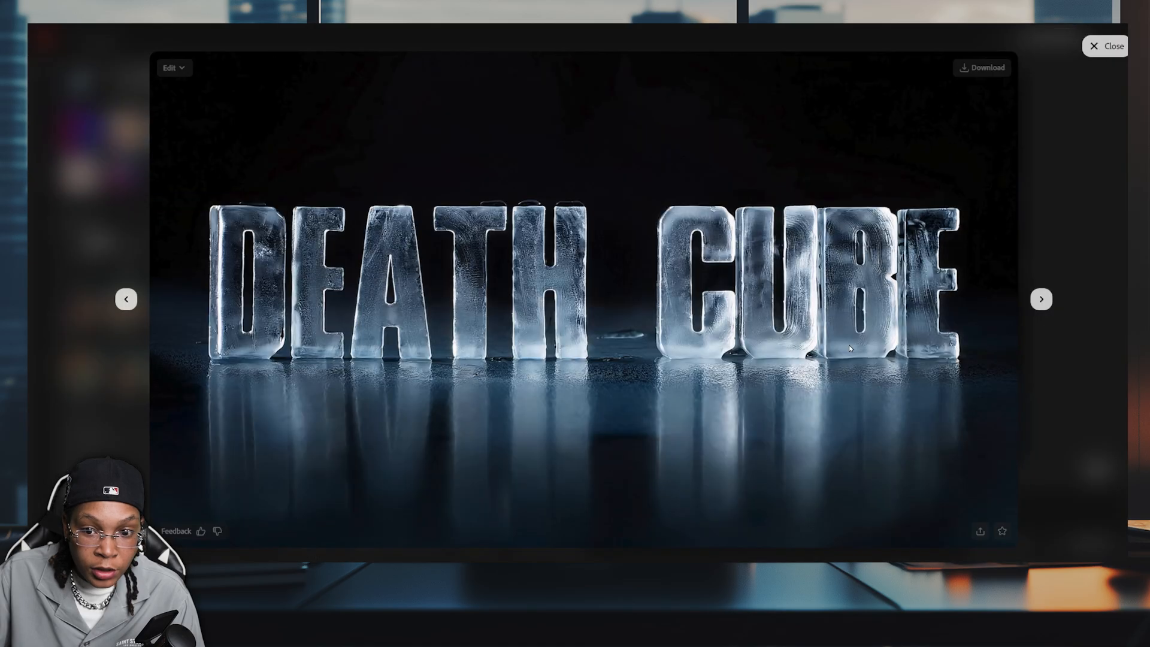
click(1066, 333)
mouse_move(588, 349)
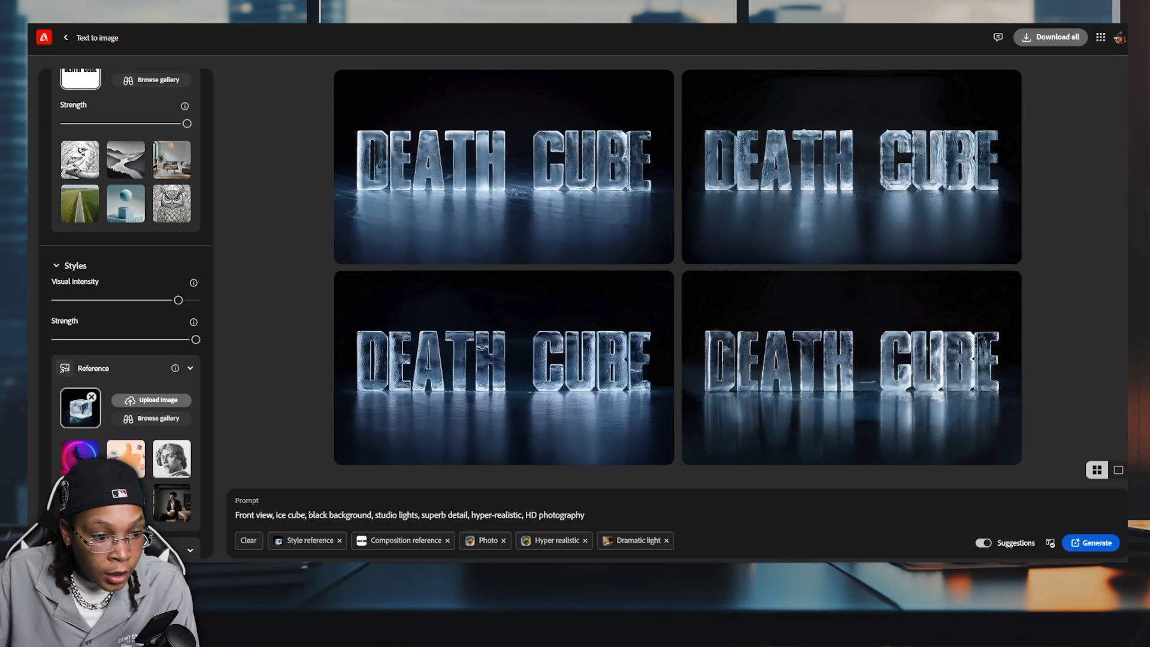
Add "frozen, drips," after "ice cube" in the prompt and regenerate the lettering with Dramatic light.
click(314, 517)
text(frozen )
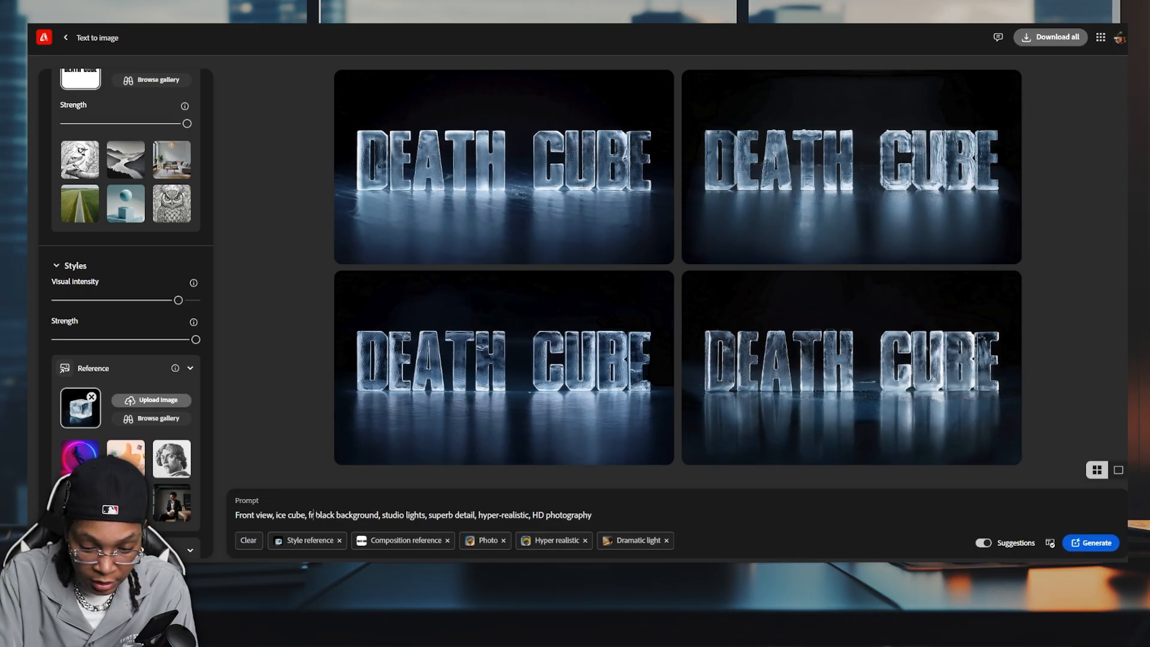
text(, d)
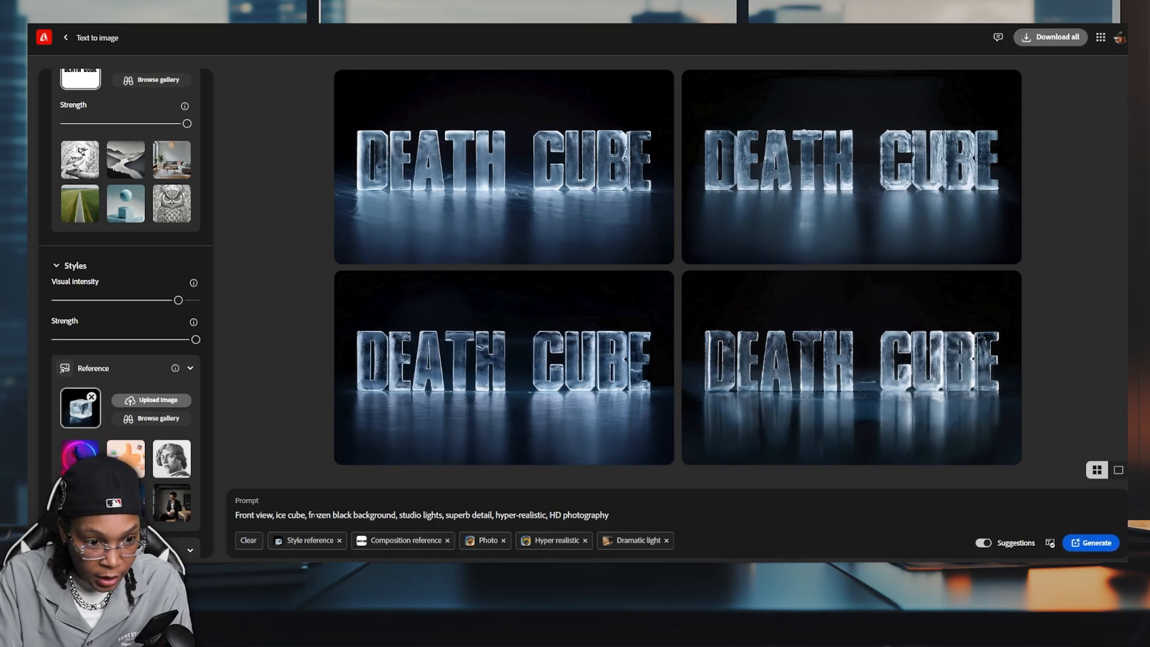
text(rips)
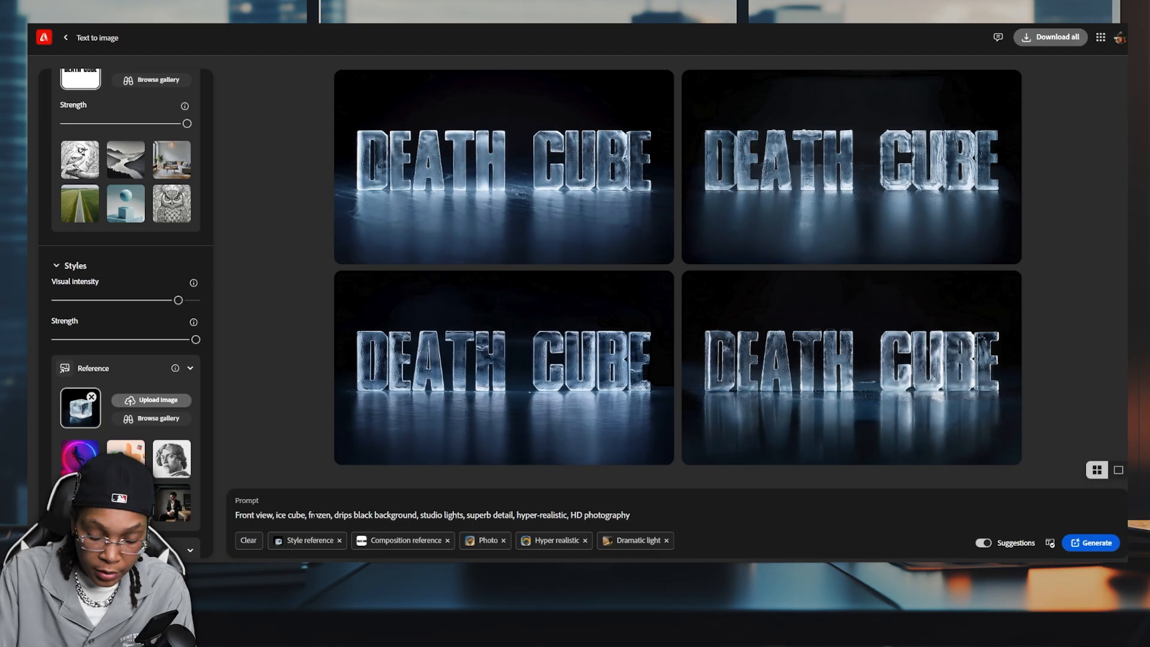
text(,)
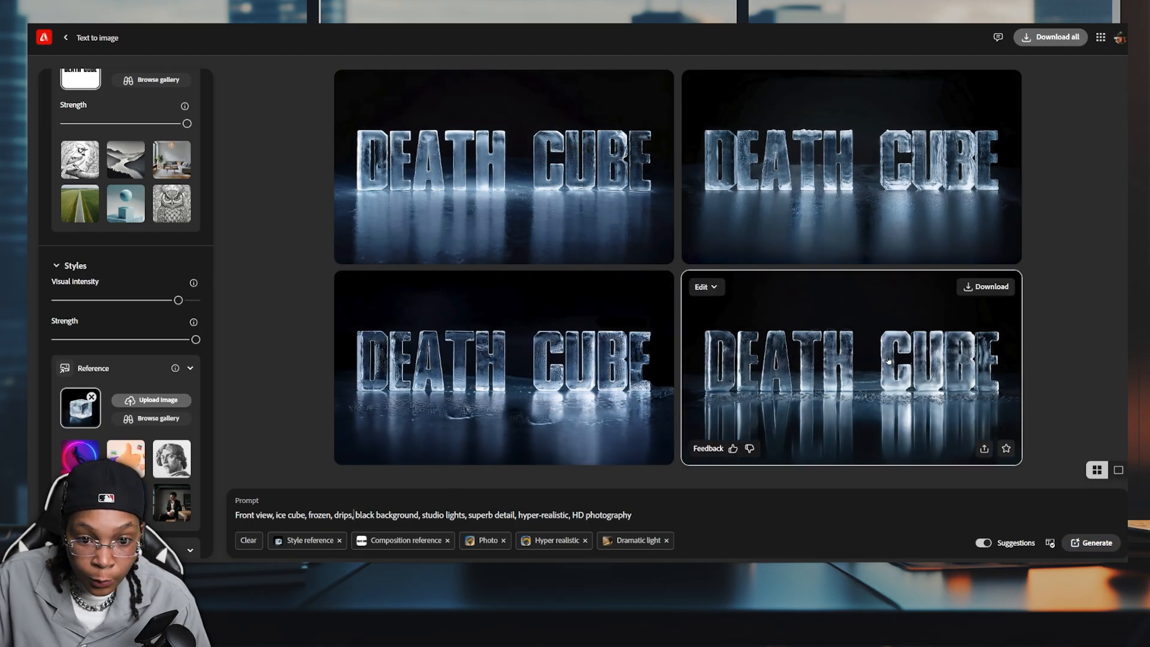
Inspect the frozen DEATH CUBE variations one by one in enlarged view to choose the best lettering.
click(902, 199)
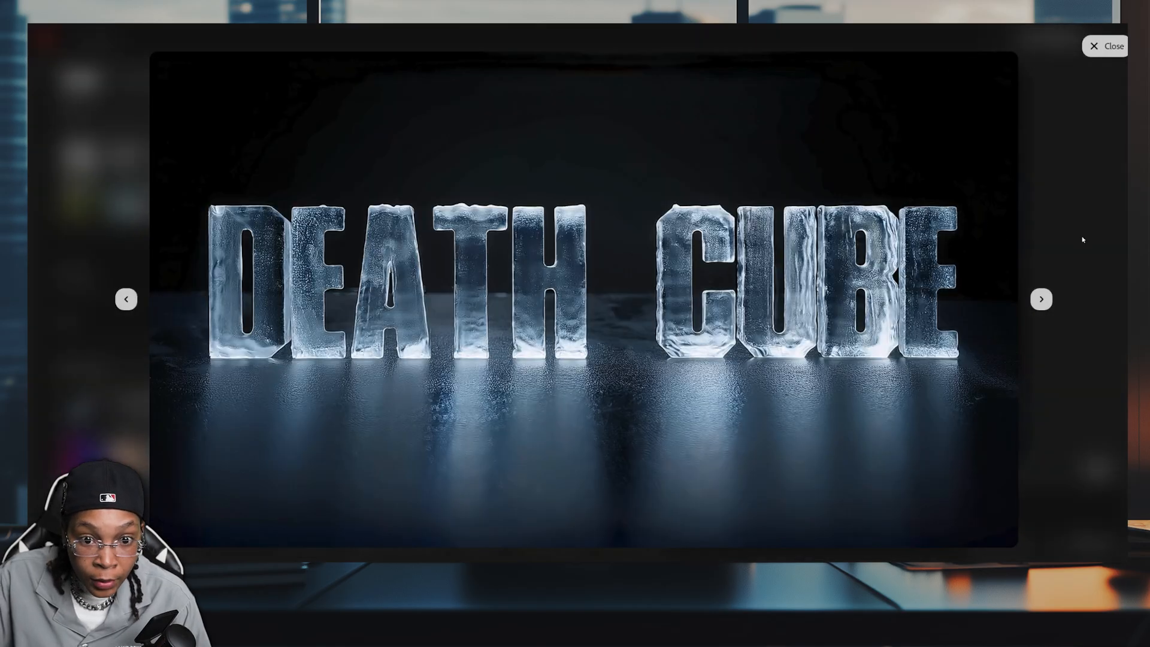
click(1041, 299)
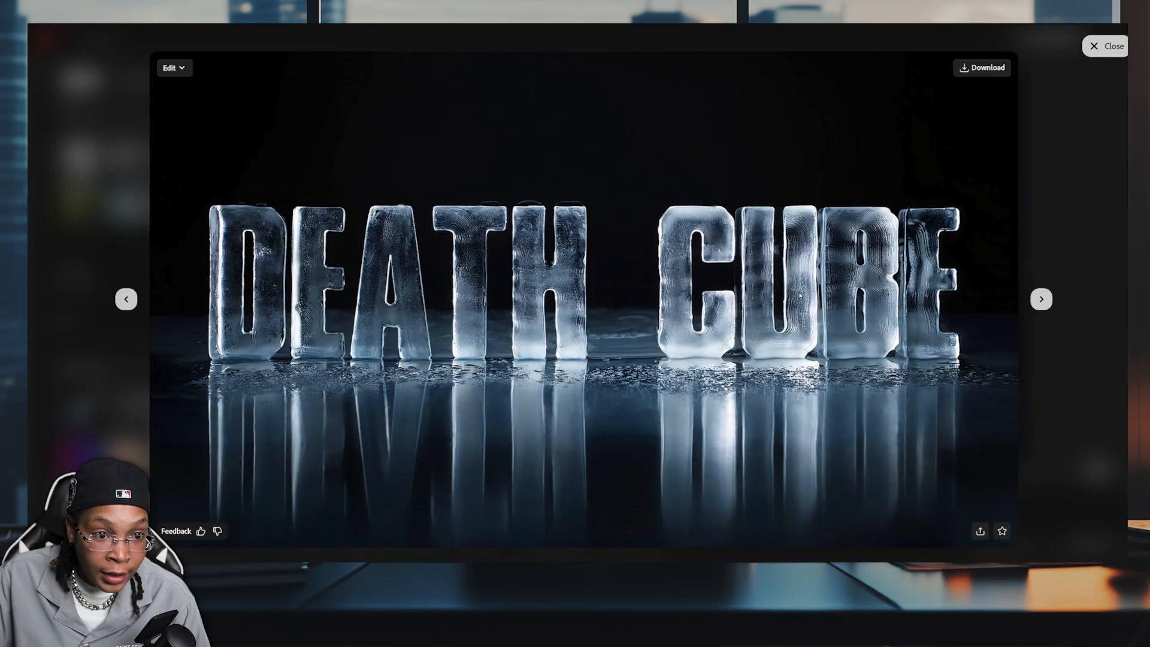
key(Escape)
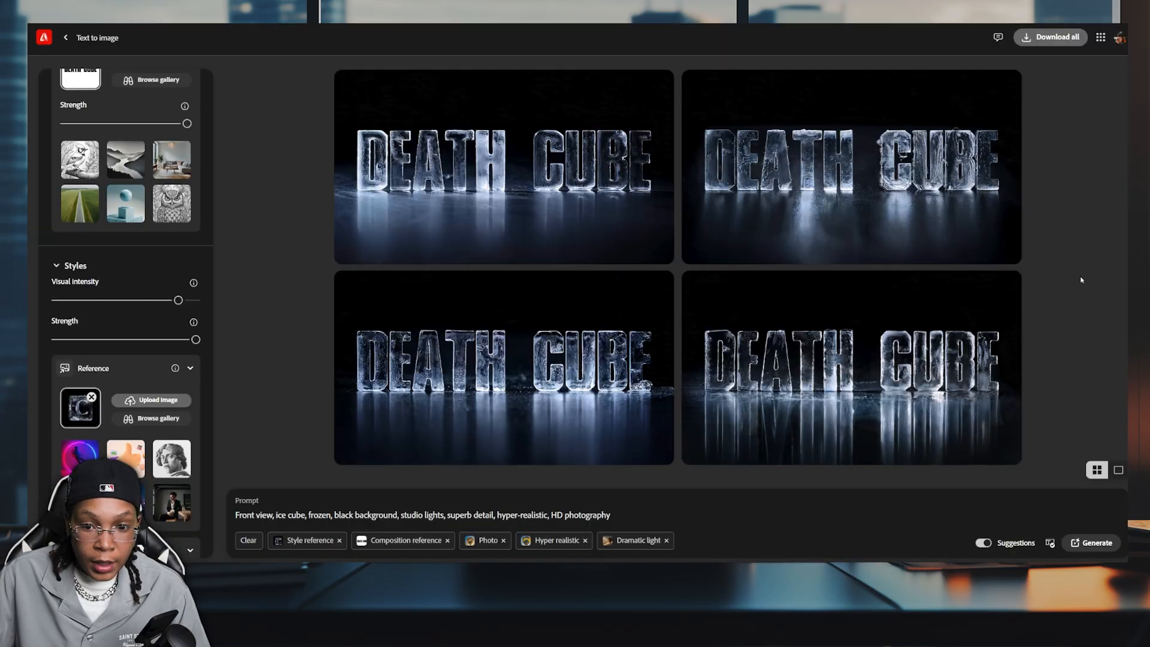
click(985, 354)
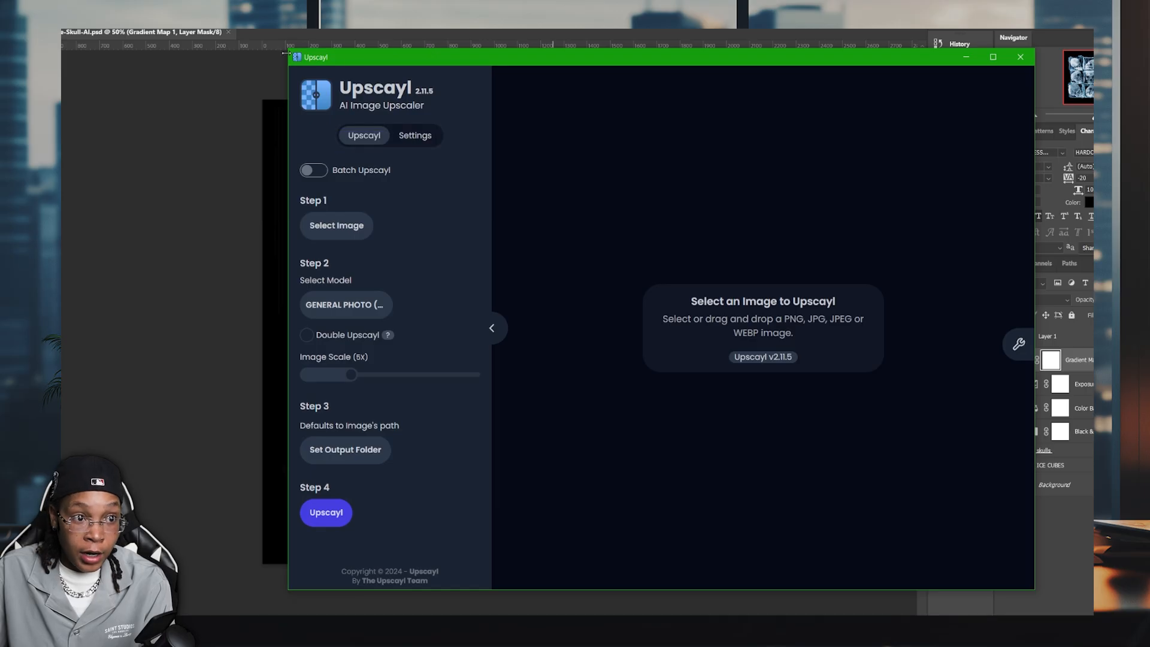
Upscale the frozen DEATH CUBE image 5x with the General Photo (Ultrasharp) model and compare it with the original.
drag(286, 53, 63, 27)
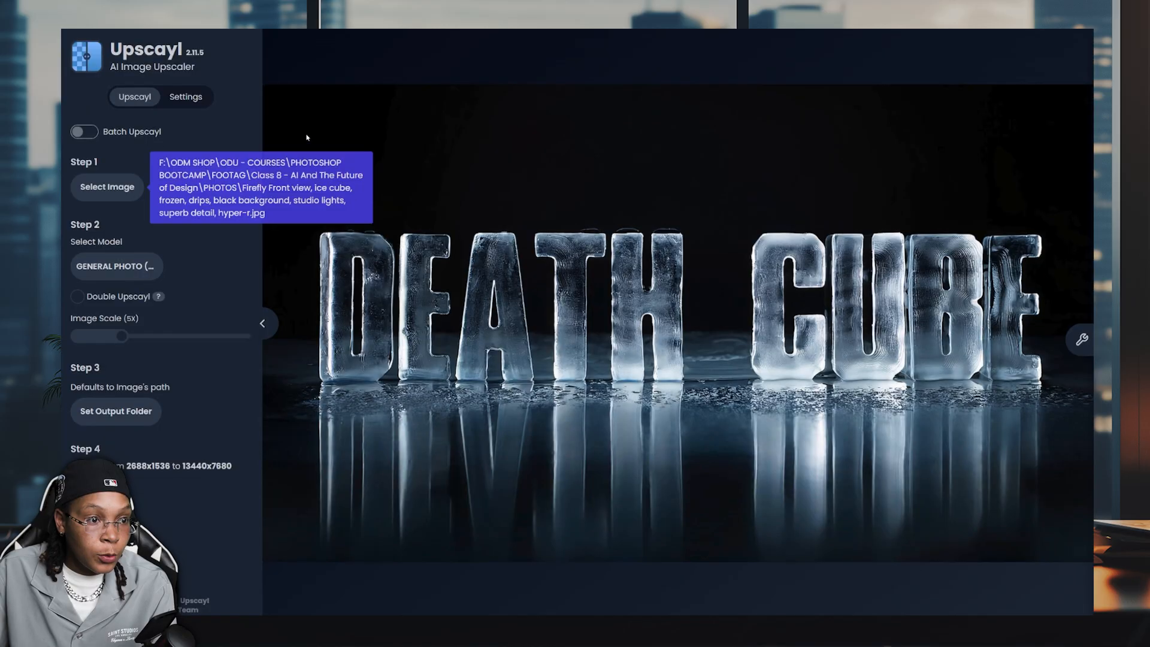
click(162, 277)
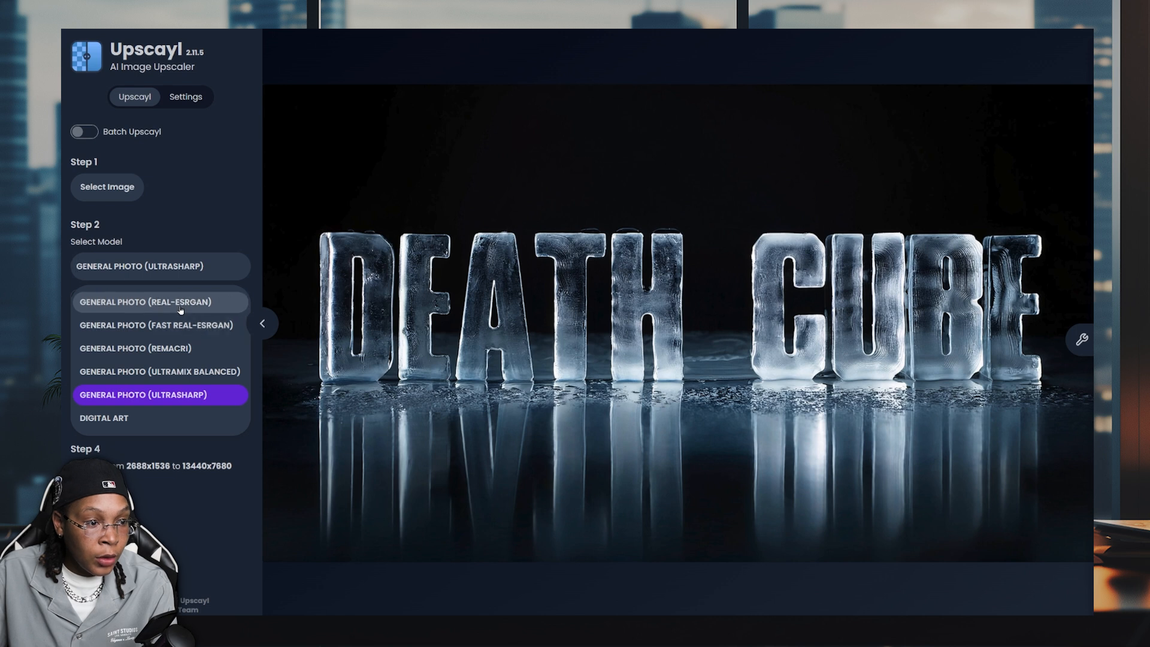
click(222, 391)
drag(128, 338, 123, 338)
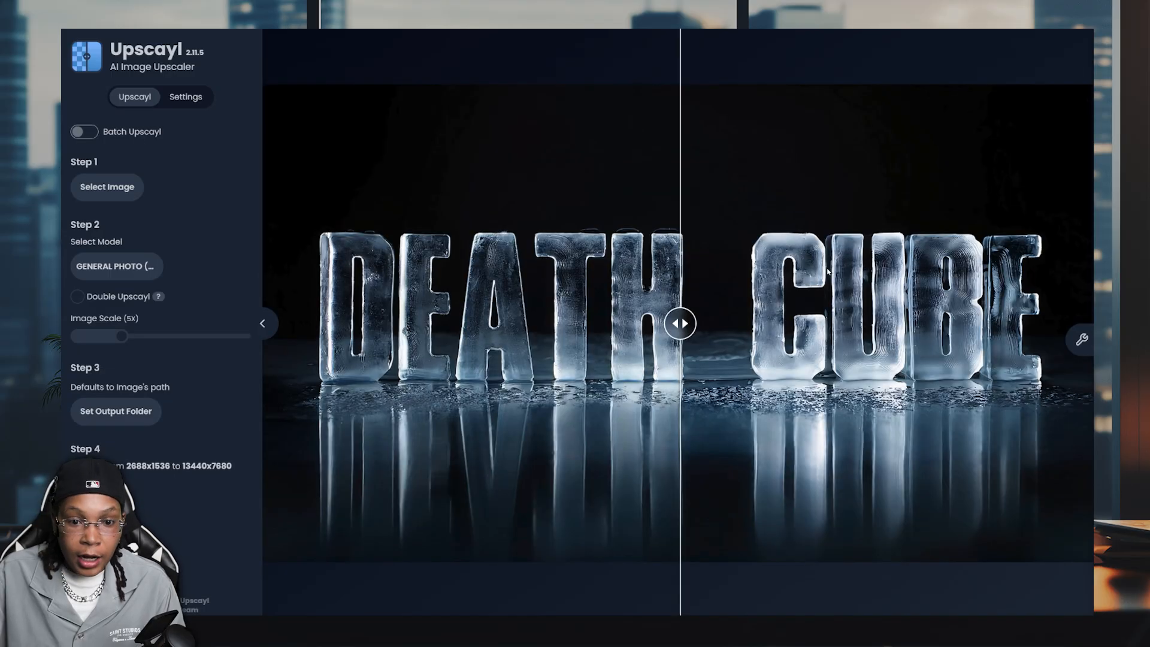
drag(681, 321, 602, 328)
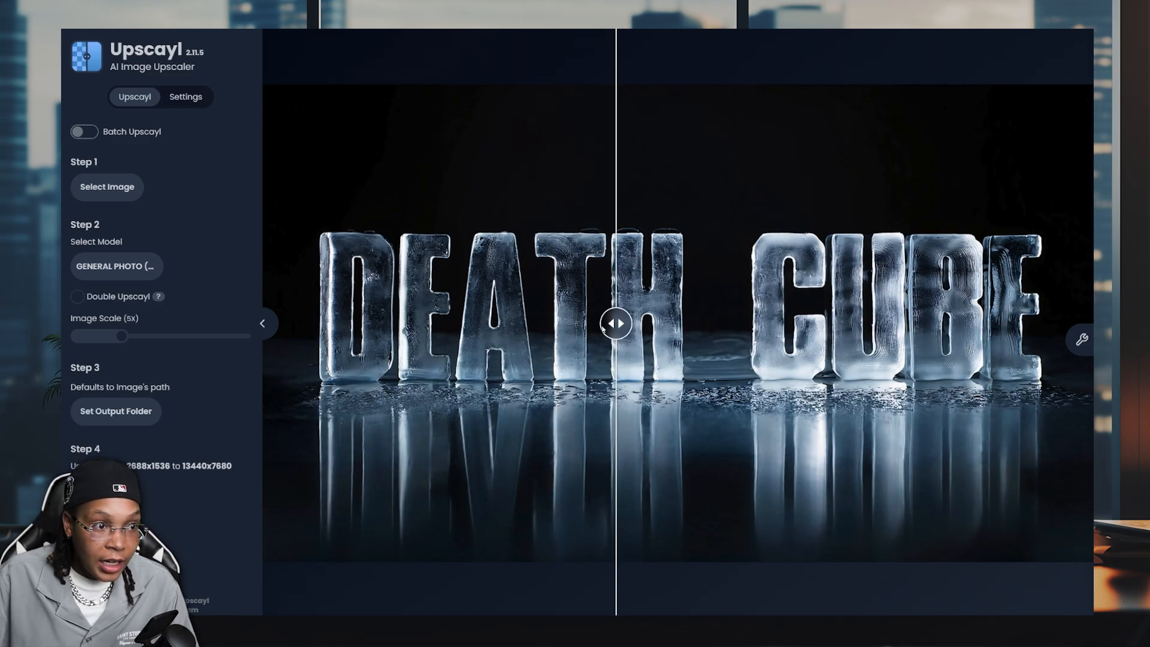
drag(718, 308, 711, 307)
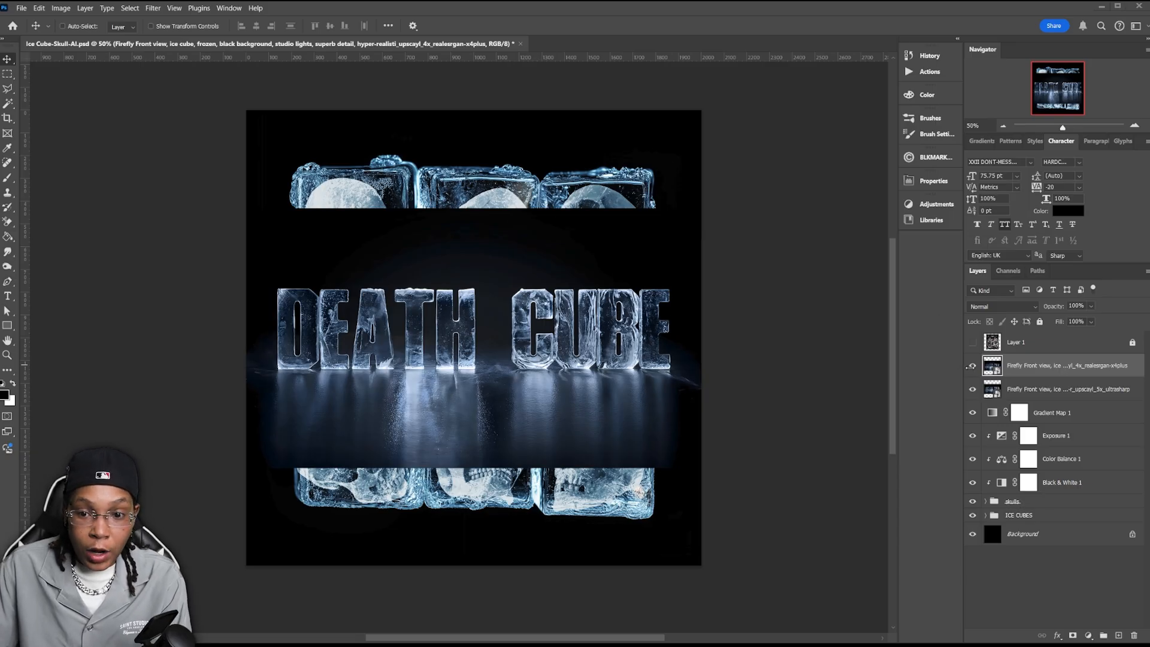
Compare the two DEATH CUBE renders placed in the Photoshop document and delete the realesrgan-x4plus layer.
click(972, 365)
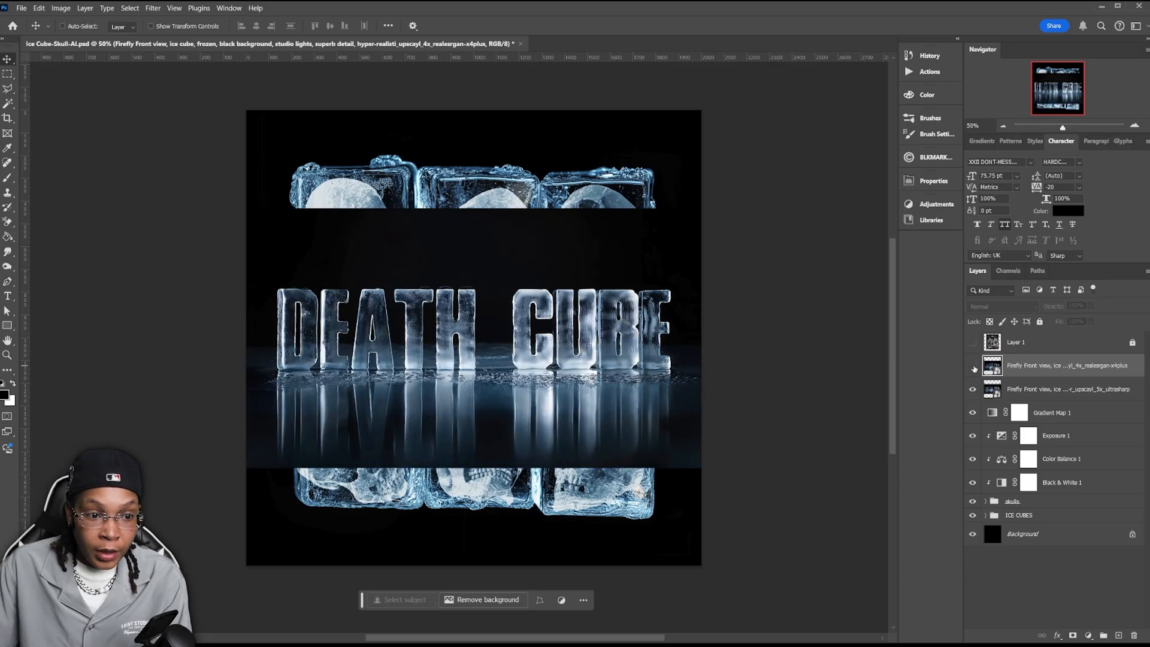
click(973, 366)
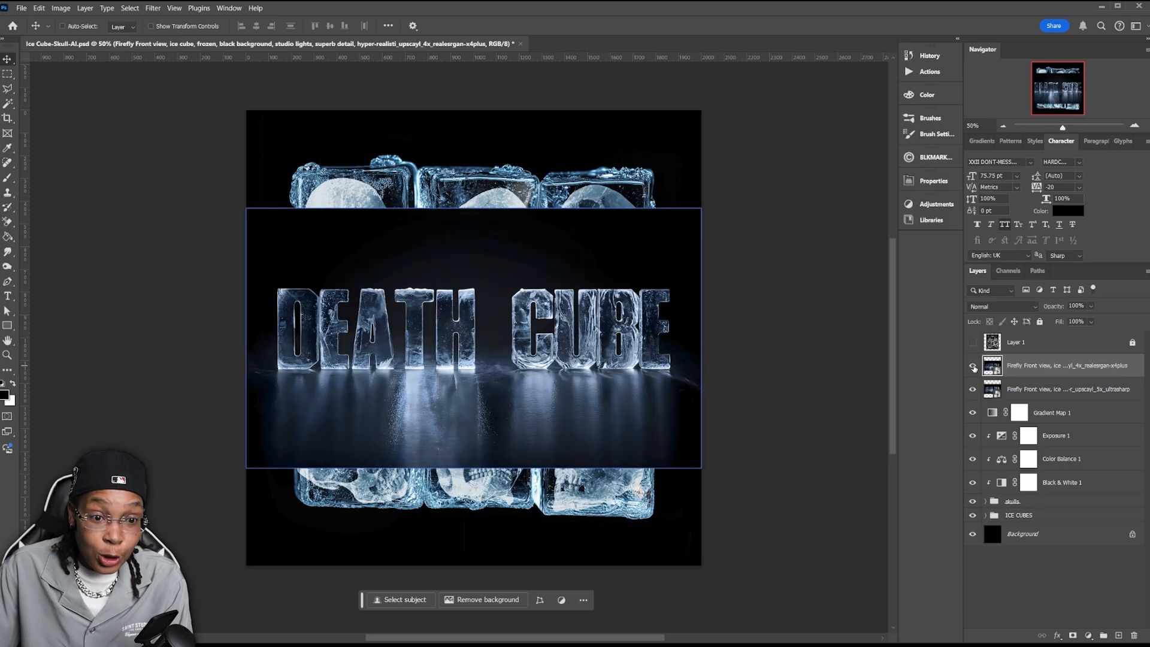
click(974, 366)
click(973, 365)
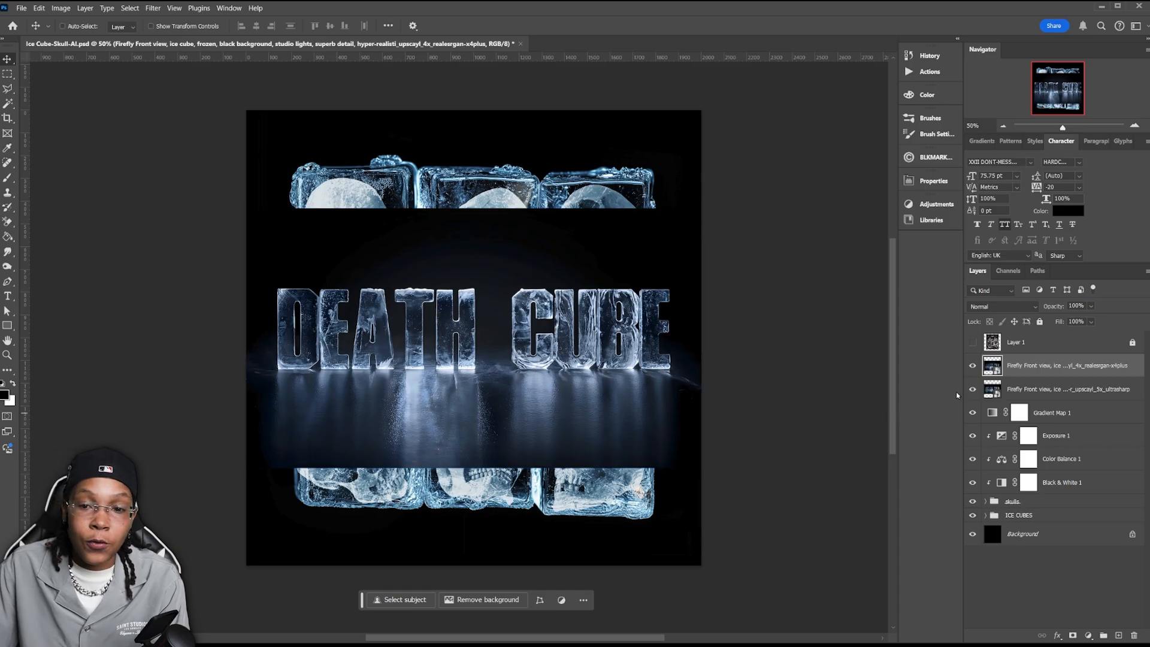
click(972, 366)
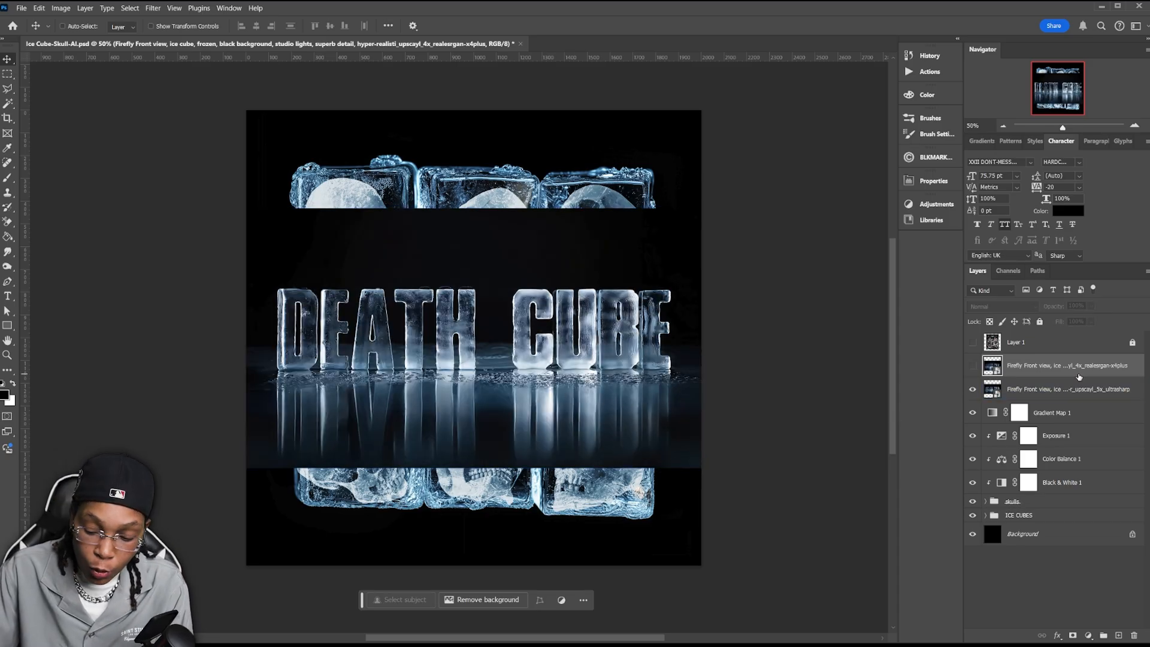
key(Delete)
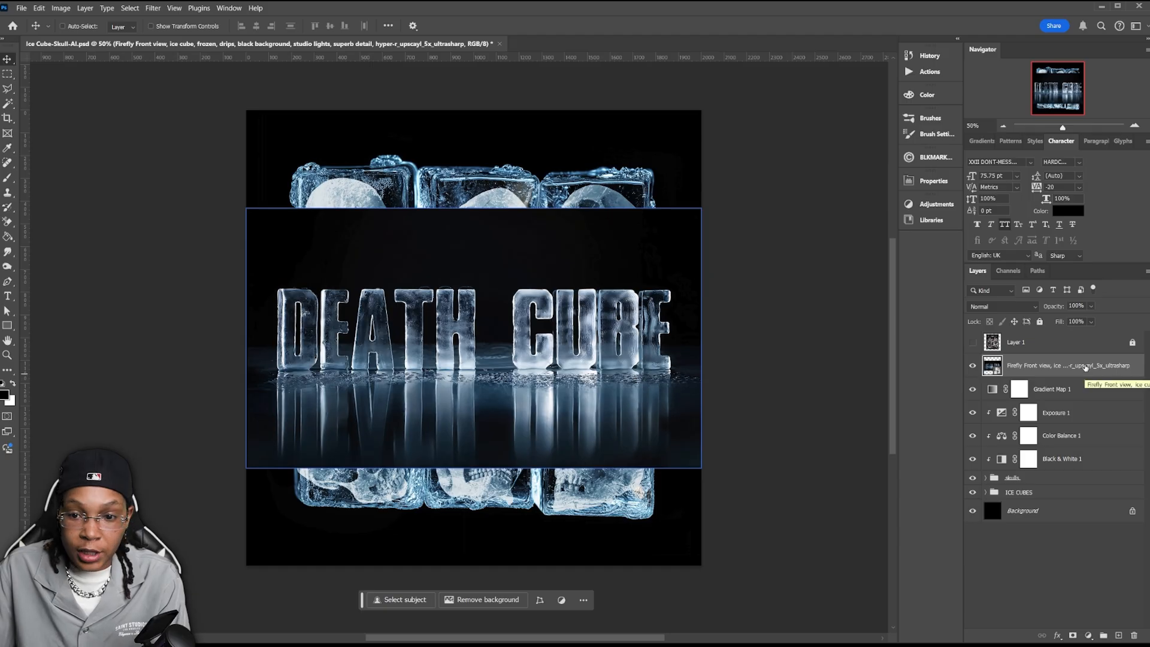
Save the document and rename the remaining ultrasharp lettering layer as Death Cube.
key(ctrl+s)
double_click(1049, 365)
text(Death)
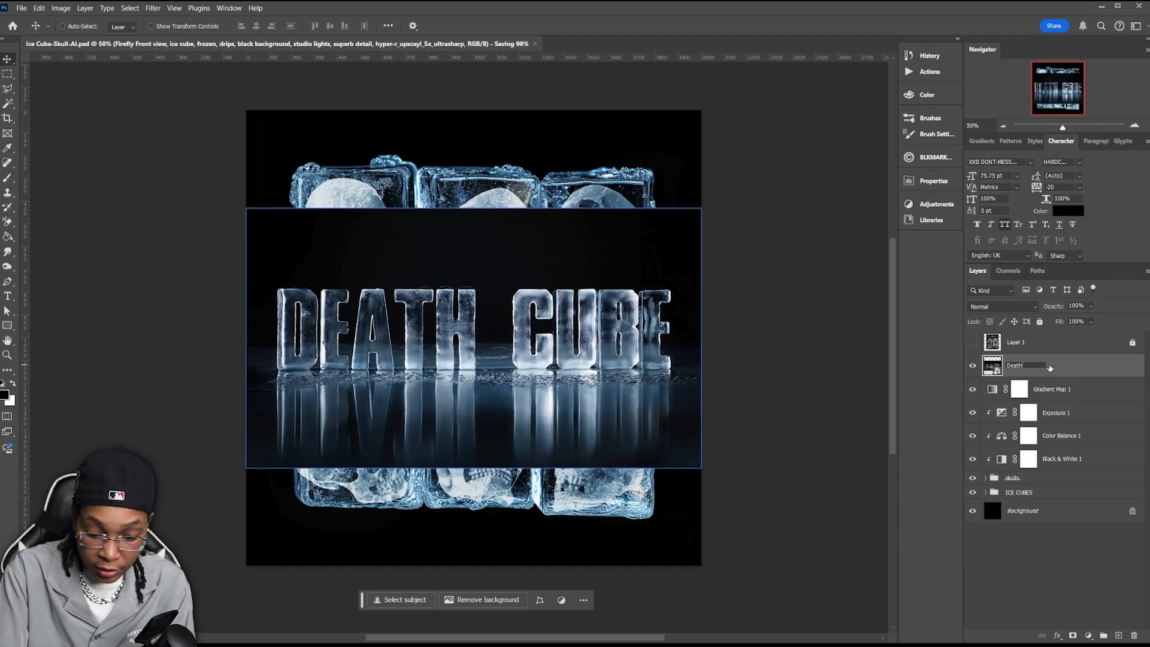
text( Cube)
key(Return)
Place the Death Cube layer between the skulls and ICE CUBES groups and set its blend mode to Screen.
drag(1049, 368, 1050, 486)
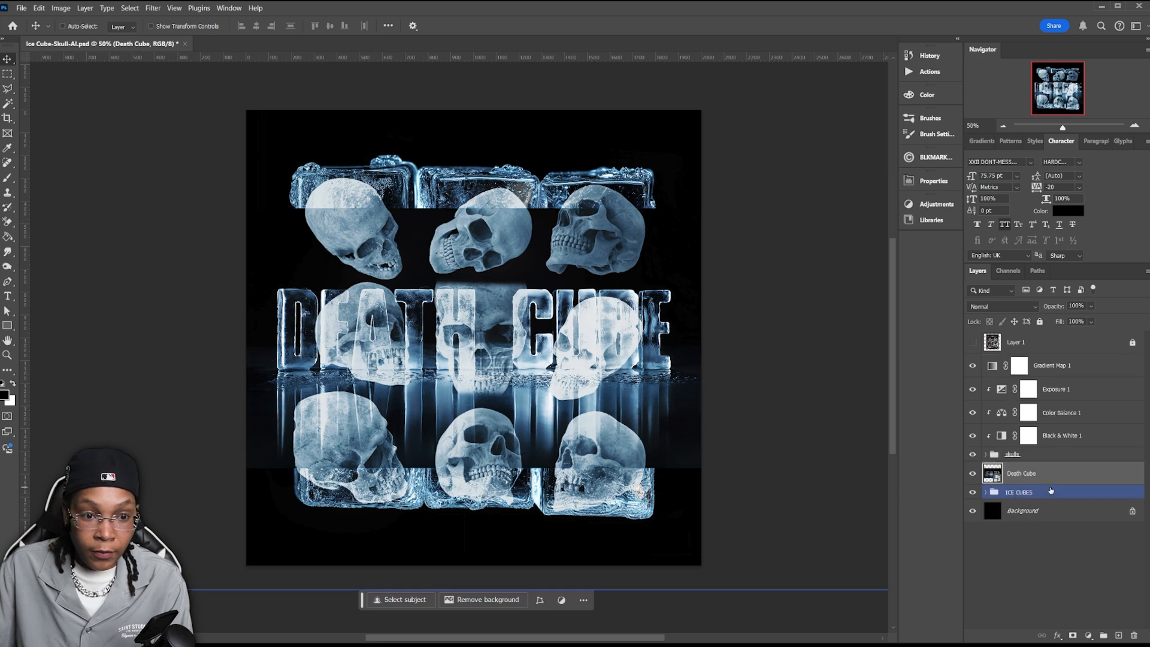
click(996, 310)
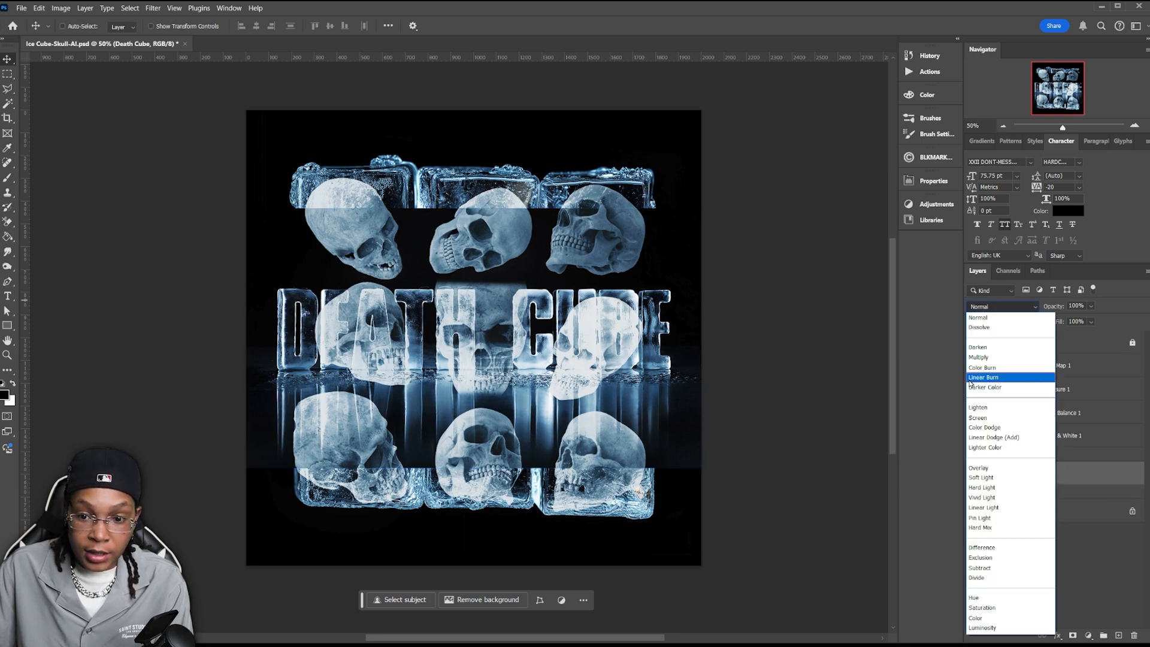
click(988, 413)
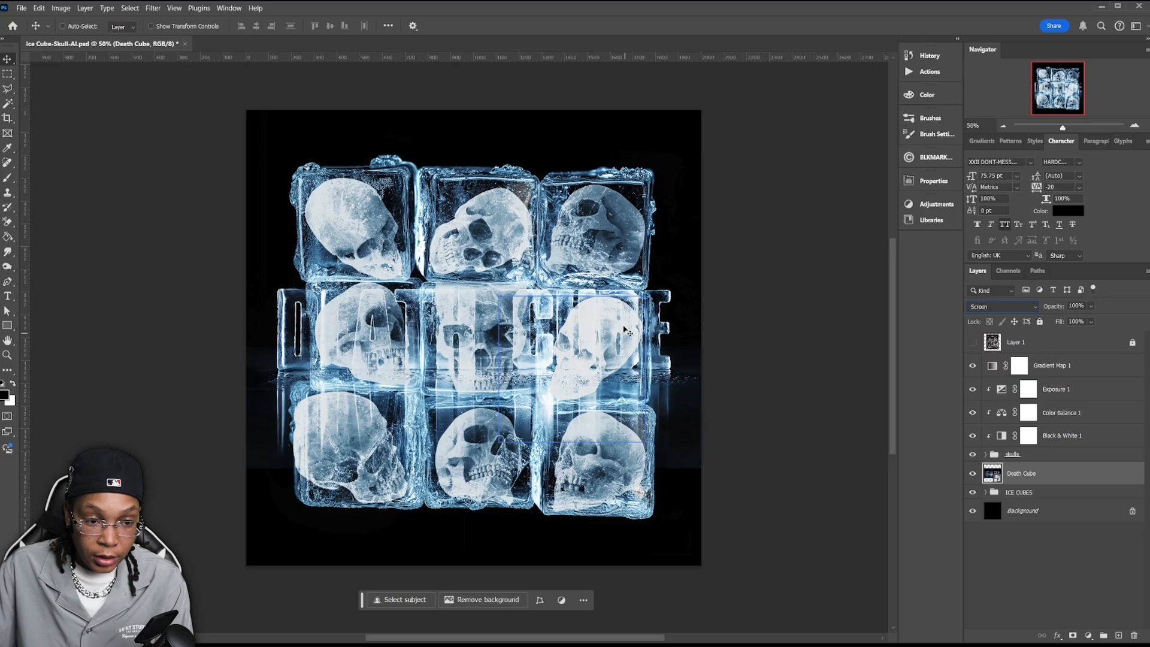
Scale the DEATH CUBE lettering down to the width of the ice cube grid and move it over the bottom row.
key(ctrl+t)
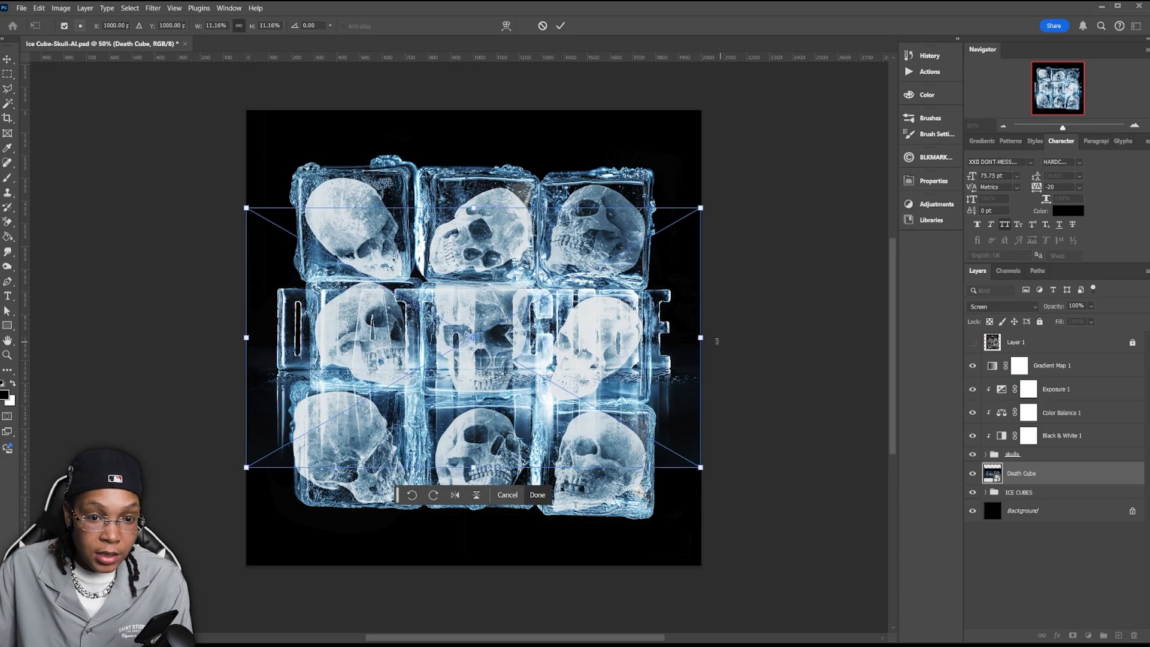
drag(700, 337, 679, 339)
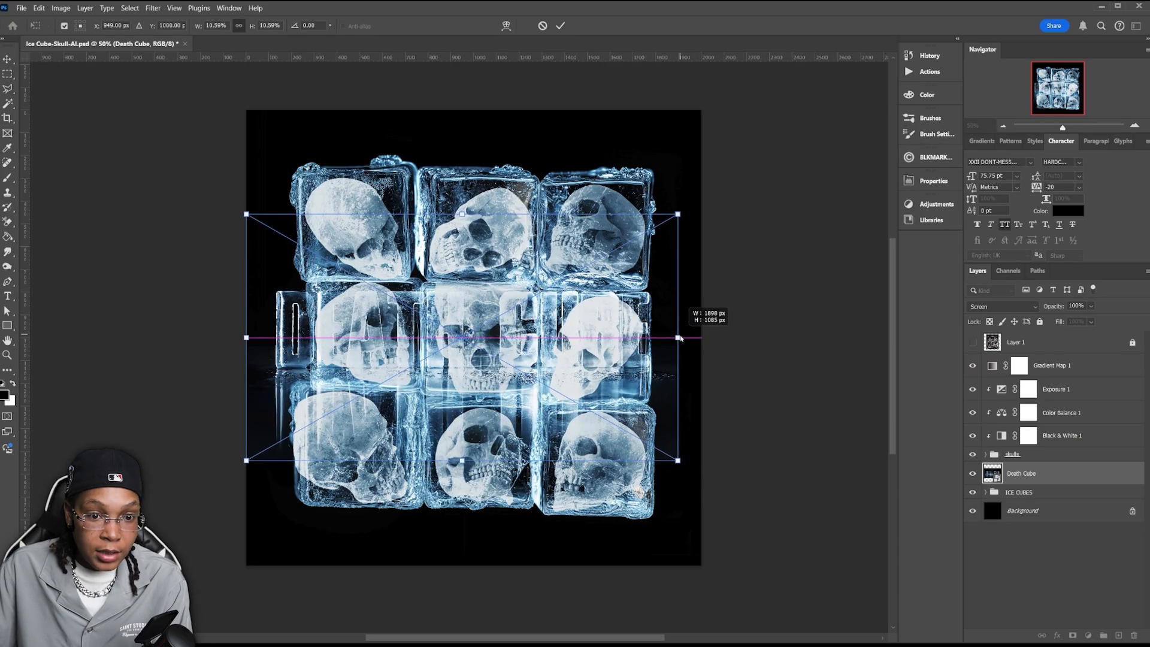
drag(246, 338, 268, 337)
key(Return)
drag(521, 339, 519, 445)
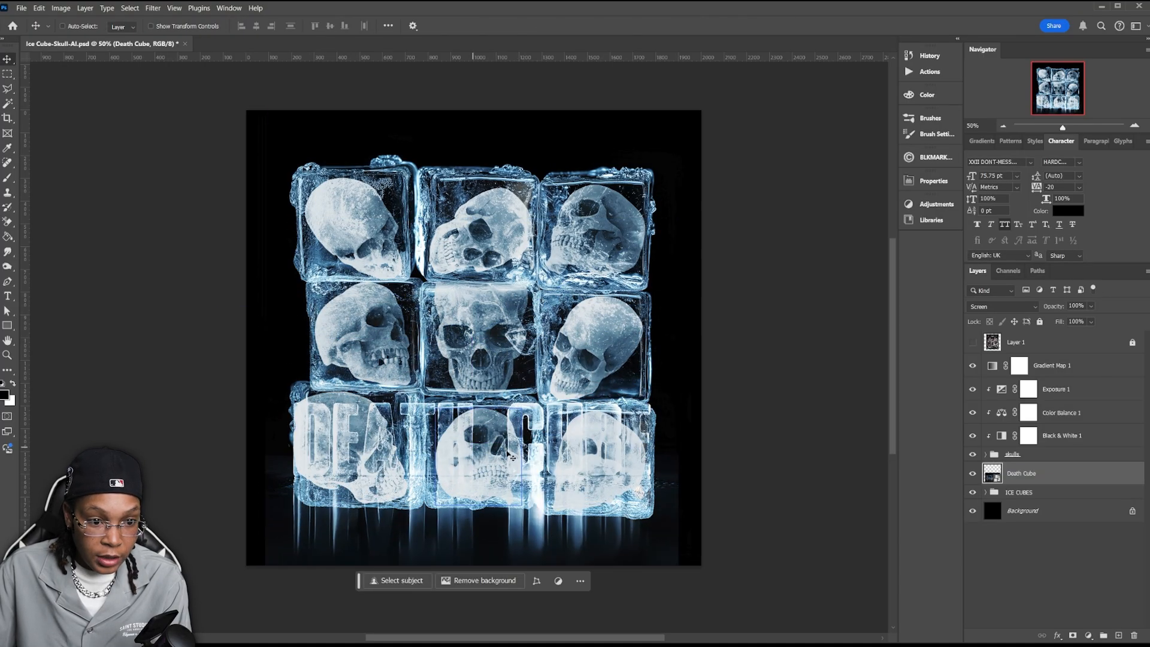
Select the skulls and ICE CUBES groups together and move them up so the bottom row sits above the lettering.
click(996, 455)
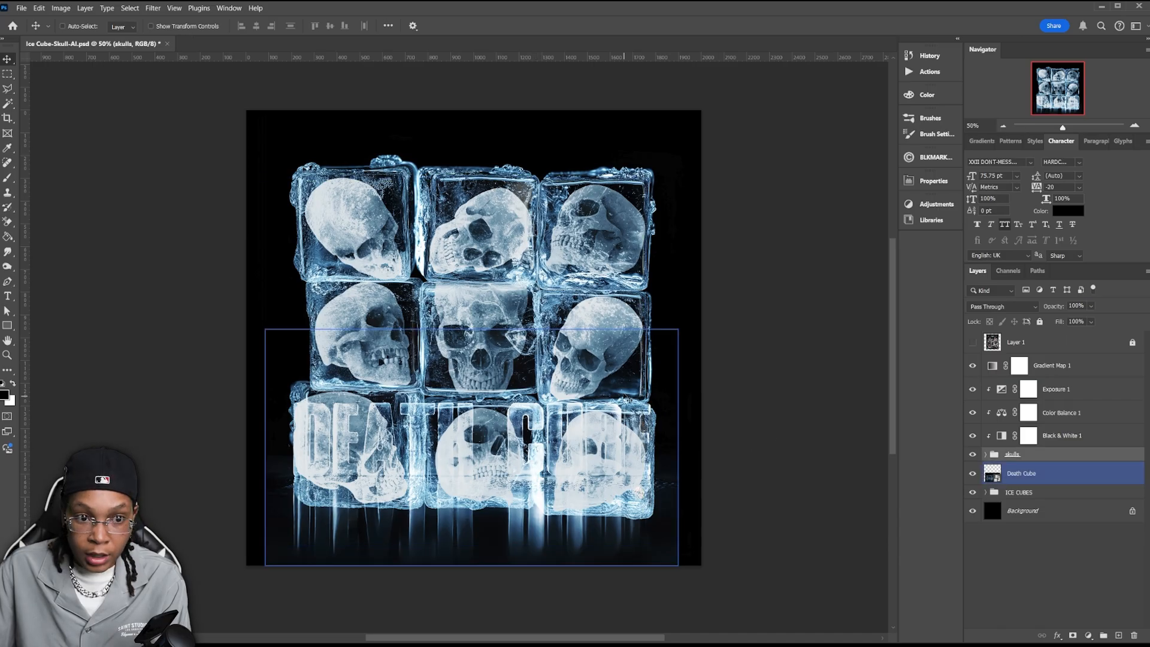
ctrl+click(1046, 497)
click(1019, 474)
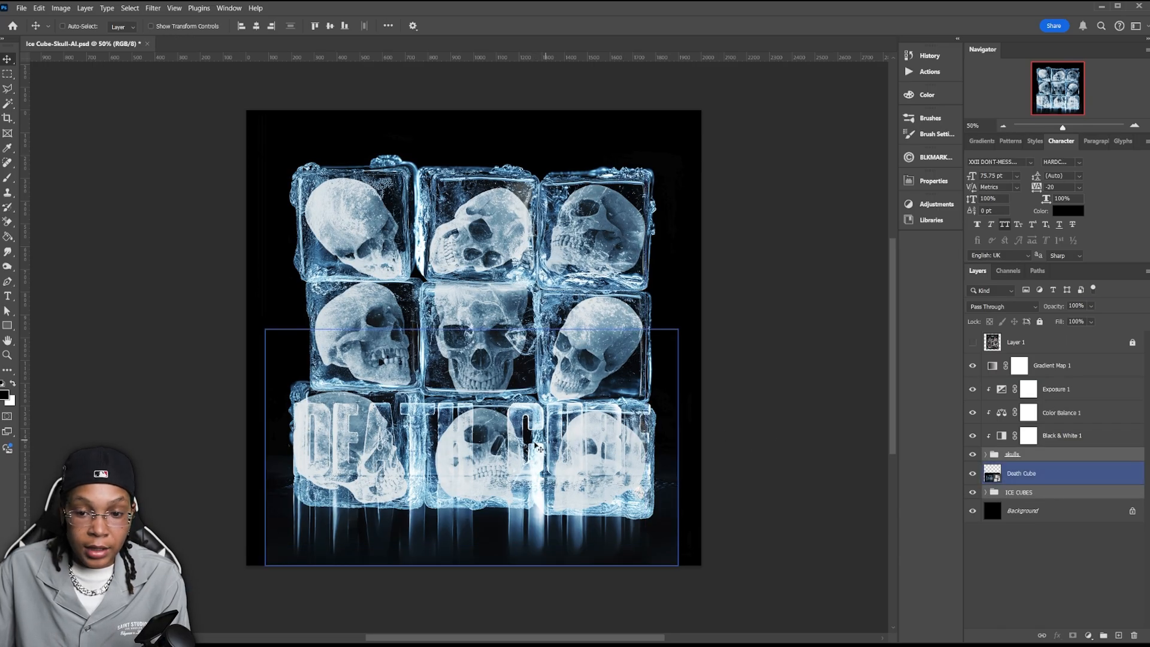
drag(537, 447, 527, 323)
Scale the skulls and ice cubes to about 97%, rotate them slightly counterclockwise, and rest the grid directly on the DEATH CUBE letters.
key(ctrl+t)
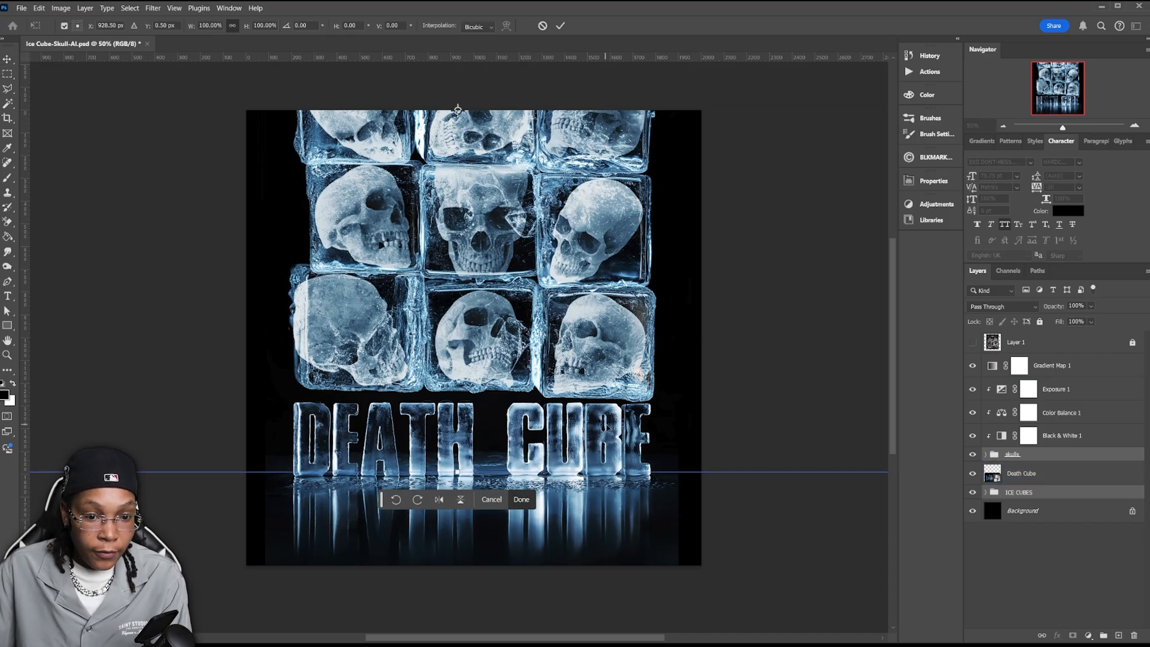
drag(456, 472, 476, 346)
drag(511, 213, 517, 336)
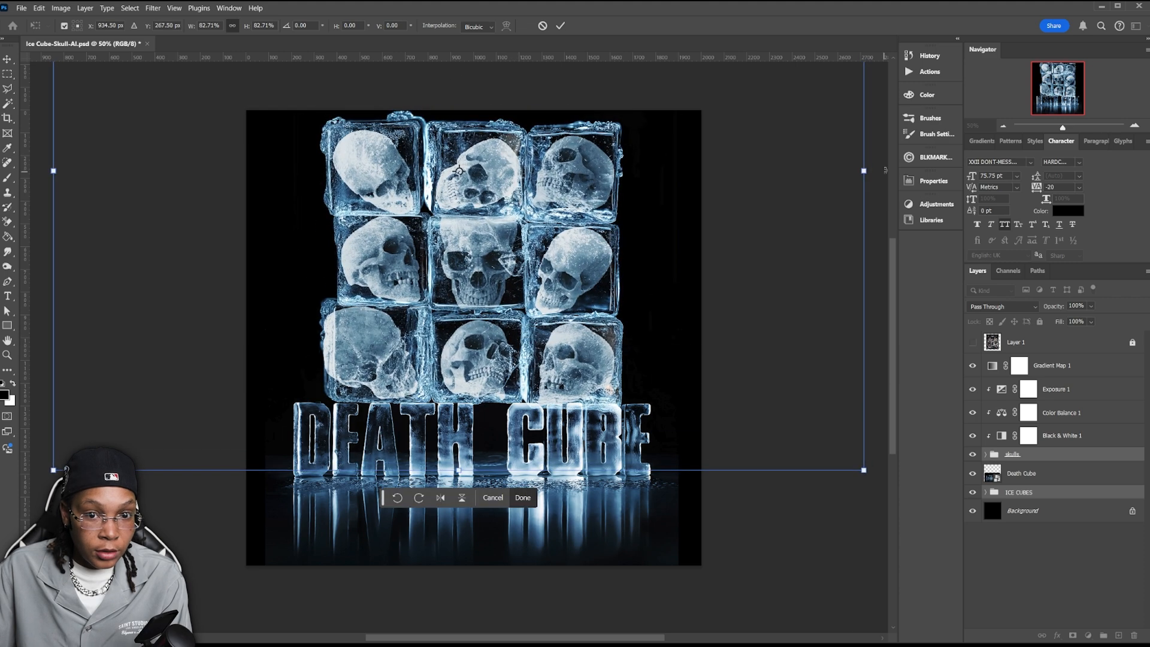
mouse_move(870, 180)
mouse_down()
mouse_move(823, 185)
mouse_move(885, 191)
mouse_move(856, 197)
mouse_move(869, 198)
mouse_up()
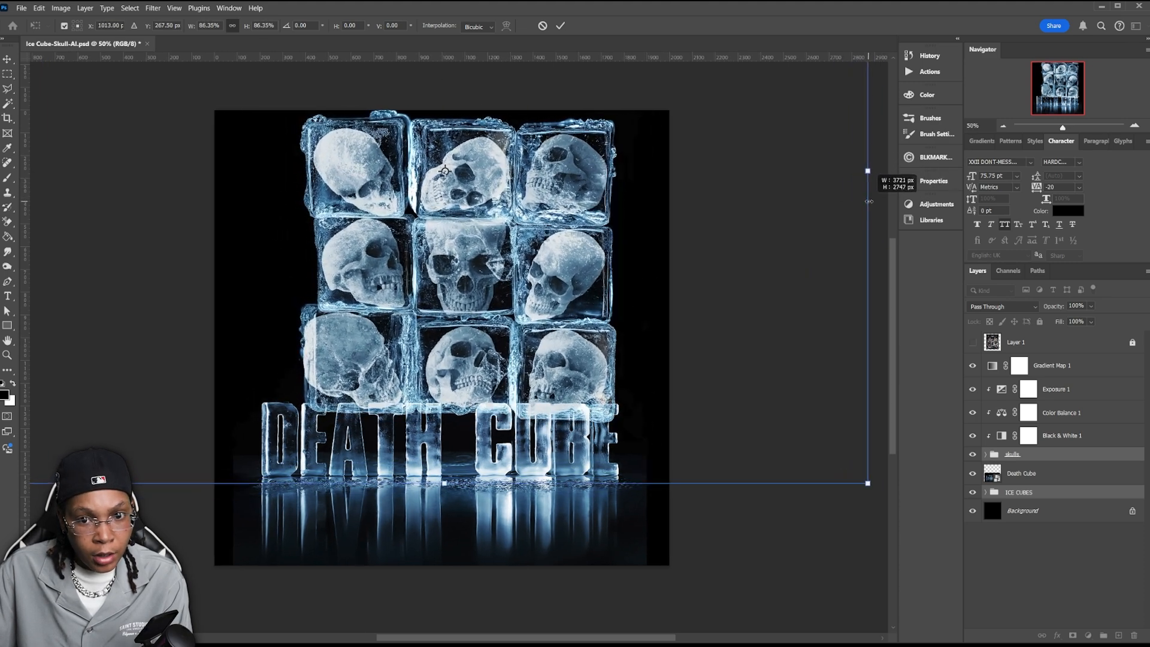
key(ctrl+minus)
drag(167, 232, 119, 234)
drag(732, 248, 752, 248)
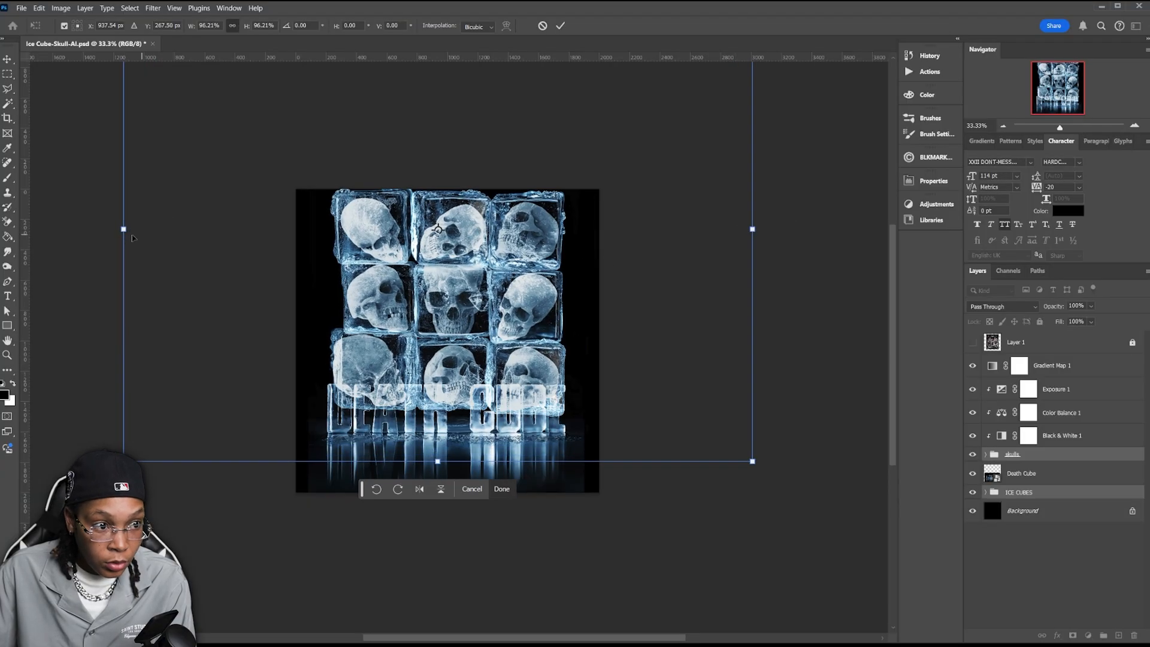
key(ctrl+plus)
drag(511, 398, 504, 343)
drag(542, 539, 599, 438)
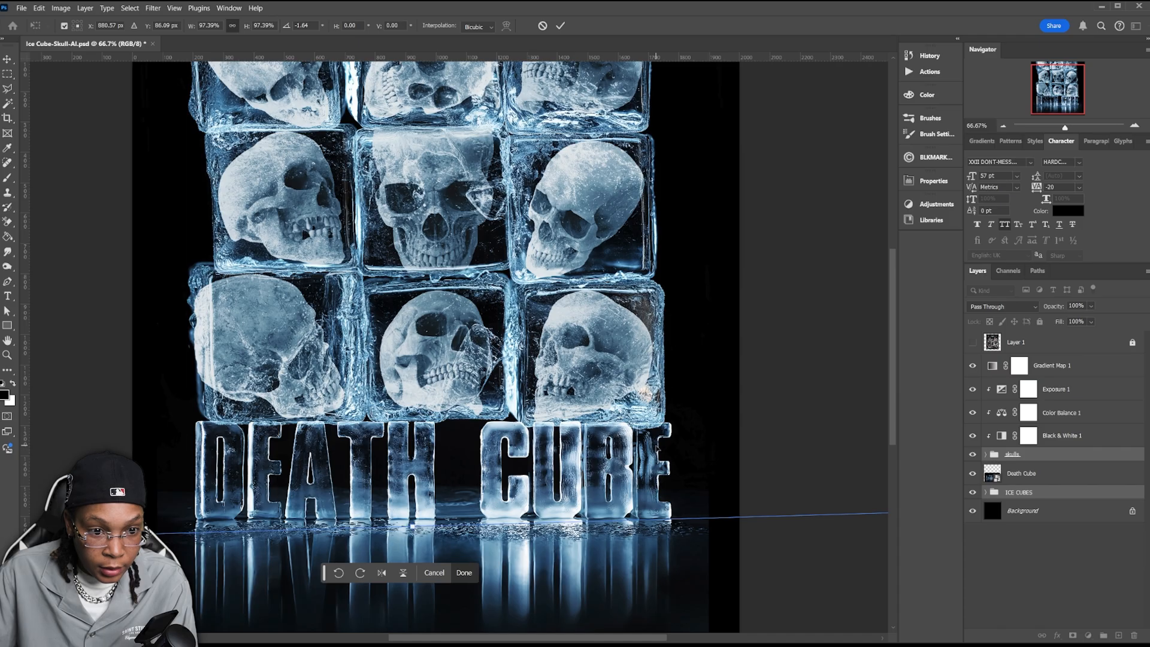
key(Return)
Expand the ICE CUBES group and select the layer mask of AI Ice cubes 2 copy 3.
ctrl+click(659, 449)
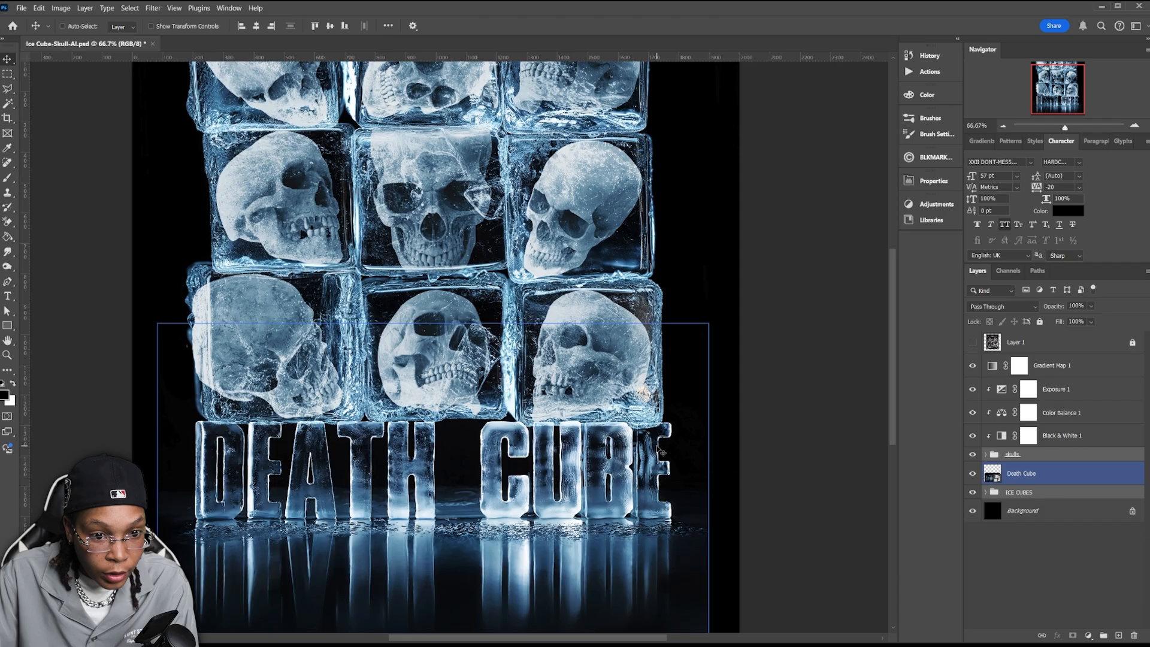
click(995, 494)
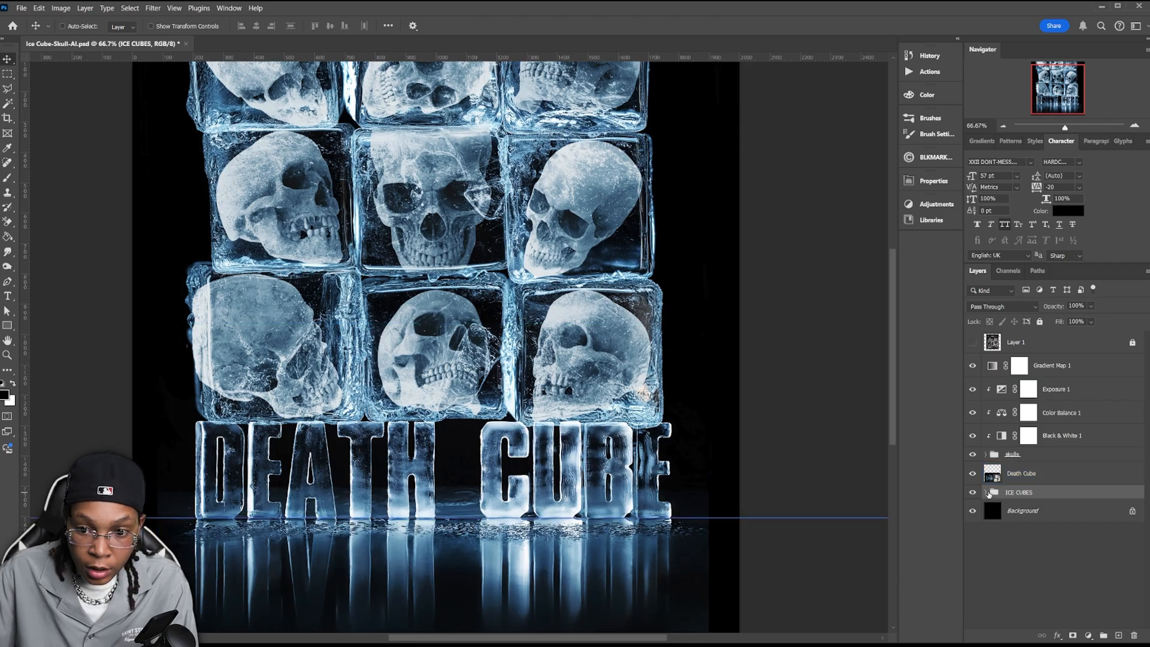
click(986, 492)
ctrl+click(665, 390)
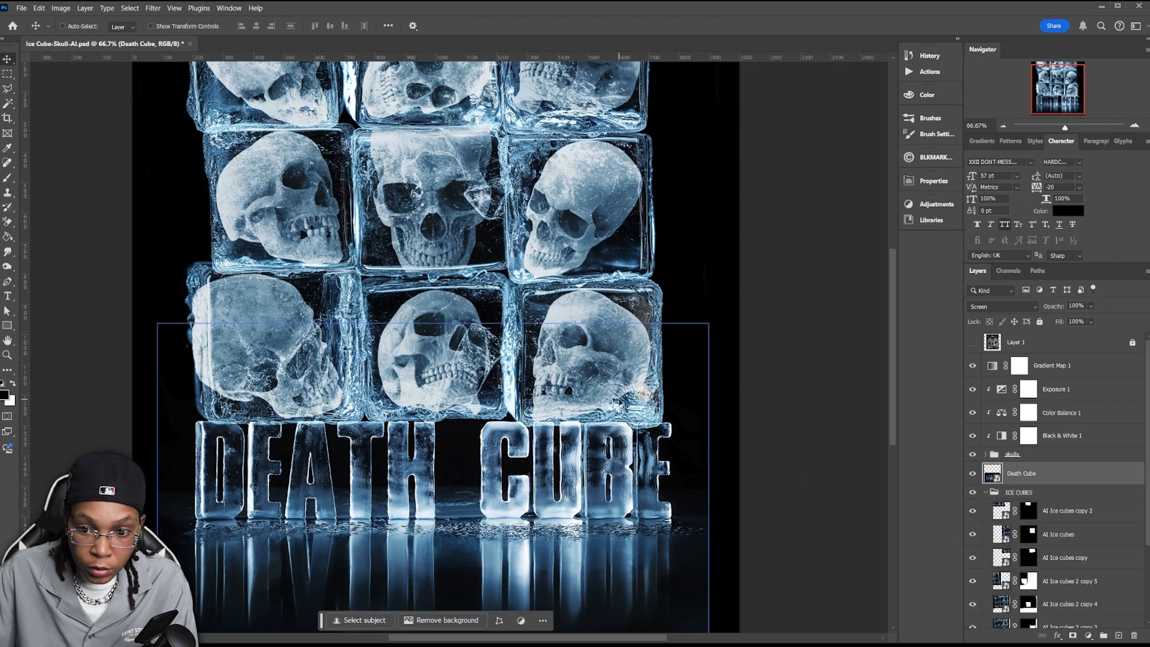
ctrl+click(650, 306)
click(1029, 596)
Paint the mask with a soft round 40 px brush to hide the ice overlapping the tops of the CUBE letters.
key(b)
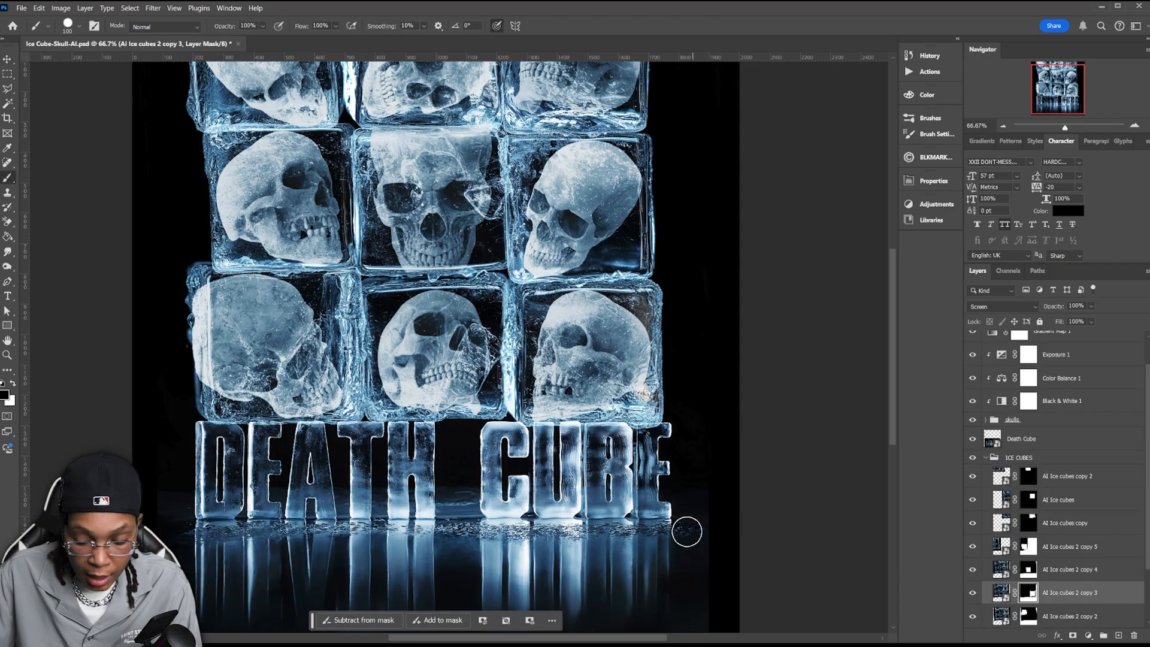
click(69, 24)
click(41, 132)
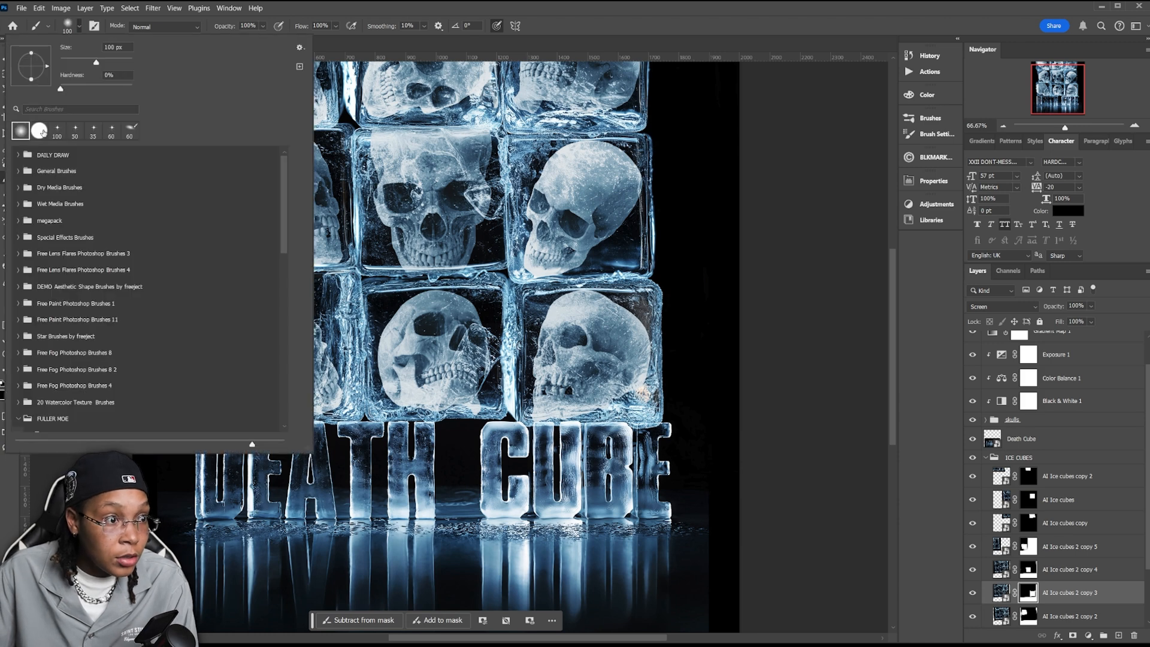
click(41, 132)
click(39, 133)
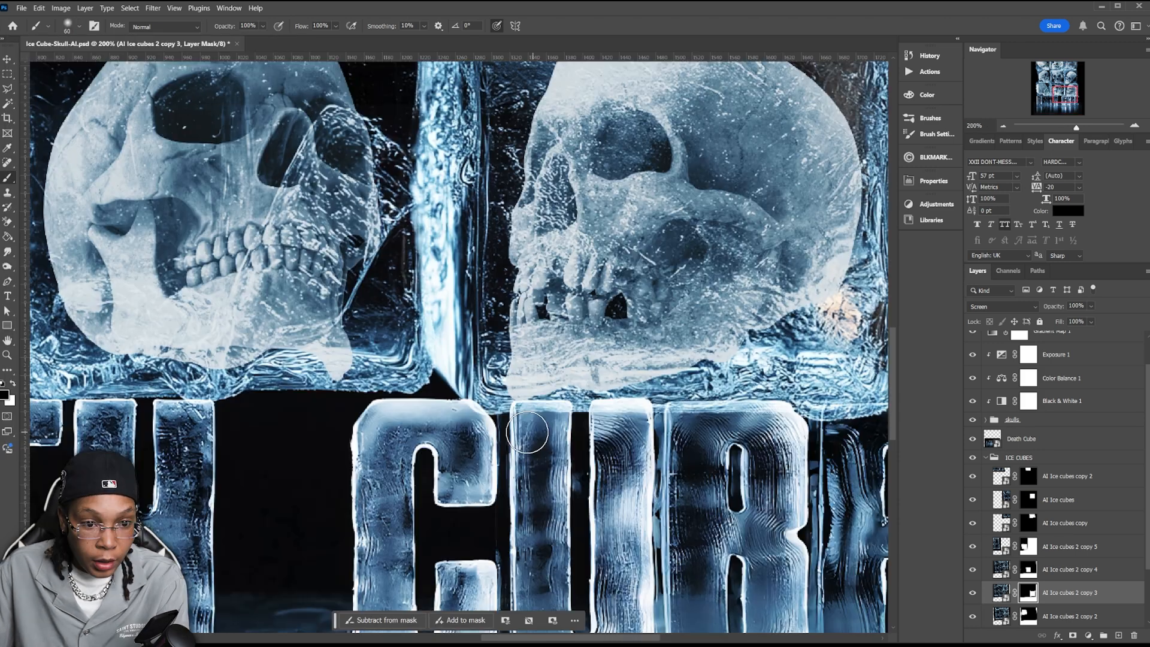
key(bracketleft)
key(bracketleft)
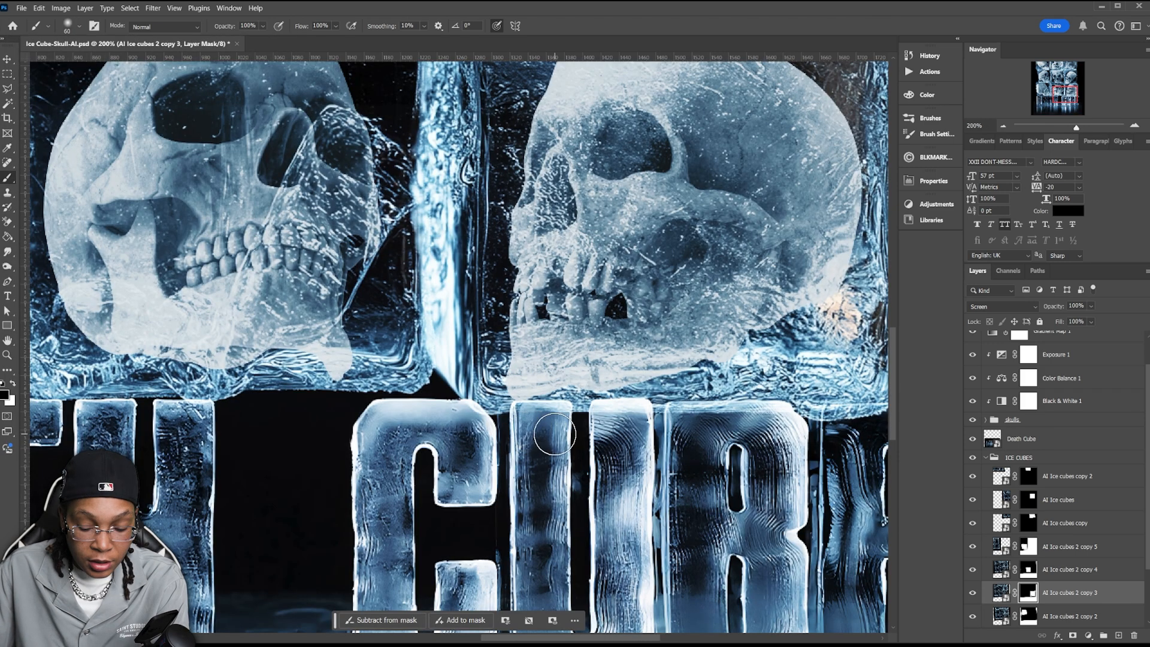
mouse_move(564, 425)
mouse_down()
mouse_move(551, 423)
mouse_move(674, 436)
mouse_move(687, 419)
mouse_up()
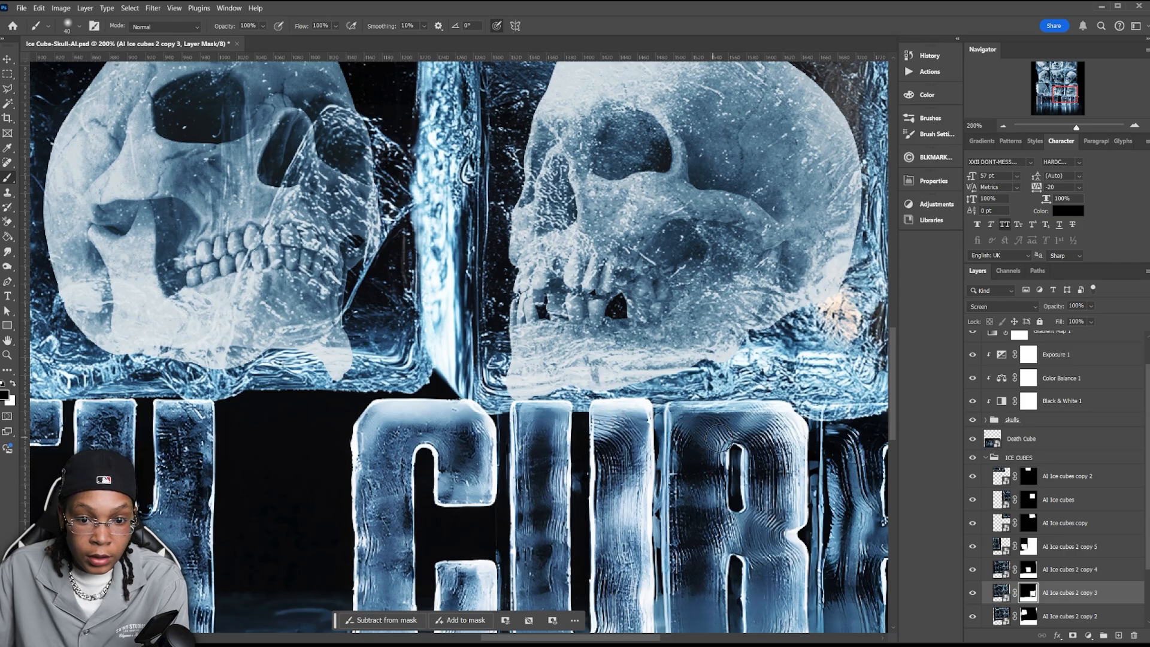
key(space)
drag(800, 426, 699, 438)
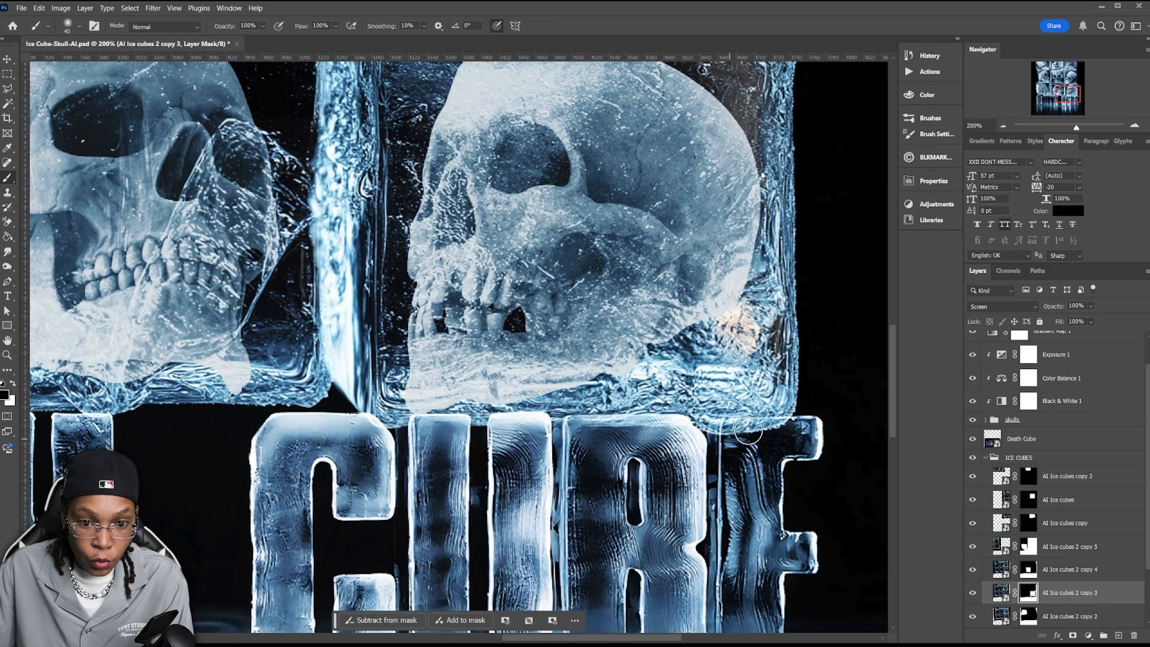
Save the document and review the lettering and ice cube grid as a whole.
key(ctrl+minus)
key(ctrl+minus)
key(ctrl+minus)
key(ctrl+s)
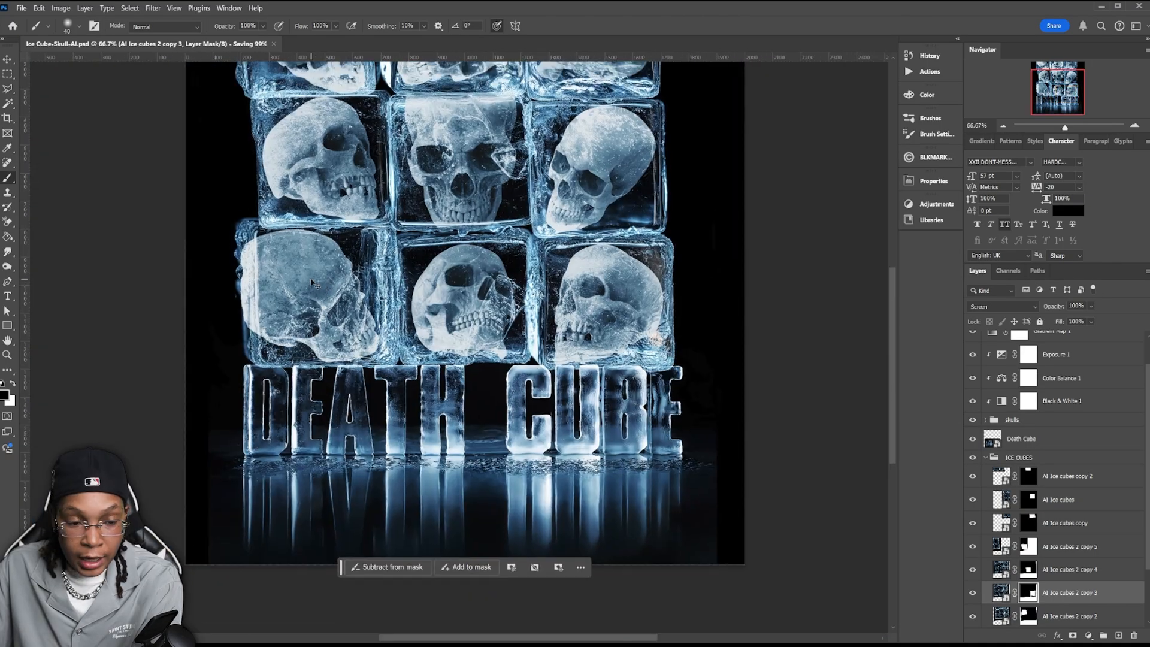
key(ctrl+minus)
key(ctrl+plus)
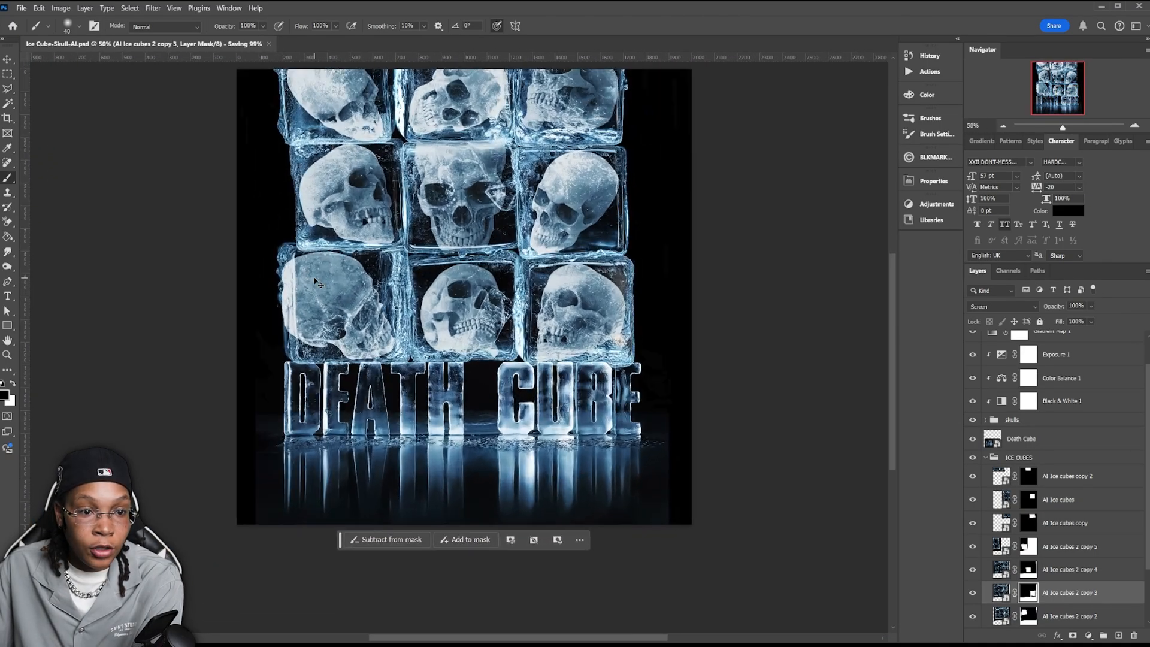
Scale the skulls group, Death Cube layer and ICE CUBES group down together, center the full composition on the canvas, and save.
click(986, 458)
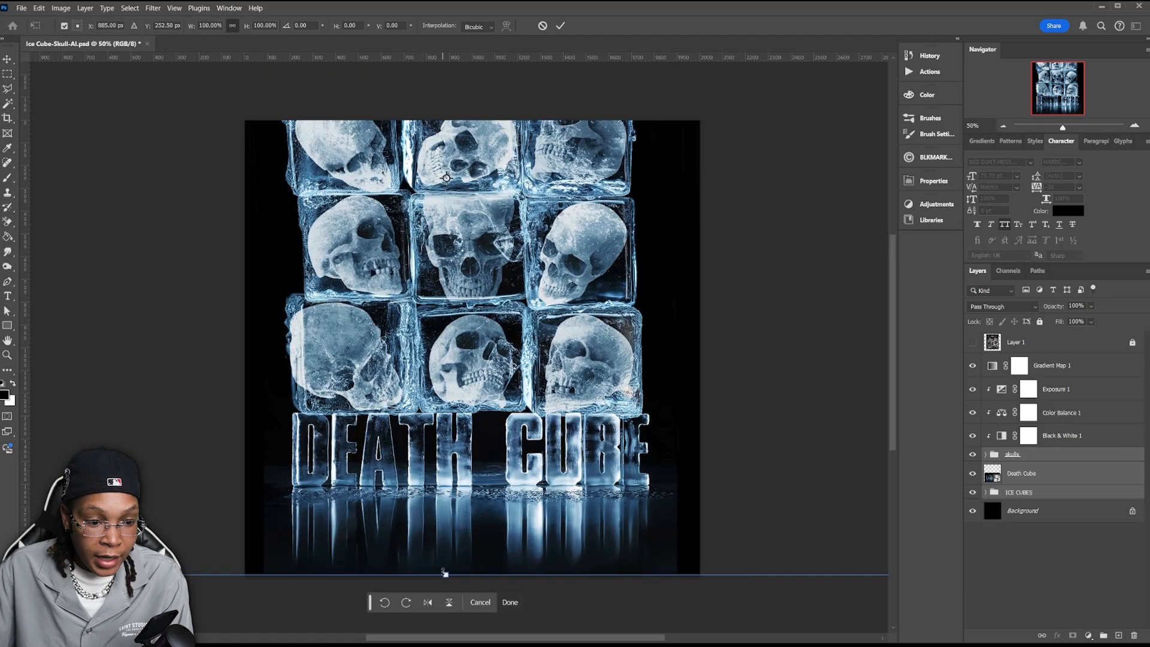
drag(445, 573, 445, 479)
drag(540, 148, 548, 240)
drag(879, 225, 820, 227)
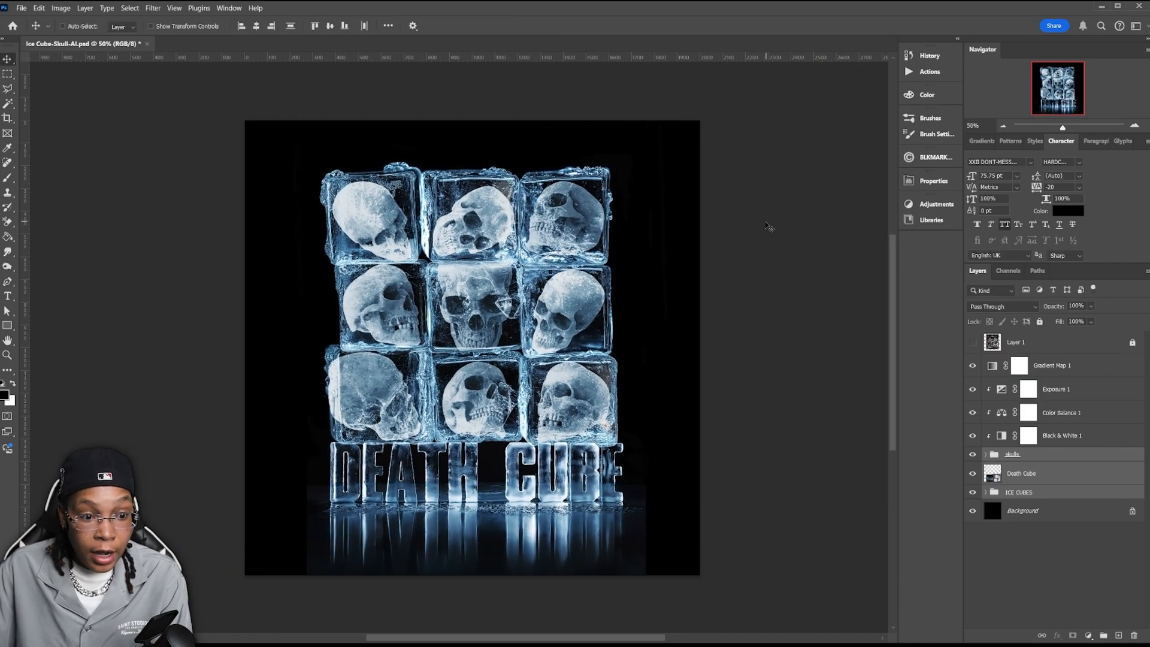
key(ctrl+s)
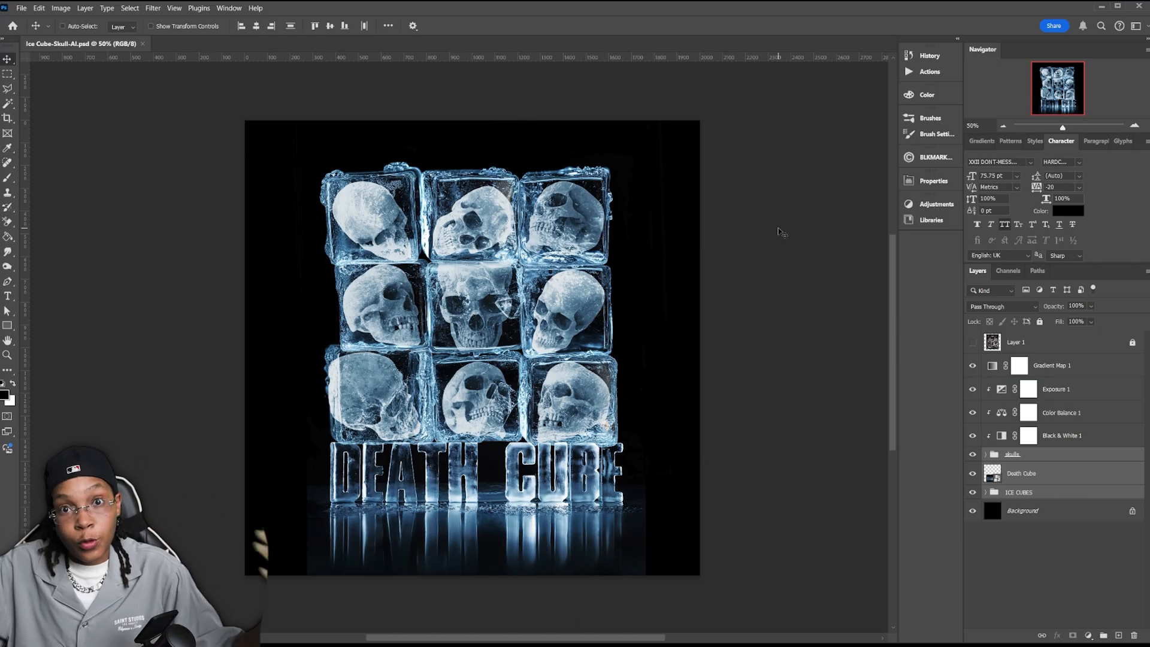
Add an Exposure adjustment above Gradient Map 1 with exposure -0.11, offset -0.0042 and gamma correction 0.87.
click(1065, 365)
click(1089, 636)
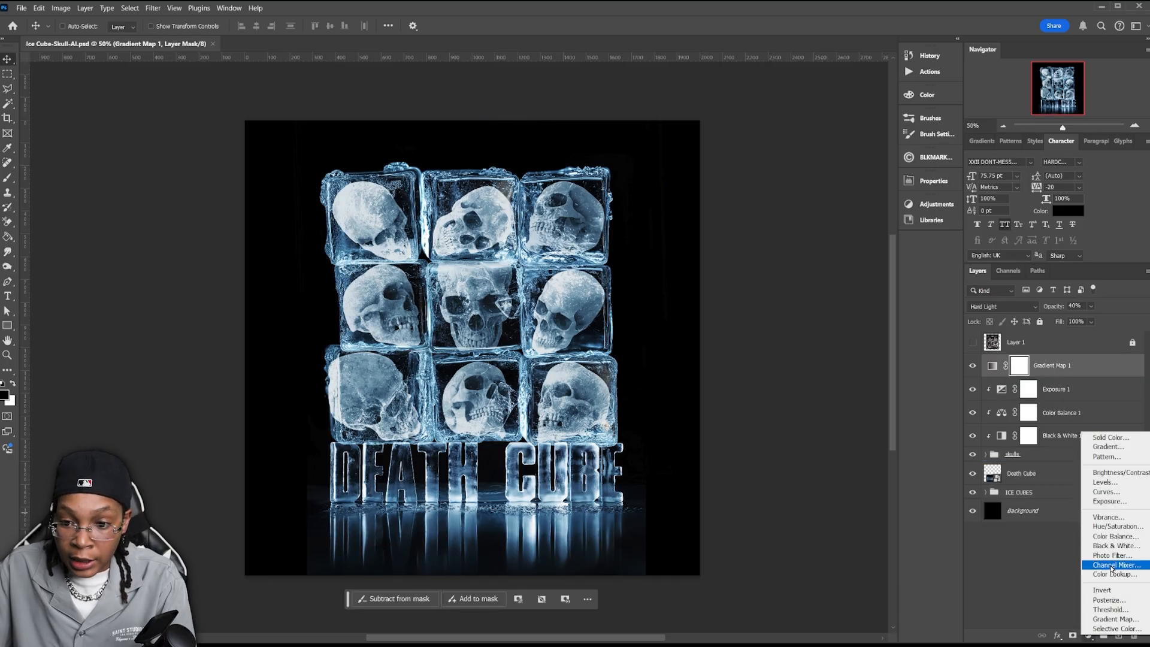
click(1112, 501)
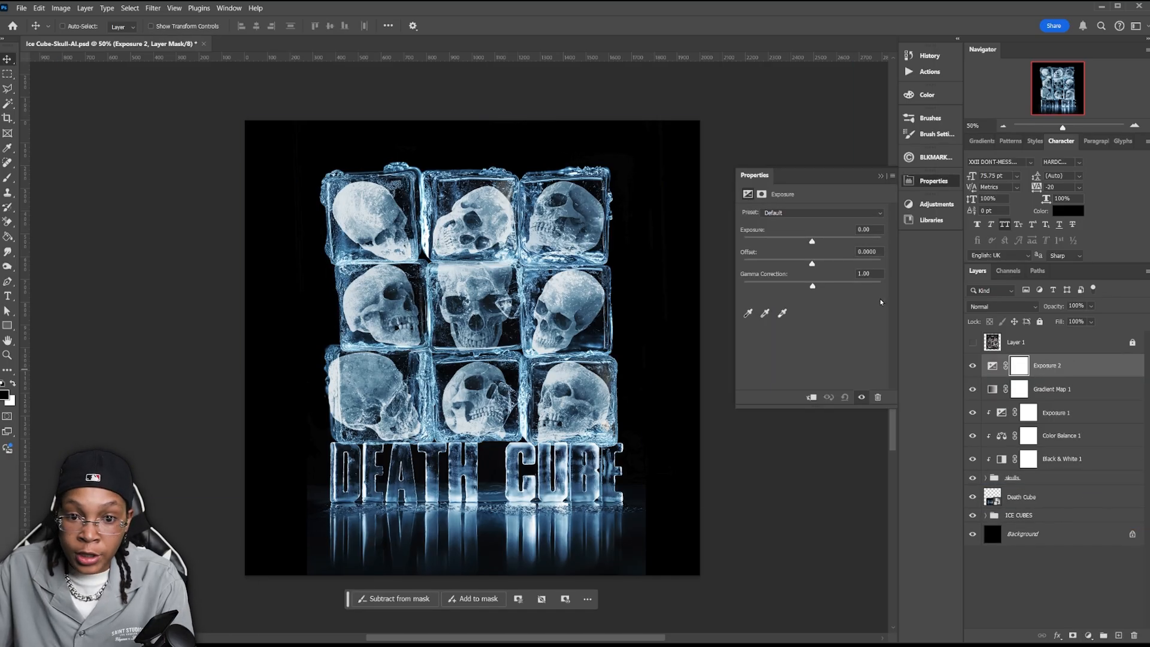
drag(812, 242, 818, 284)
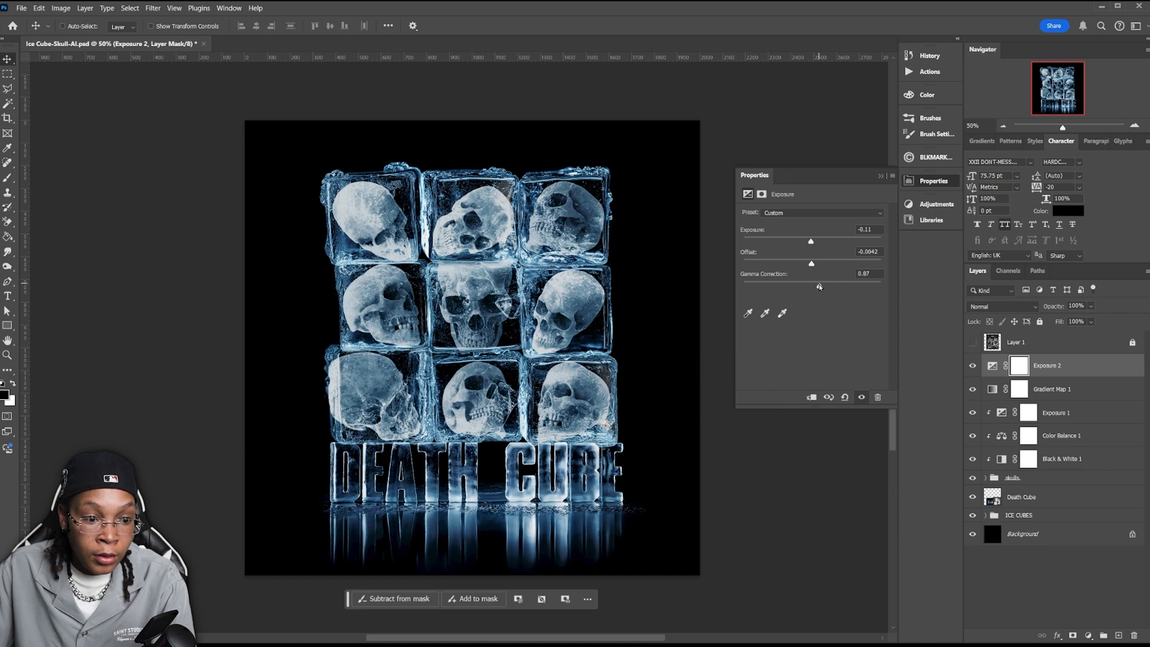
click(880, 176)
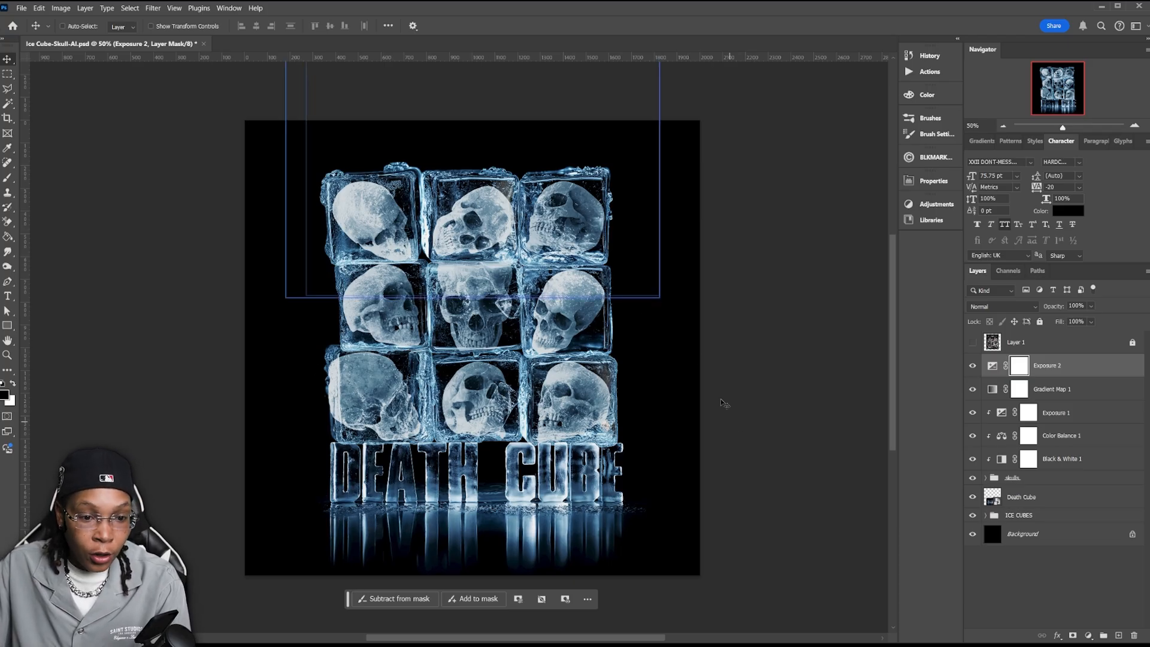
drag(346, 612, 344, 615)
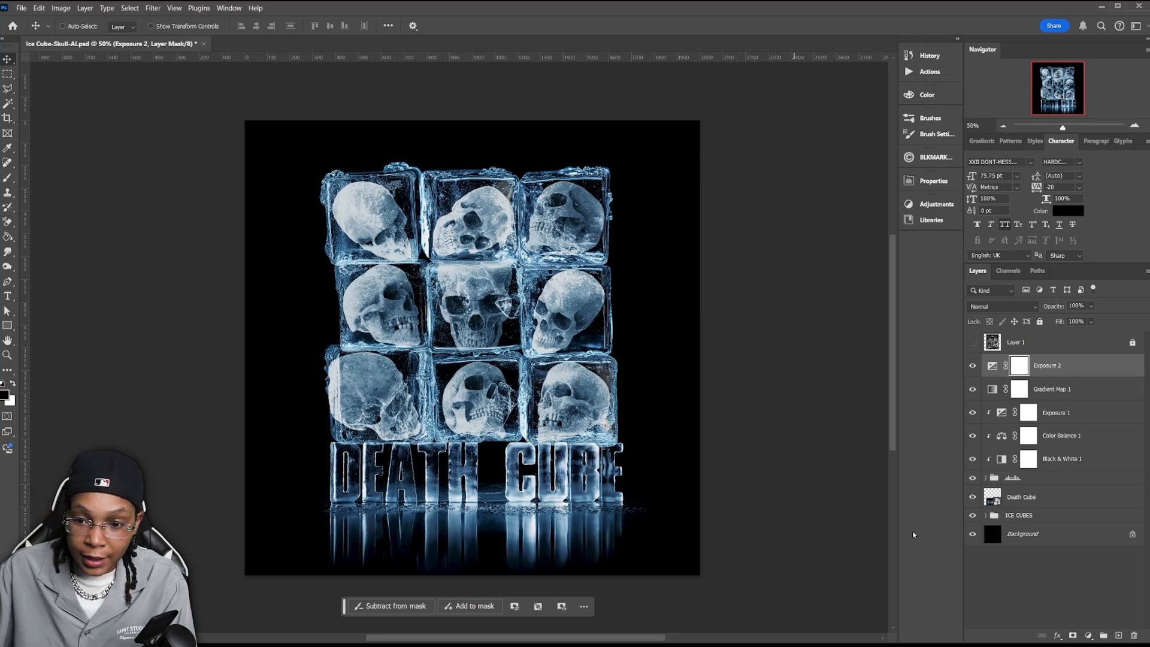
Create a new layer above Exposure 1 and fill it with 50% Gray.
click(1081, 413)
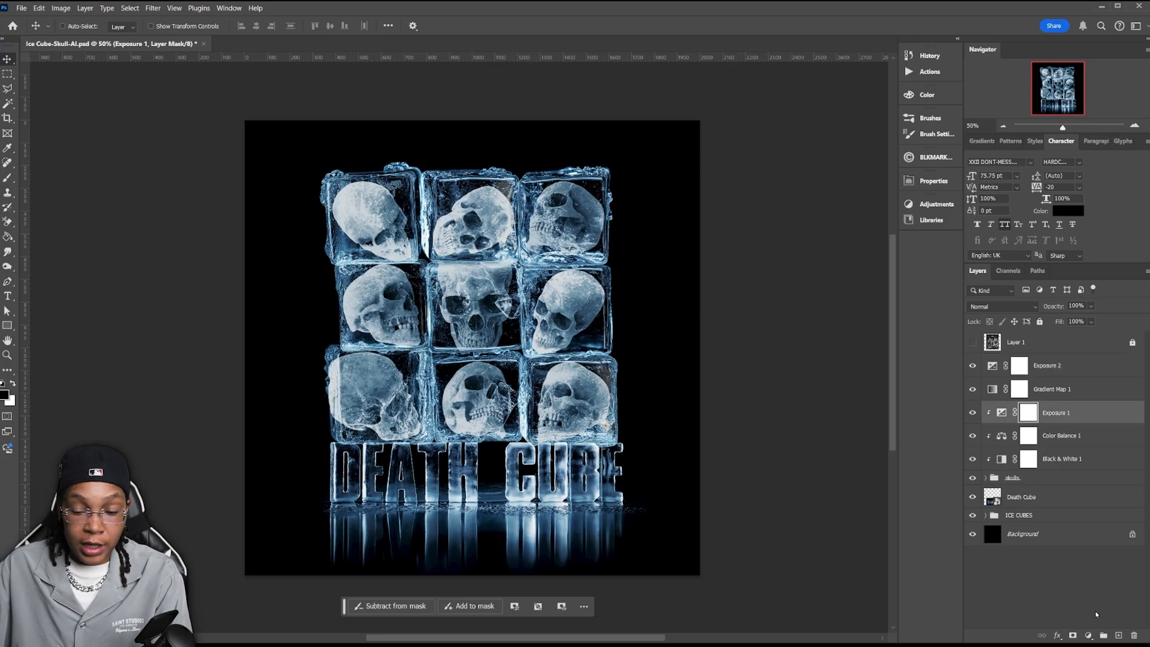
click(1117, 635)
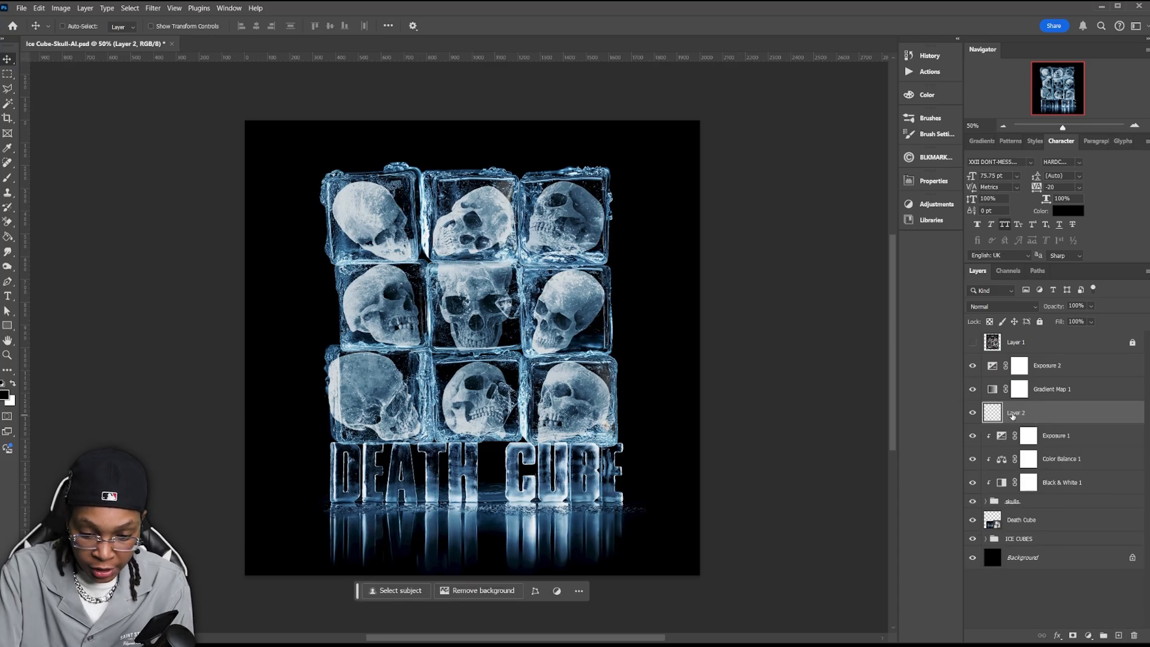
key(shift+F5)
click(730, 292)
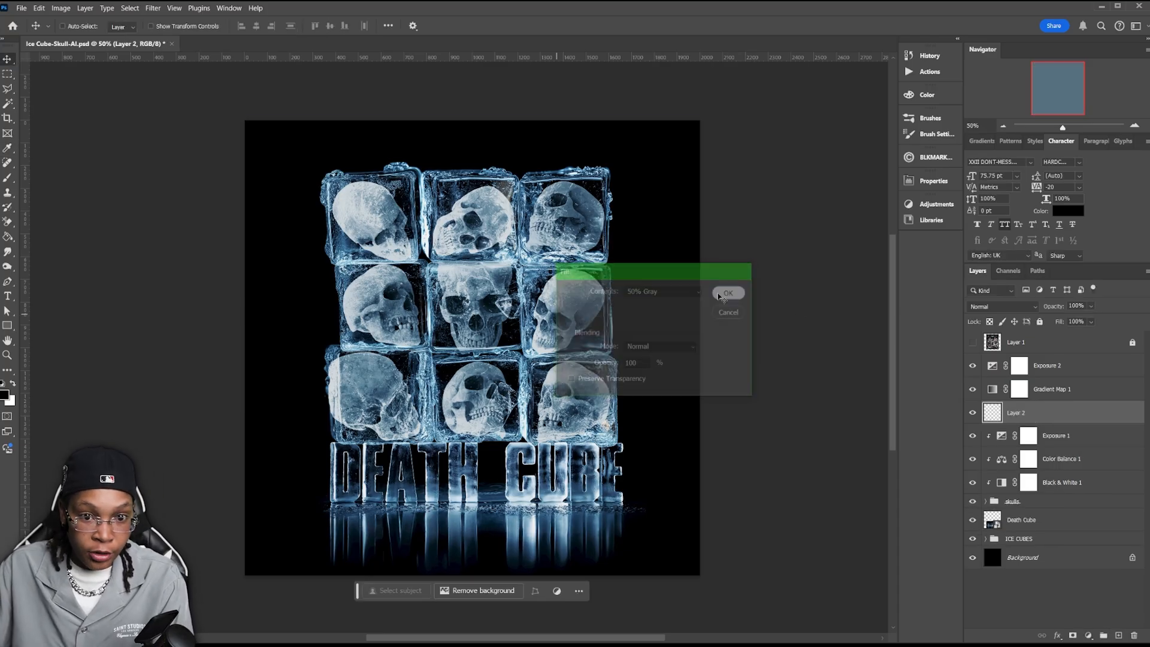
Apply Add Noise to the gray layer at 13% with Gaussian distribution and Monochromatic turned off.
click(153, 8)
mouse_move(251, 166)
click(300, 165)
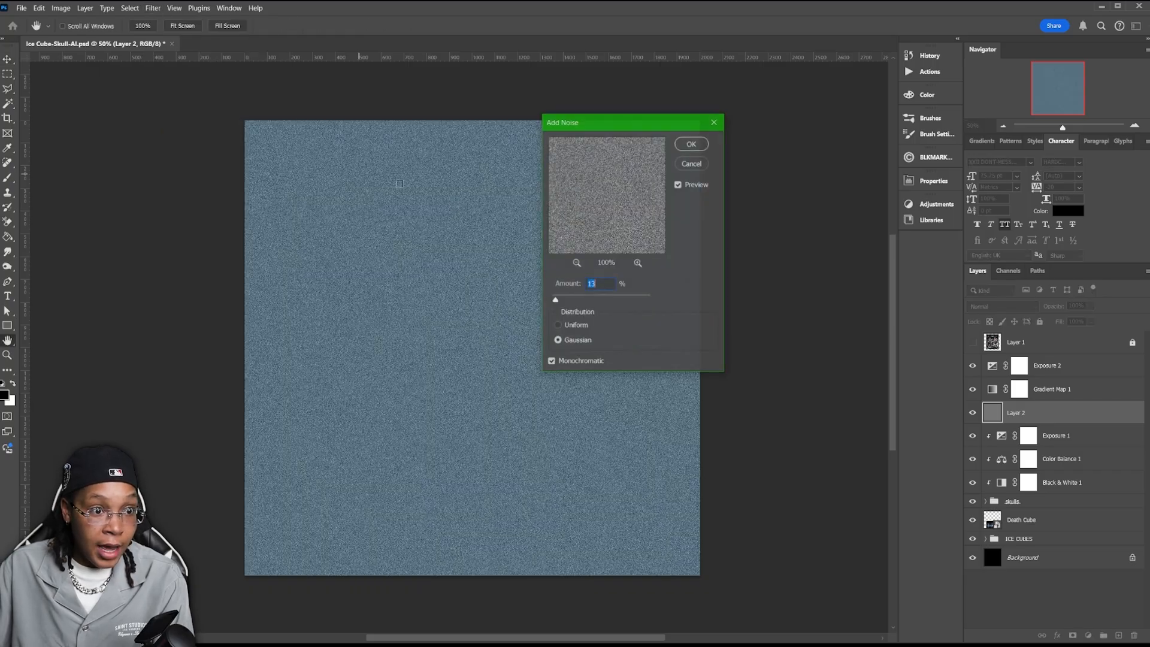
click(576, 344)
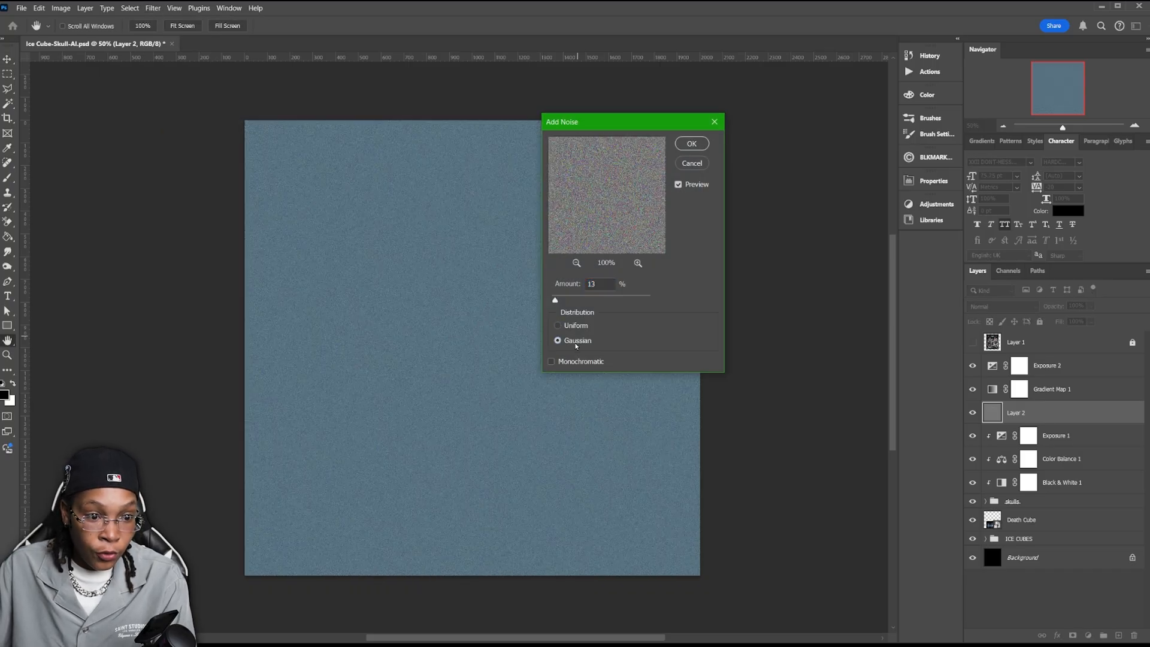
click(692, 144)
Set the noise layer's blend mode to Soft Light and save the document.
click(1001, 306)
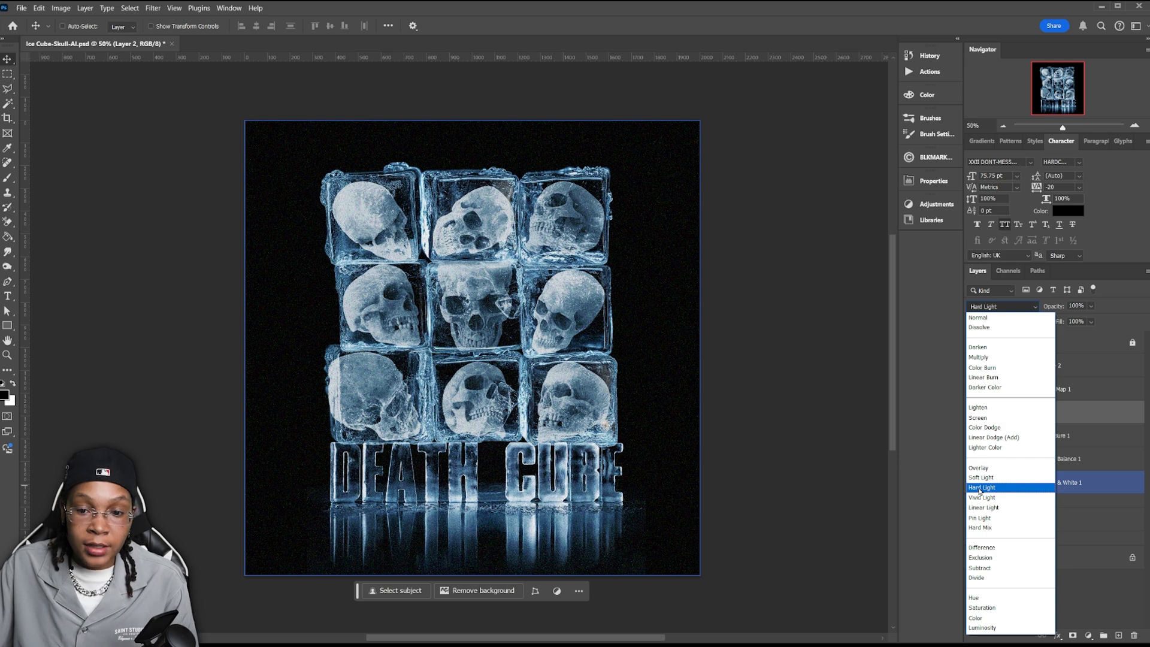
click(988, 477)
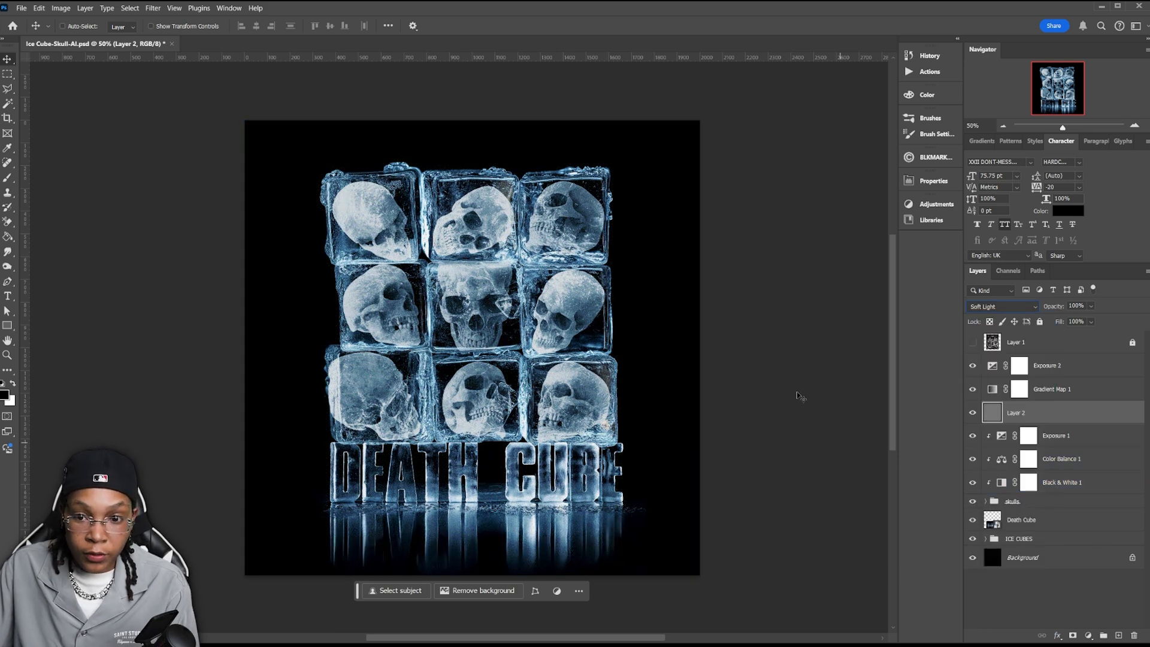
key(ctrl+s)
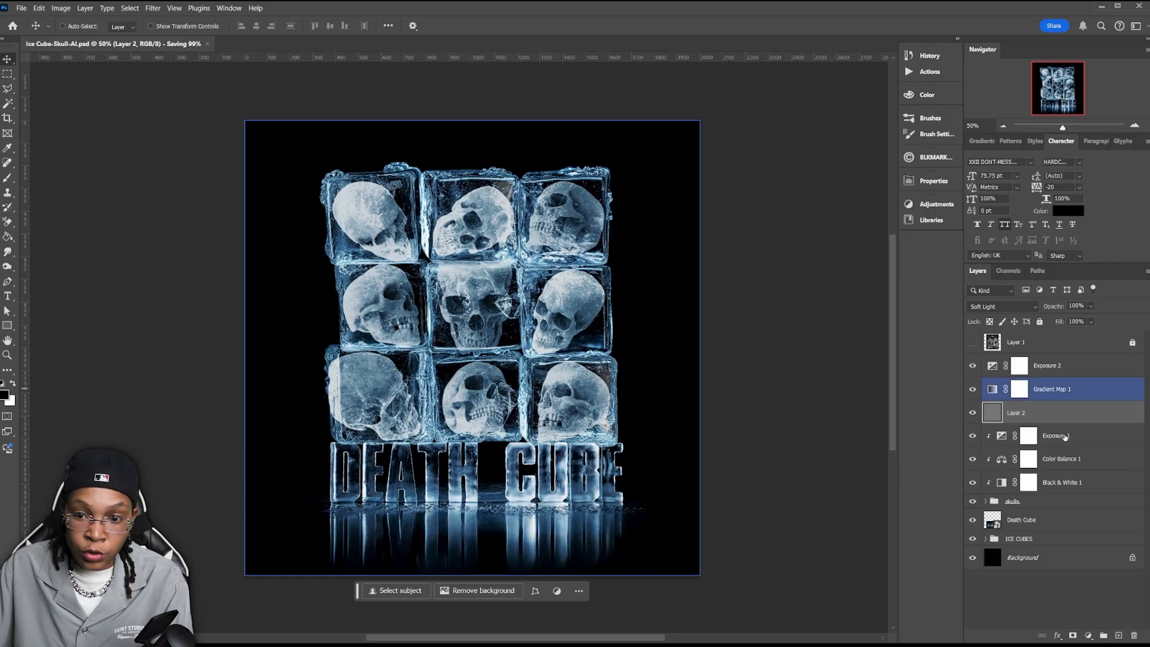
Duplicate the Death Cube layer, keeping the copy in Screen mode at 100% opacity.
click(1046, 526)
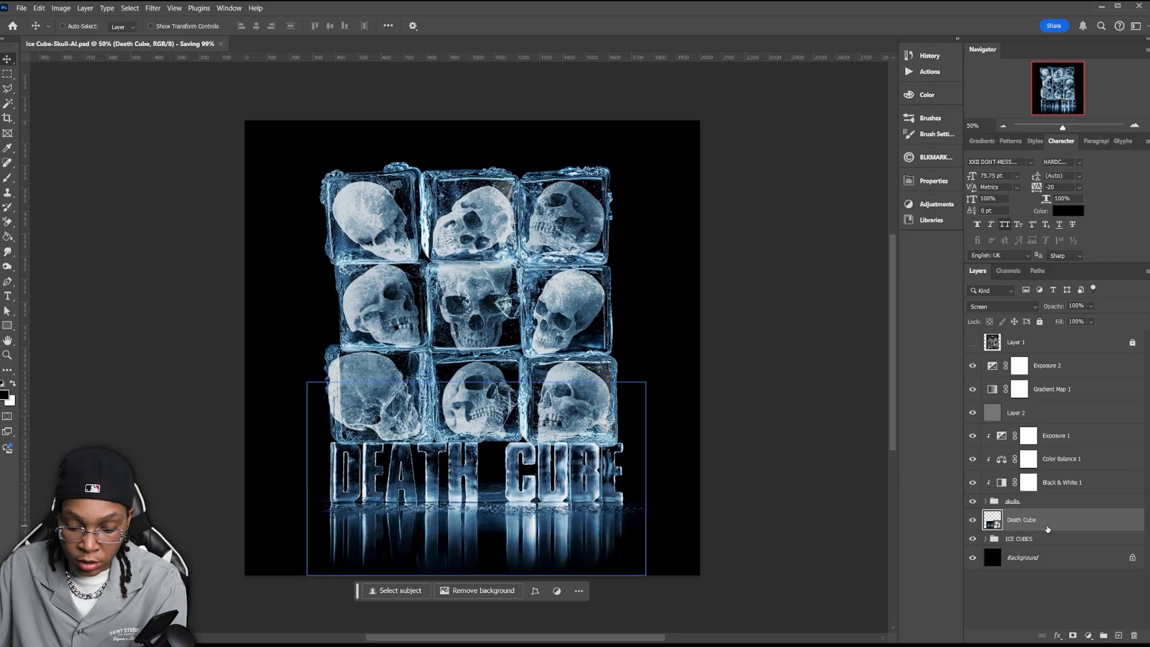
key(ctrl+j)
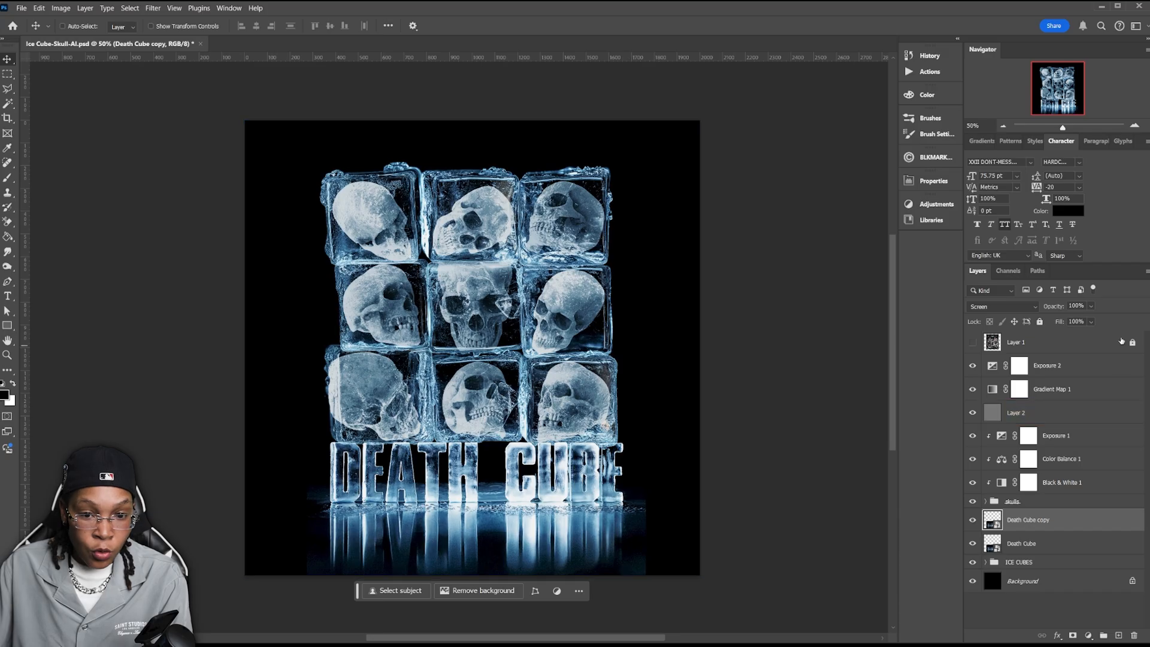
mouse_move(1054, 307)
mouse_down()
mouse_move(1044, 308)
mouse_move(1057, 309)
mouse_up()
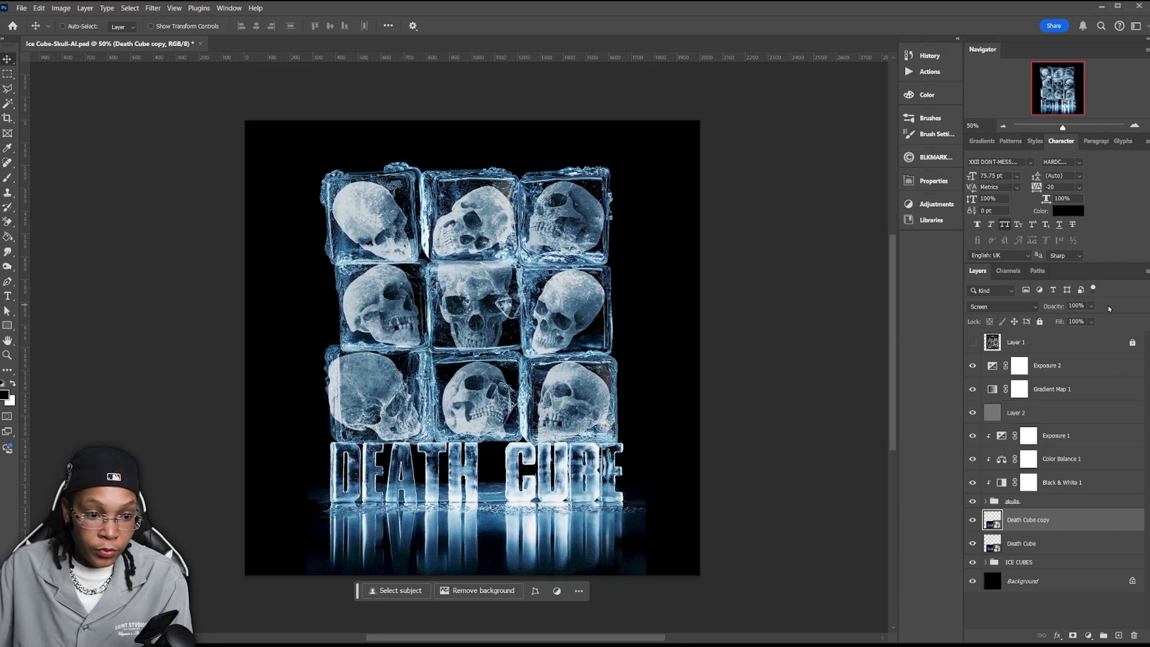
Apply a Gaussian Blur with a 9.2 px radius to the Death Cube copy and collapse its smart filter list.
click(153, 8)
mouse_move(187, 134)
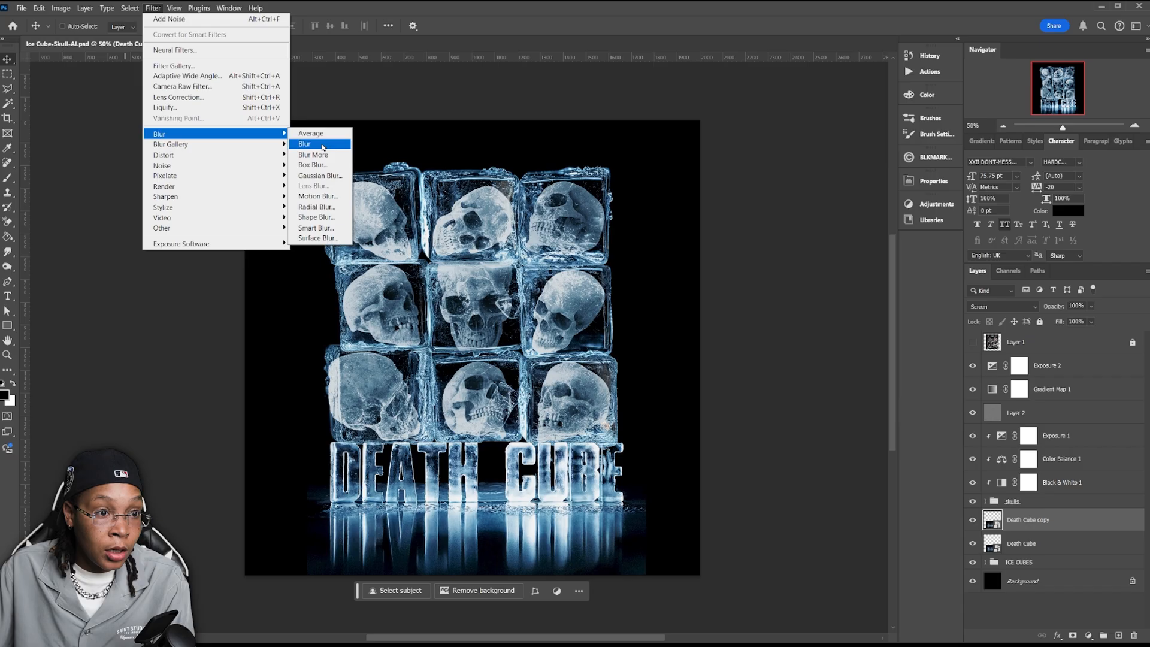
click(315, 176)
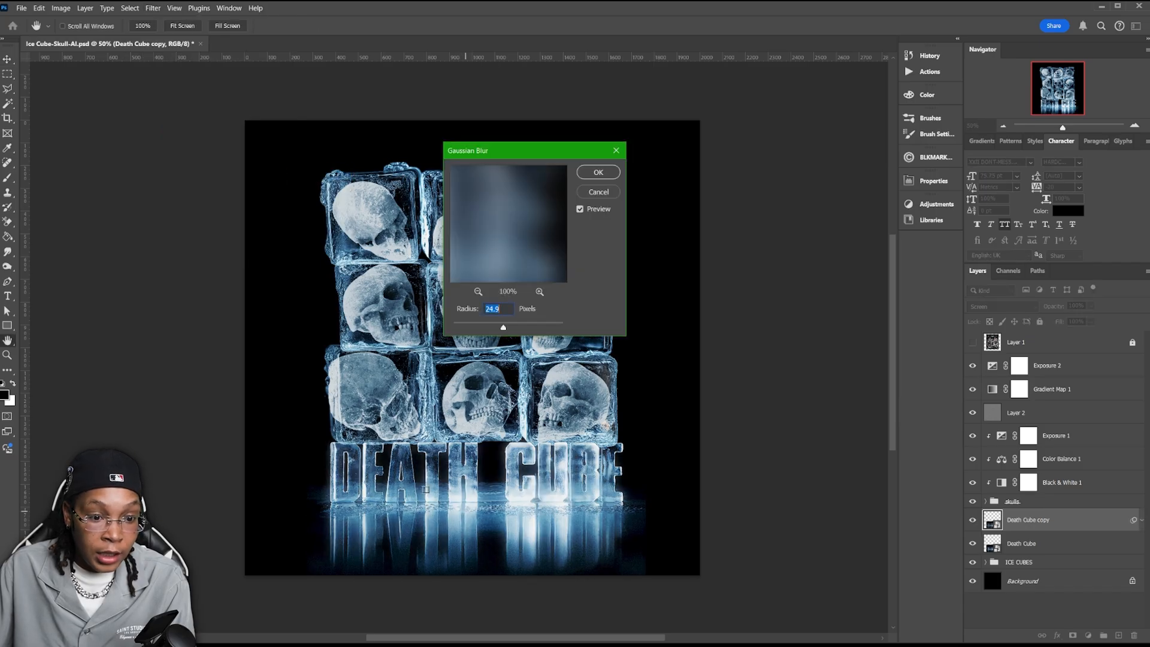
mouse_move(502, 327)
mouse_down()
mouse_move(482, 328)
mouse_move(495, 326)
mouse_up()
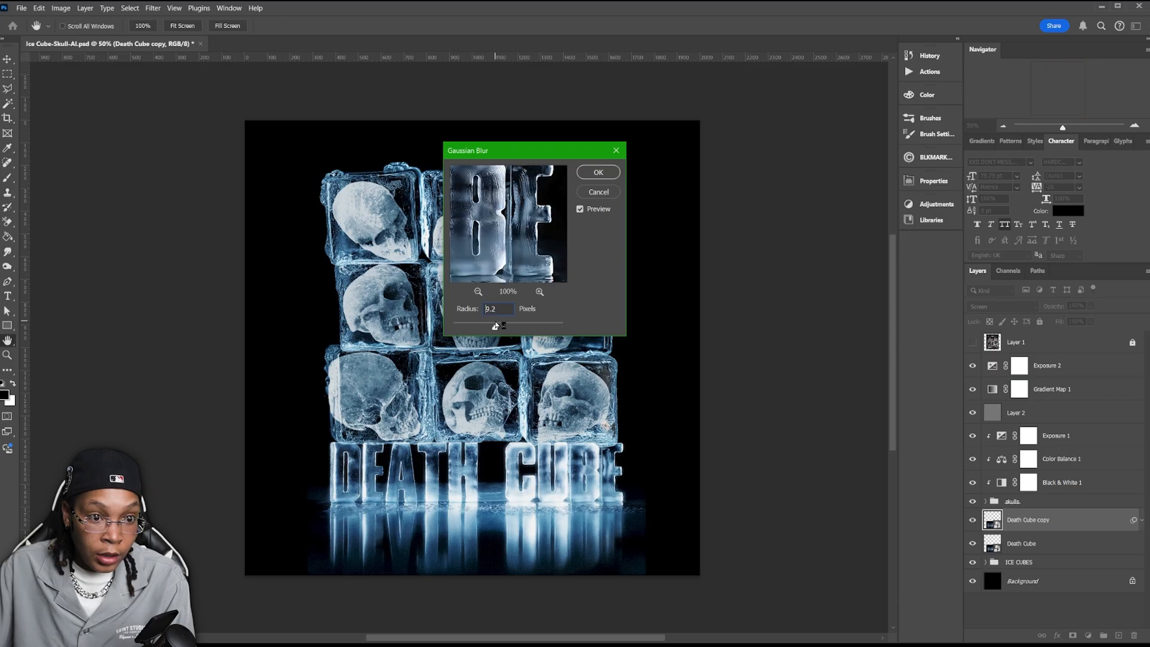
click(596, 172)
click(1141, 521)
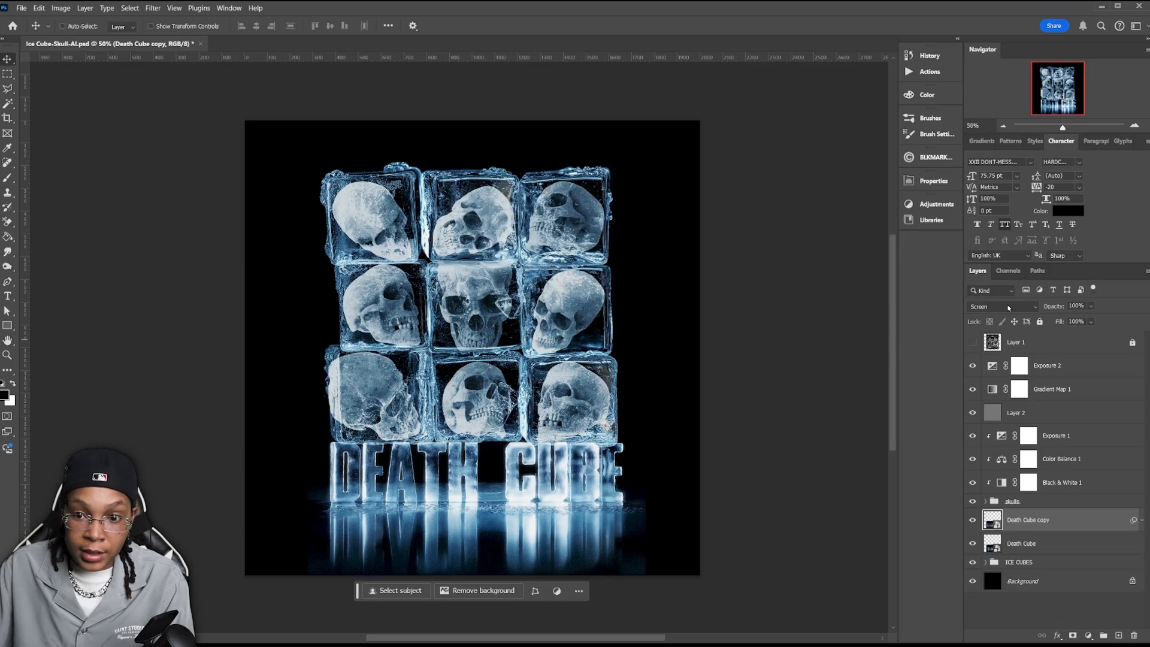
mouse_move(1057, 306)
mouse_down()
mouse_move(1043, 309)
mouse_move(1058, 312)
mouse_up()
Duplicate the ICE CUBES group and convert the copy to a smart object.
click(1046, 564)
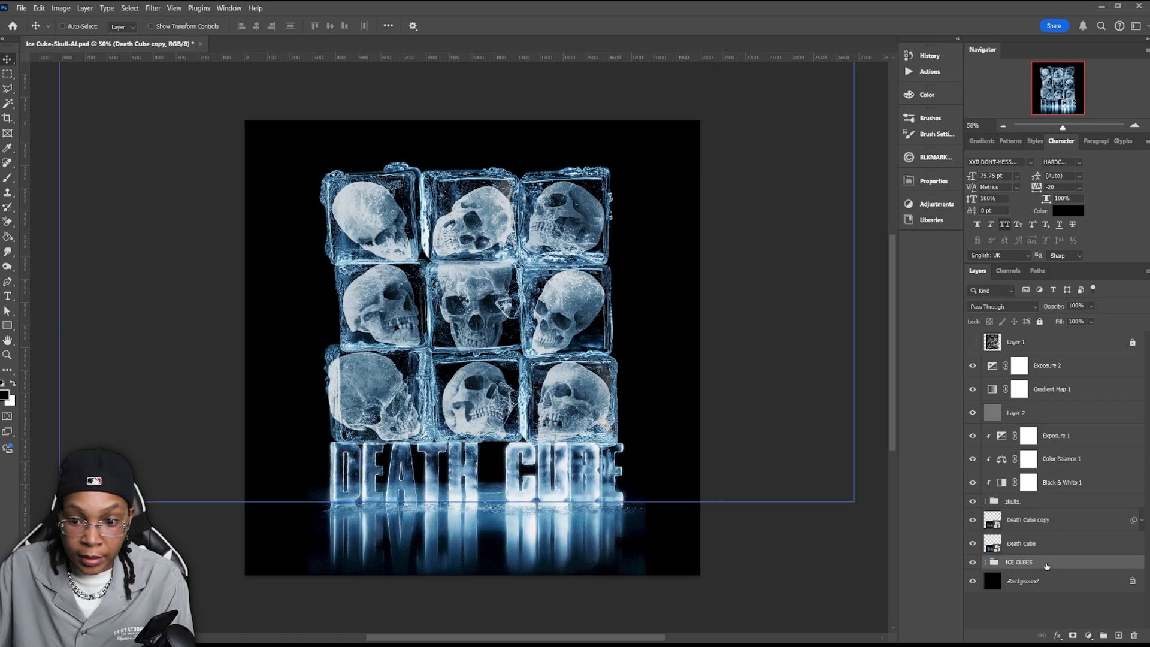
key(ctrl+j)
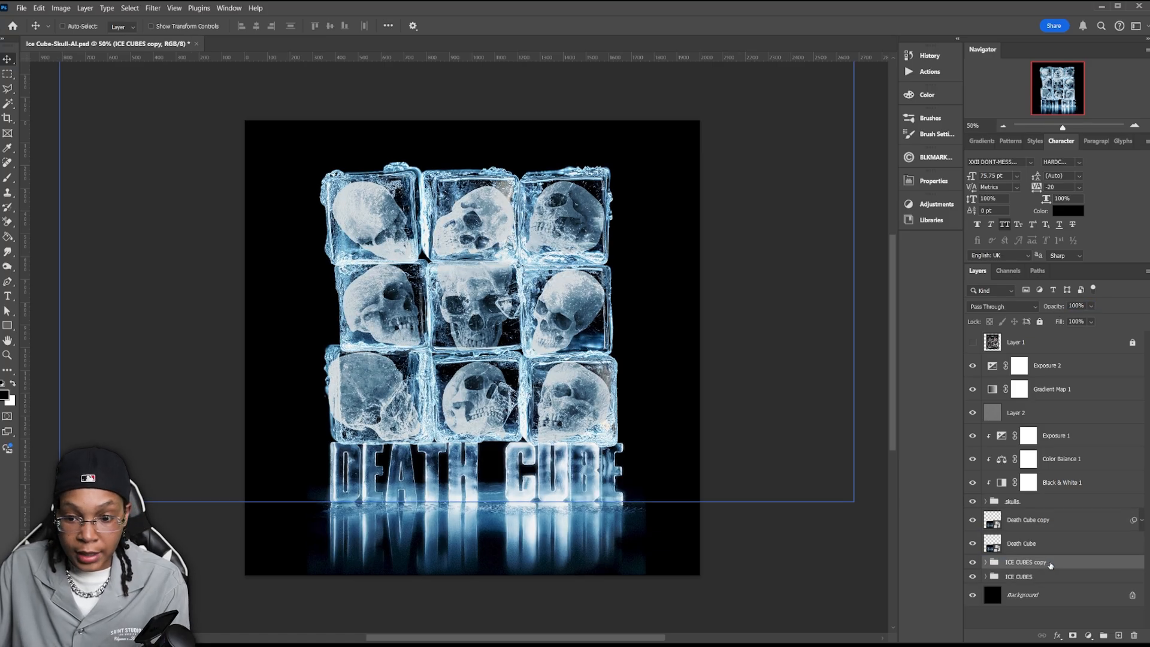
click(153, 8)
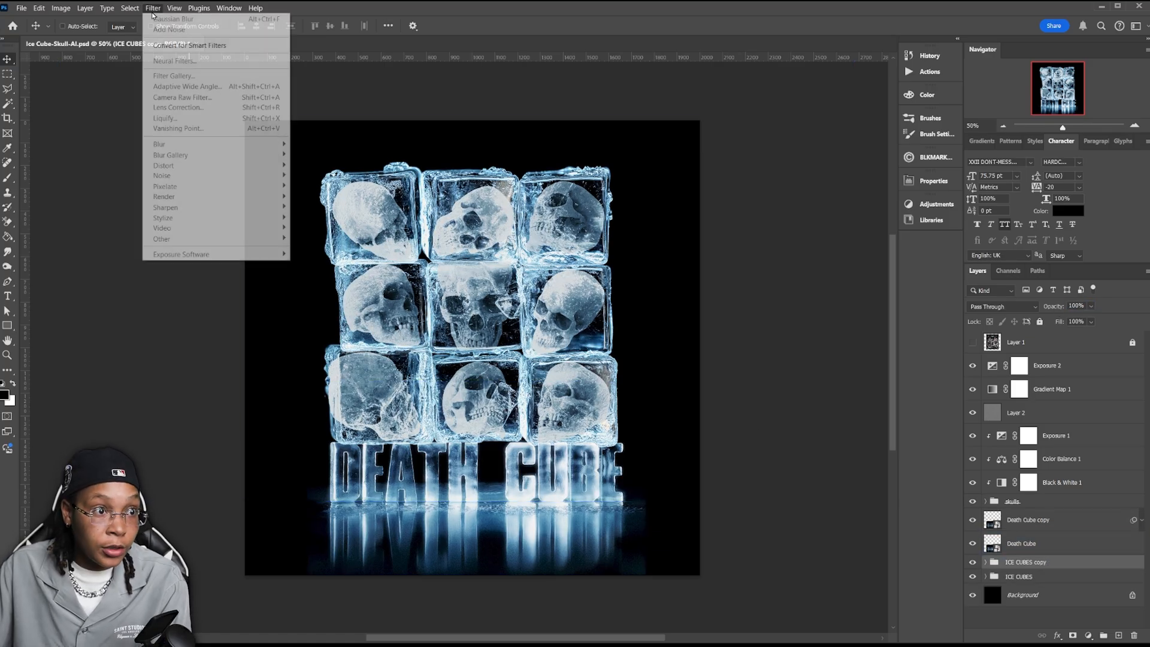
right_click(1069, 564)
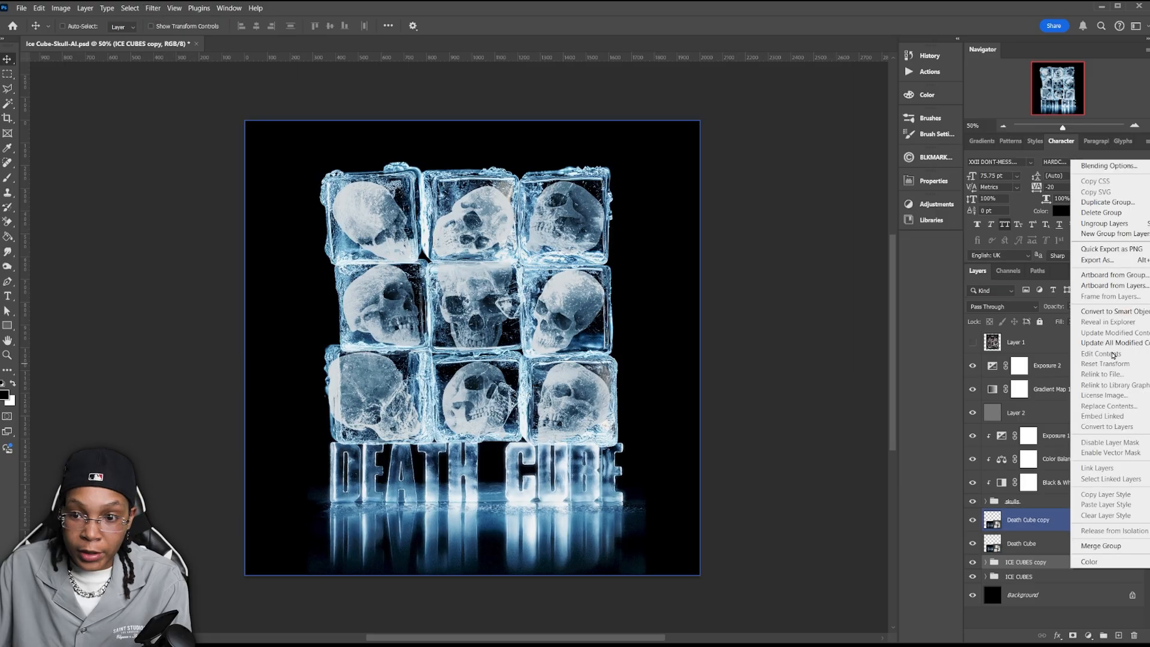
click(1091, 312)
Apply a Gaussian Blur with a 4.7 px radius to the ICE CUBES copy.
click(153, 8)
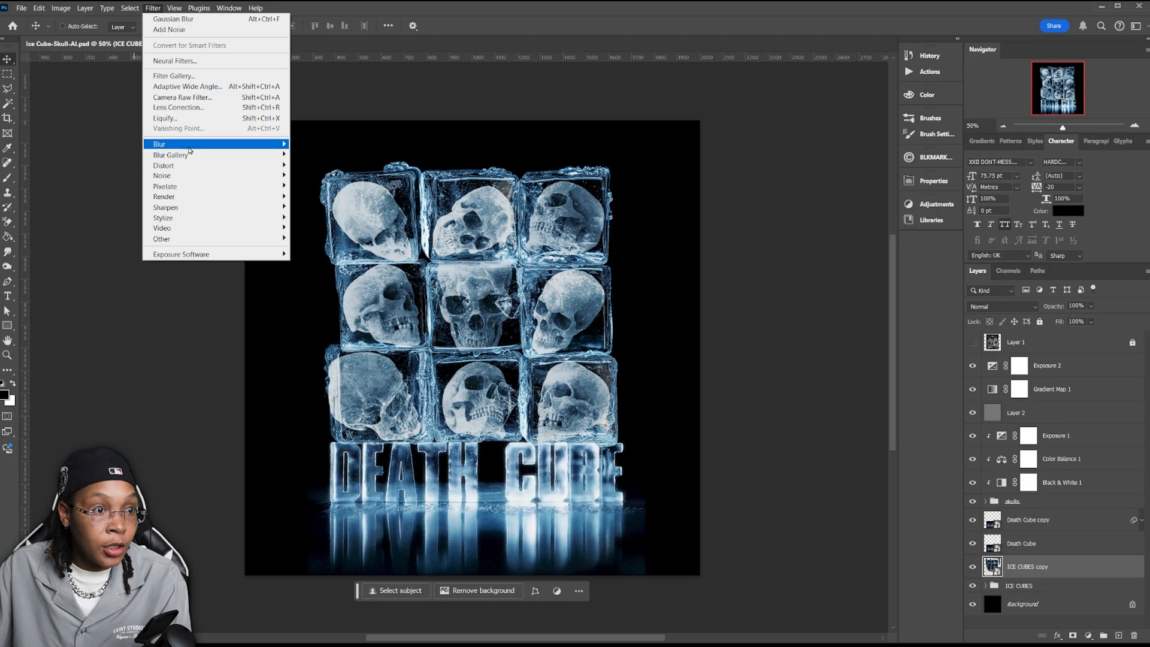
mouse_move(208, 148)
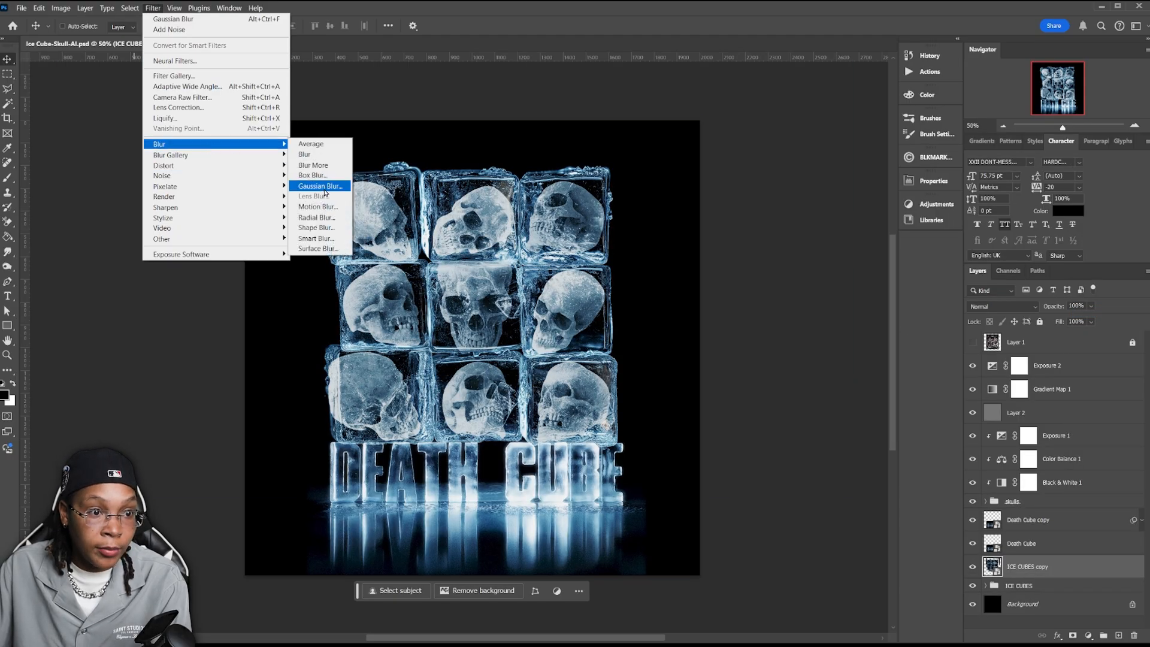
click(317, 186)
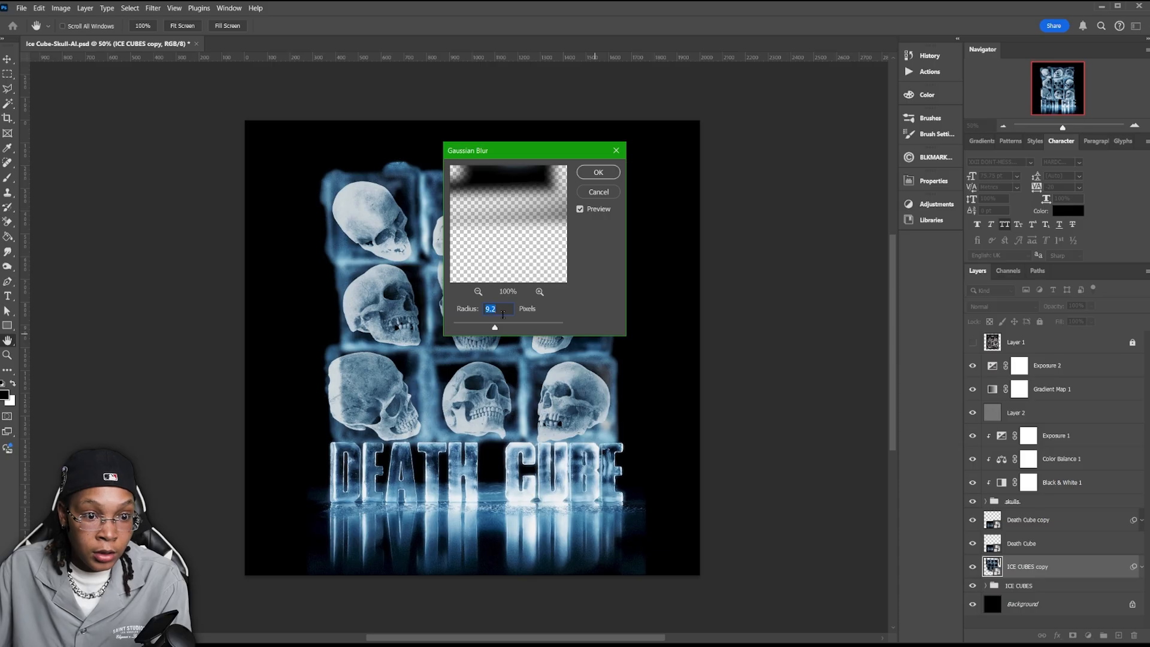
drag(486, 329, 481, 328)
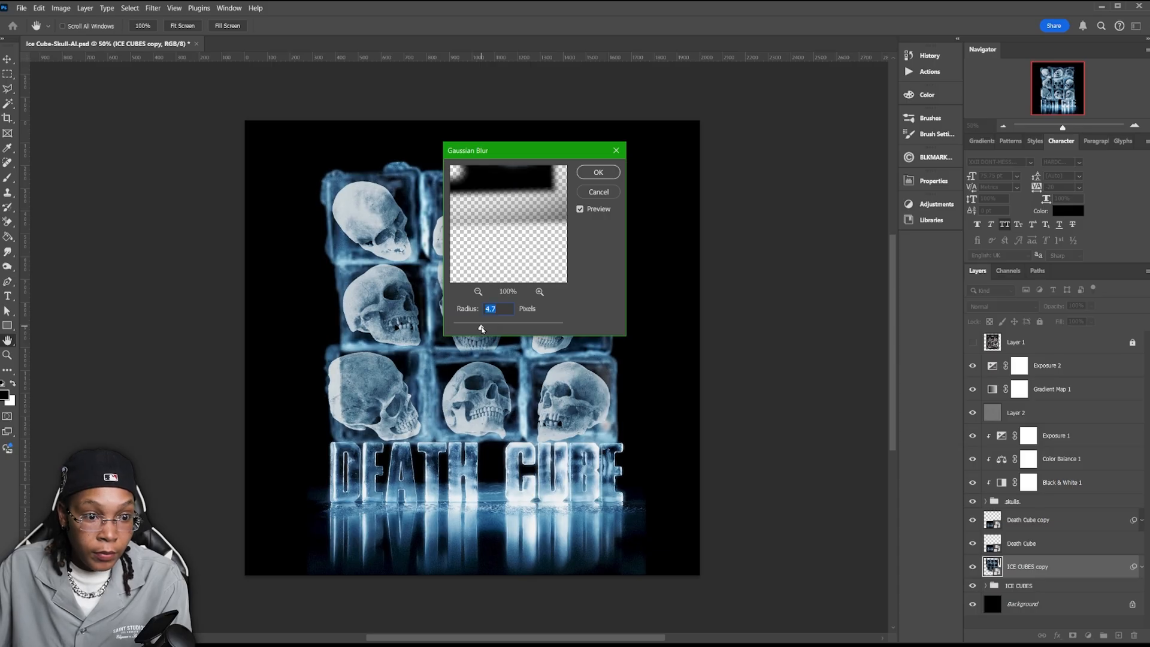
click(597, 172)
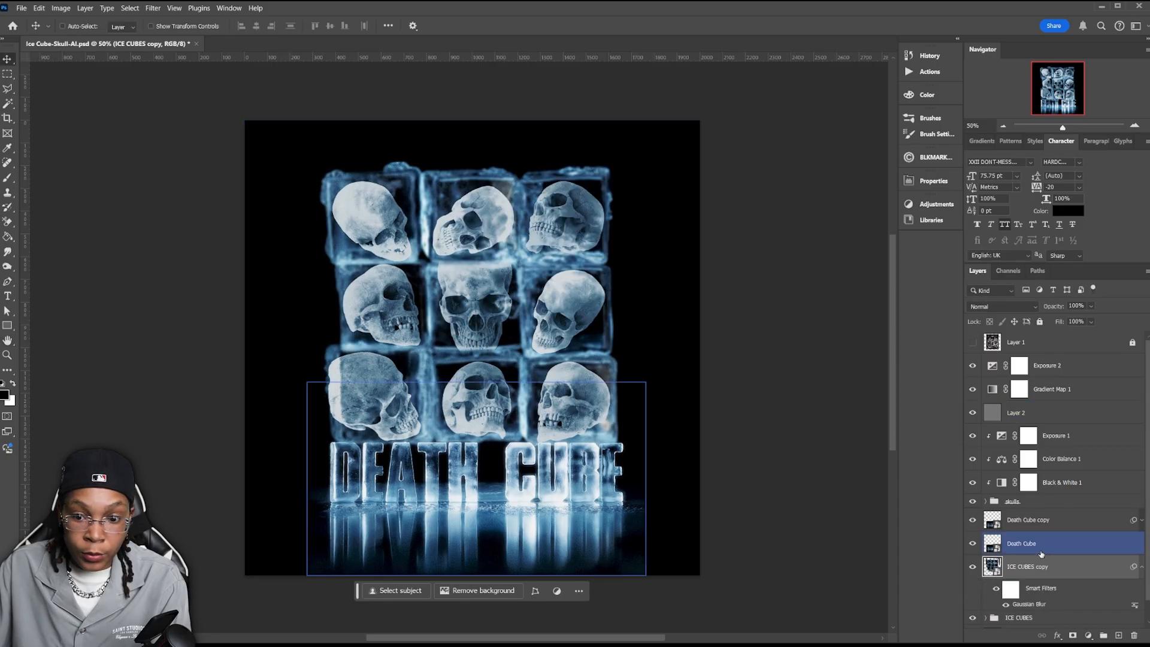
Move the ICE CUBES copy between Layer 2 and Exposure 1, blend it with Lighten at 100% opacity, and save.
drag(1041, 557, 1026, 419)
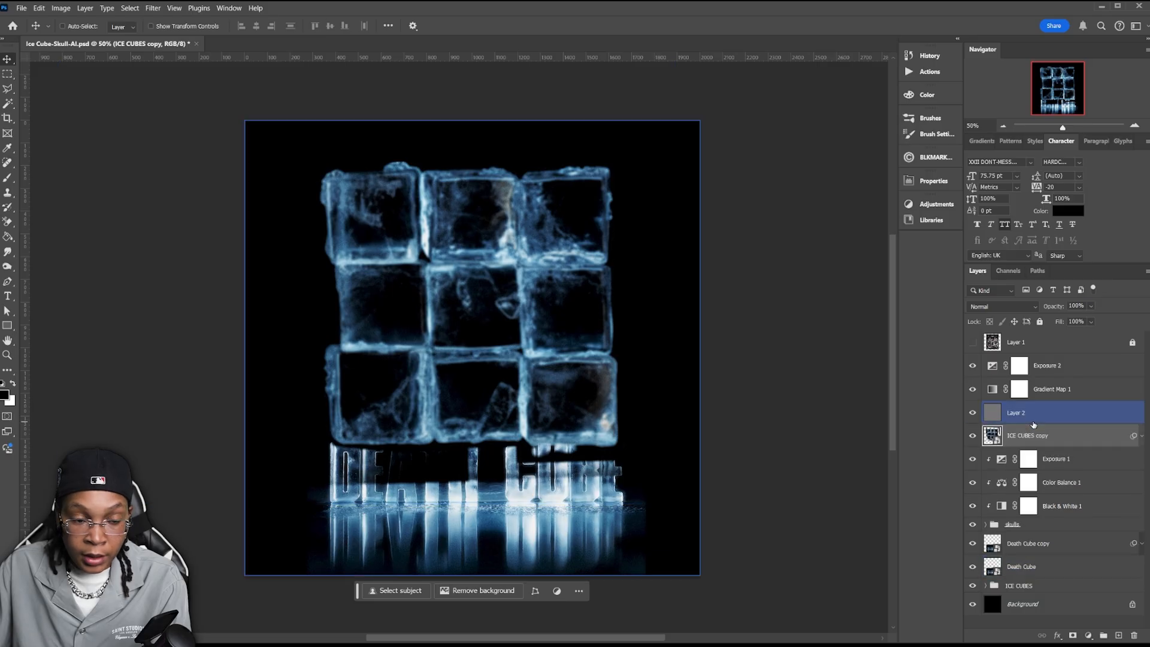
click(1002, 306)
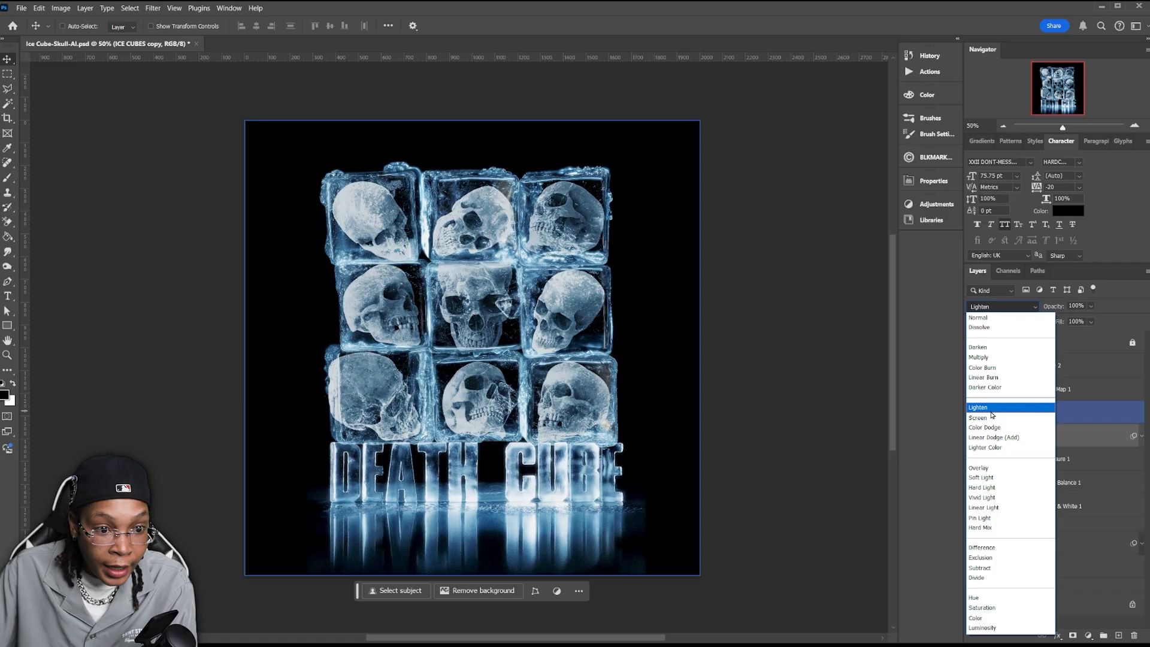
click(982, 417)
drag(1061, 309, 1041, 316)
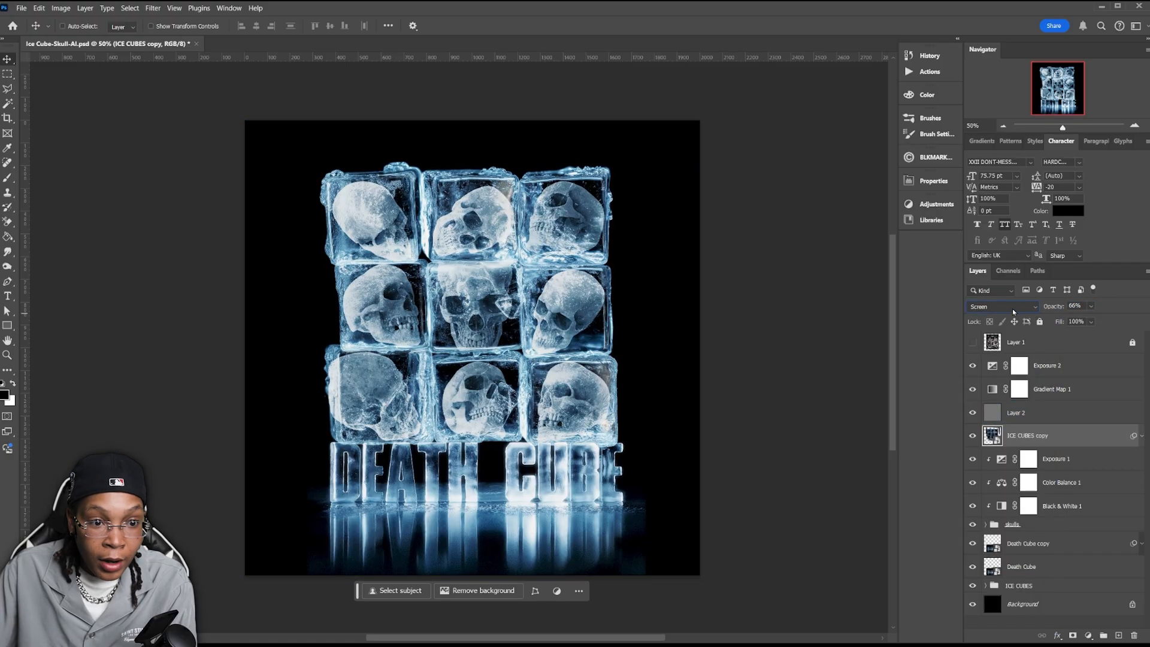
scroll(1013, 312, up, 1)
drag(1046, 306, 1129, 305)
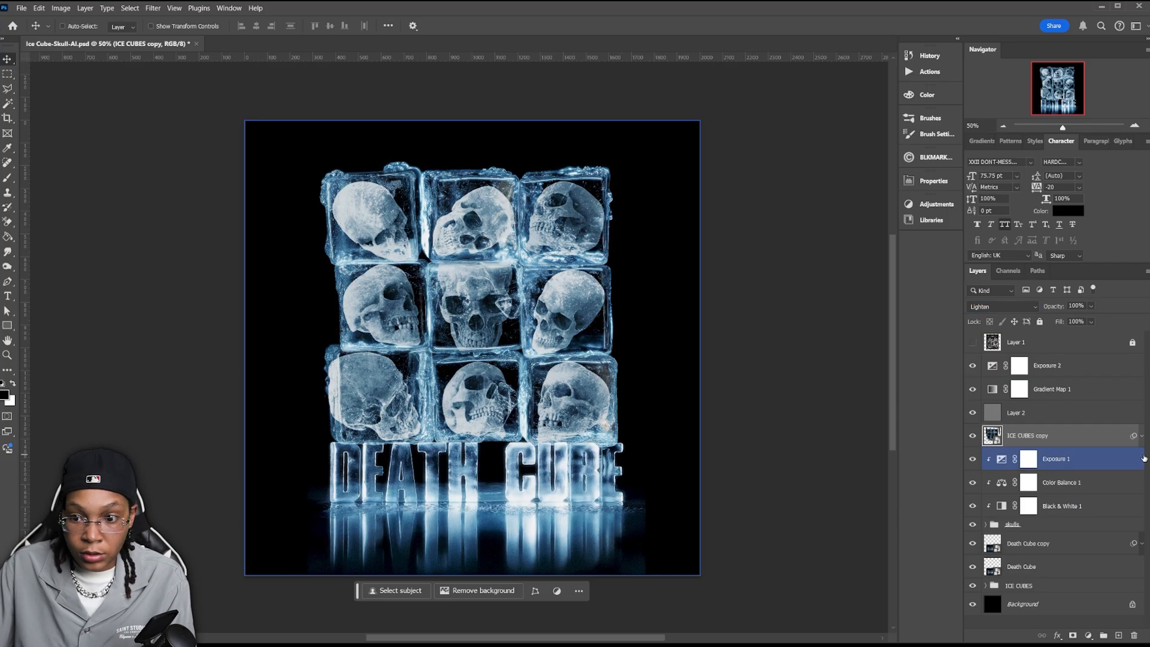
key(ctrl+s)
drag(357, 590, 351, 608)
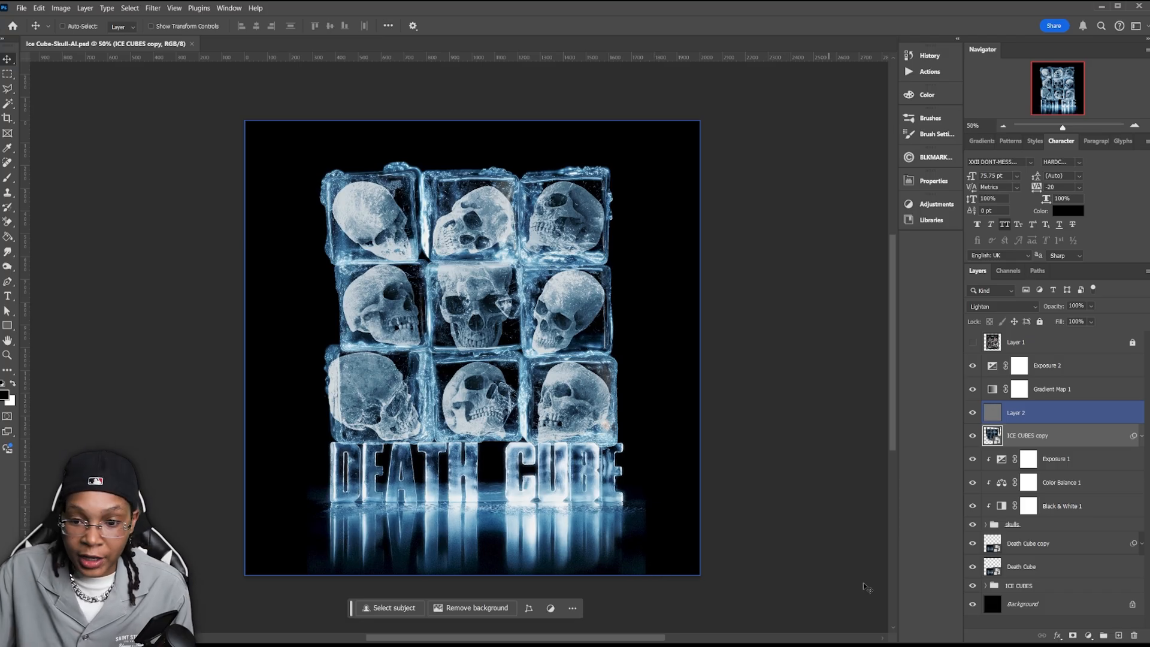
Set the offset of the Exposure 1 adjustment on the skulls to +0.0375.
click(1095, 481)
click(1083, 461)
double_click(1001, 459)
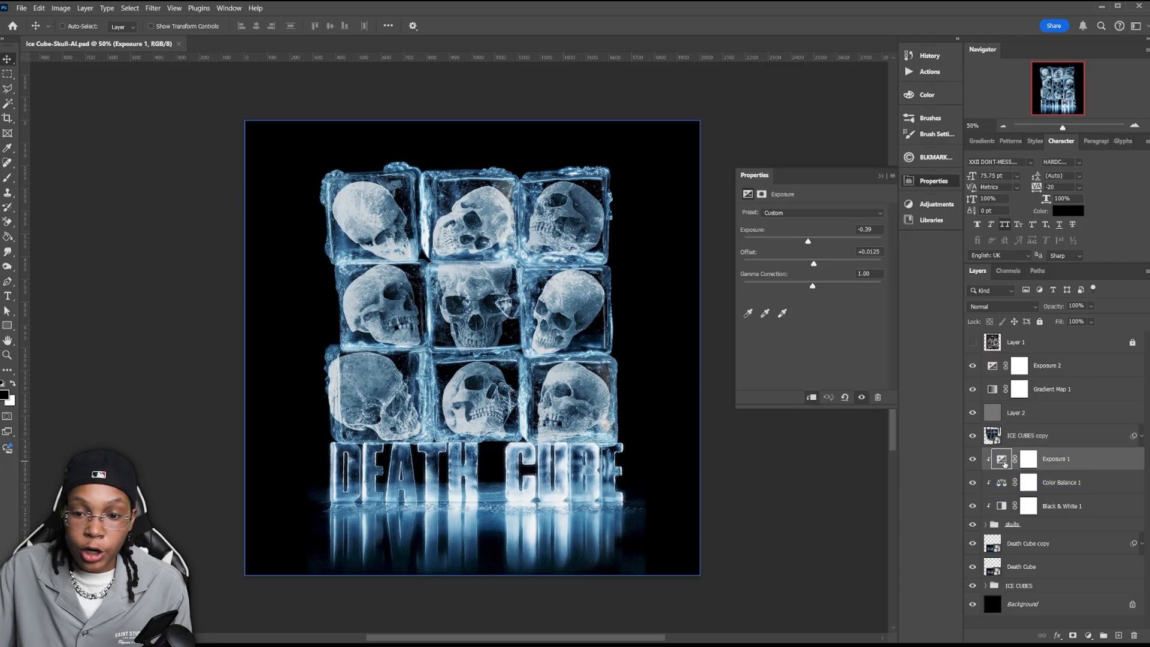
mouse_move(814, 267)
mouse_down()
mouse_move(787, 272)
mouse_move(853, 278)
mouse_move(803, 283)
mouse_up()
drag(806, 283, 819, 283)
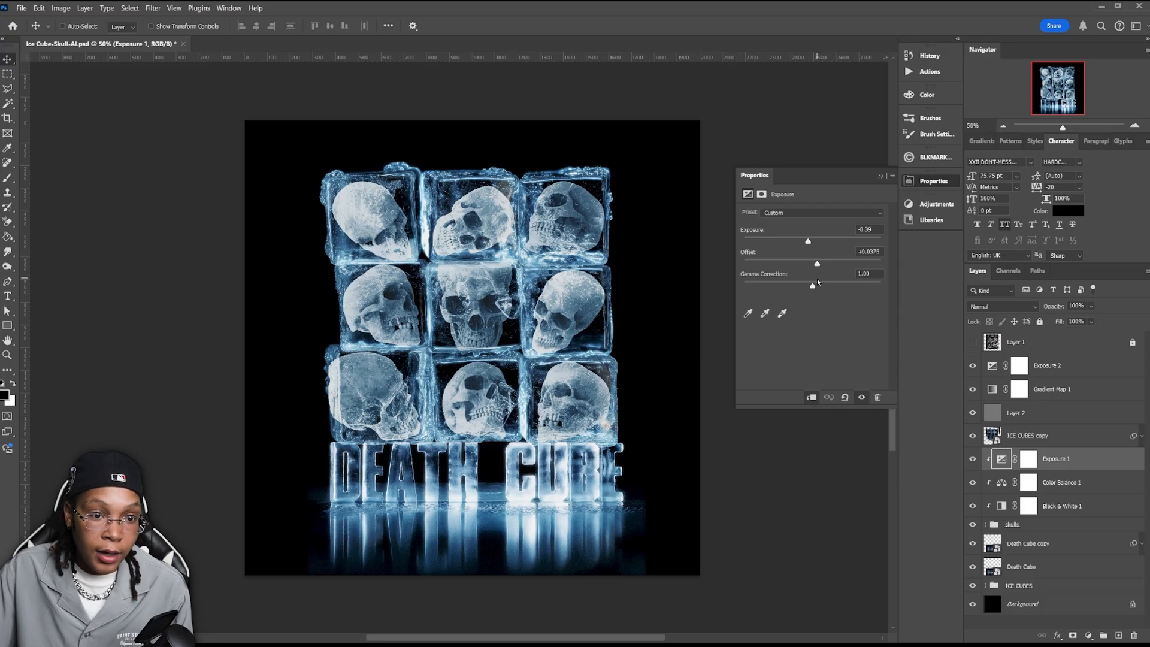
click(880, 175)
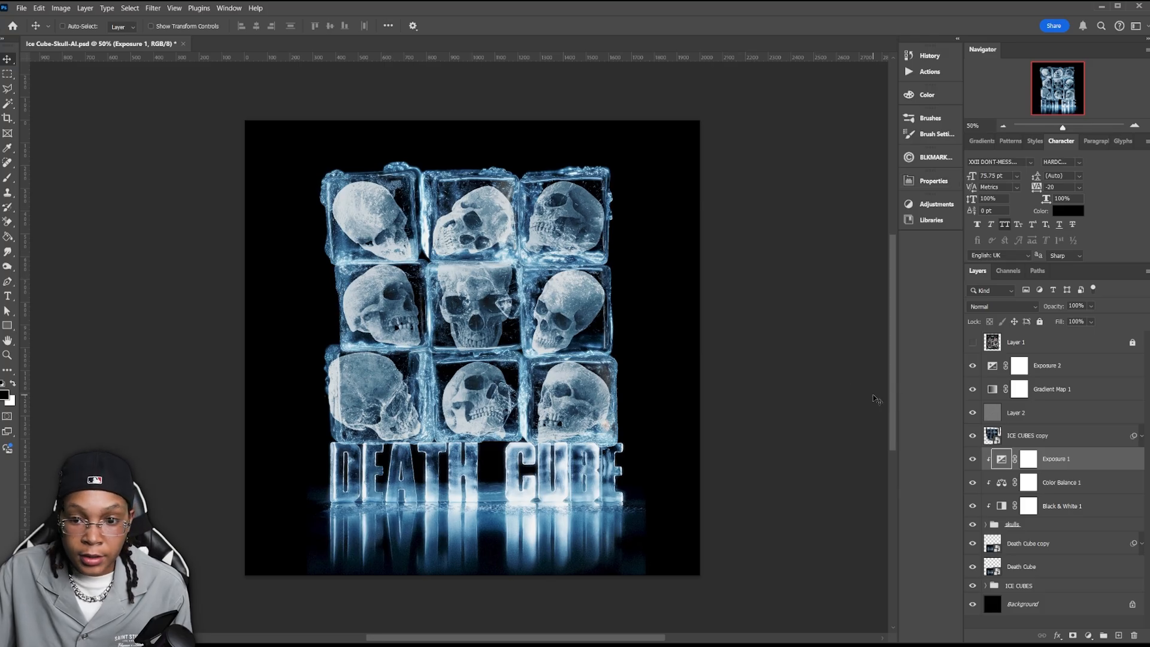